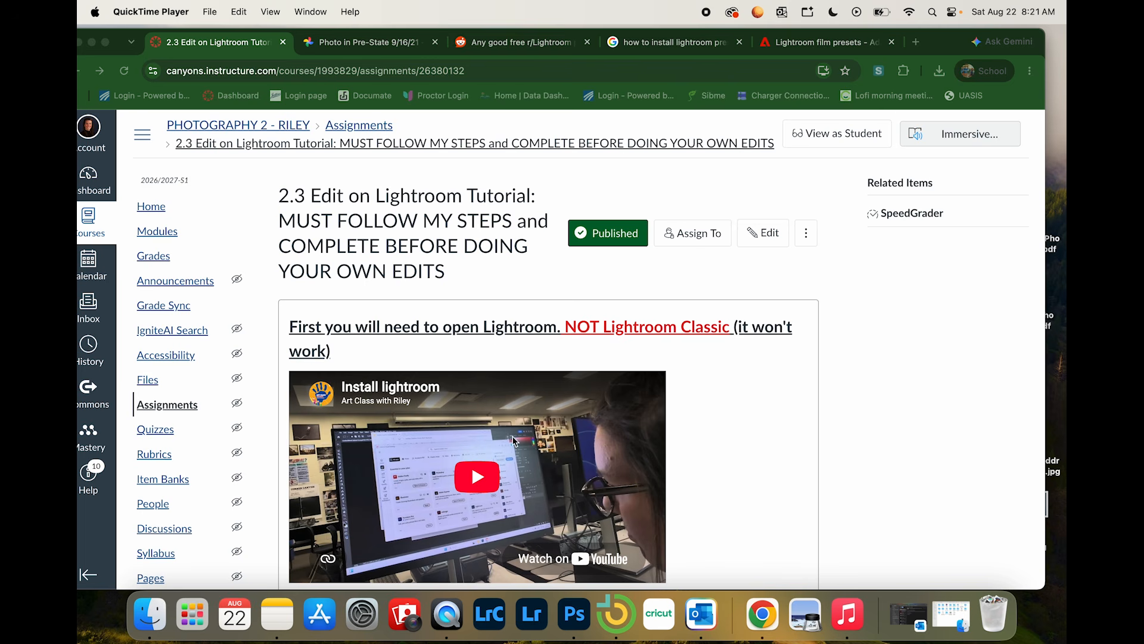
# Step: Examine the assignment page's Lightroom setup instructions and the tutorial images to download into a folder
pyautogui.scroll(-3, 450, 471)
pyautogui.scroll(-1, 450, 471)
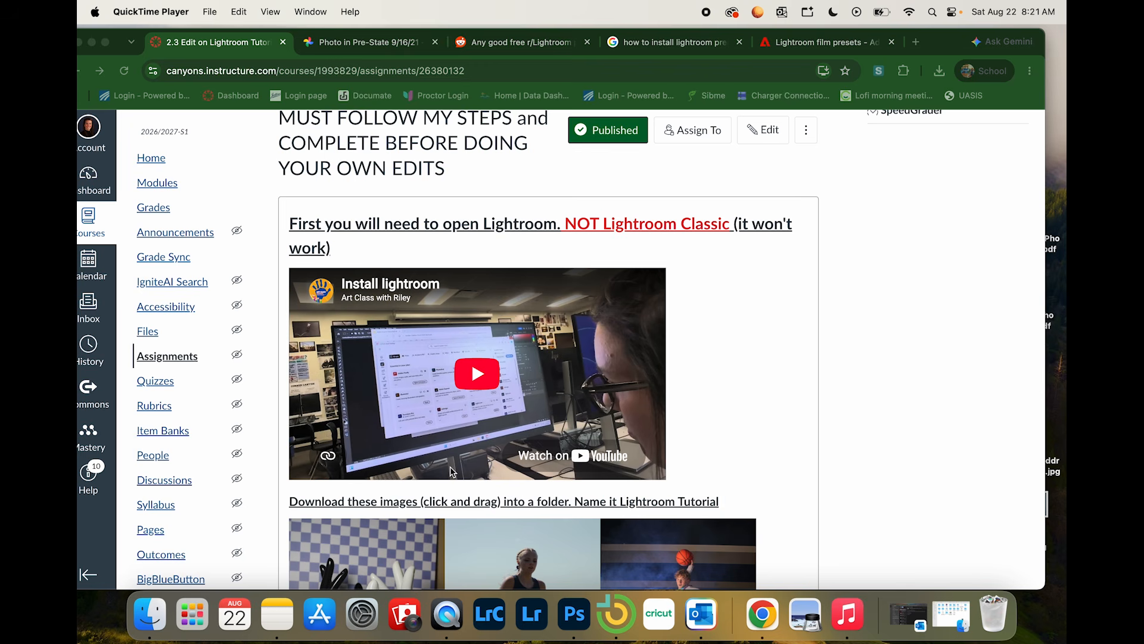
pyautogui.scroll(-9, 450, 470)
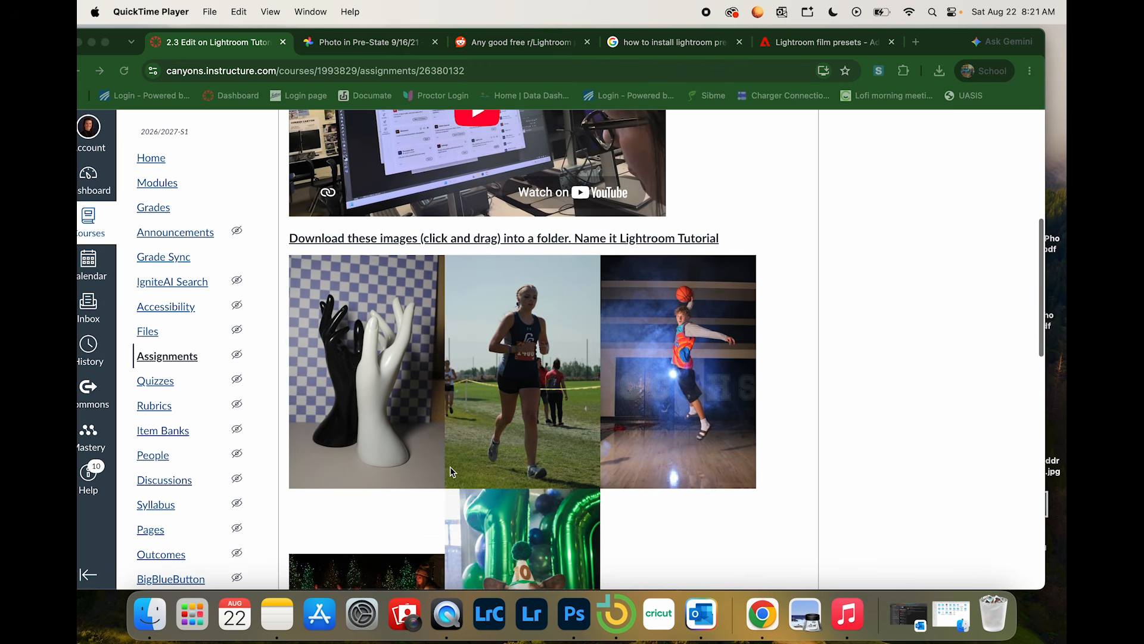
pyautogui.scroll(-5, 450, 471)
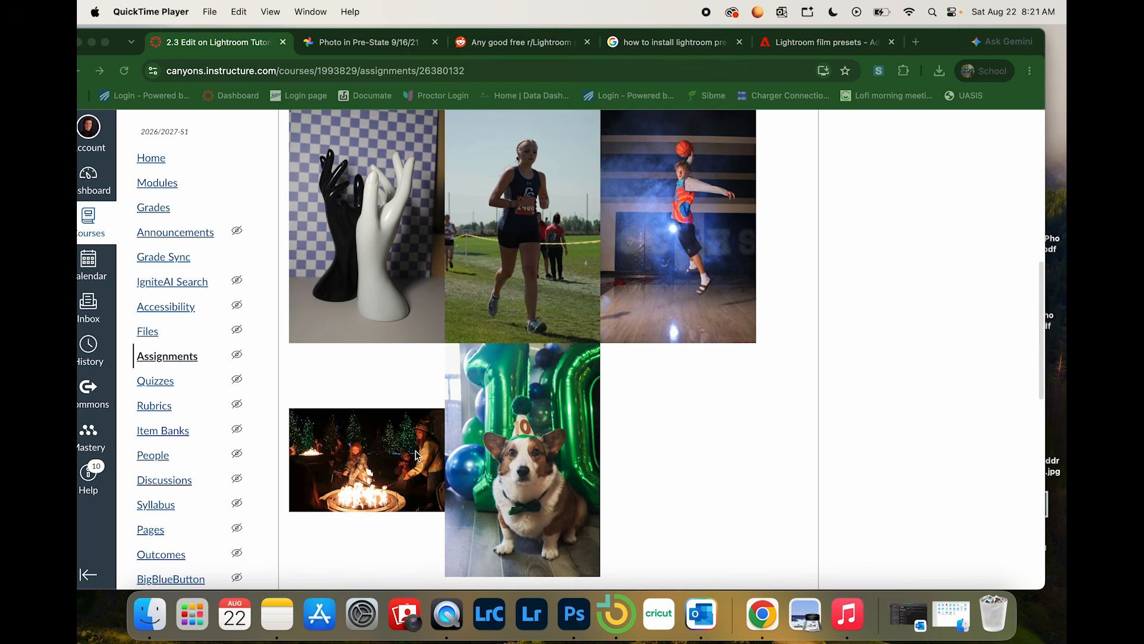
pyautogui.rightClick(655, 247)
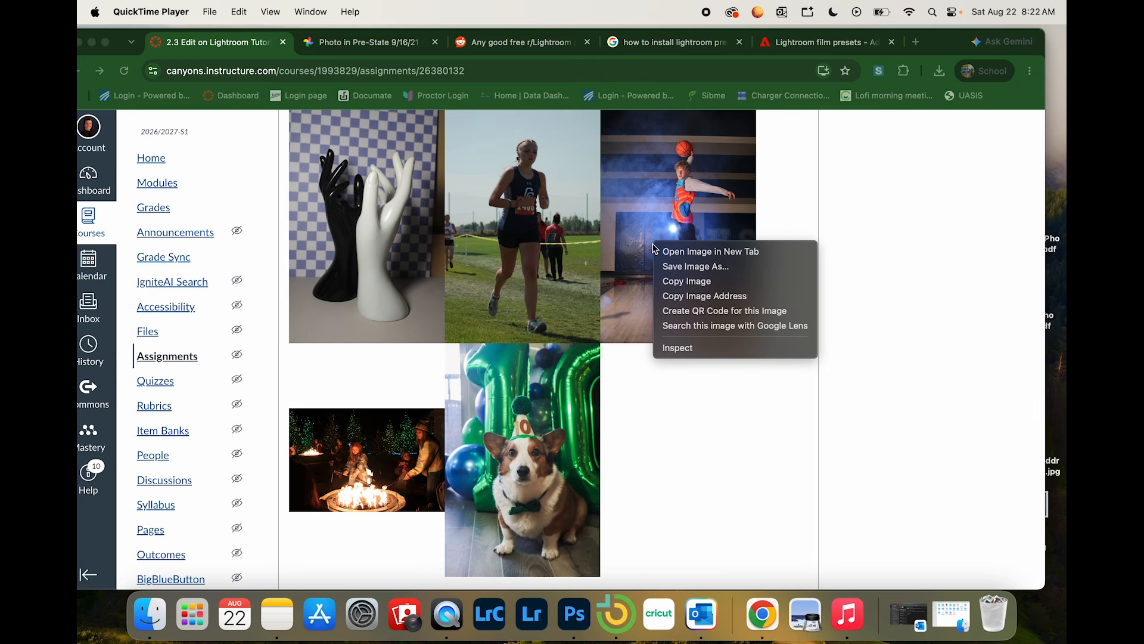
pyautogui.click(819, 177)
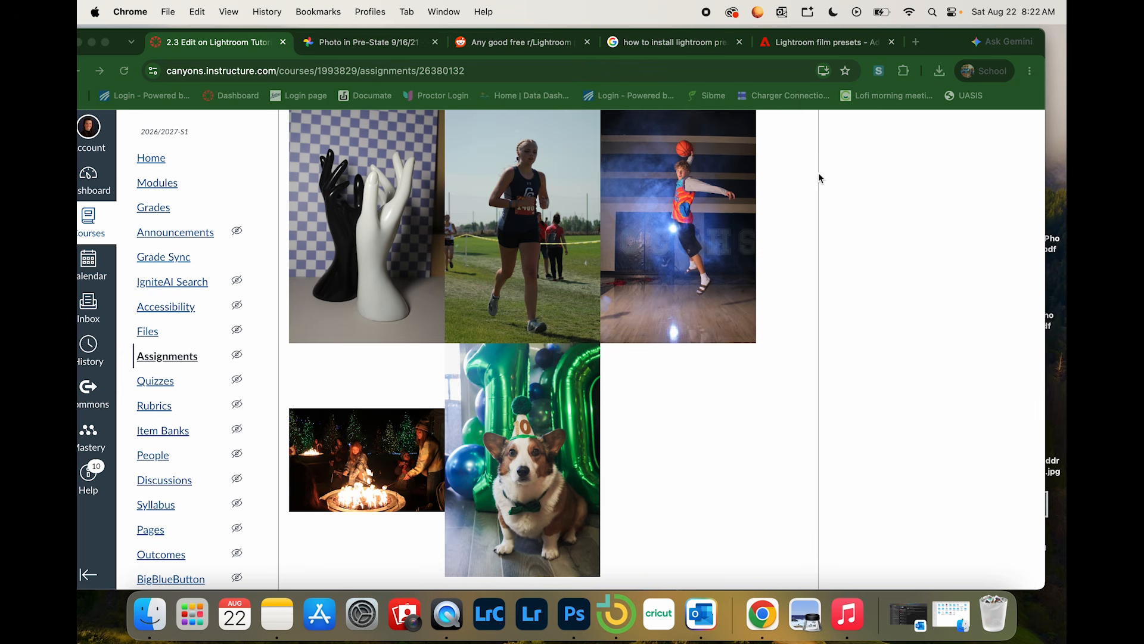
pyautogui.scroll(10, 627, 324)
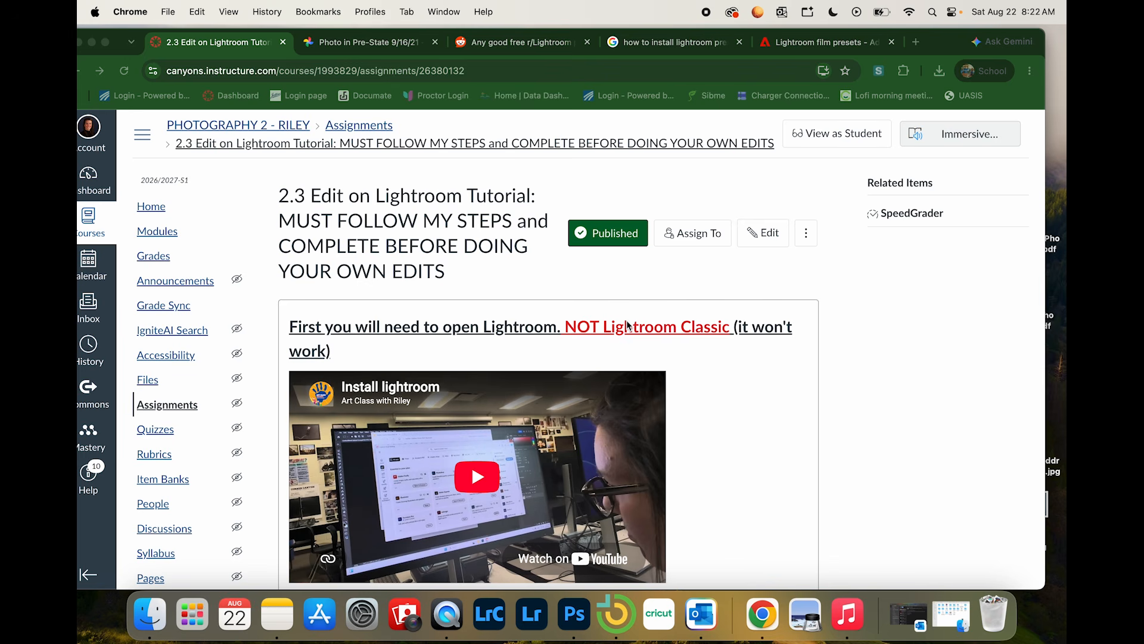
pyautogui.scroll(-5, 627, 325)
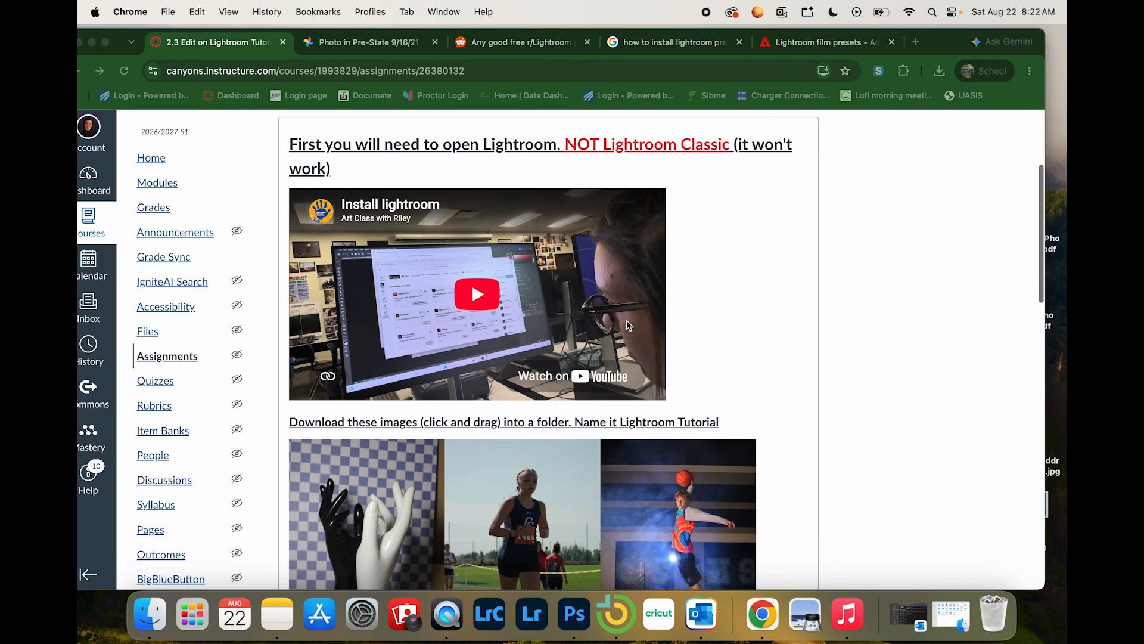
pyautogui.scroll(-5, 627, 325)
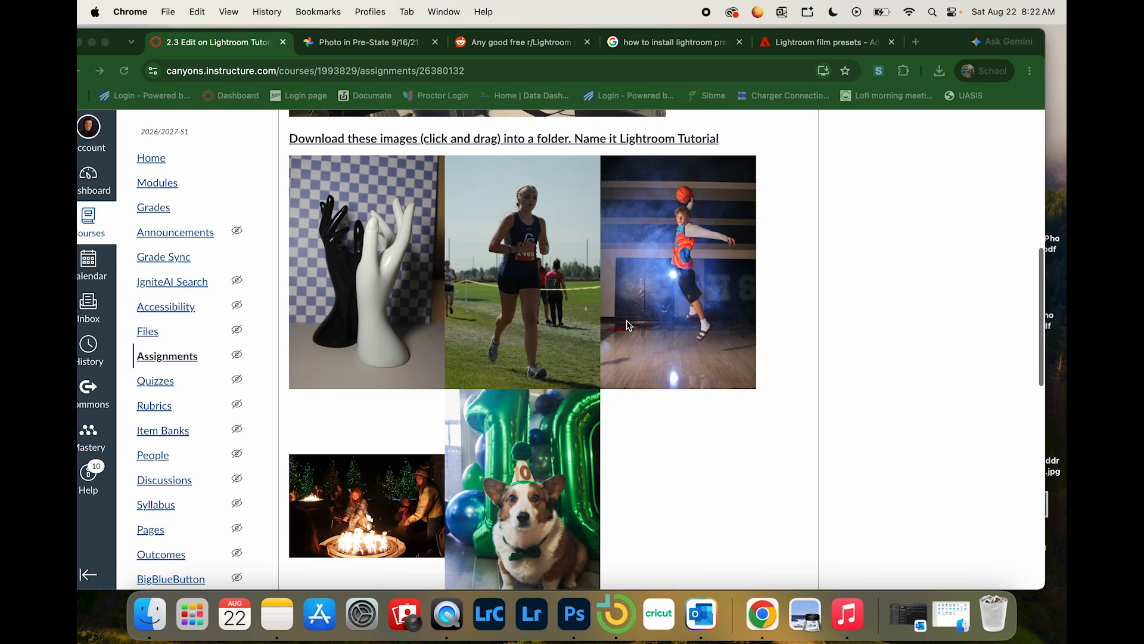
pyautogui.scroll(-1, 626, 510)
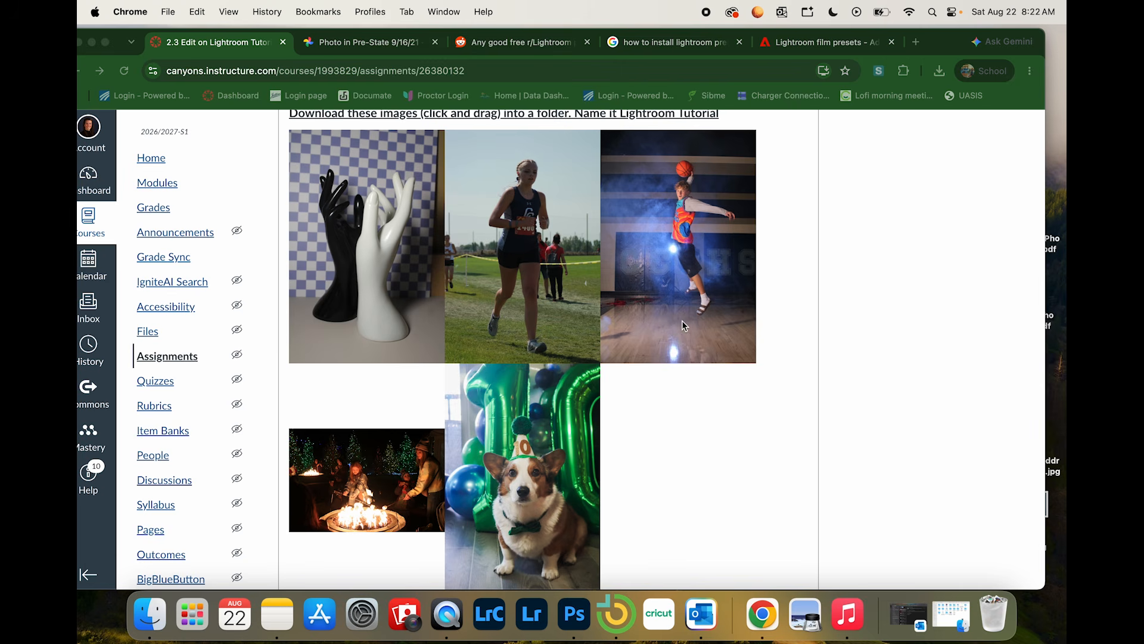
pyautogui.scroll(-2, 788, 452)
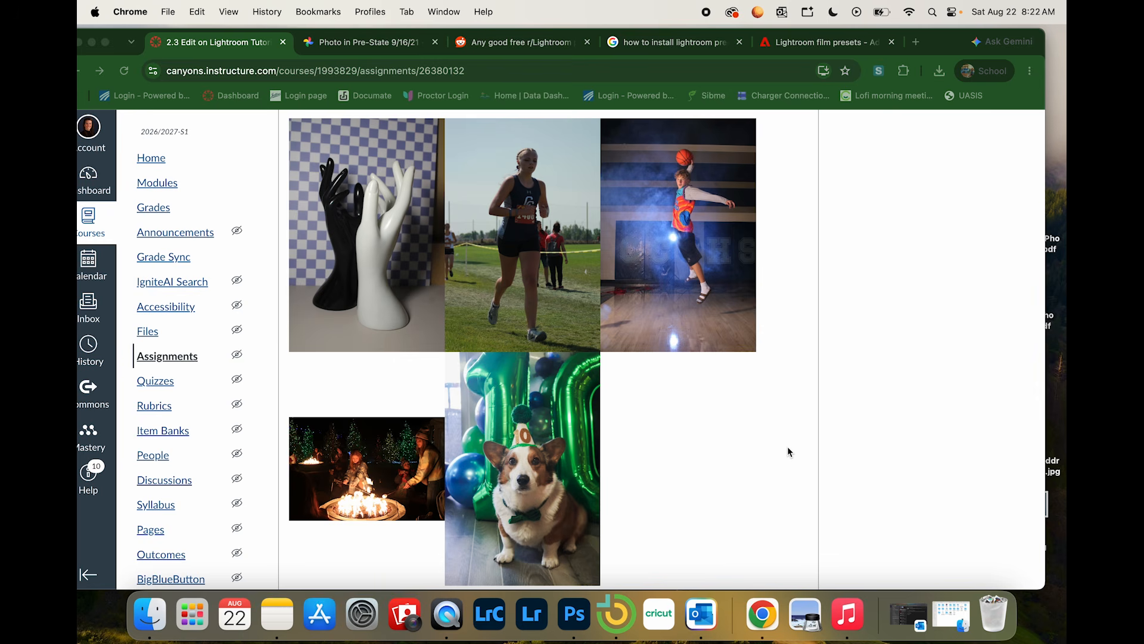
pyautogui.scroll(-1, 788, 448)
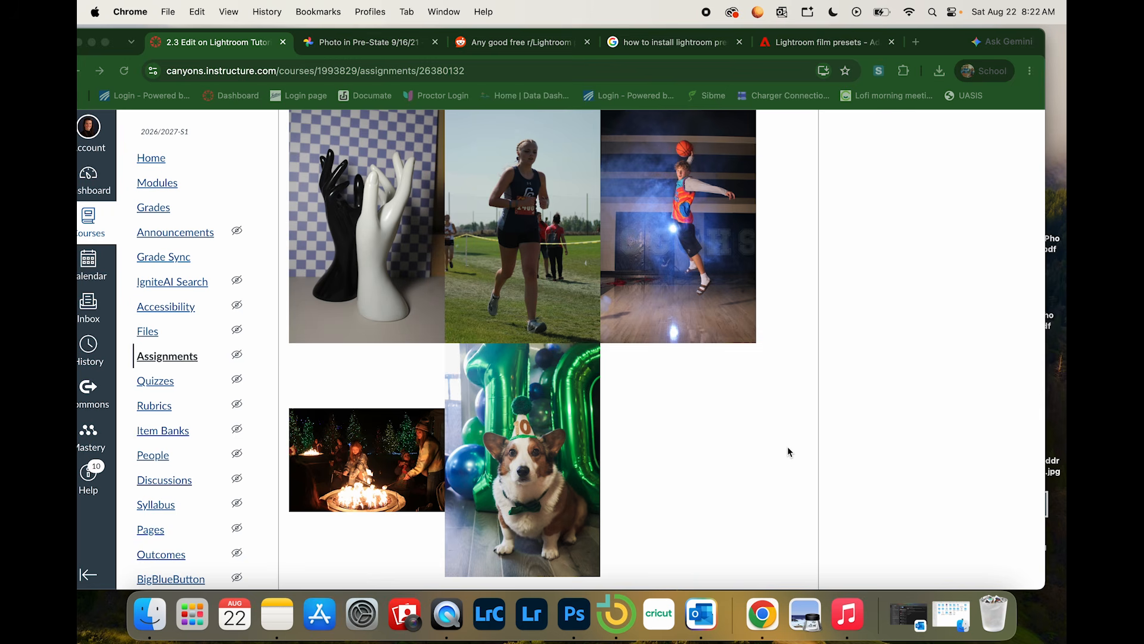
# Step: Open Lightroom and arrange its window so that the assignment page stays visible beside it
pyautogui.click(541, 617)
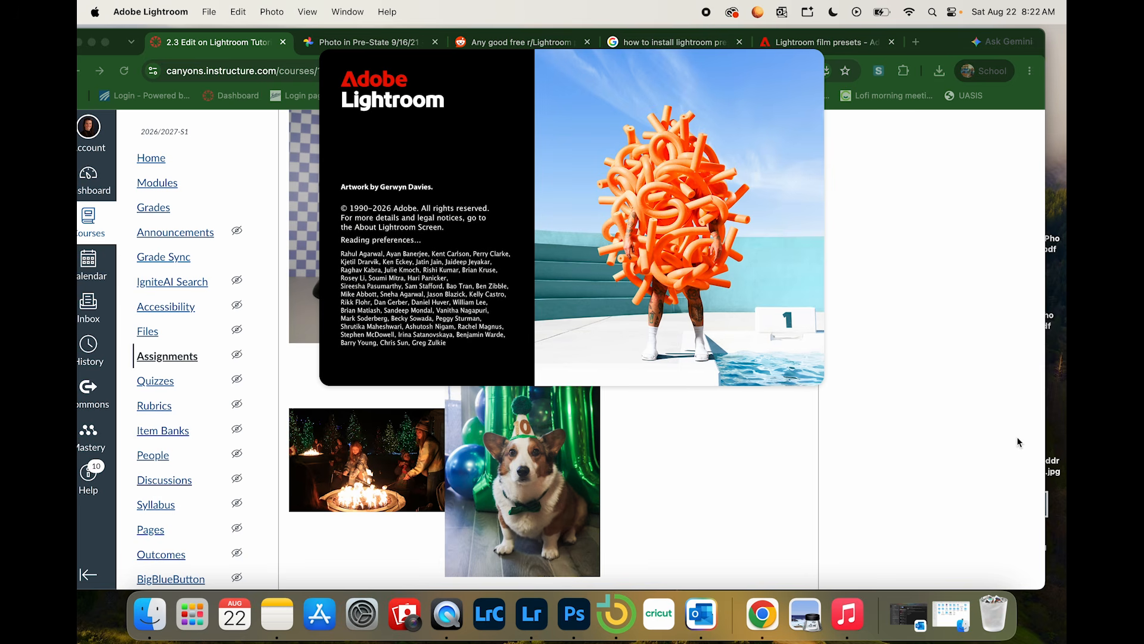
pyautogui.click(676, 69)
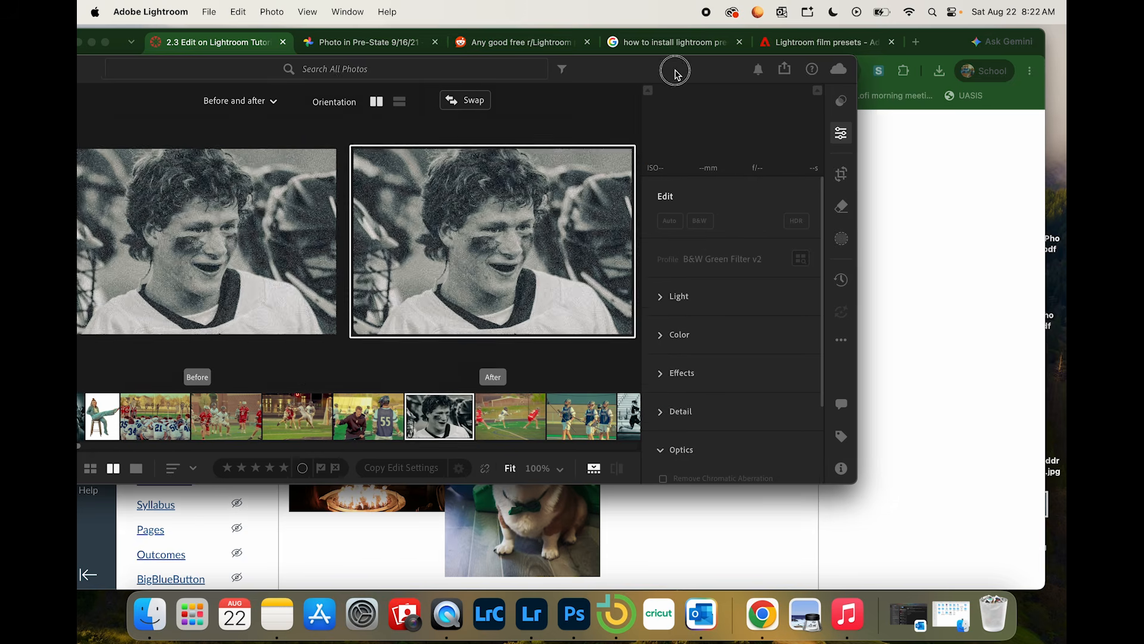
pyautogui.moveTo(675, 70); pyautogui.dragTo(867, 56)
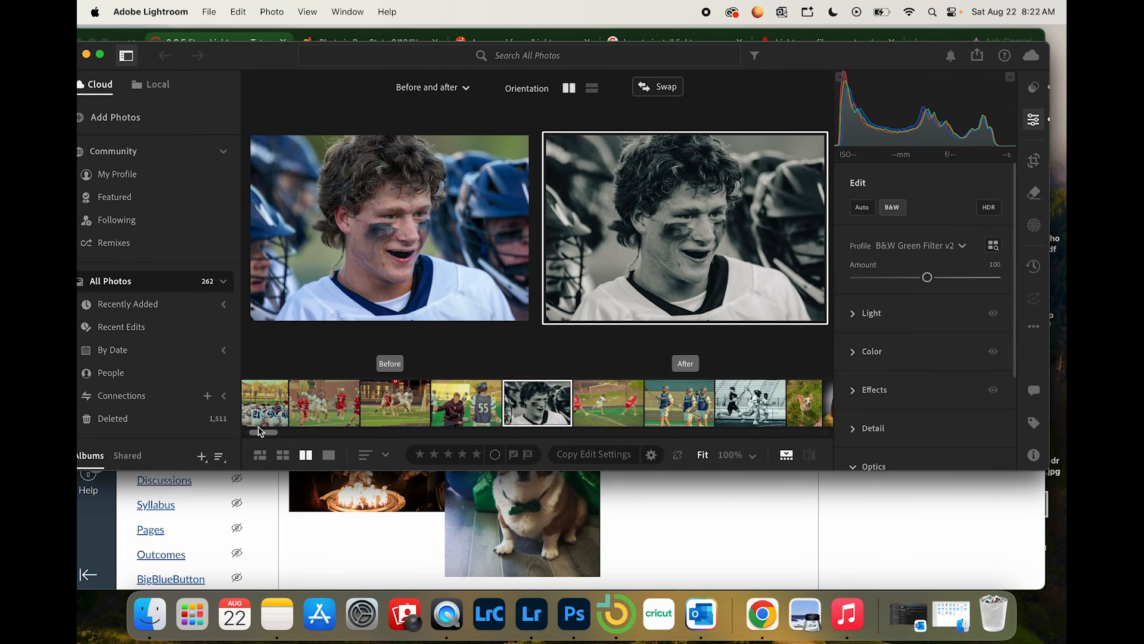
pyautogui.moveTo(260, 431); pyautogui.dragTo(232, 435)
pyautogui.moveTo(249, 60); pyautogui.dragTo(264, 42)
pyautogui.click(121, 38)
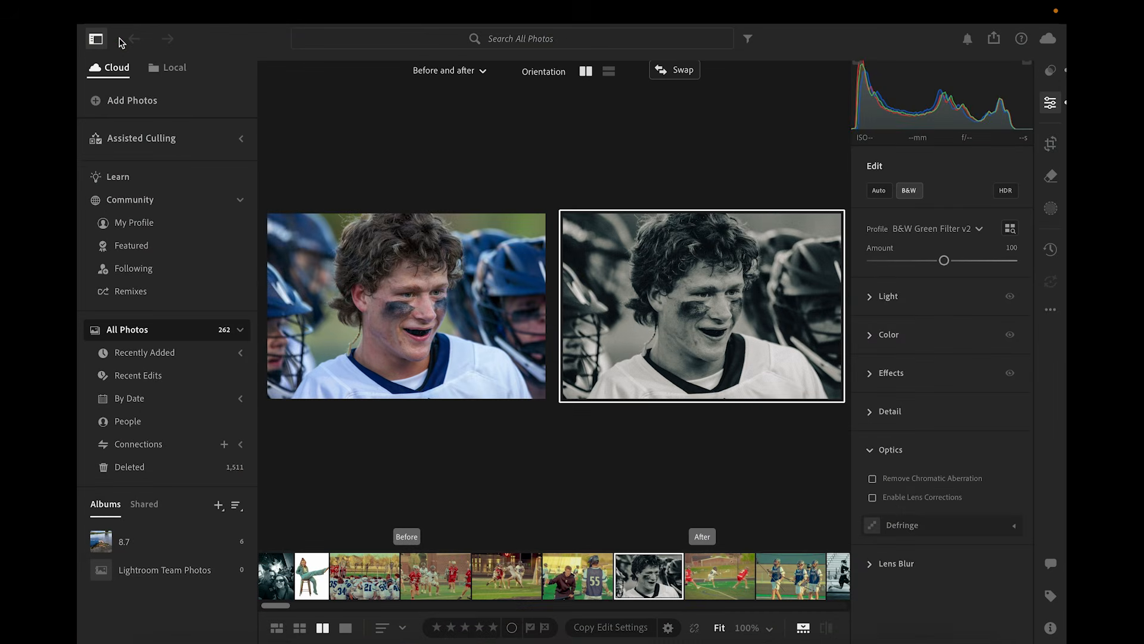
pyautogui.click(119, 39)
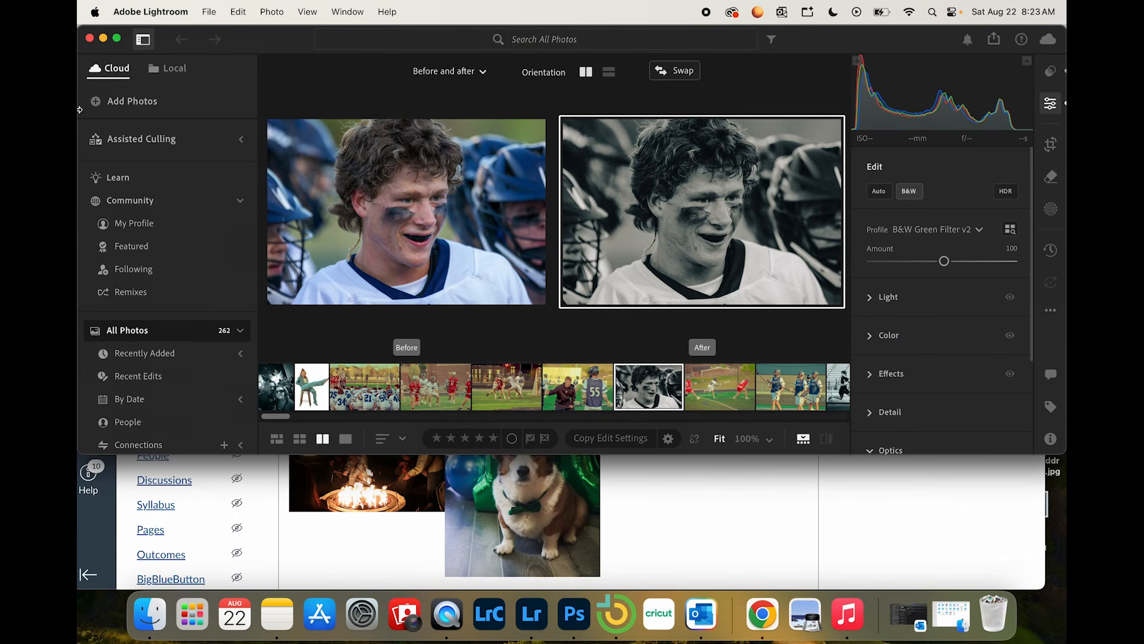
pyautogui.moveTo(78, 110); pyautogui.dragTo(293, 98)
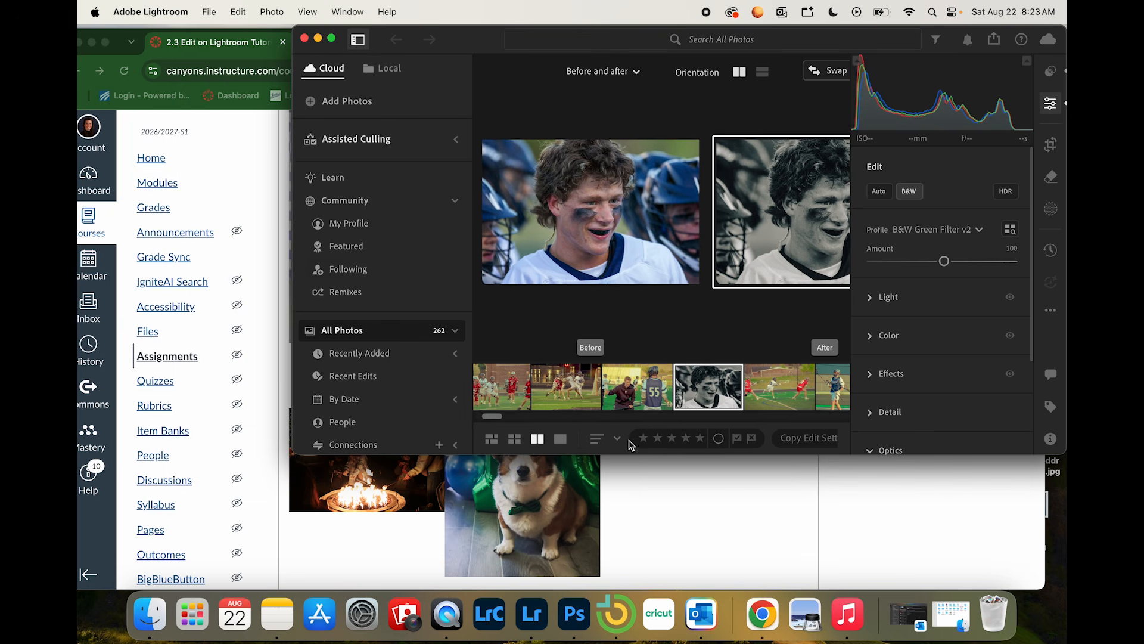
pyautogui.doubleClick(665, 454)
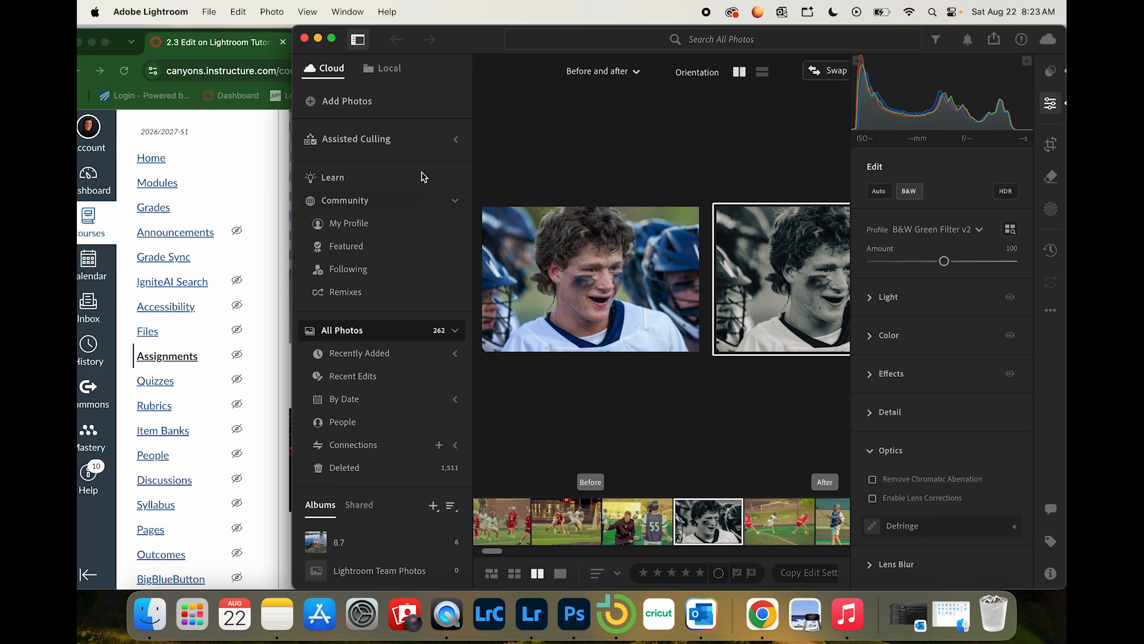
# Step: Import all five photos from the Desktop folder Lightroom Ex without assigning them to an album
pyautogui.click(337, 102)
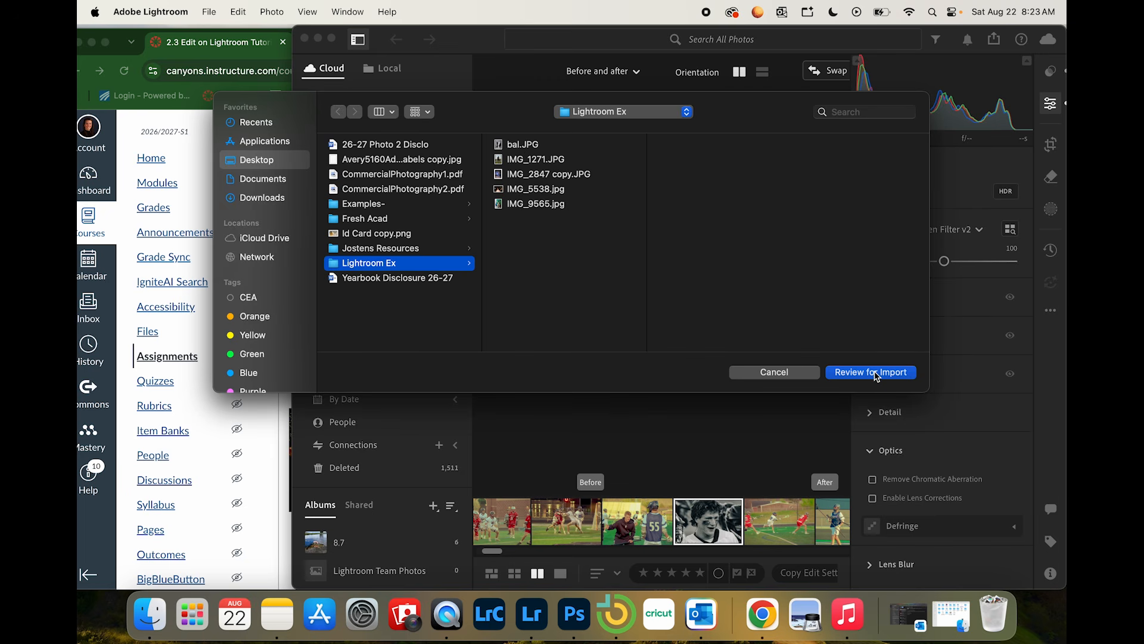
pyautogui.click(520, 147)
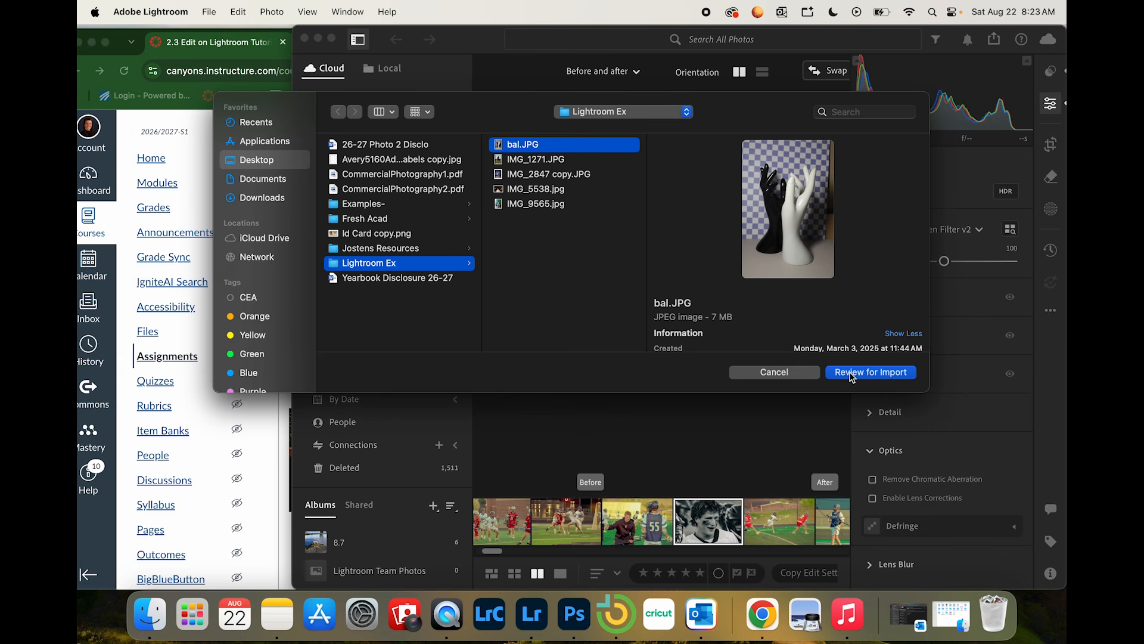
pyautogui.click(399, 265)
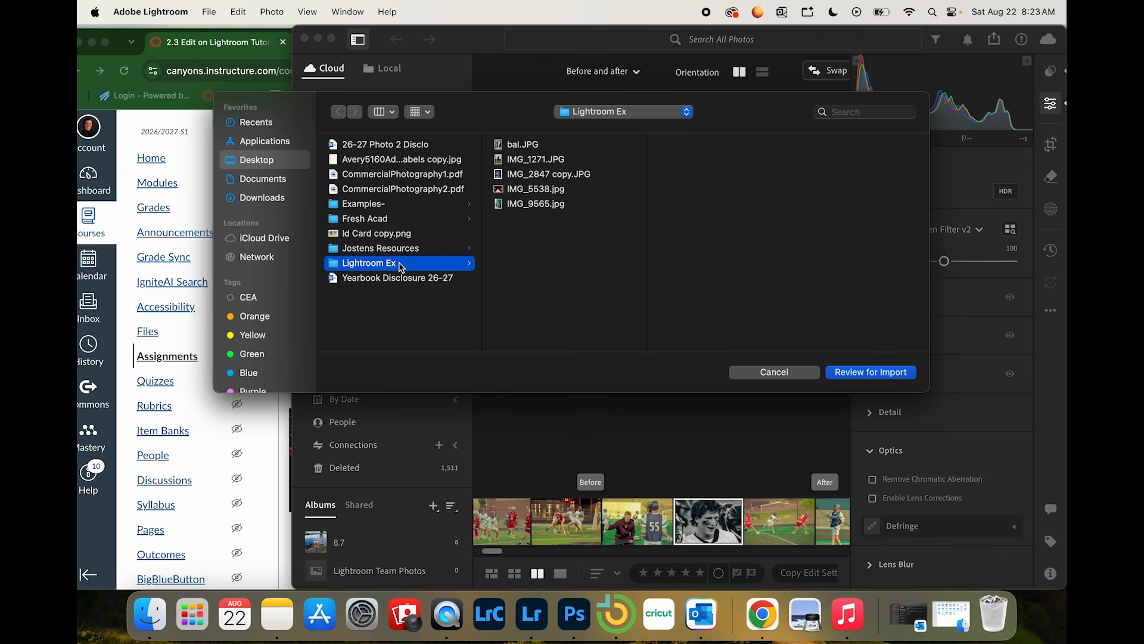
pyautogui.click(875, 372)
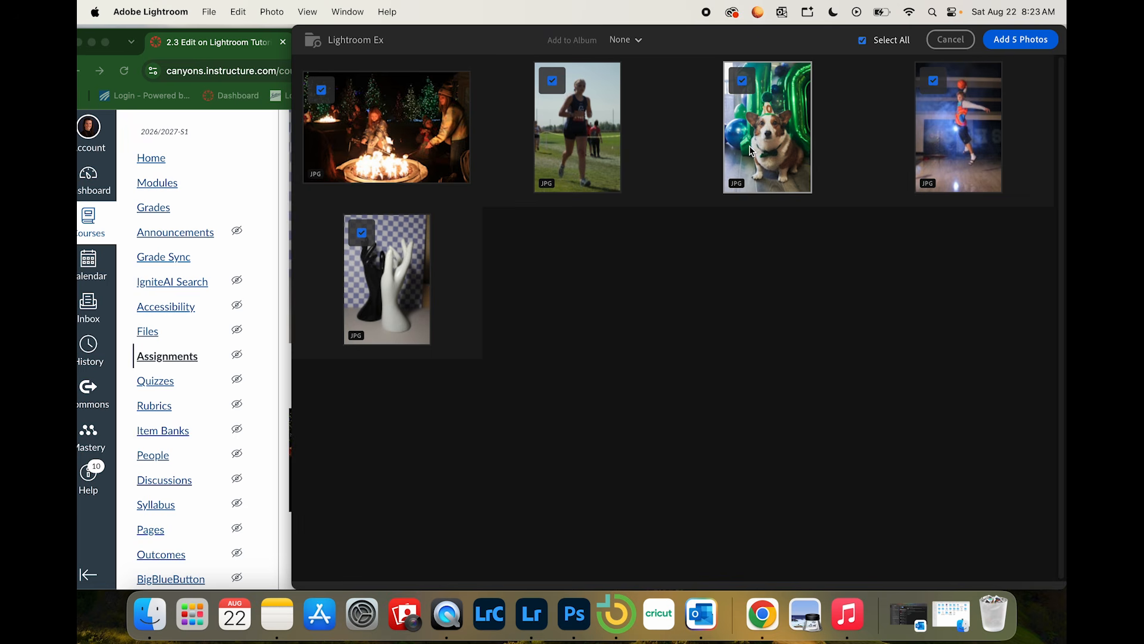
pyautogui.moveTo(751, 150)
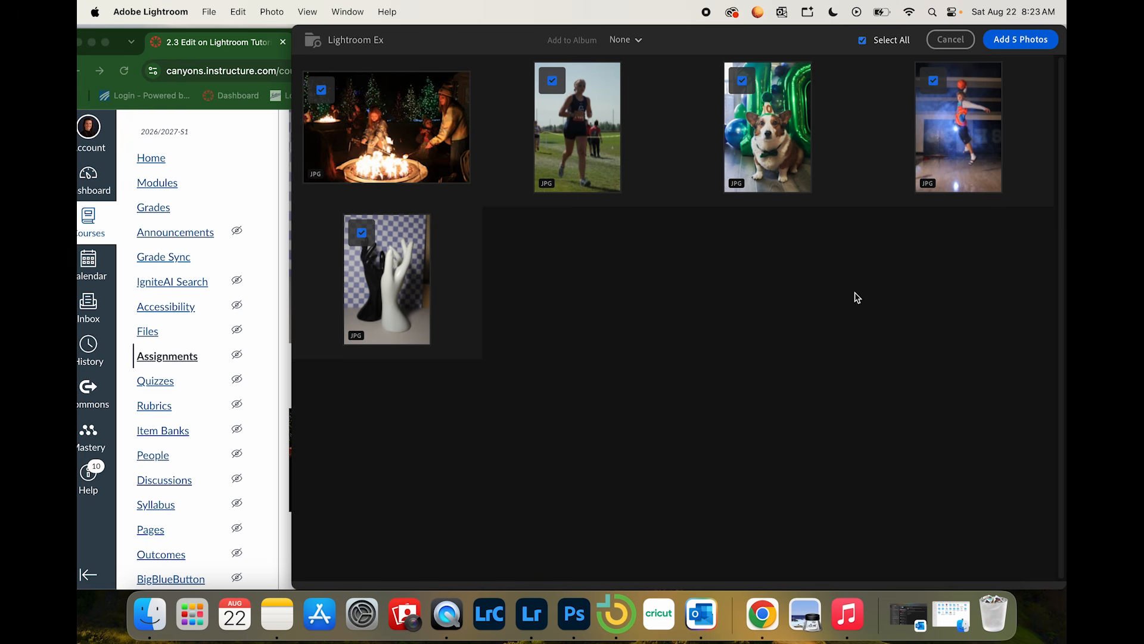
pyautogui.click(1020, 47)
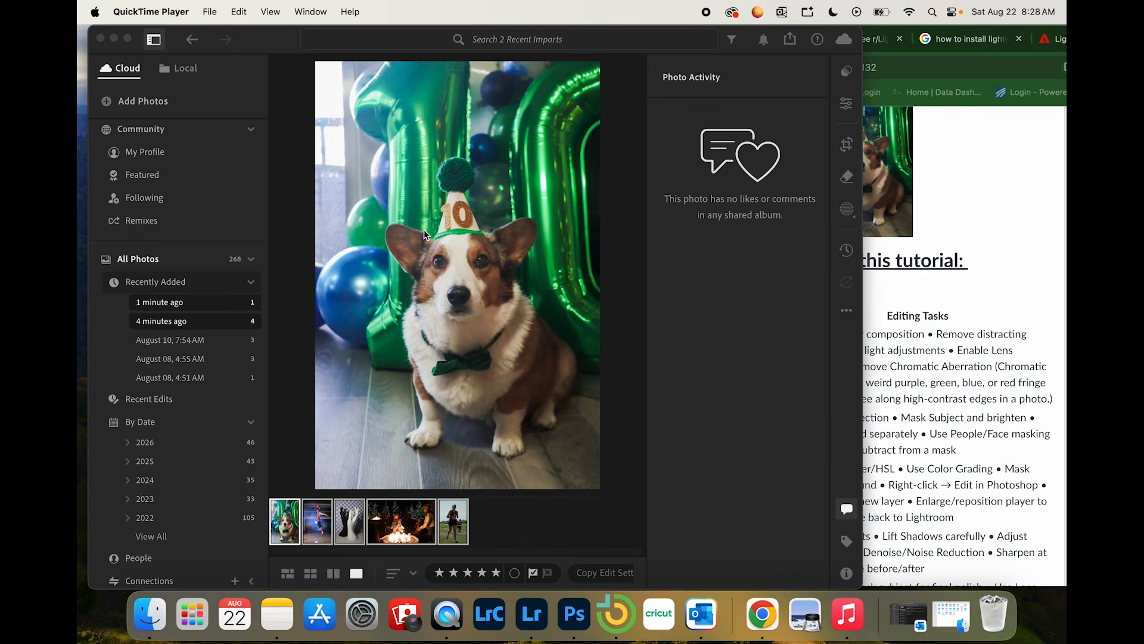
# Step: Show the photos from the two most recent imports together
pyautogui.moveTo(269, 43); pyautogui.dragTo(242, 38)
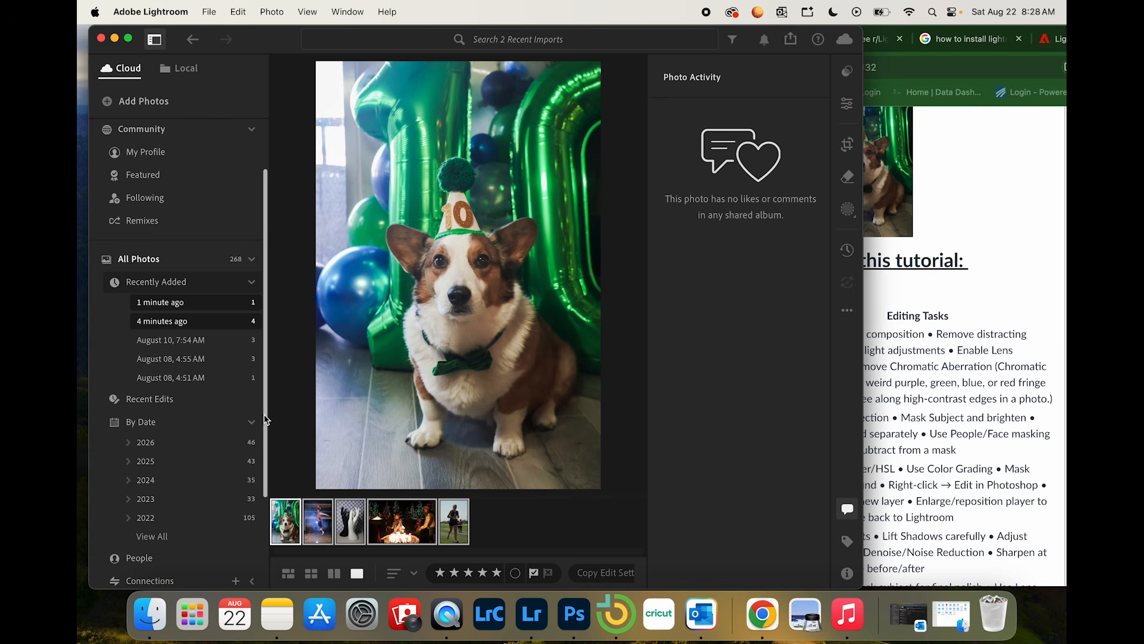
pyautogui.click(178, 359)
pyautogui.click(180, 304)
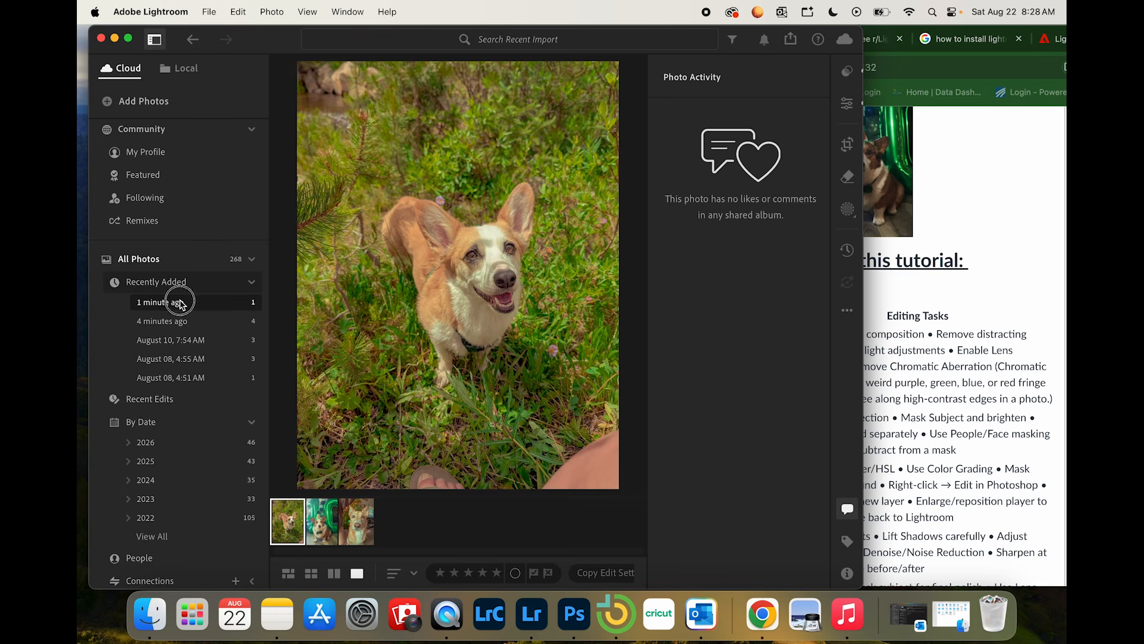
pyautogui.click(181, 321)
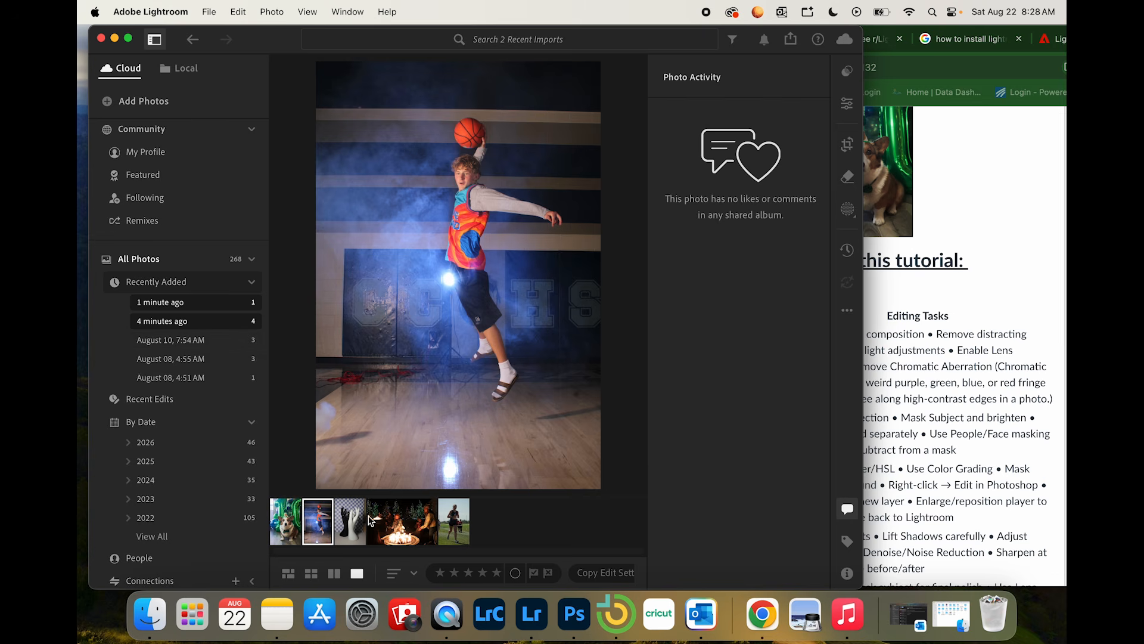
# Step: Check the assignment's editing tasks, and open the hands photo in Lightroom with the photo activity hidden
pyautogui.click(981, 413)
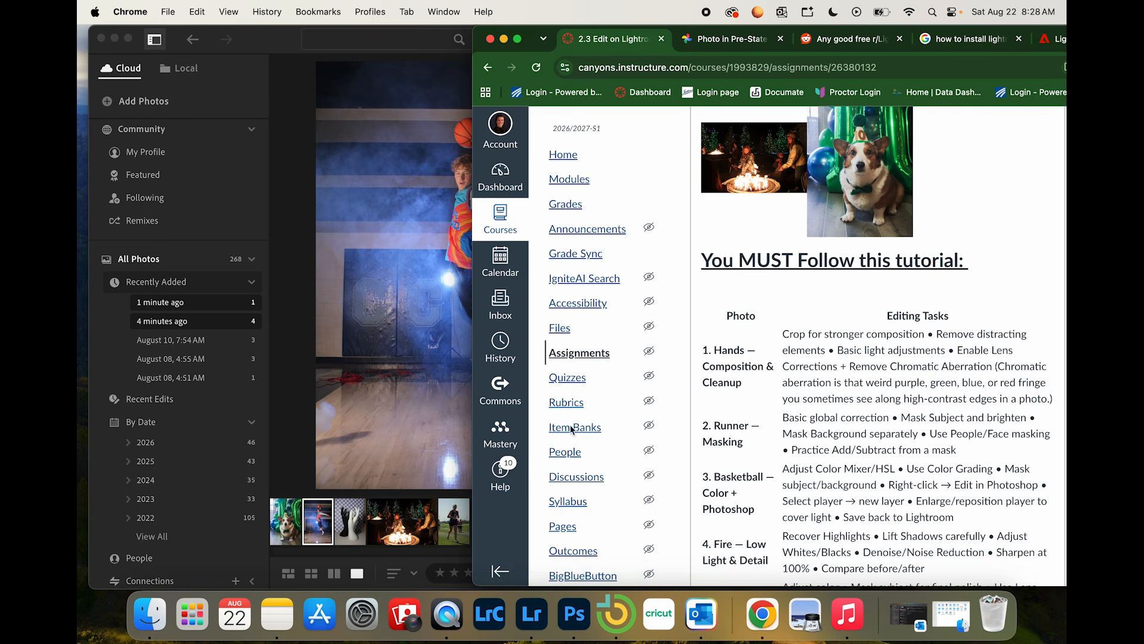
pyautogui.click(348, 516)
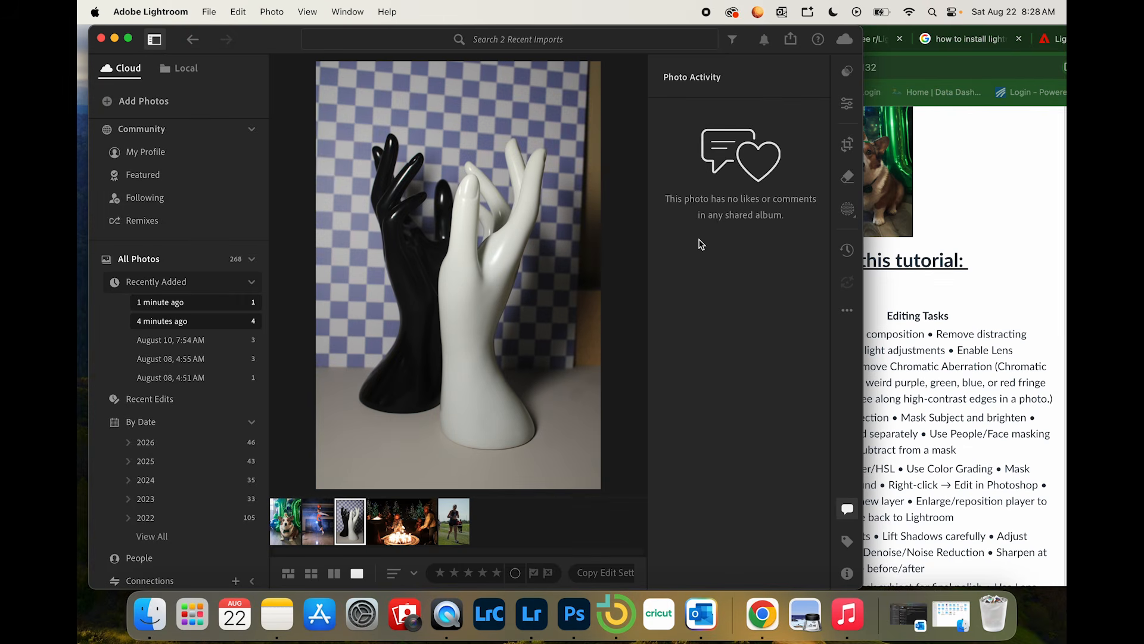
pyautogui.click(847, 510)
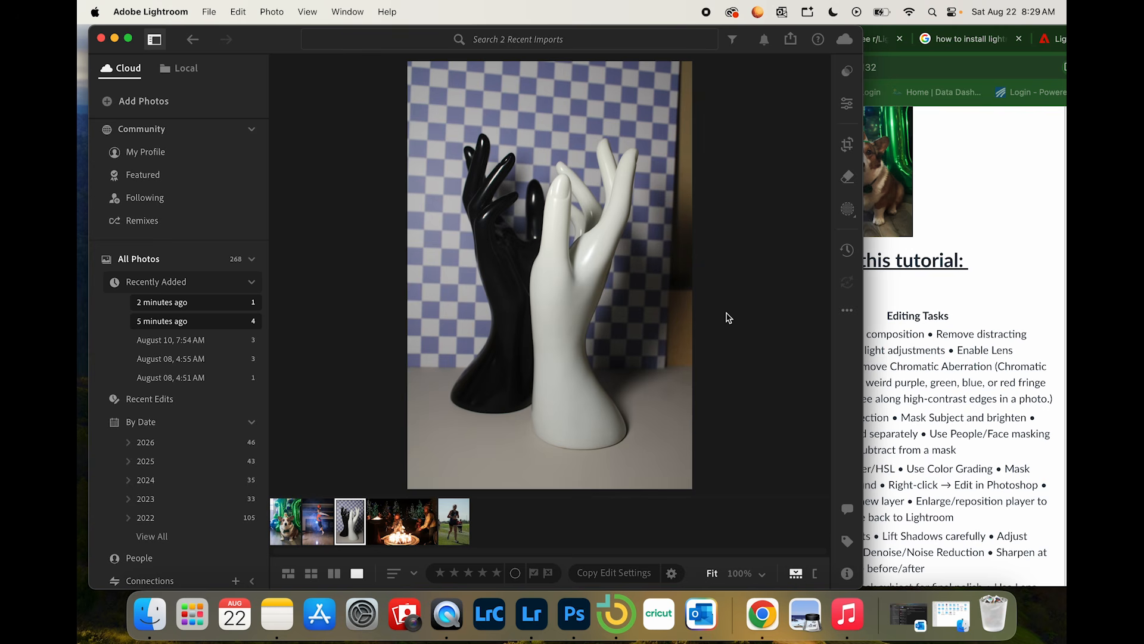
# Step: Highlight the "Crop for stronger composition" task on the assignment page in Chrome and return to Lightroom
pyautogui.click(965, 394)
pyautogui.moveTo(786, 335); pyautogui.dragTo(931, 335)
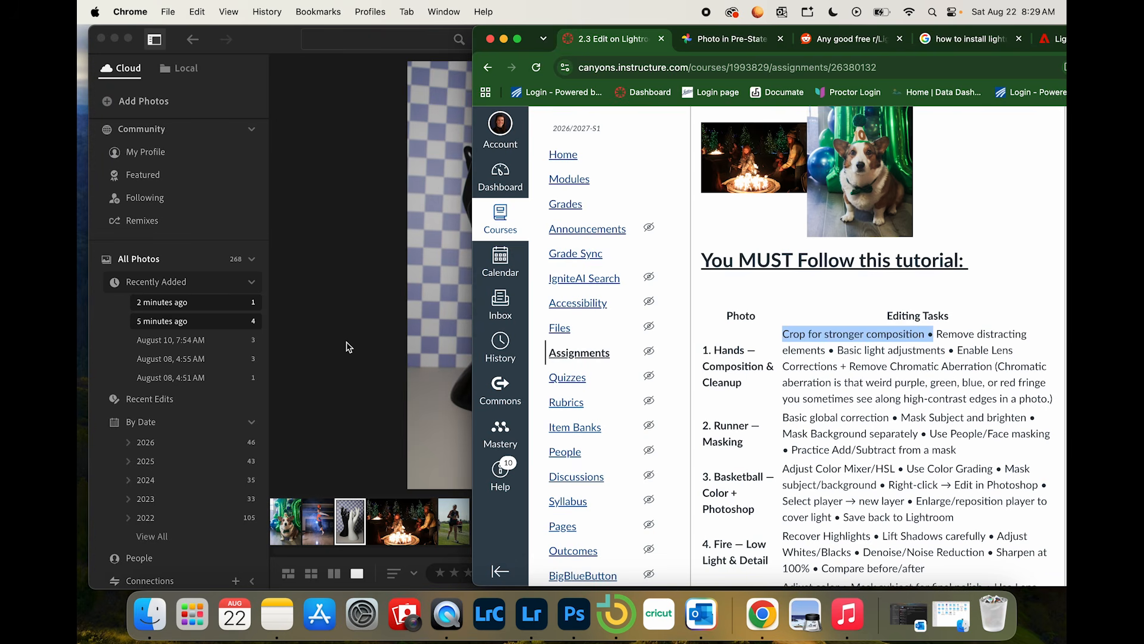
pyautogui.click(348, 344)
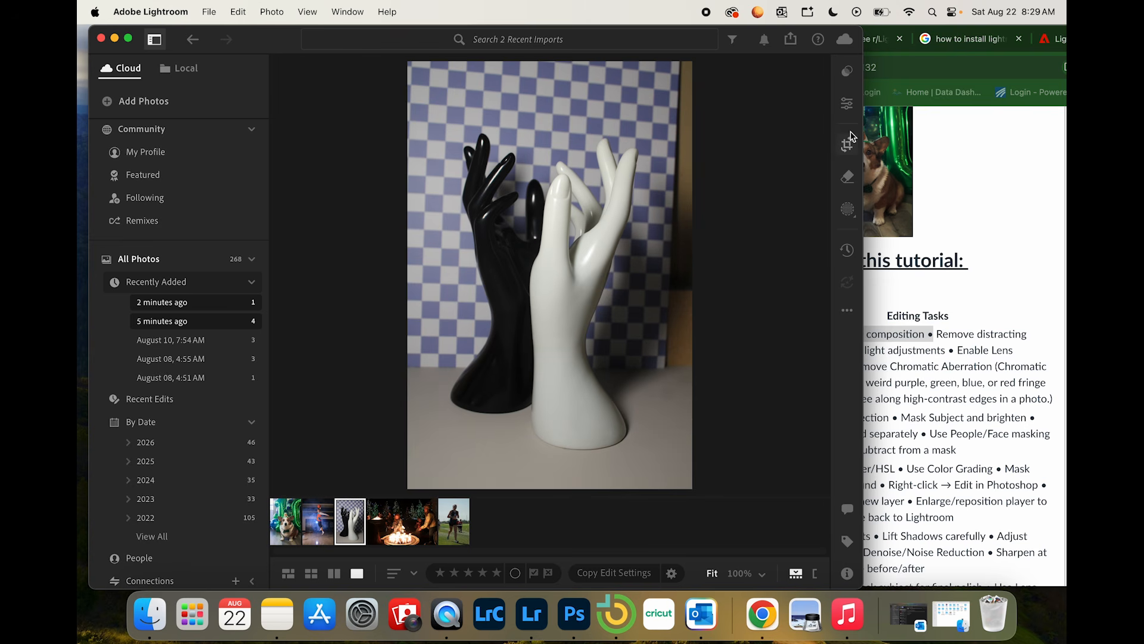
# Step: Crop the hands photo tighter on its right and lower edges at a 10 x 16 aspect, skipping the feature tour
pyautogui.click(849, 150)
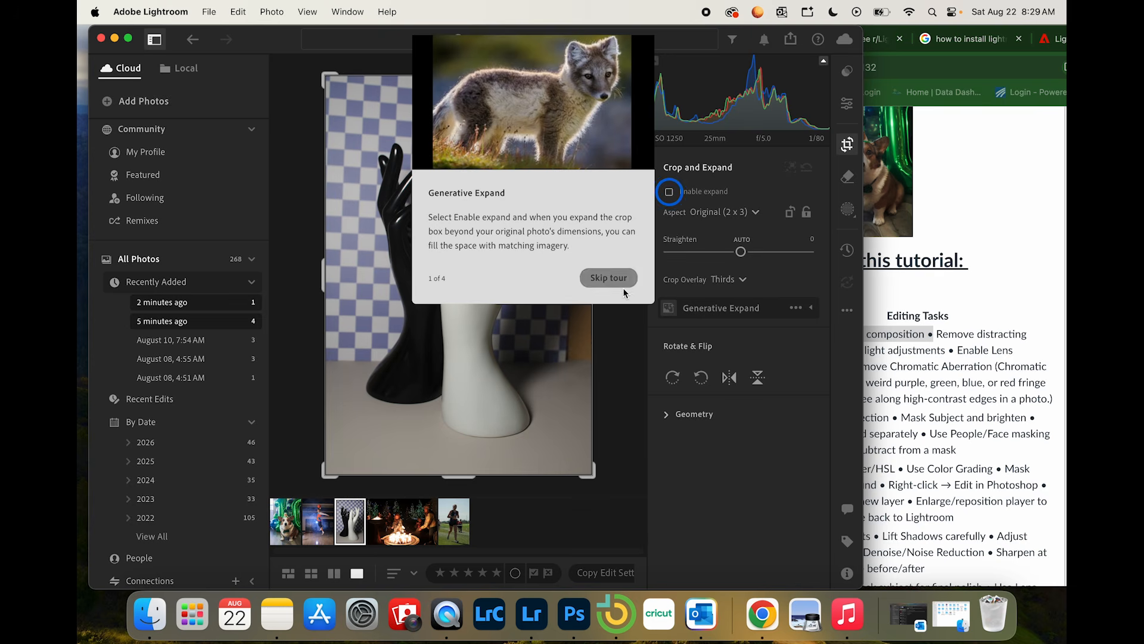
pyautogui.click(609, 278)
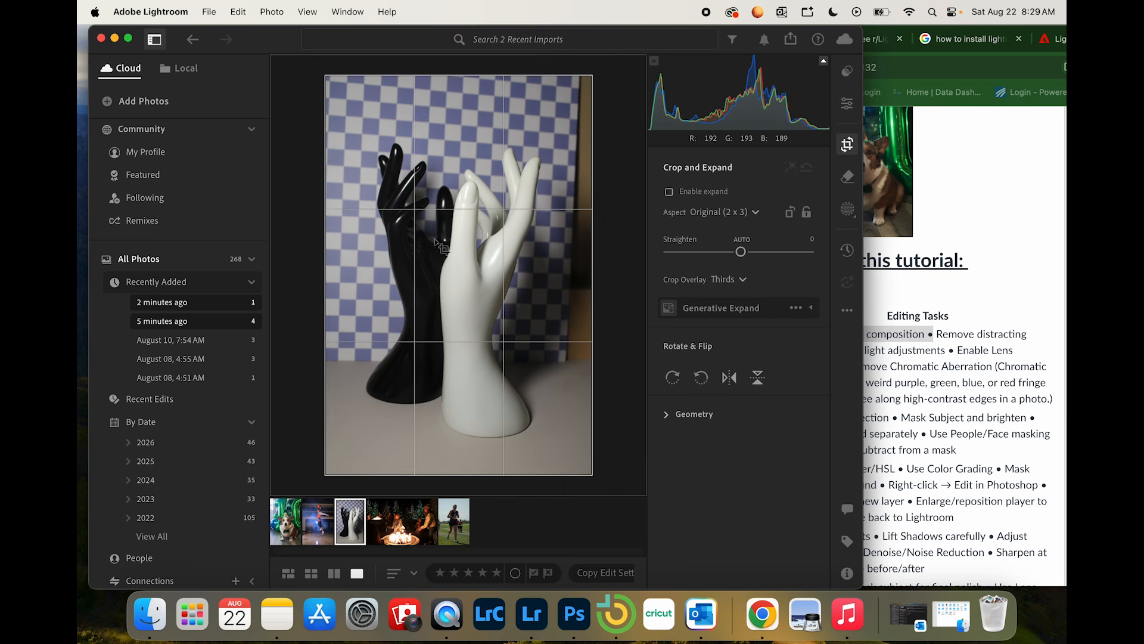
pyautogui.moveTo(591, 475); pyautogui.dragTo(580, 470)
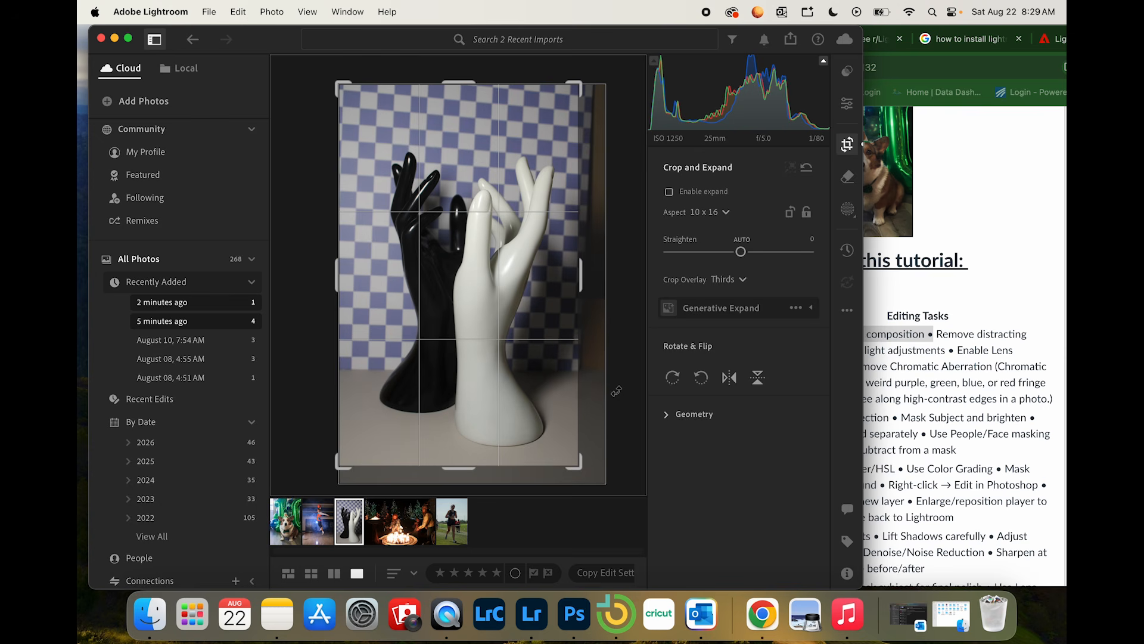
pyautogui.press('e')
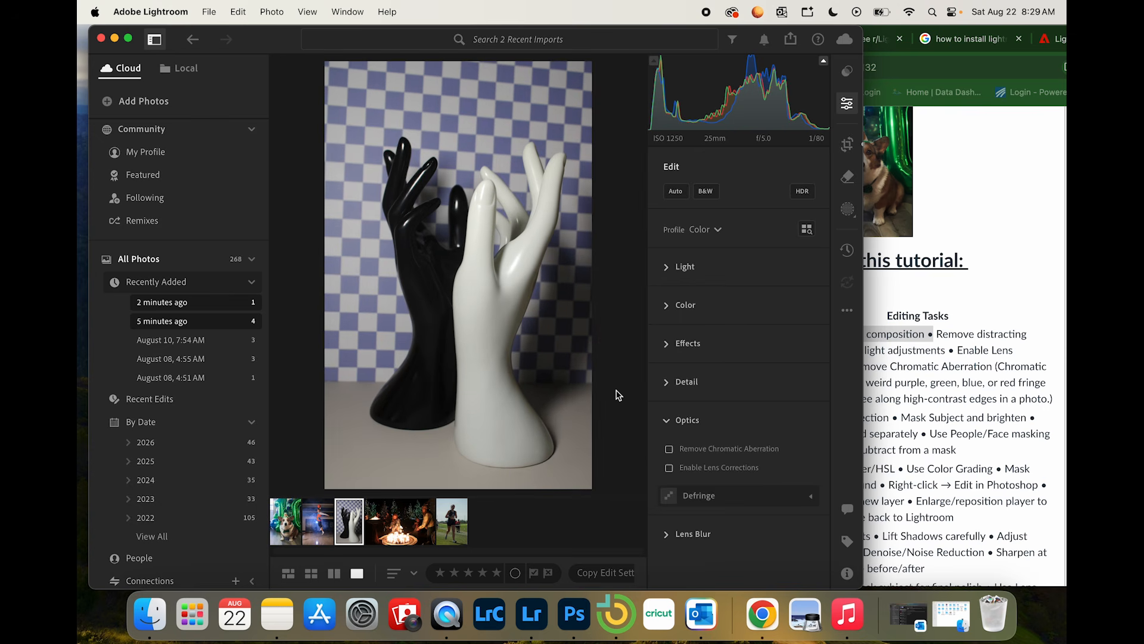
# Step: Check the assignment's tasks in Chrome, and examine the black hand up close in Lightroom for distracting specks
pyautogui.click(924, 386)
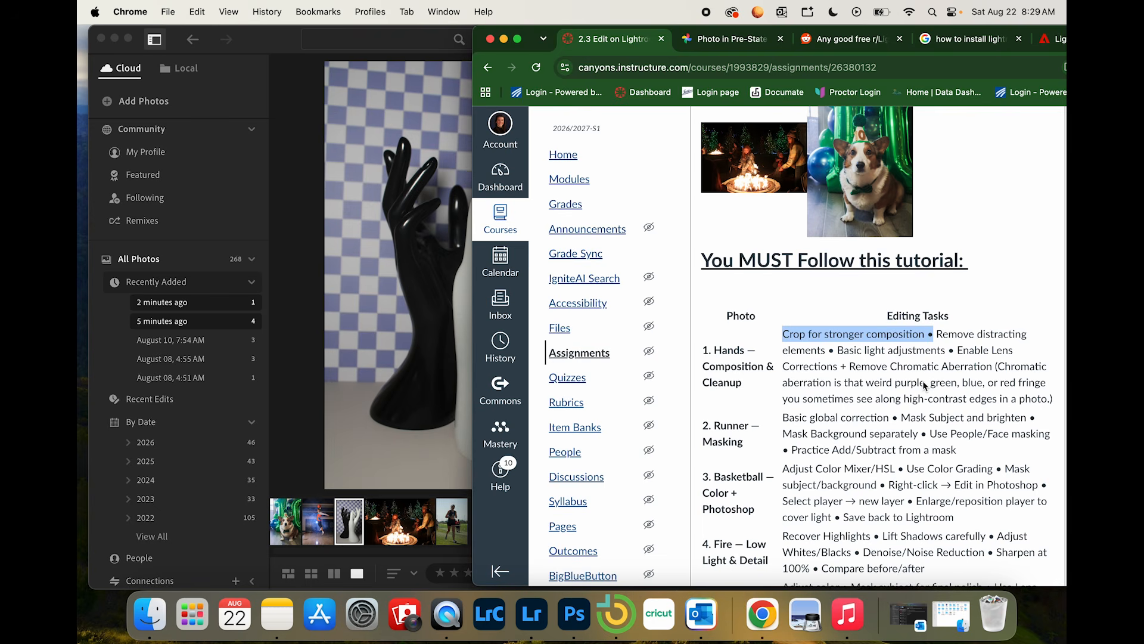
pyautogui.click(379, 398)
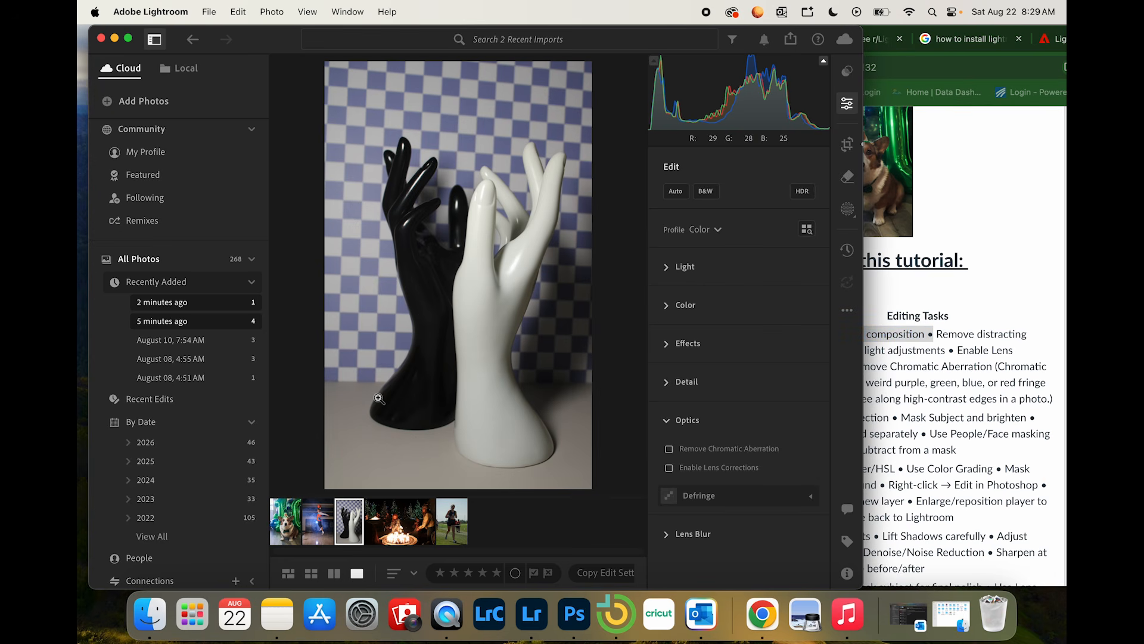
pyautogui.click(425, 185)
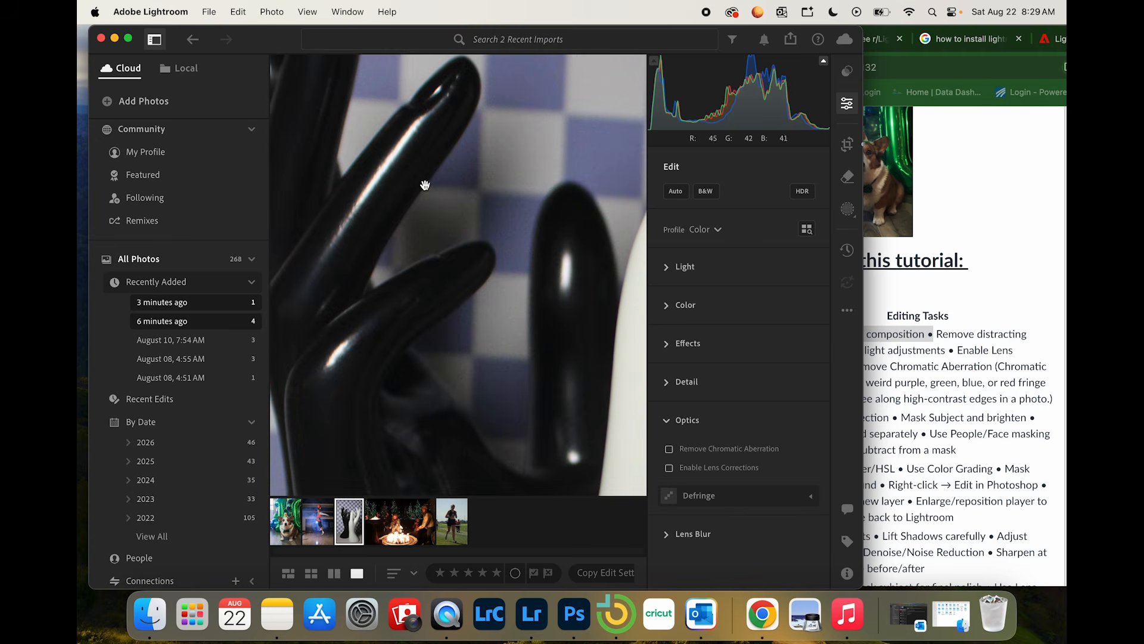
pyautogui.click(486, 287)
pyautogui.click(365, 302)
pyautogui.moveTo(450, 237); pyautogui.dragTo(434, 121)
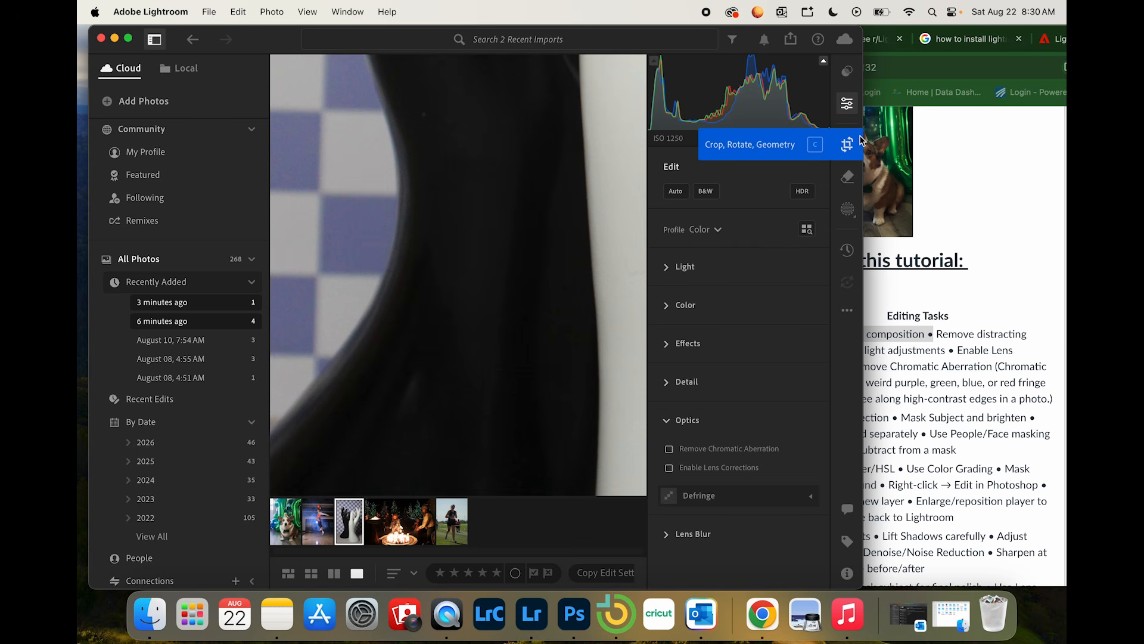
# Step: Remove the small speck on the black hand's wrist using the Remove tool with generative AI at brush size 16
pyautogui.click(848, 177)
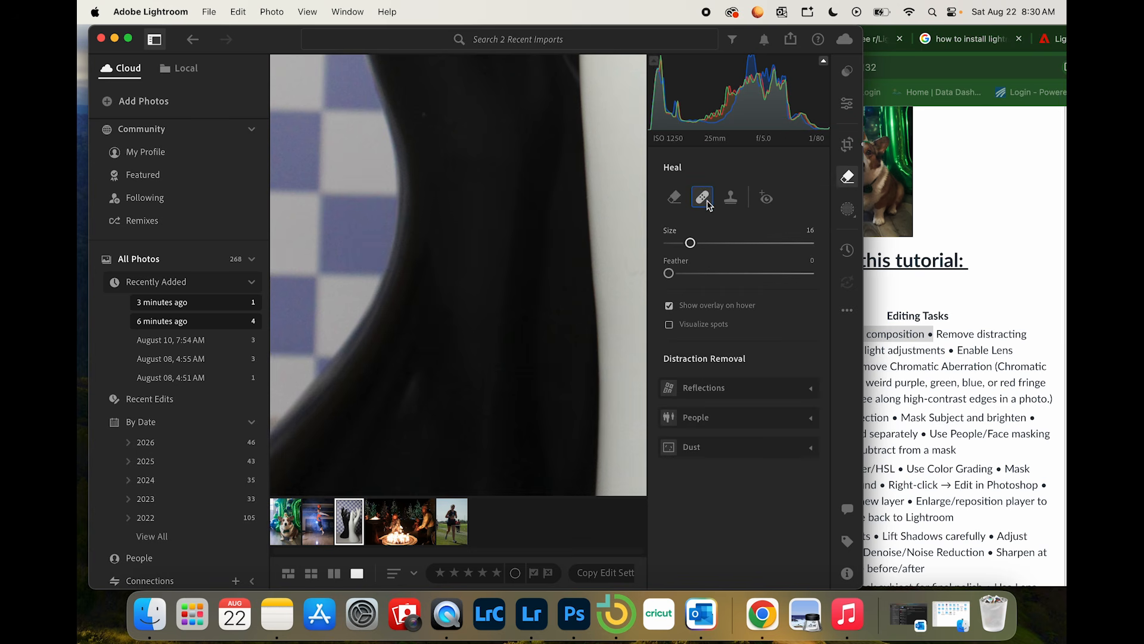
pyautogui.click(674, 198)
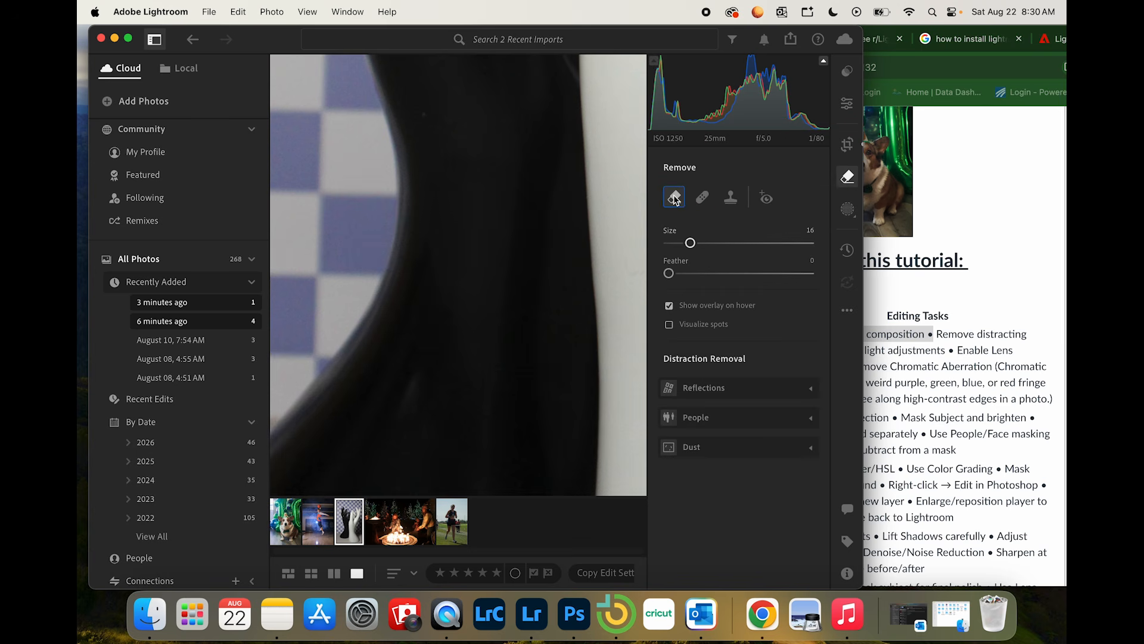
pyautogui.click(731, 198)
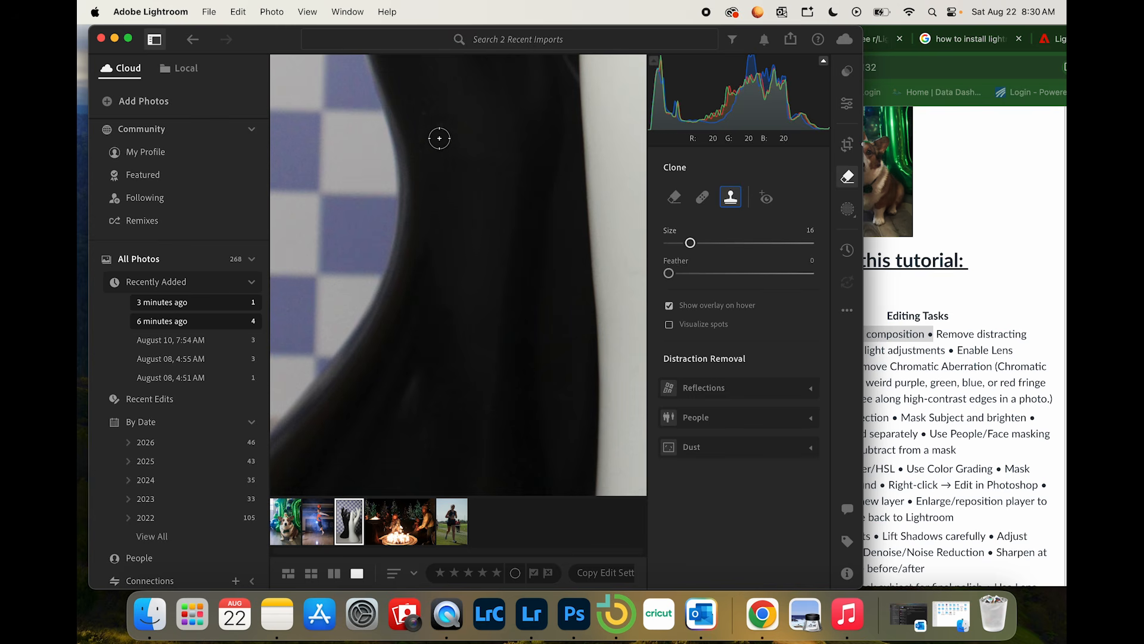
pyautogui.click(680, 198)
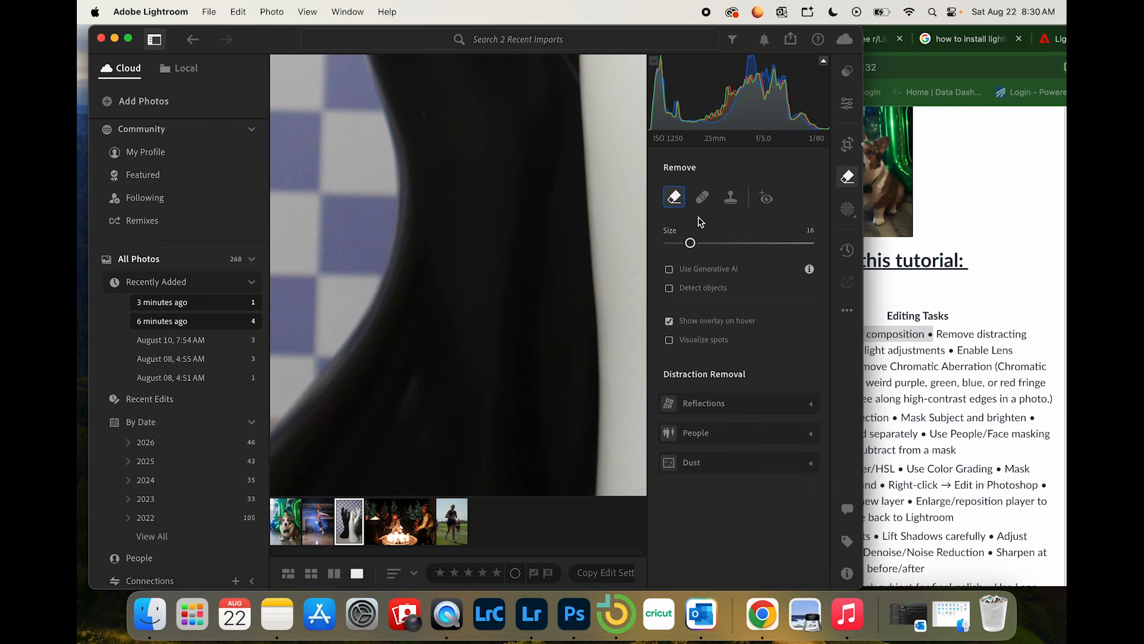
pyautogui.click(670, 269)
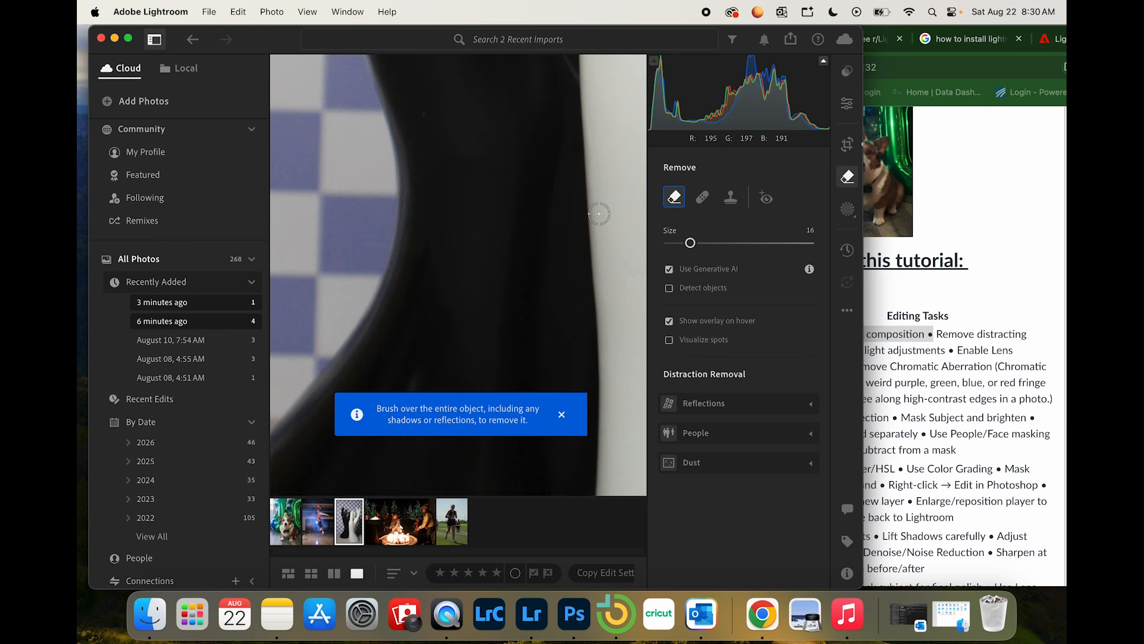
pyautogui.click(426, 117)
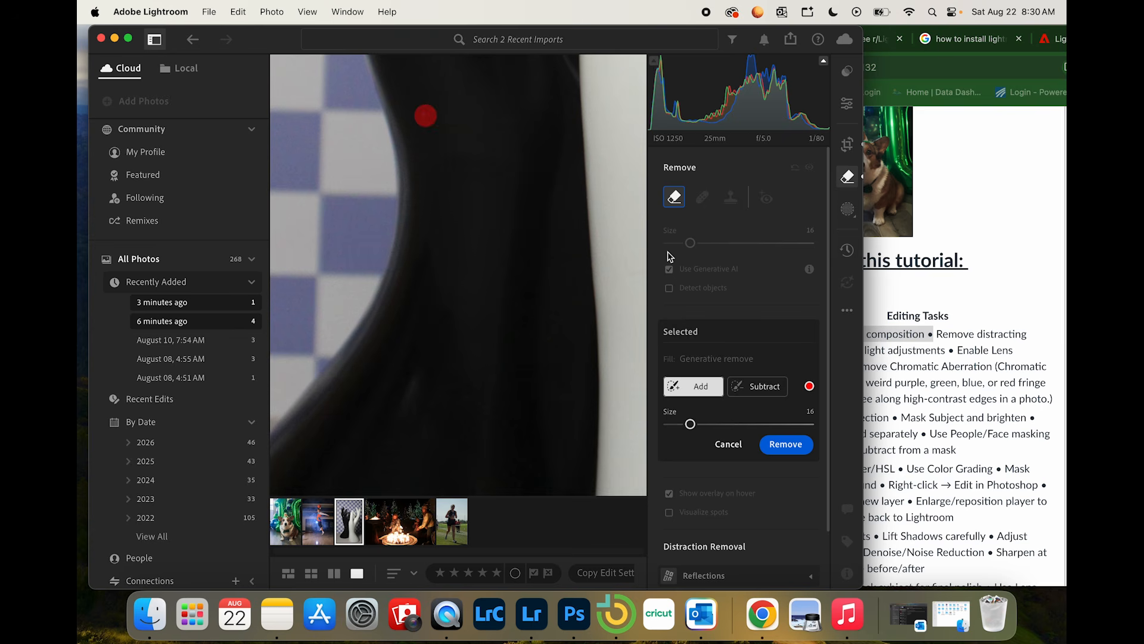
pyautogui.click(757, 387)
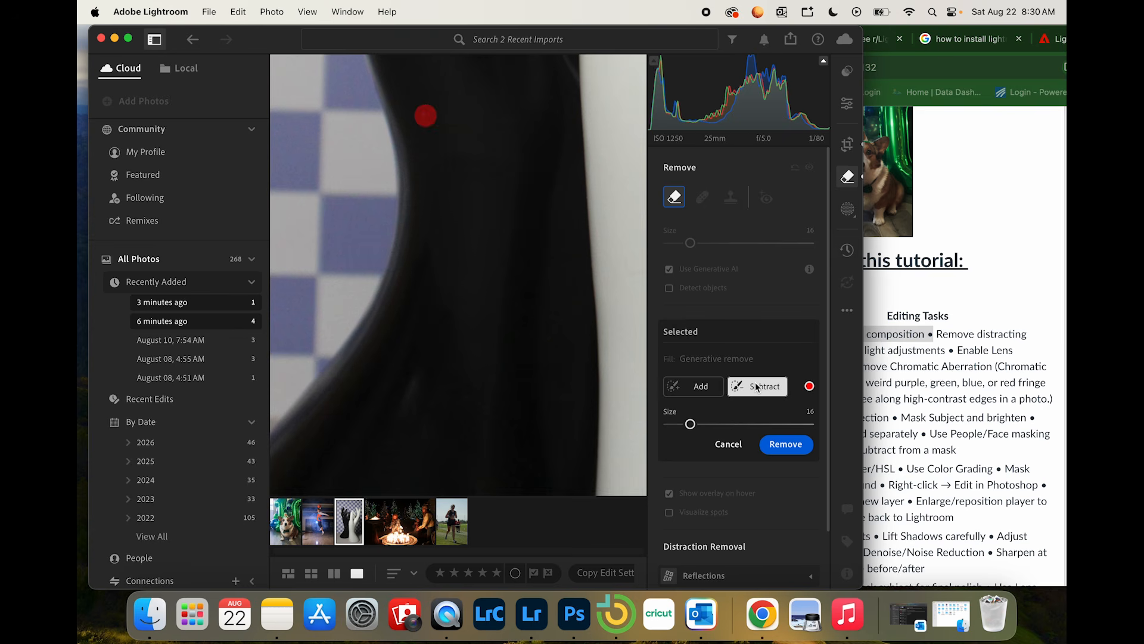
pyautogui.click(786, 444)
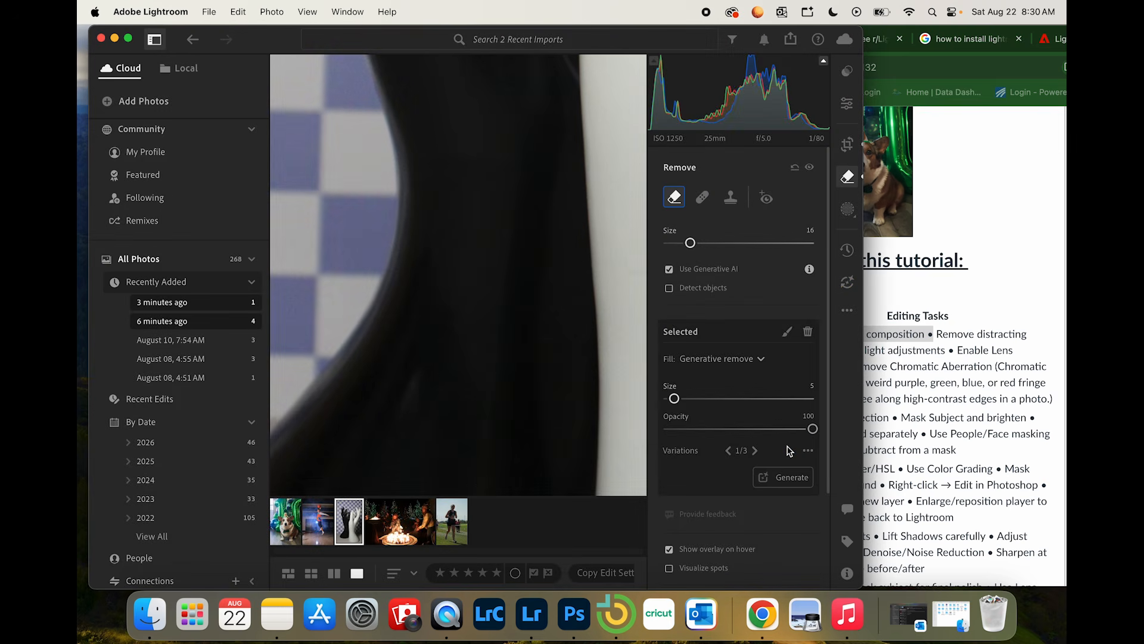
# Step: Inspect the black hand's base and the white hand up to its fingertips for other distracting marks
pyautogui.scroll(5, 499, 246)
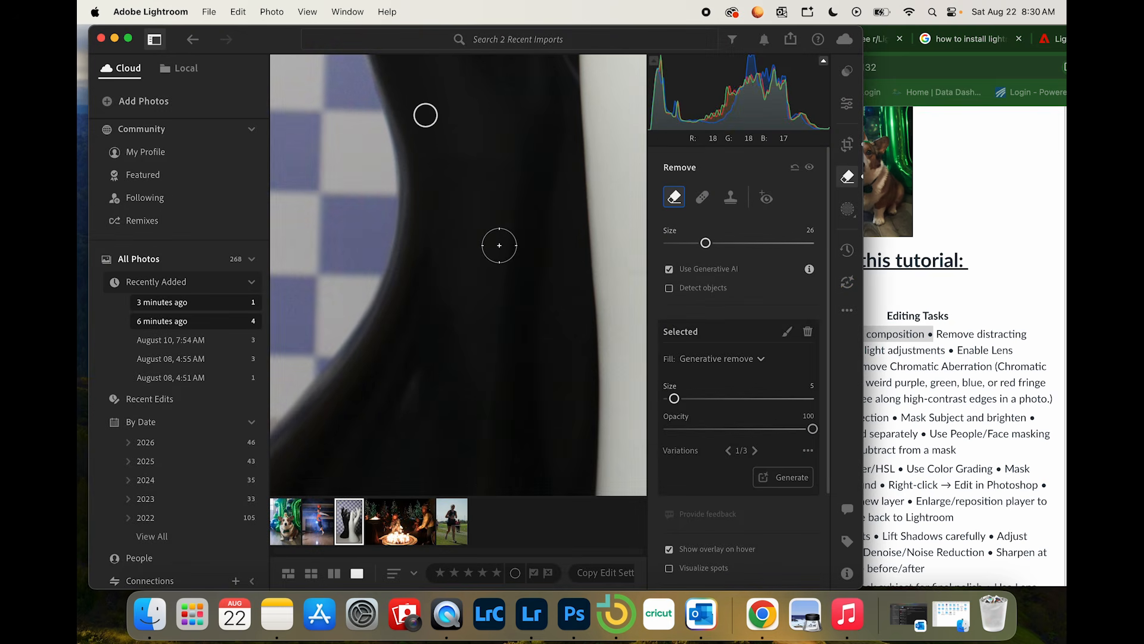
pyautogui.press('space')
pyautogui.click(459, 366)
pyautogui.moveTo(460, 366); pyautogui.dragTo(537, 174)
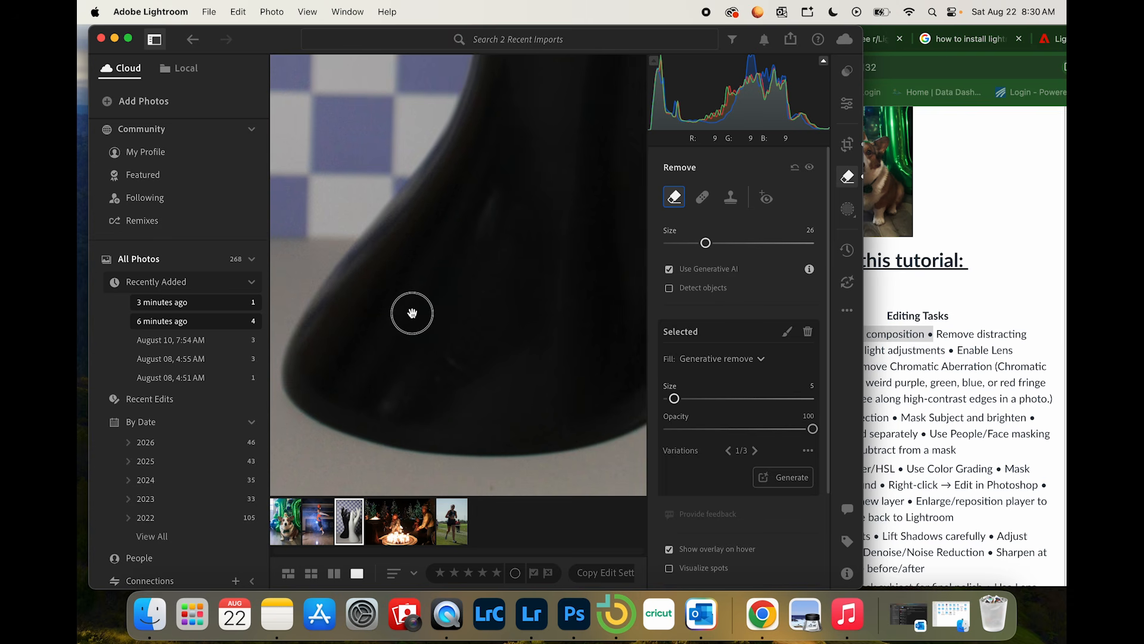
pyautogui.moveTo(411, 314); pyautogui.dragTo(363, 219)
pyautogui.moveTo(541, 255); pyautogui.dragTo(403, 244)
pyautogui.moveTo(434, 202); pyautogui.dragTo(530, 516)
pyautogui.moveTo(538, 352); pyautogui.dragTo(544, 476)
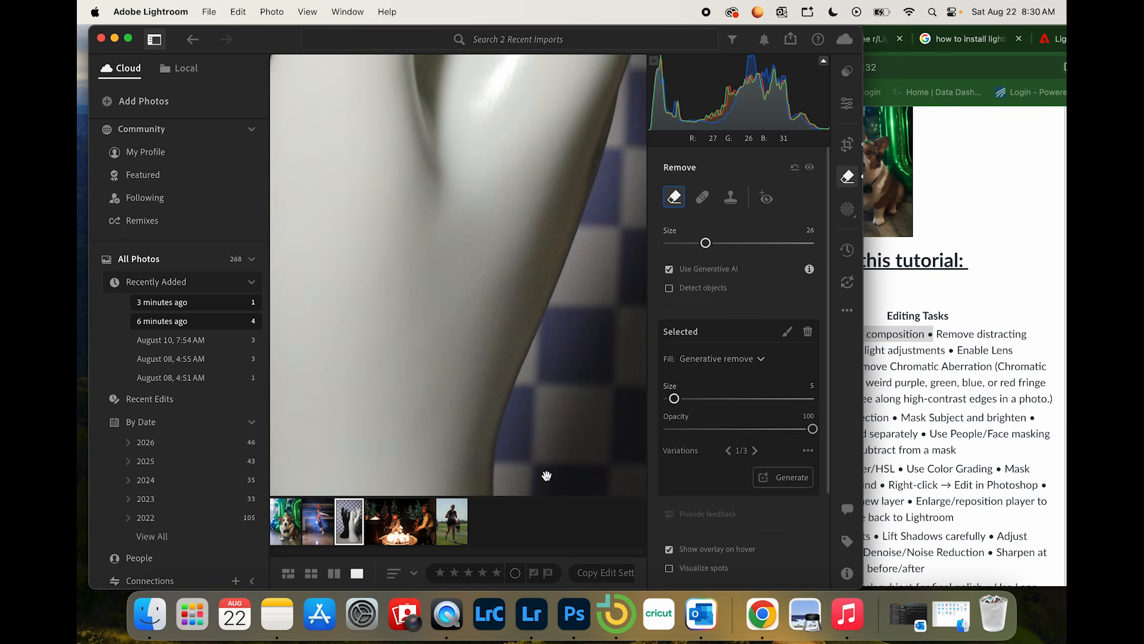
pyautogui.moveTo(531, 233); pyautogui.dragTo(532, 470)
pyautogui.moveTo(502, 158); pyautogui.dragTo(504, 363)
pyautogui.moveTo(560, 274); pyautogui.dragTo(547, 432)
pyautogui.moveTo(575, 296); pyautogui.dragTo(376, 298)
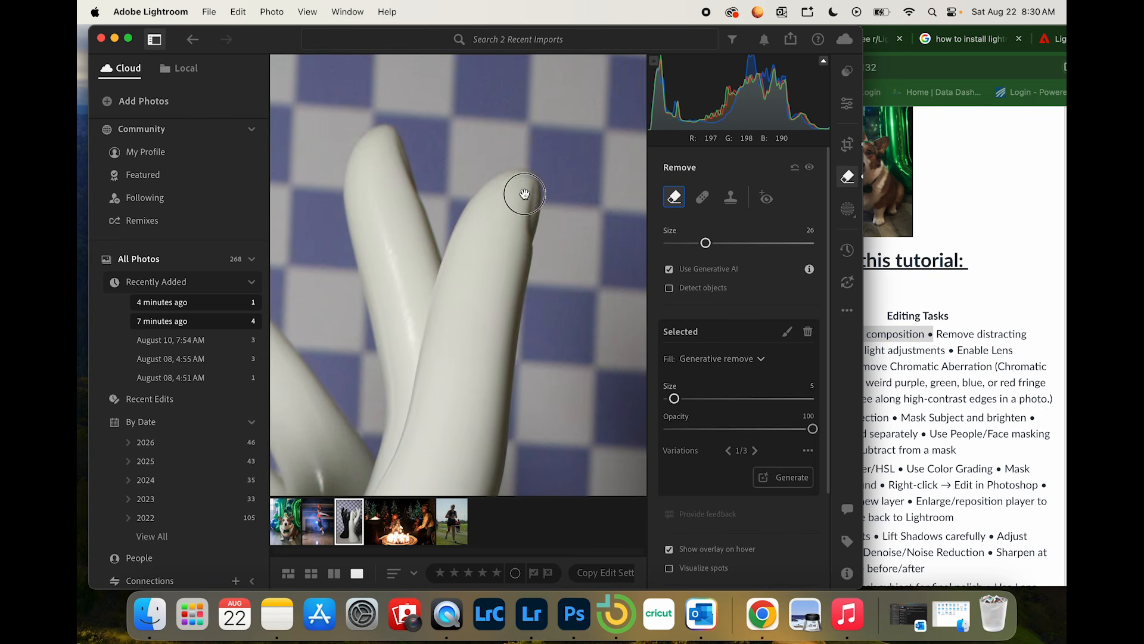
pyautogui.moveTo(524, 193); pyautogui.dragTo(465, 245)
pyautogui.press('super+minus')
pyautogui.press('super+minus')
pyautogui.press('super+minus')
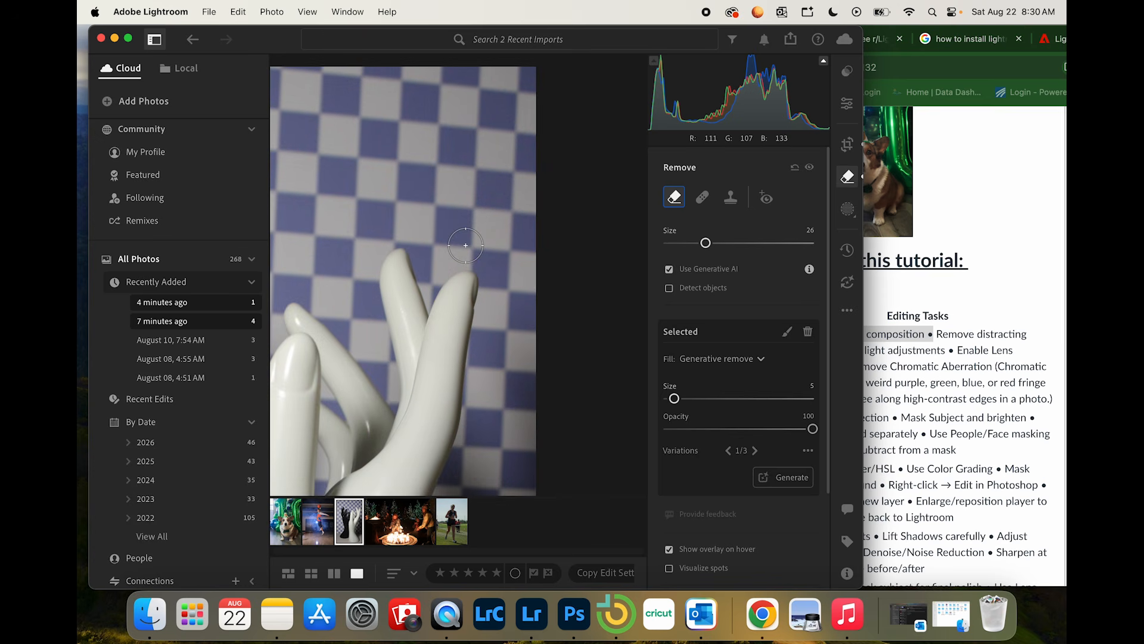
pyautogui.moveTo(410, 322); pyautogui.dragTo(513, 249)
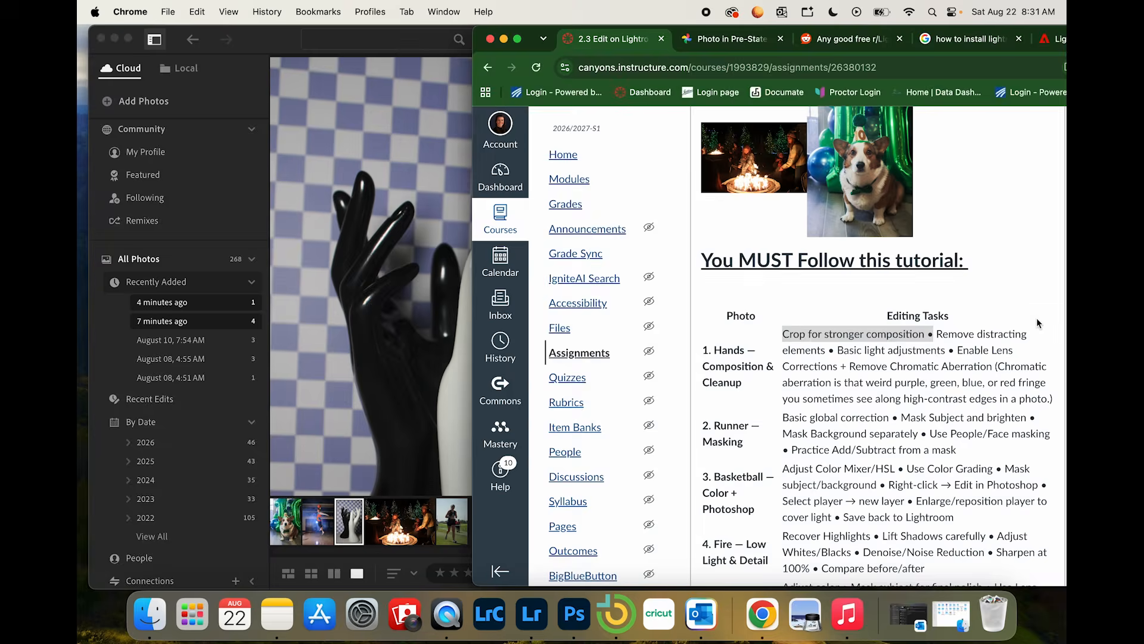
# Step: Highlight the "Basic light adjustments" task on the assignment page in Chrome and return to Lightroom
pyautogui.click(1036, 317)
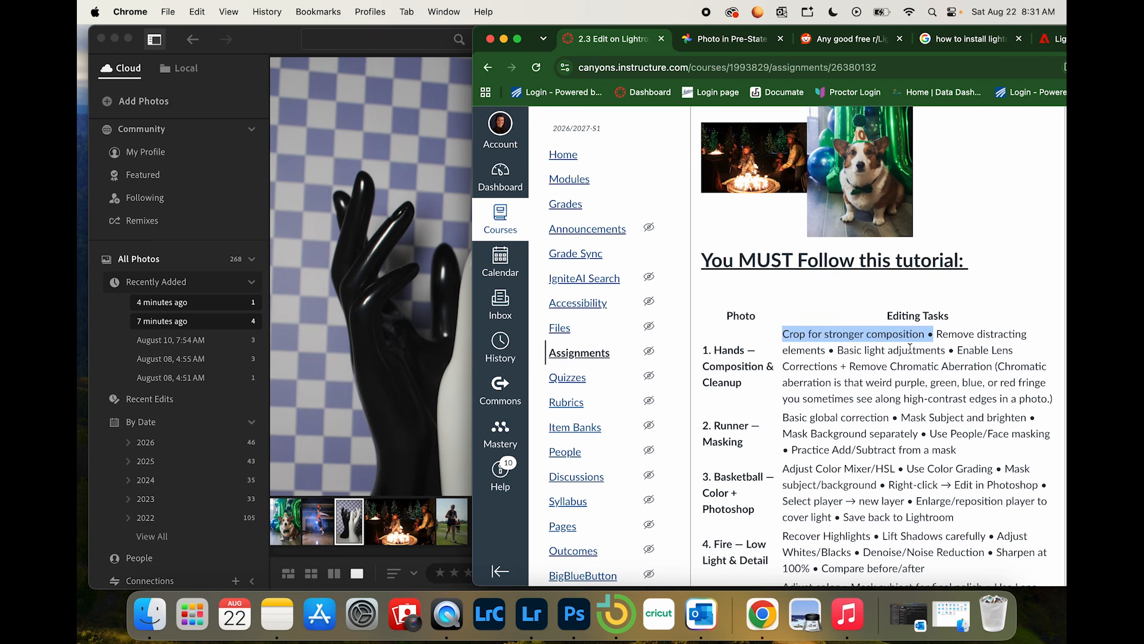
pyautogui.click(415, 389)
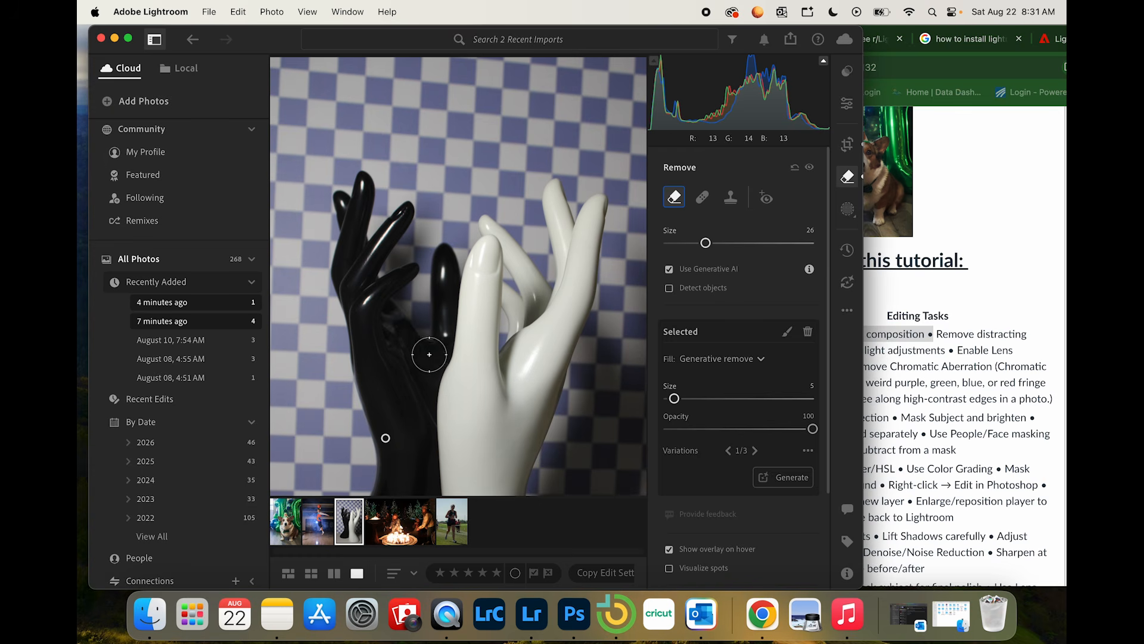
pyautogui.click(952, 394)
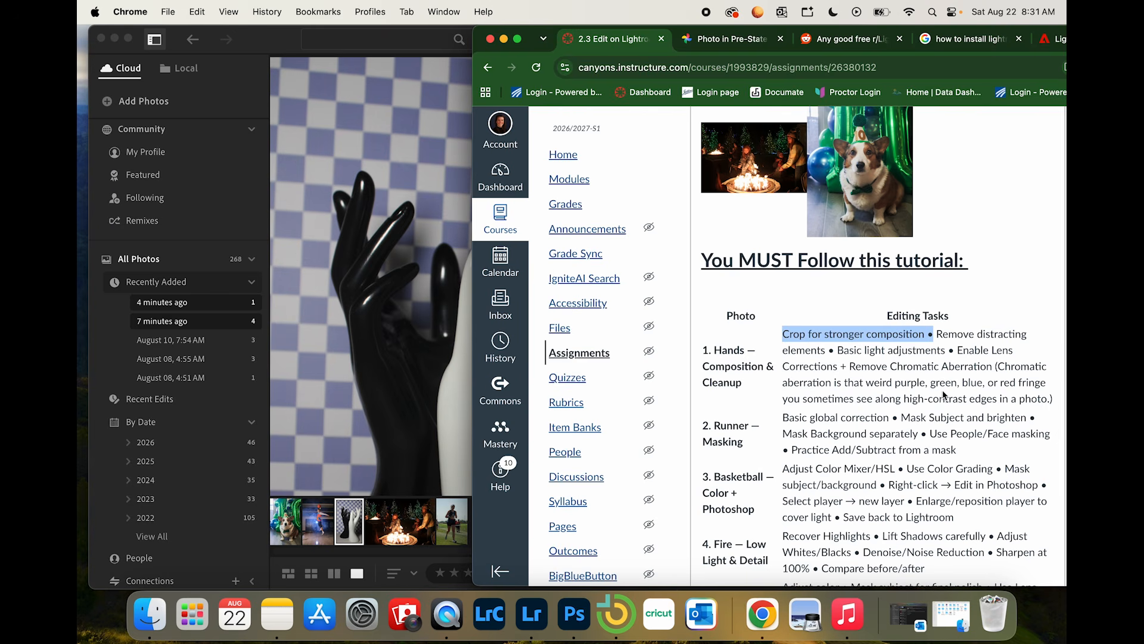
pyautogui.moveTo(836, 350); pyautogui.dragTo(946, 351)
pyautogui.click(422, 376)
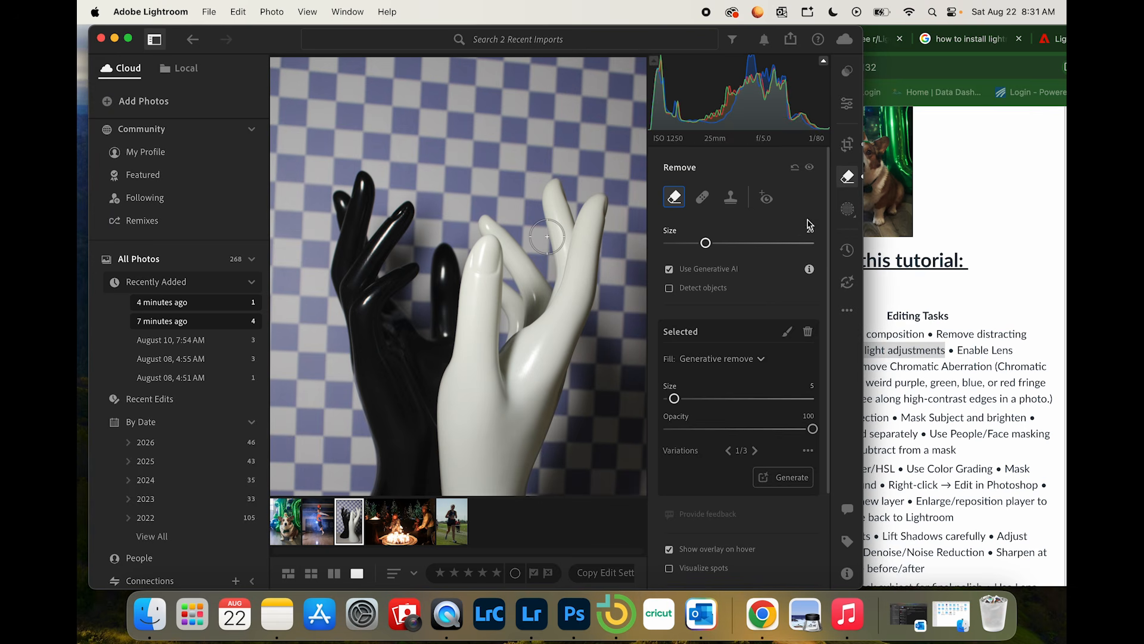
# Step: Set the hands photo's Contrast to +25 and Exposure to -0.15 in the light adjustments
pyautogui.click(848, 180)
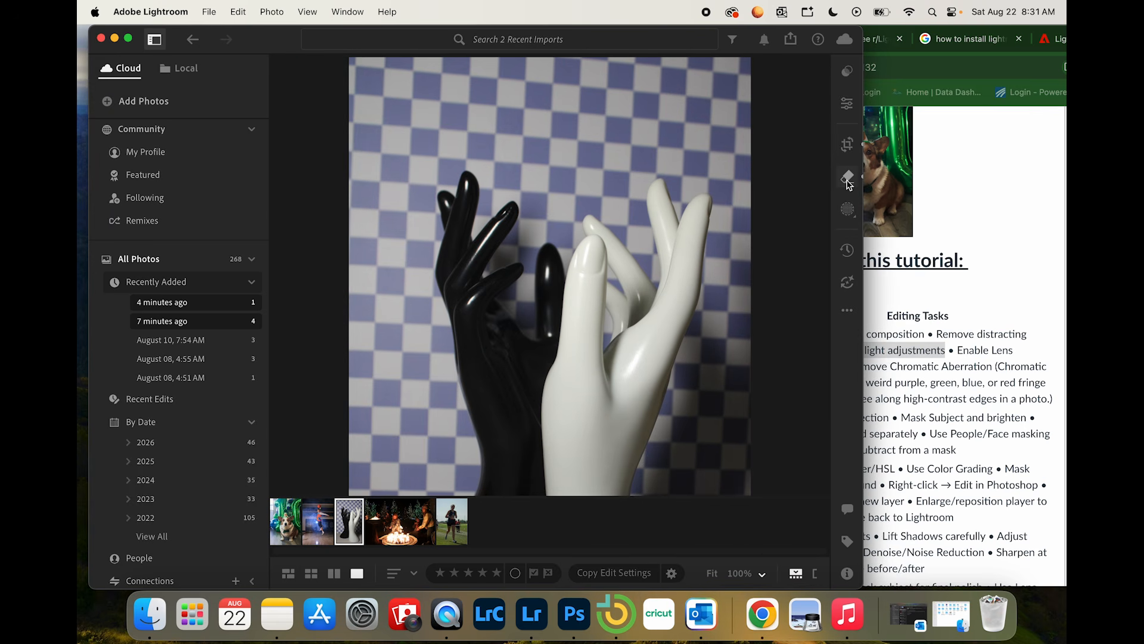
pyautogui.click(847, 106)
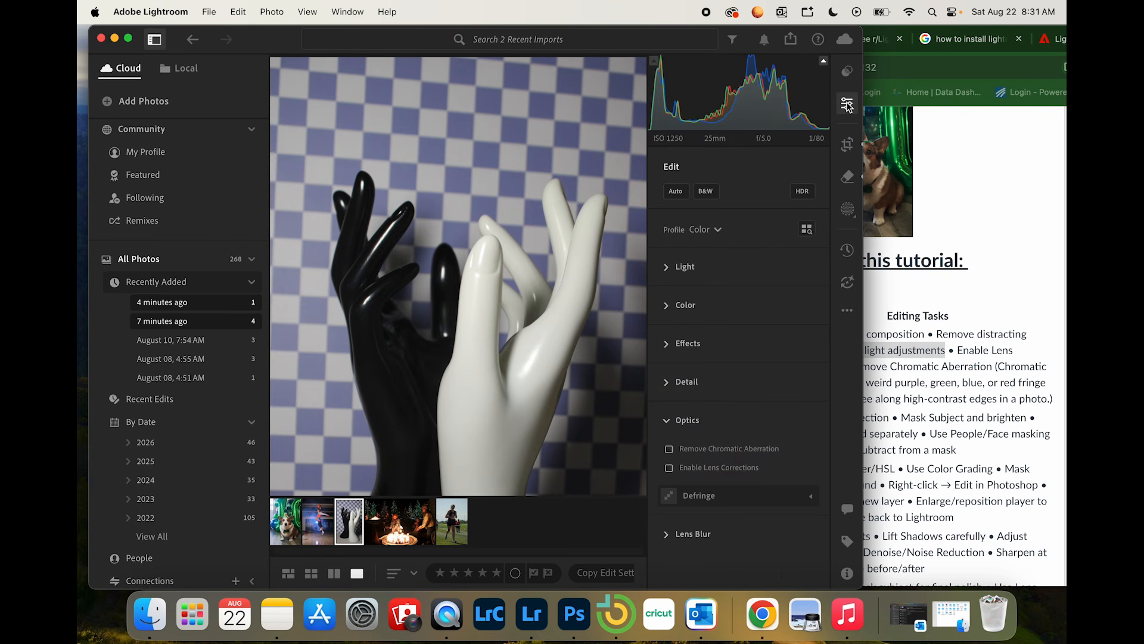
pyautogui.click(668, 273)
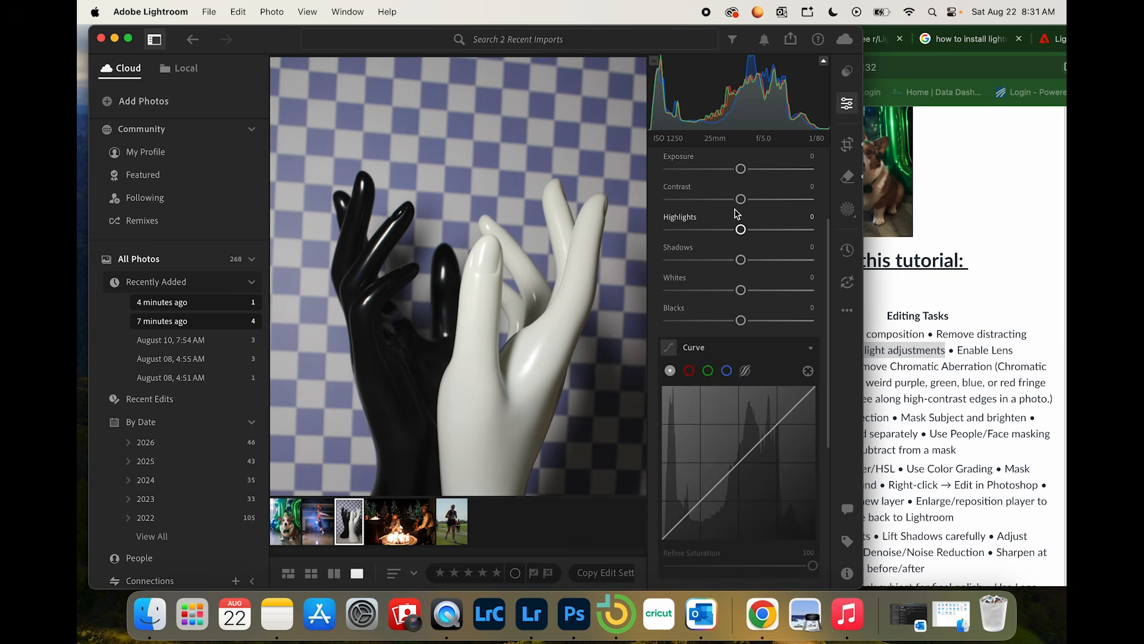
pyautogui.scroll(1, 737, 213)
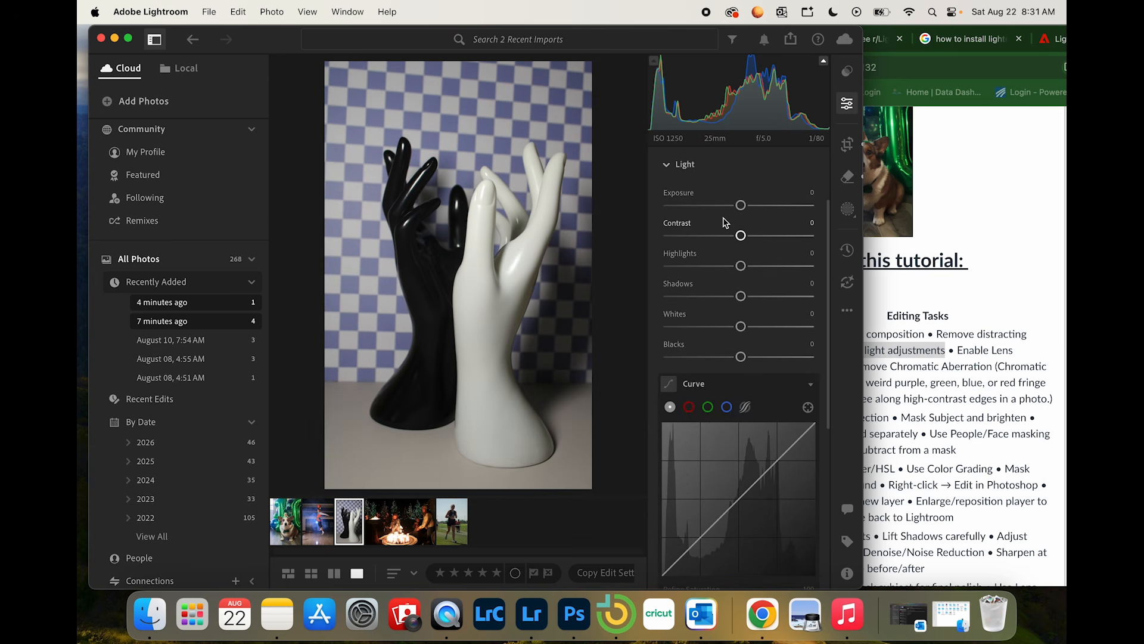
pyautogui.moveTo(740, 235); pyautogui.dragTo(763, 244)
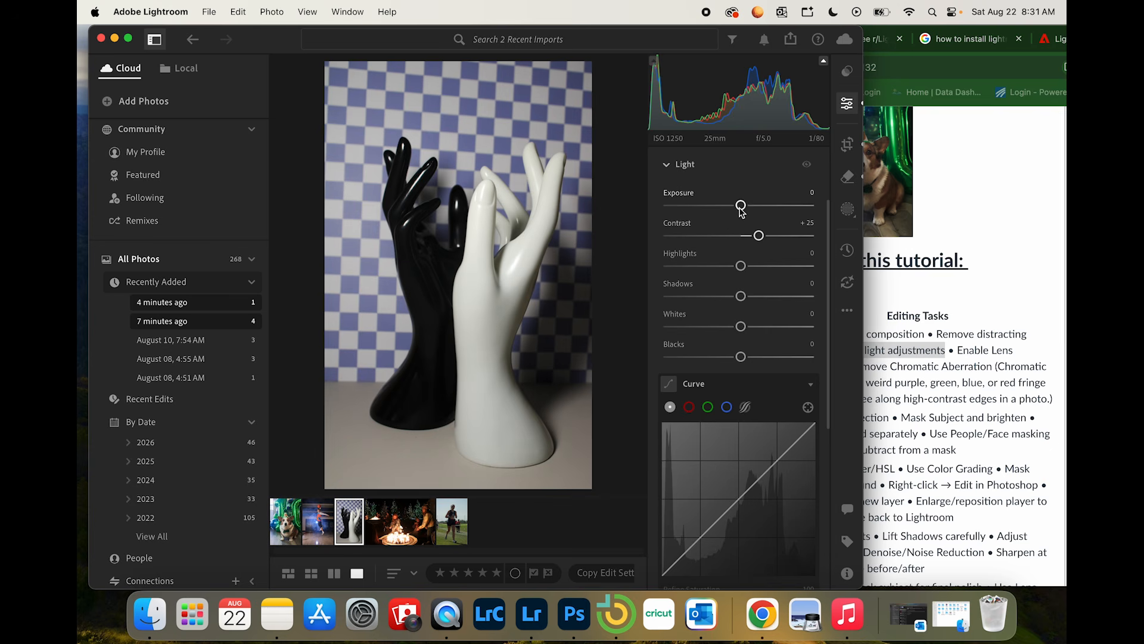
pyautogui.moveTo(741, 205); pyautogui.dragTo(738, 206)
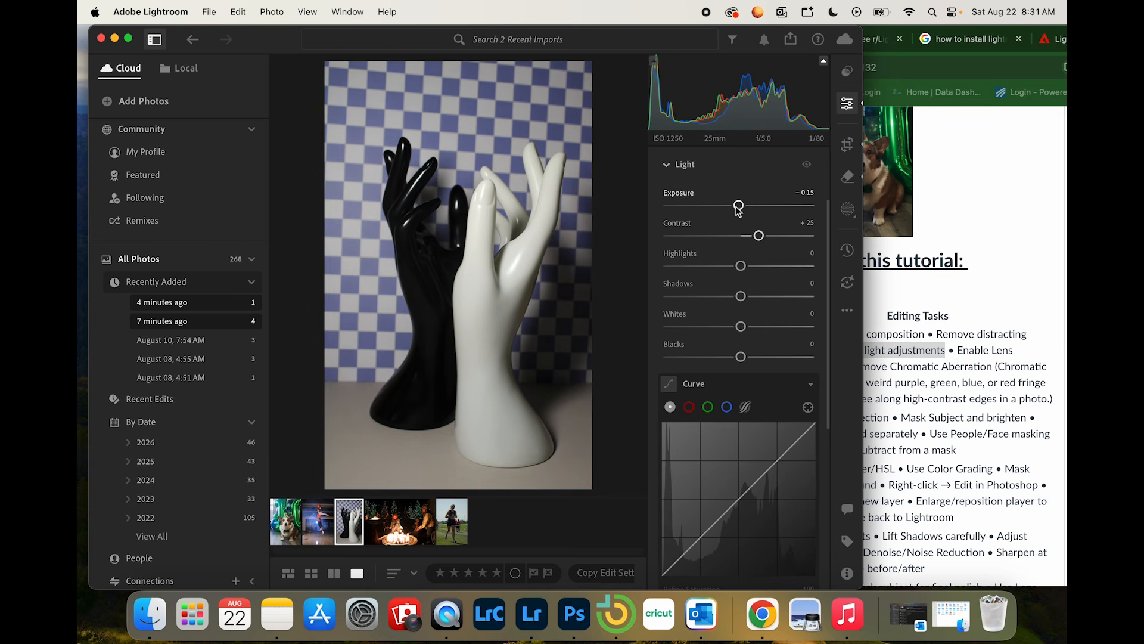
# Step: Recheck the assignment page in Chrome, and set the hands photo's Whites to +15 and Blacks to -30 in Lightroom
pyautogui.click(911, 337)
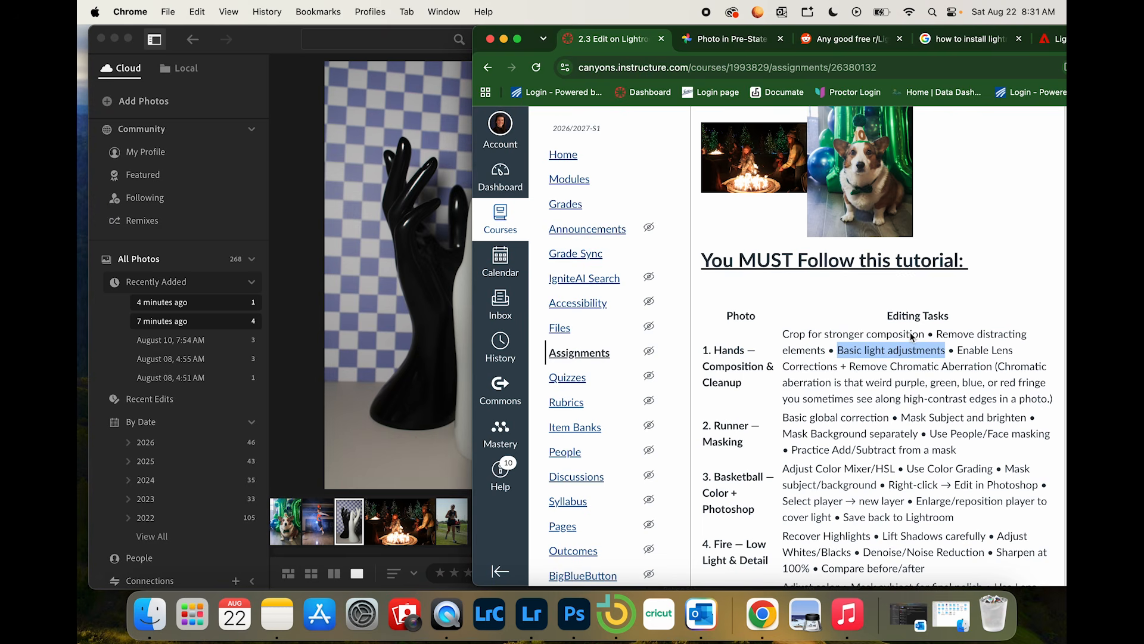
pyautogui.click(285, 95)
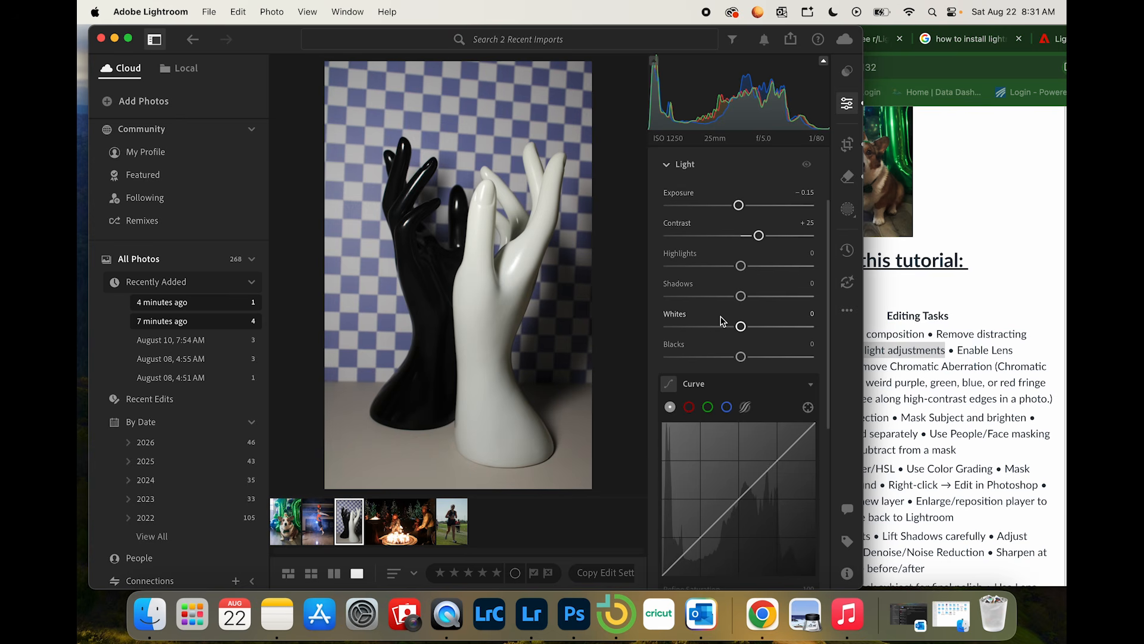
pyautogui.moveTo(741, 326); pyautogui.dragTo(721, 366)
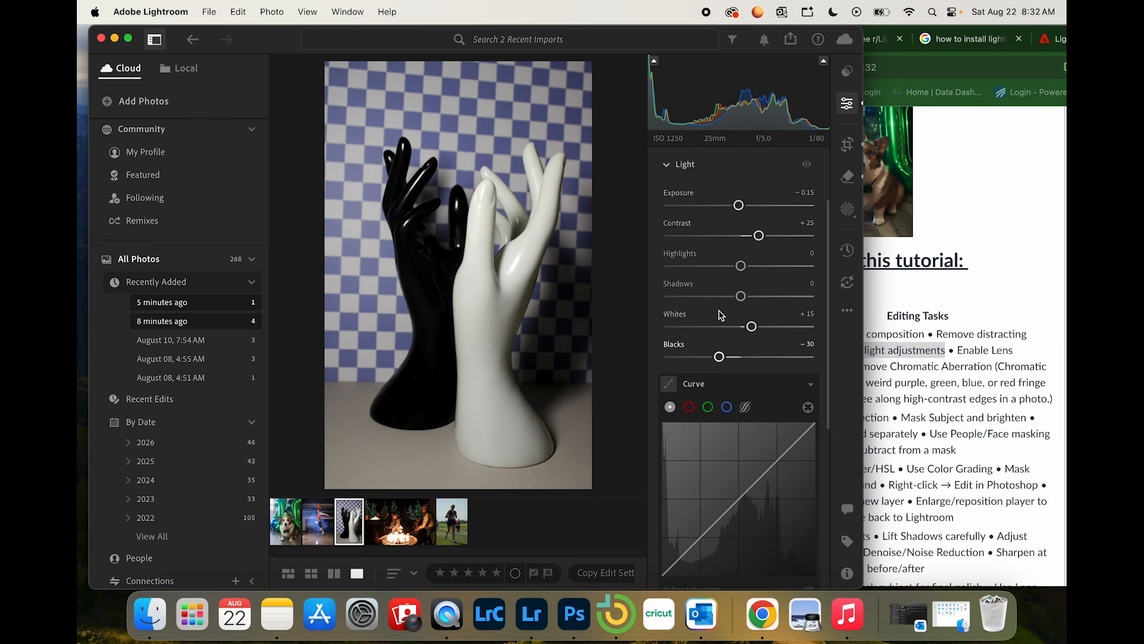
# Step: Trim the top edge of the hands photo's crop slightly and collapse the open Light and Optics adjustments
pyautogui.click(847, 144)
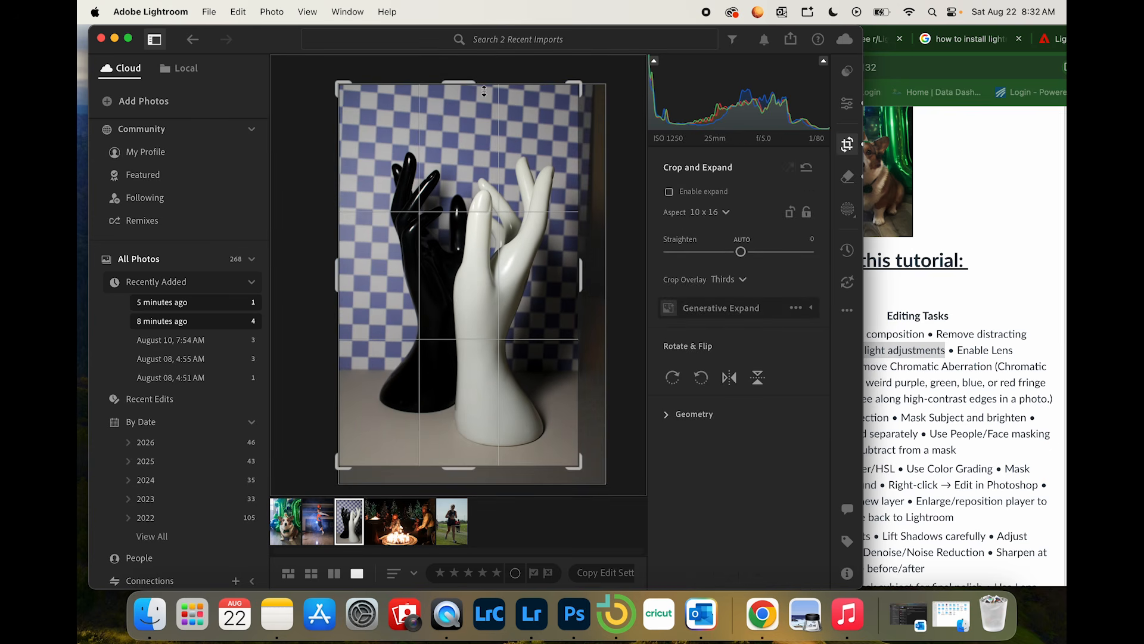
pyautogui.moveTo(462, 84); pyautogui.dragTo(463, 87)
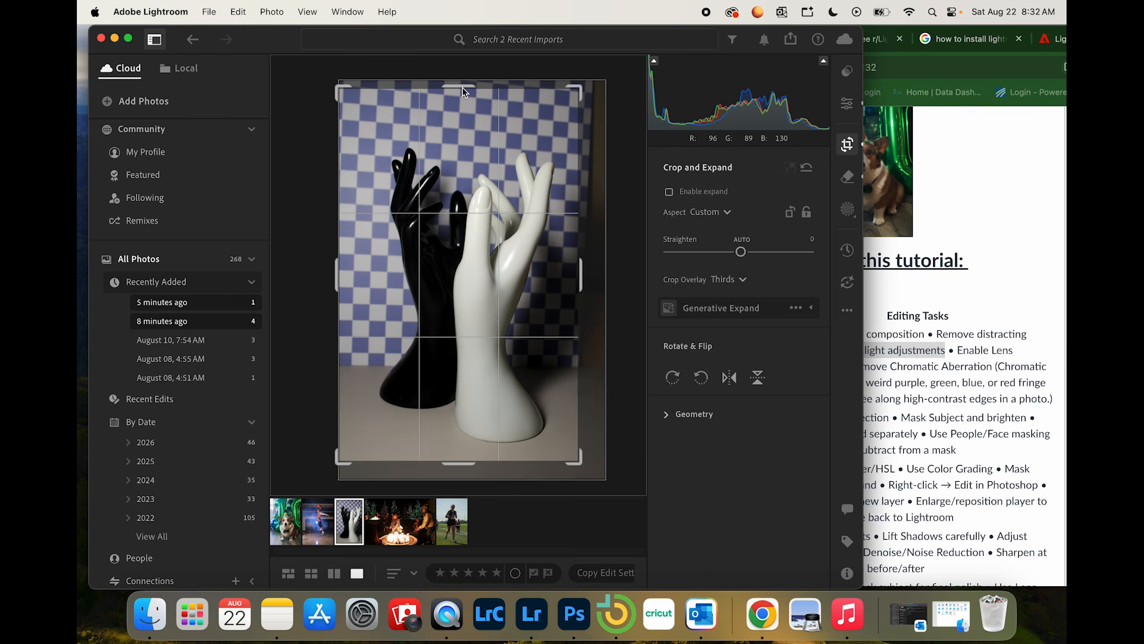
pyautogui.press('Return')
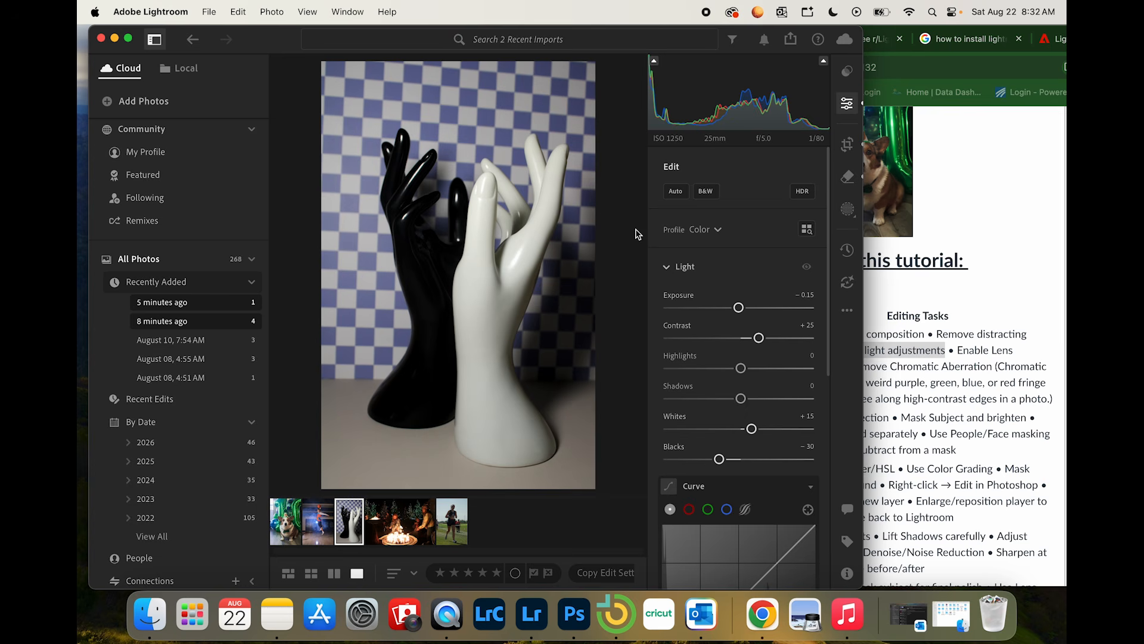
pyautogui.click(667, 268)
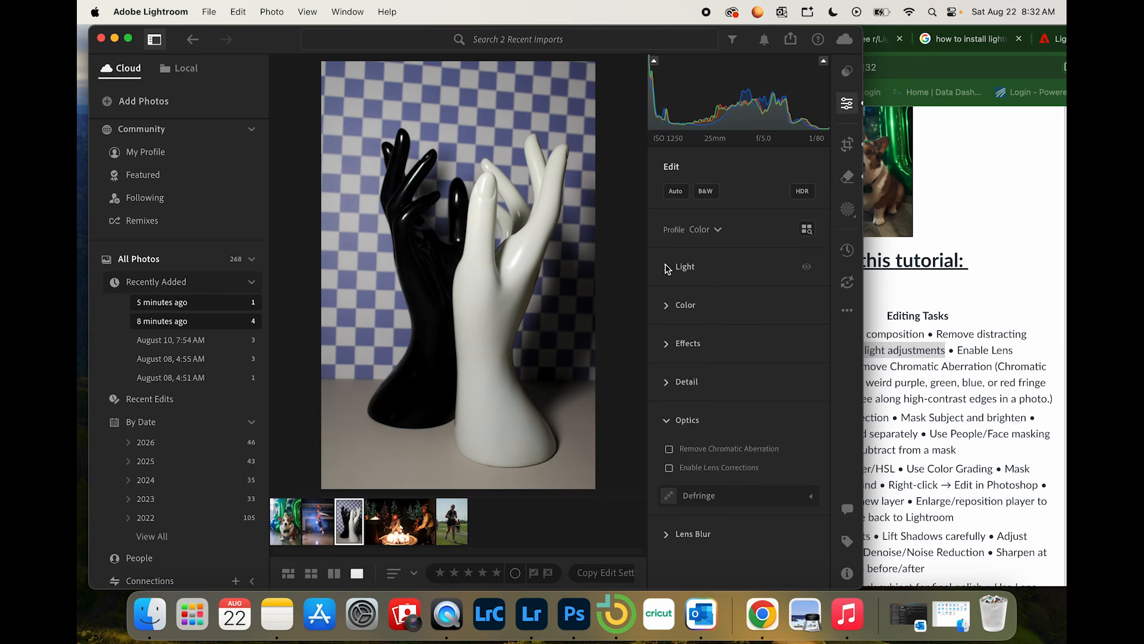
pyautogui.click(667, 421)
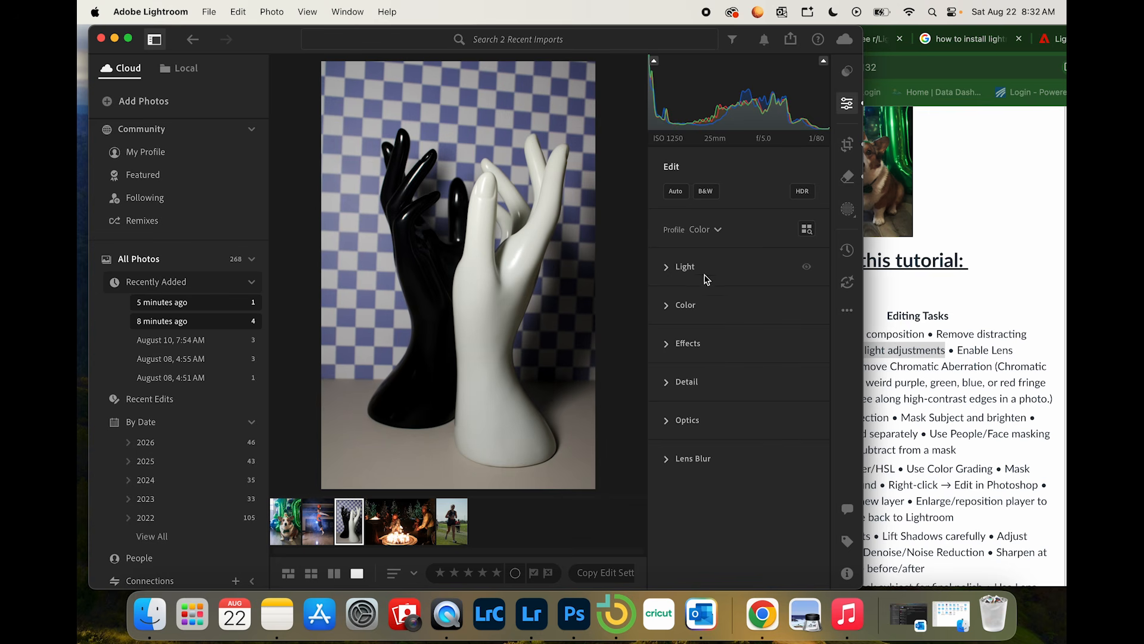
# Step: Following the assignment page in Chrome, enable the hands photo's Lens Corrections with Distortion Correction 57 and Lens Vignetting 136, and Remove Chromatic Aberration
pyautogui.click(970, 362)
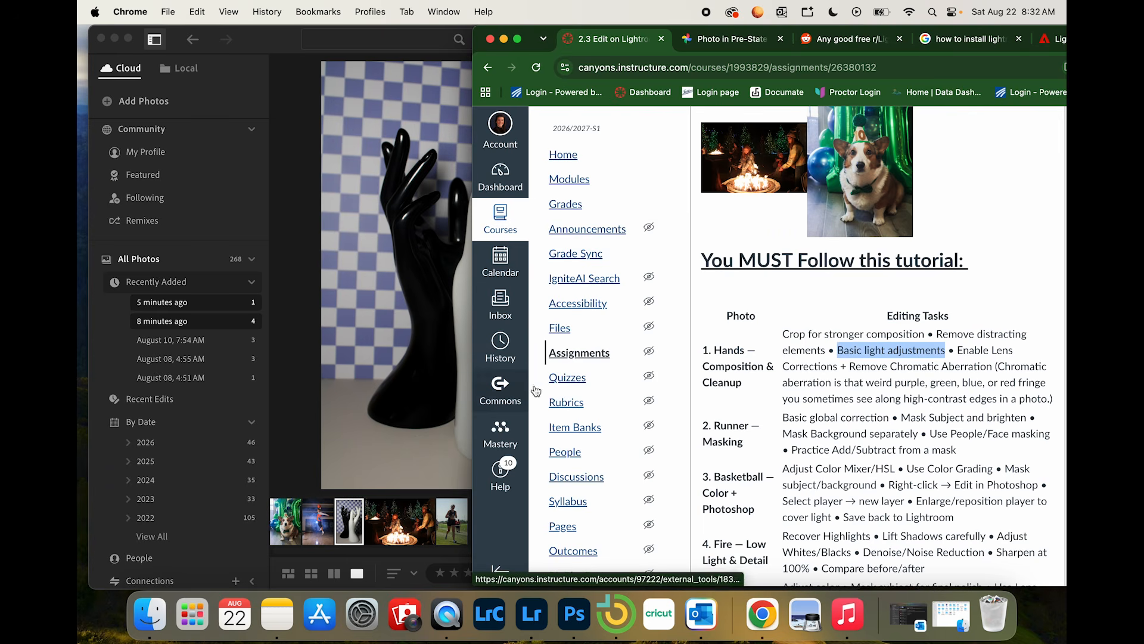
pyautogui.click(389, 380)
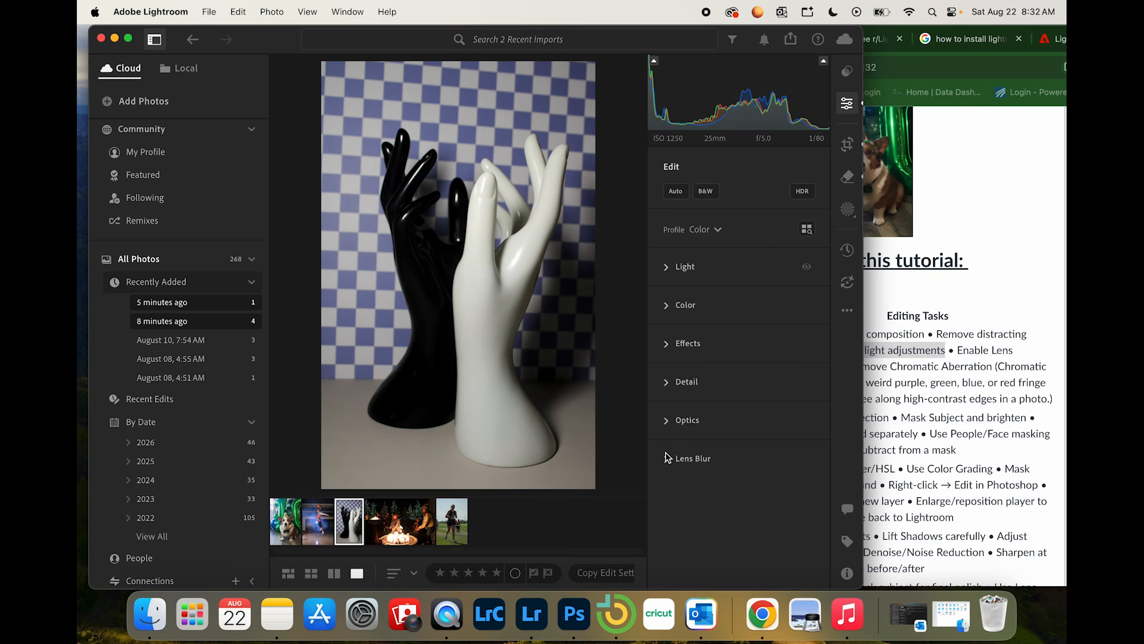
pyautogui.click(666, 421)
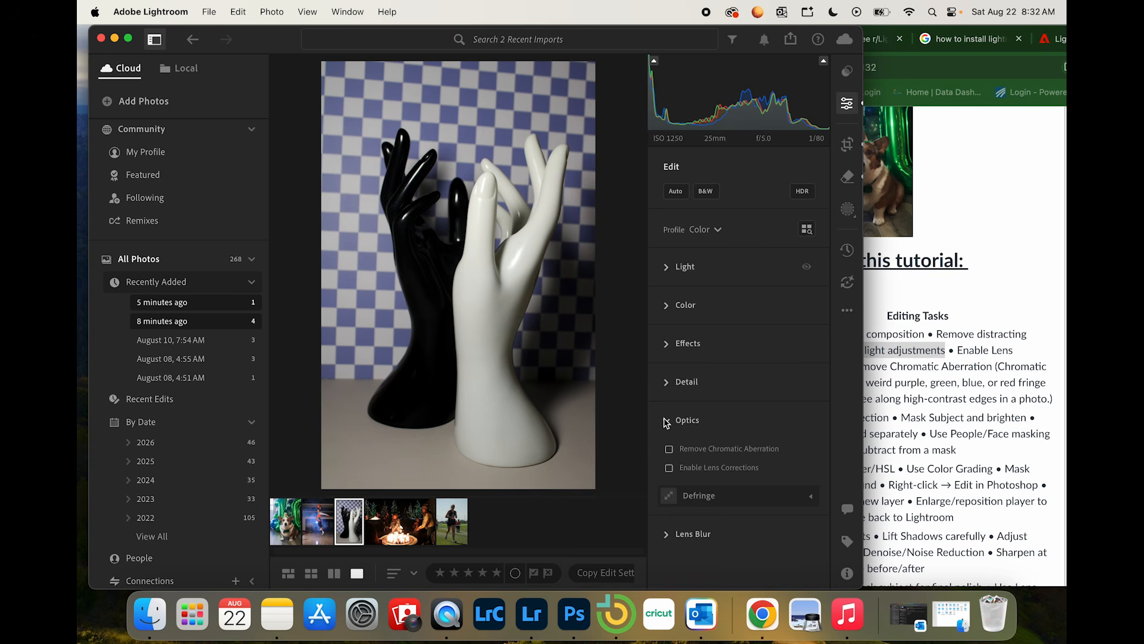
pyautogui.click(670, 467)
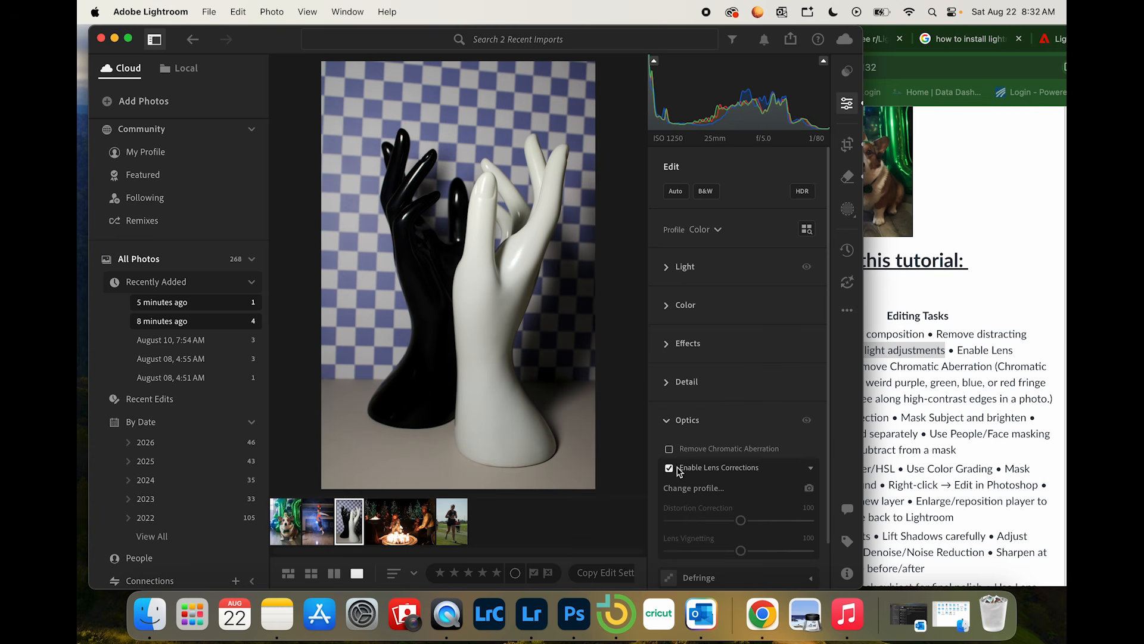
pyautogui.scroll(-2, 715, 494)
pyautogui.moveTo(741, 488); pyautogui.dragTo(690, 491)
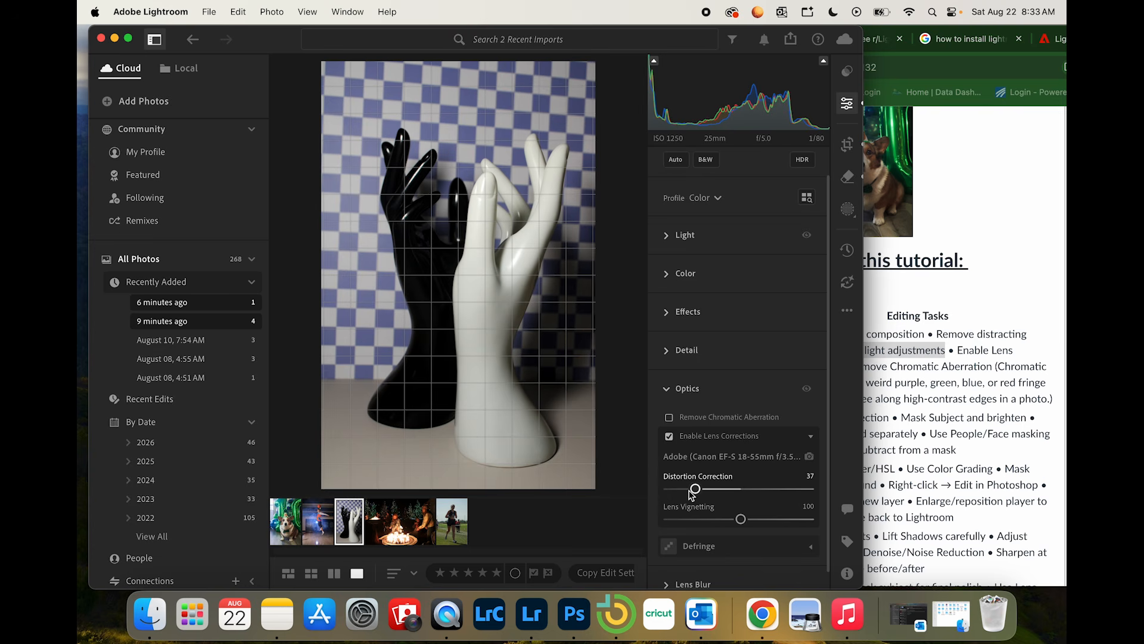
pyautogui.moveTo(741, 518); pyautogui.dragTo(767, 519)
pyautogui.moveTo(695, 488); pyautogui.dragTo(709, 489)
pyautogui.click(669, 417)
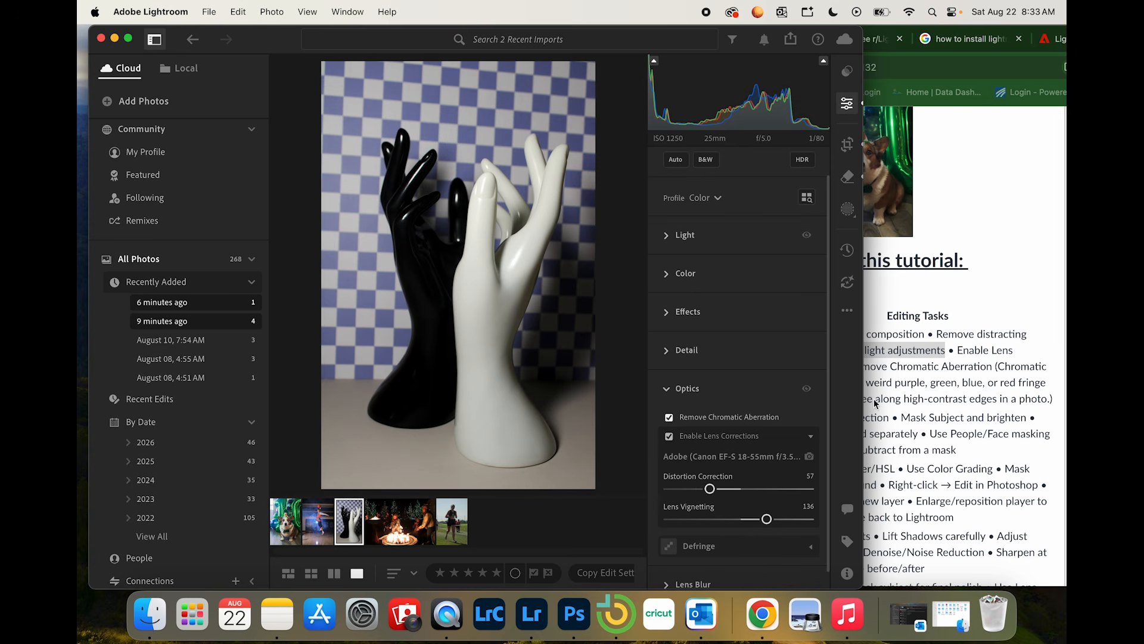
# Step: Examine the black hand's edges up close for color fringing with Remove Chromatic Aberration off and on
pyautogui.click(954, 371)
pyautogui.click(399, 219)
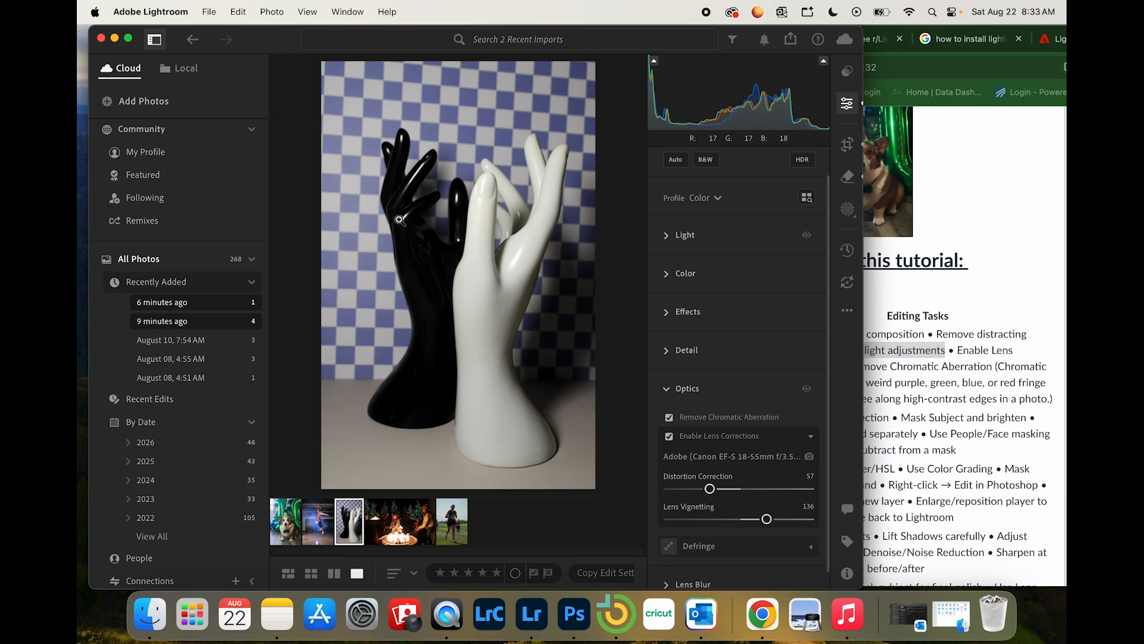
pyautogui.click(393, 263)
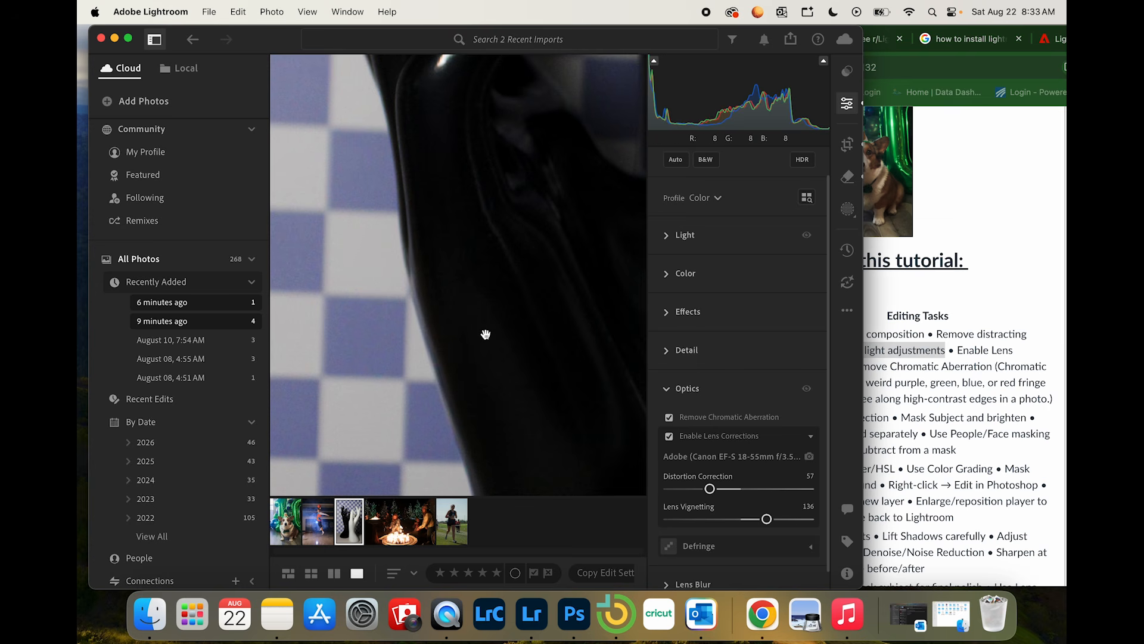
pyautogui.click(454, 445)
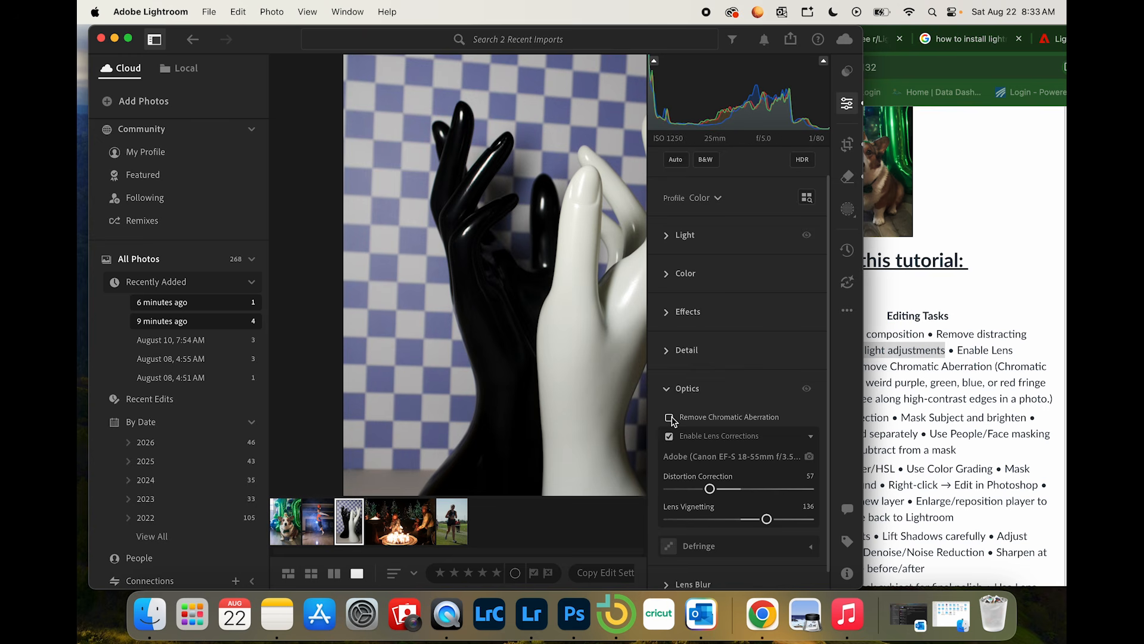
pyautogui.click(486, 317)
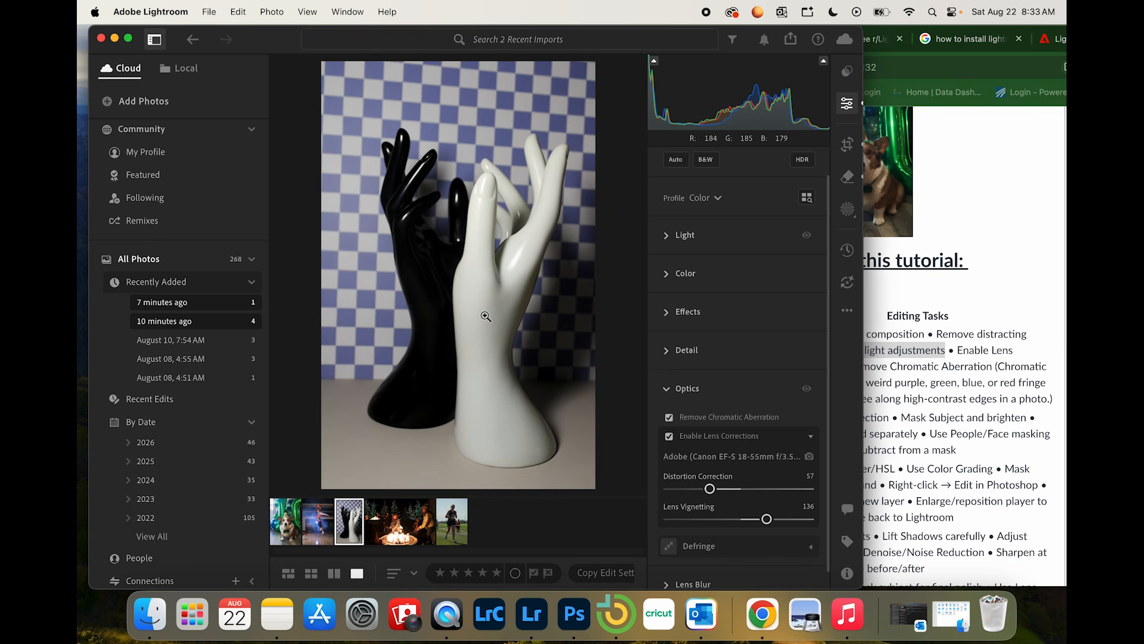
# Step: Compare the white hand's edge with Remove Chromatic Aberration off and on, and reread the chromatic aberration note on the assignment page
pyautogui.click(485, 317)
pyautogui.moveTo(590, 378); pyautogui.dragTo(421, 365)
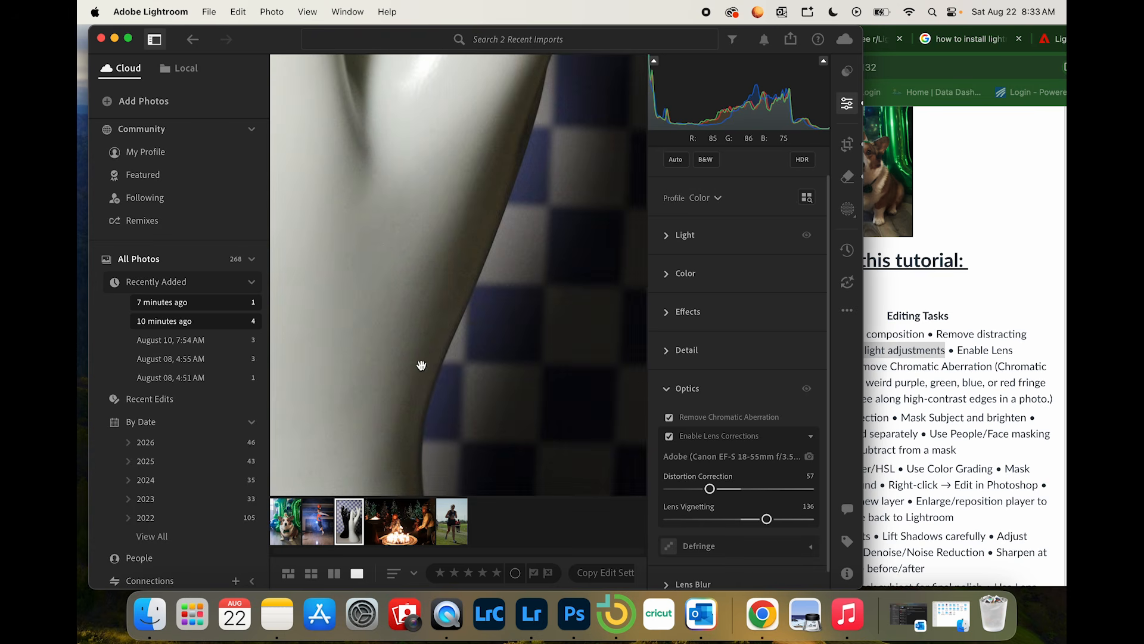
pyautogui.click(669, 418)
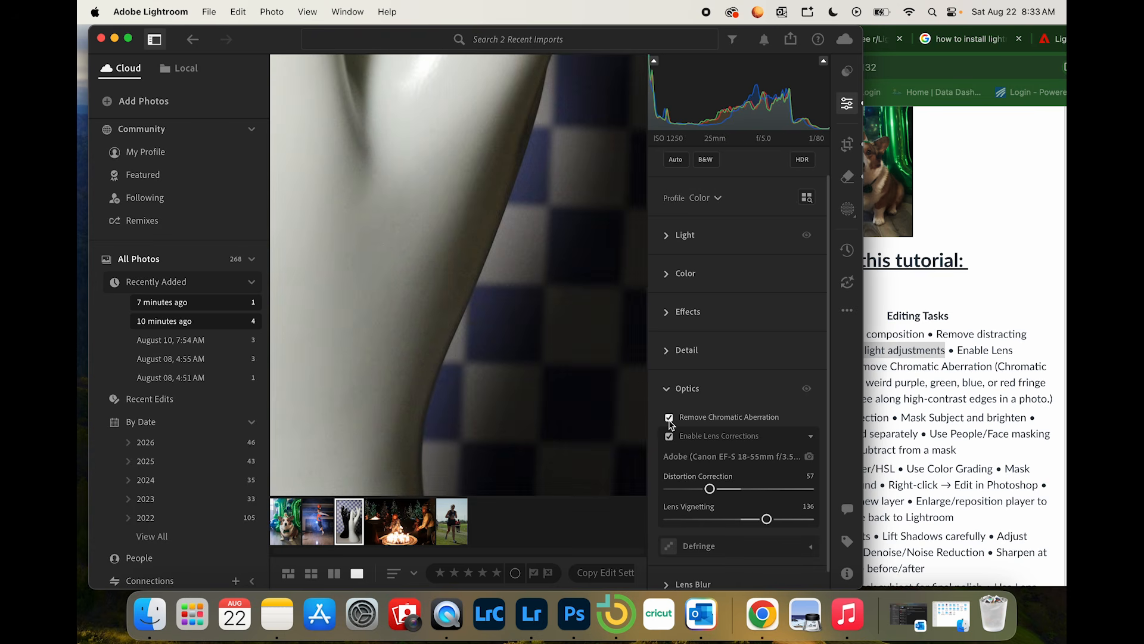
pyautogui.click(670, 419)
pyautogui.click(1025, 365)
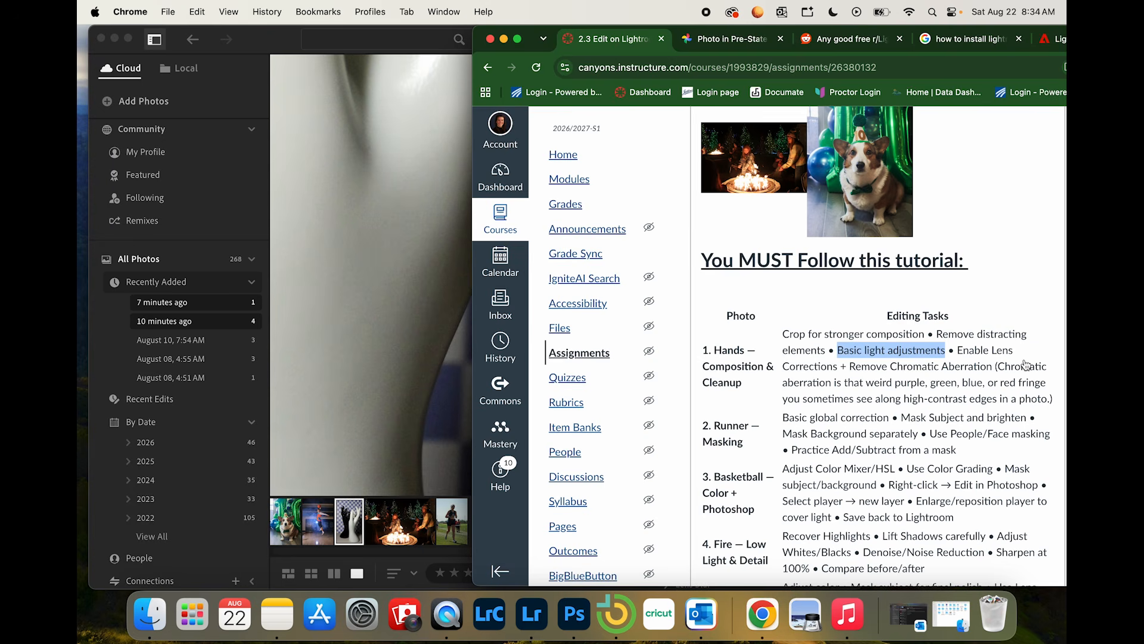
pyautogui.click(375, 259)
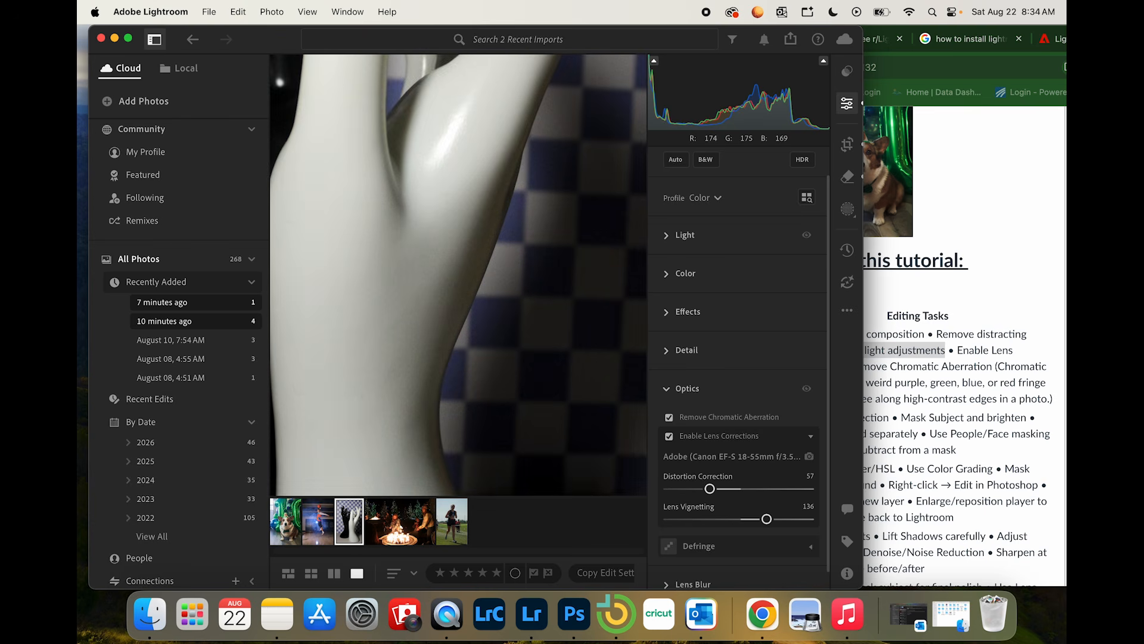
pyautogui.click(375, 258)
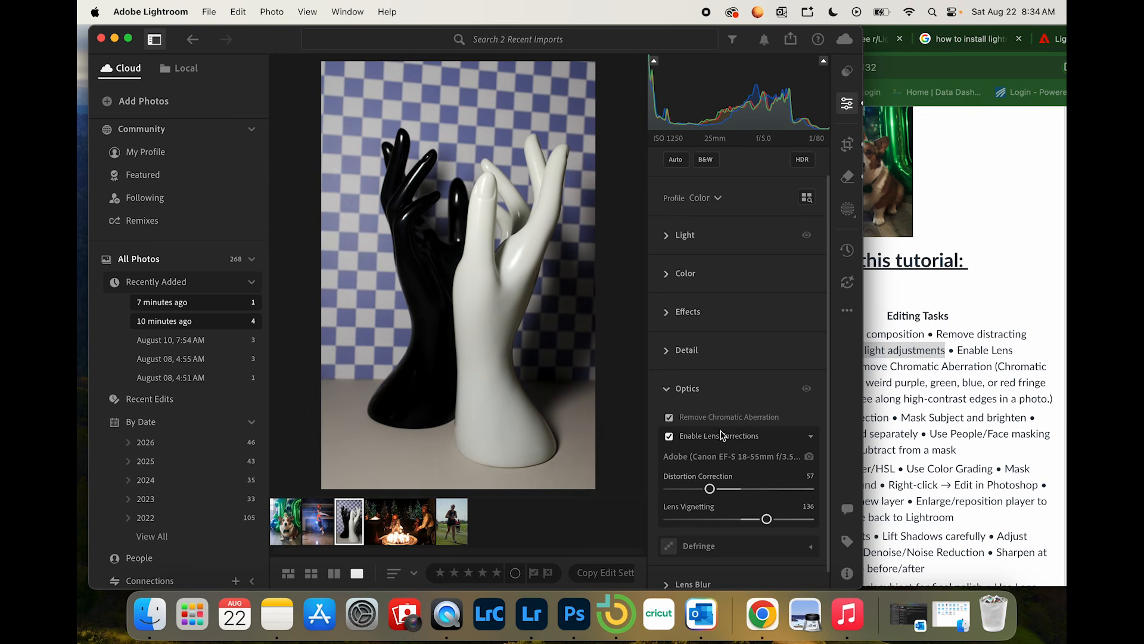
pyautogui.click(667, 388)
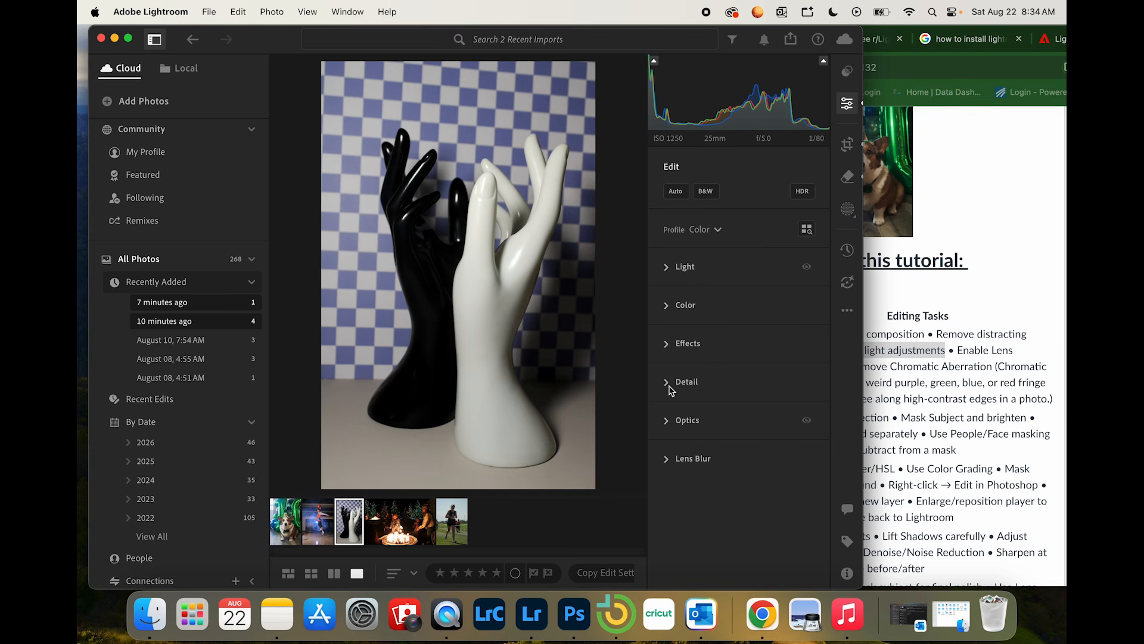
# Step: Read the Runner masking tasks on the assignment page in Chrome and return to Lightroom
pyautogui.click(991, 345)
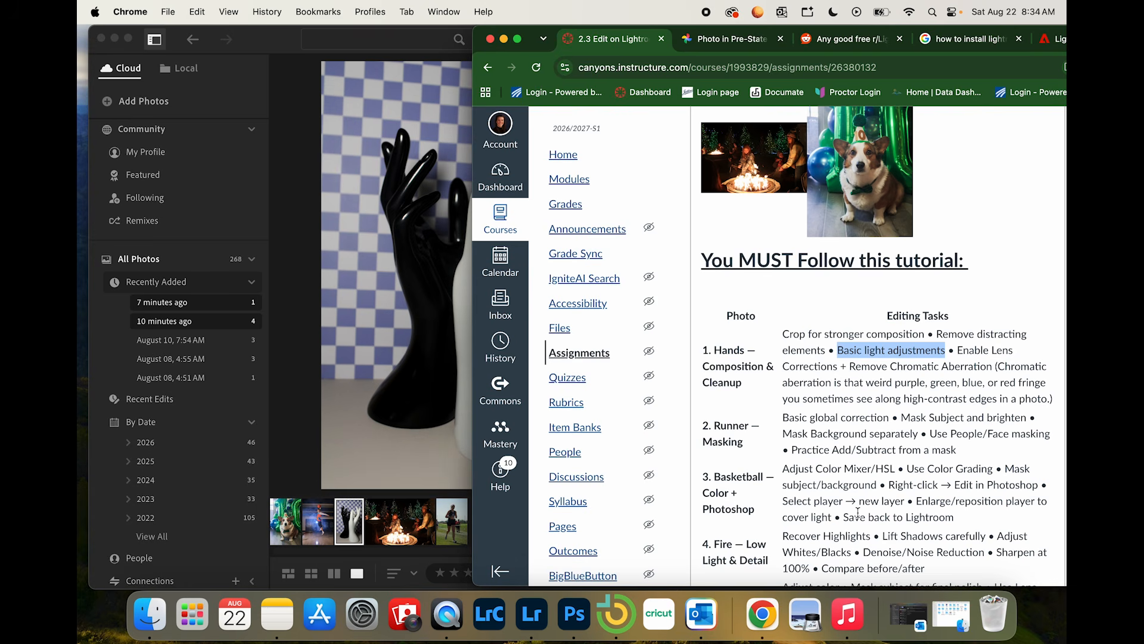
pyautogui.scroll(-3, 858, 512)
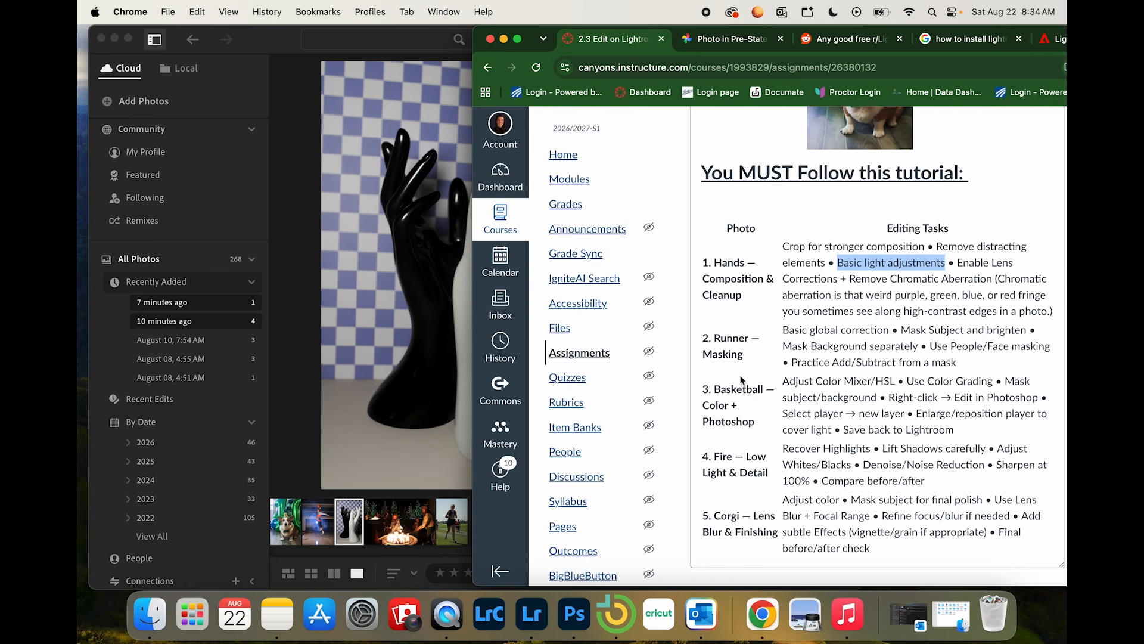
pyautogui.click(727, 334)
pyautogui.click(320, 362)
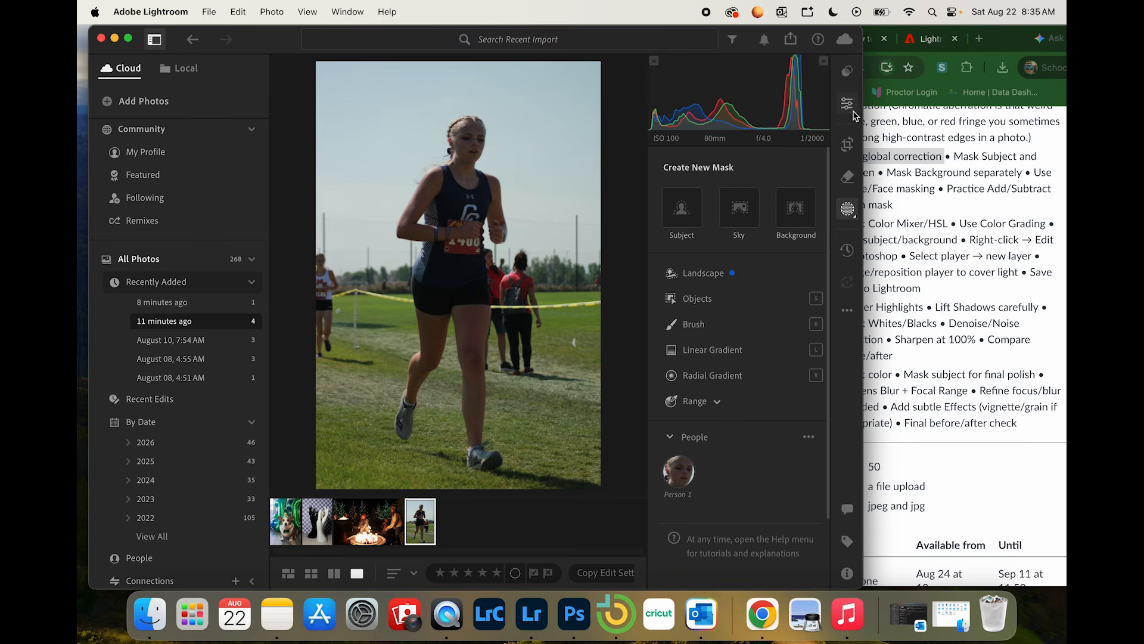
# Step: Set the runner photo's Contrast to +18 and Whites to +22 as a basic global correction
pyautogui.click(849, 106)
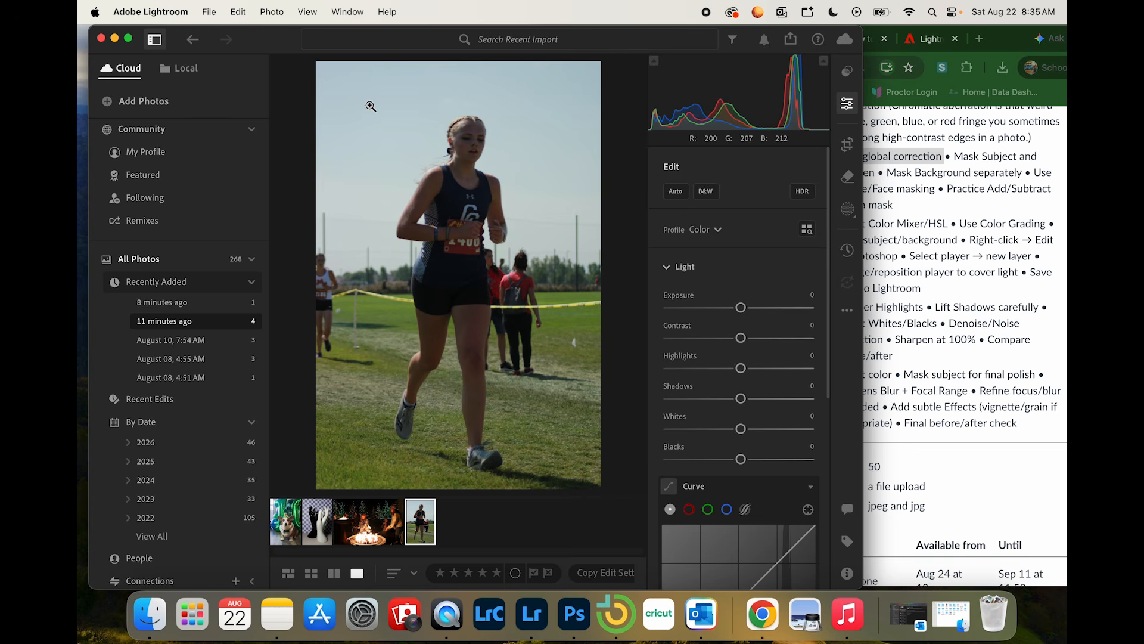
pyautogui.click(668, 270)
pyautogui.click(670, 266)
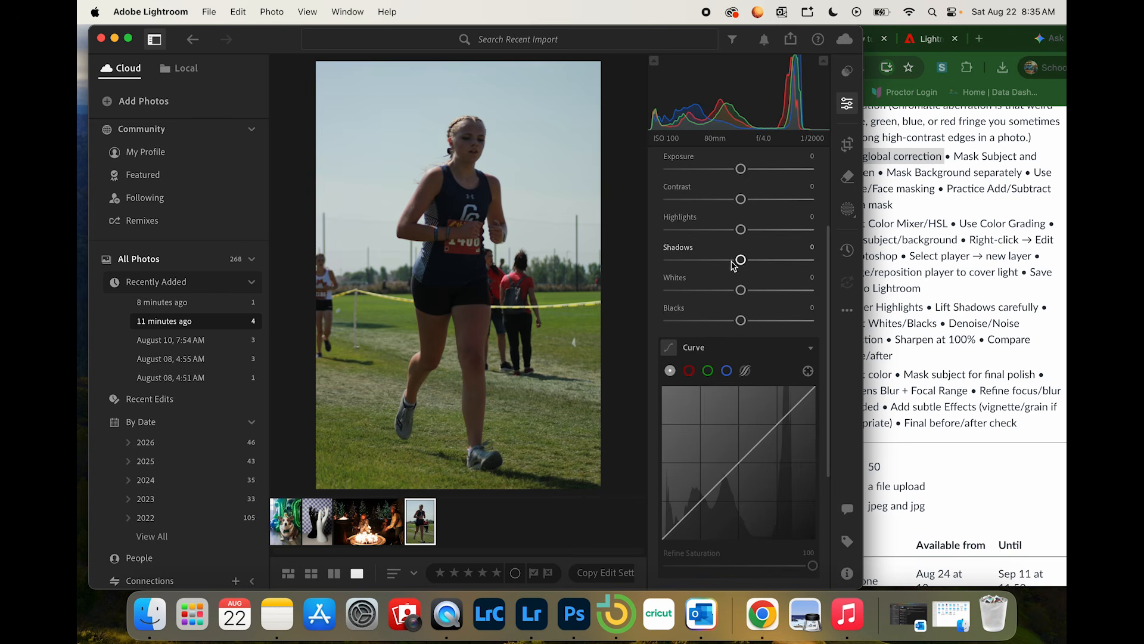
pyautogui.scroll(3, 734, 265)
pyautogui.moveTo(741, 266); pyautogui.dragTo(757, 269)
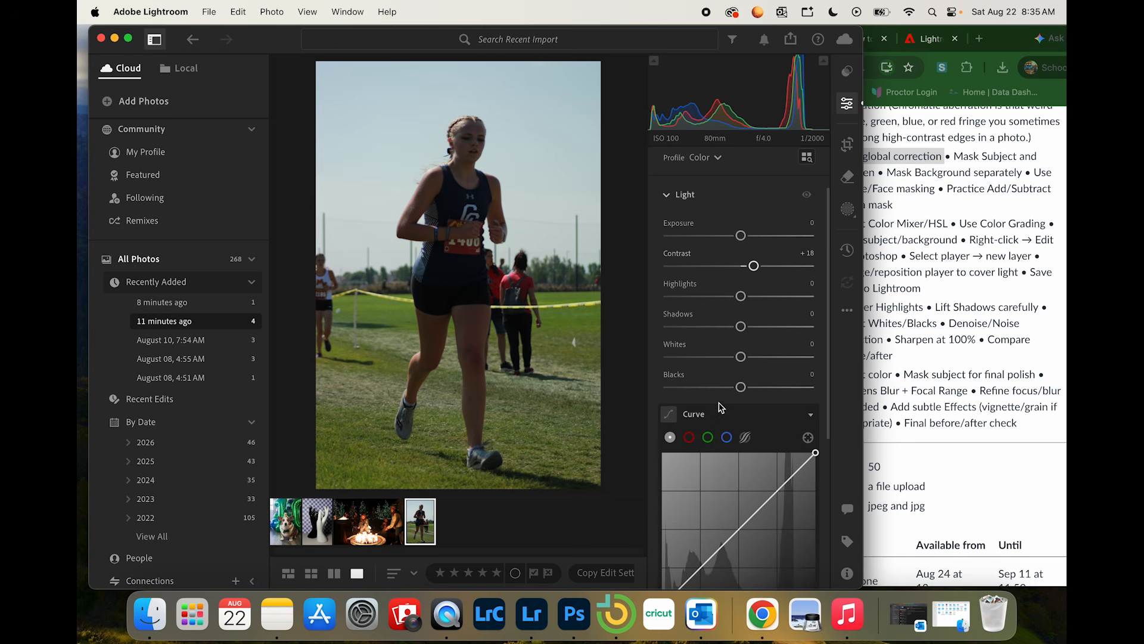
pyautogui.moveTo(741, 357); pyautogui.dragTo(763, 359)
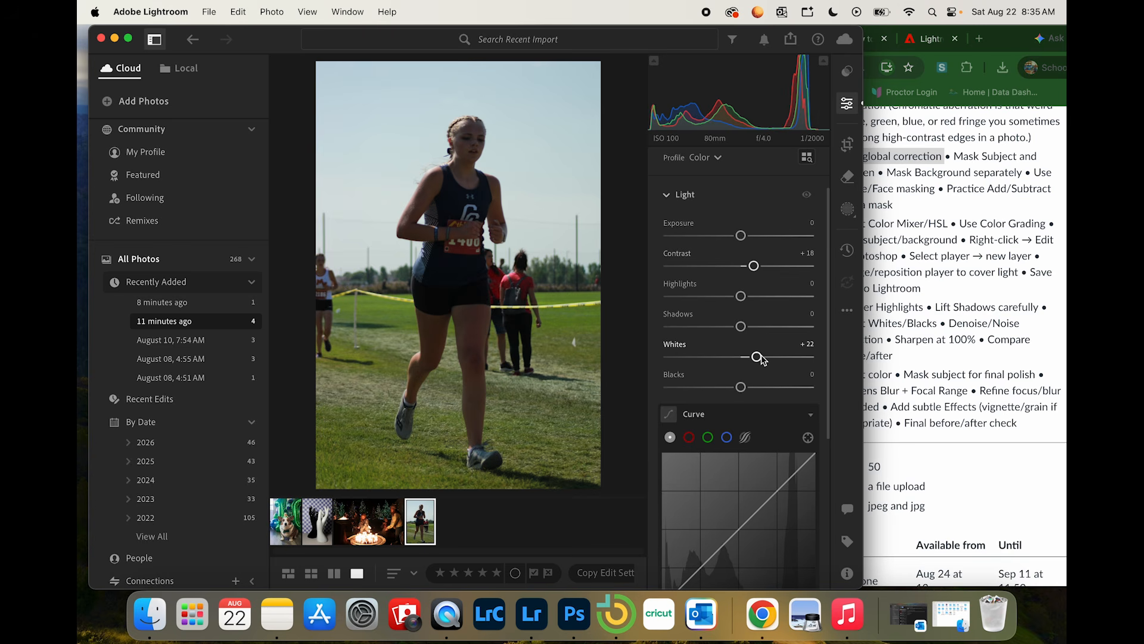
pyautogui.click(667, 195)
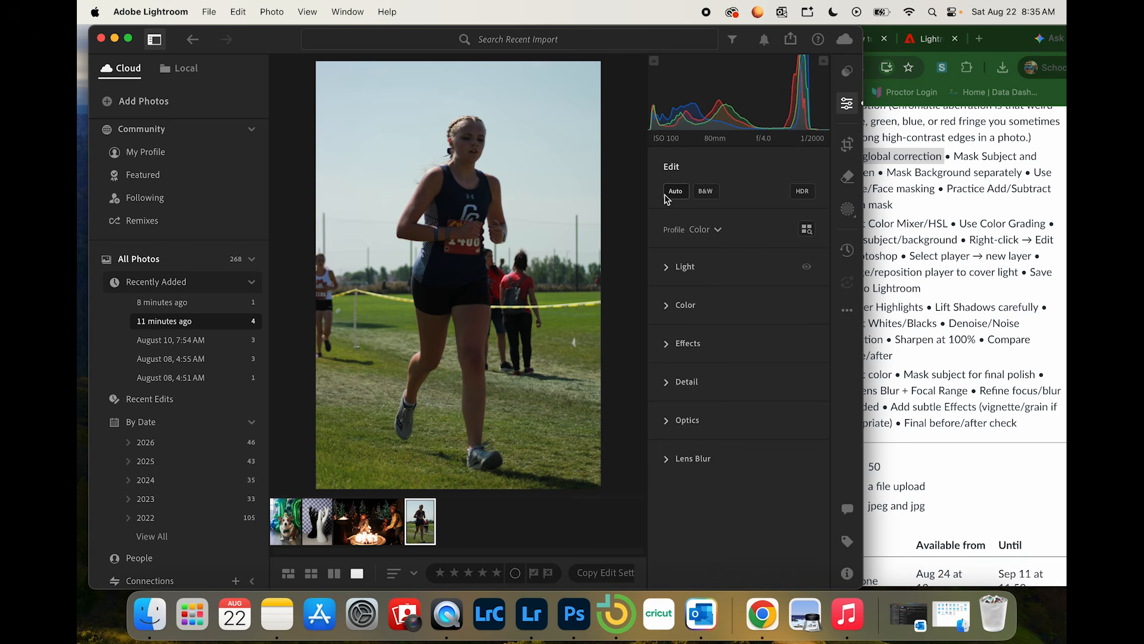
# Step: Keep the runner photo's Color profile, set its Vibrance to +8, and review its light values
pyautogui.click(716, 229)
pyautogui.click(705, 249)
pyautogui.click(668, 306)
pyautogui.moveTo(744, 308); pyautogui.dragTo(752, 309)
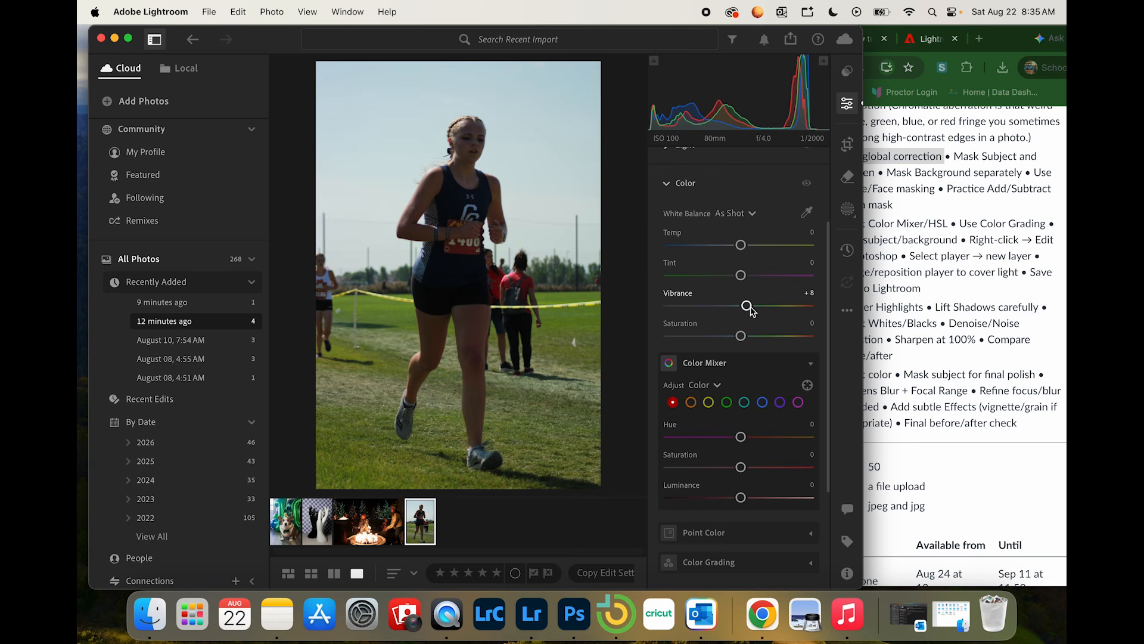
pyautogui.click(667, 184)
pyautogui.click(668, 268)
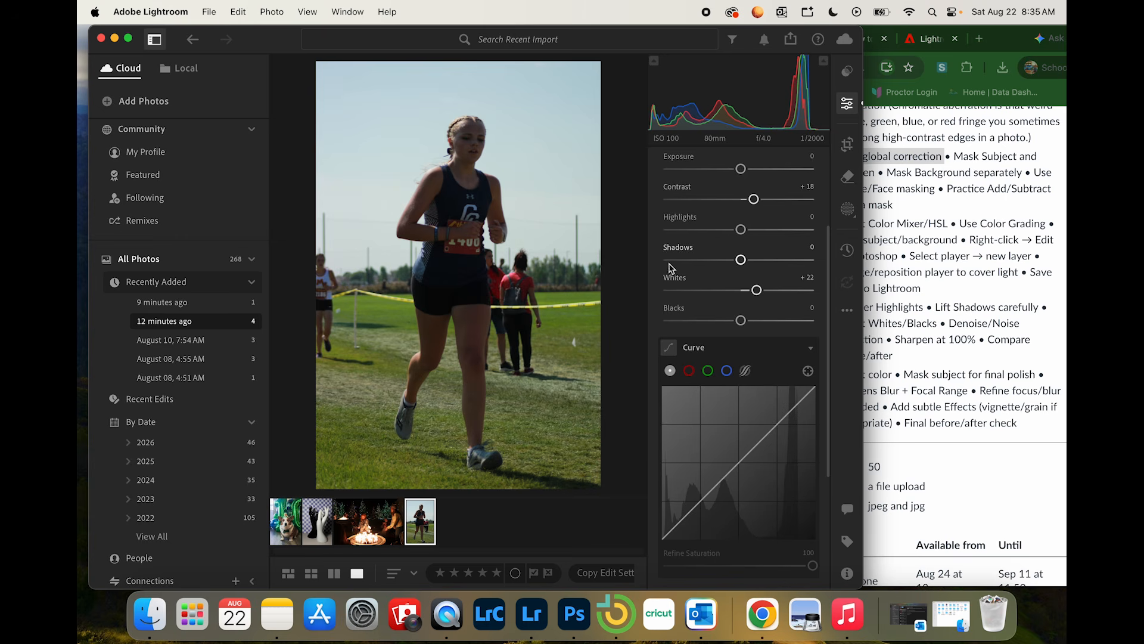
pyautogui.scroll(3, 669, 250)
pyautogui.click(666, 209)
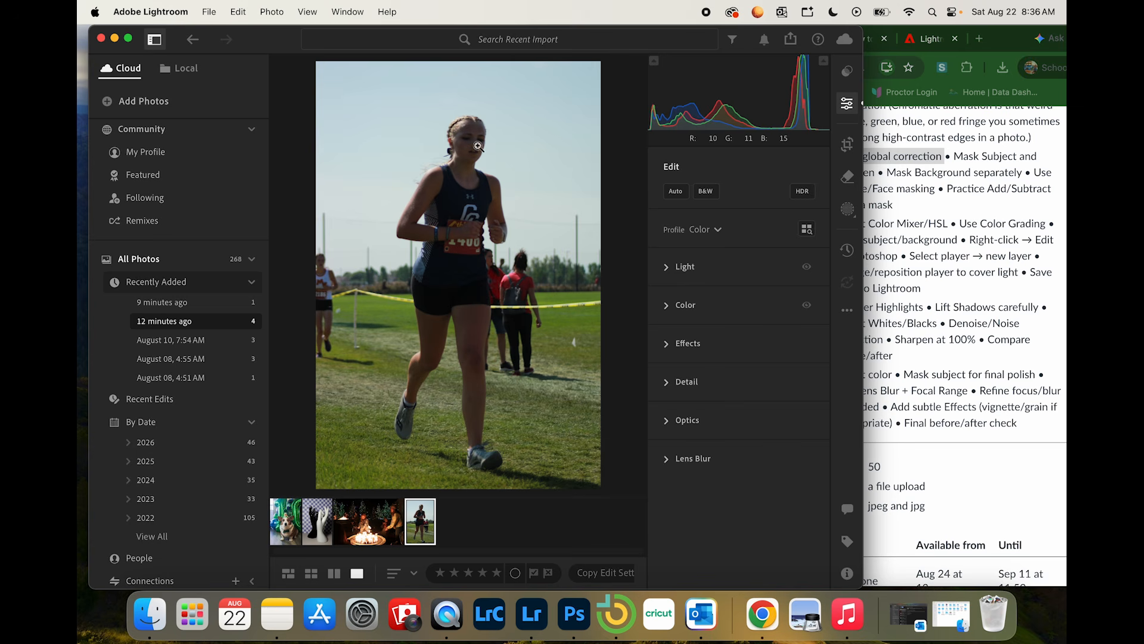
# Step: Check the Runner tasks in Chrome, return to Lightroom, add a Subject mask to the runner, and switch its overlay on and off
pyautogui.click(849, 105)
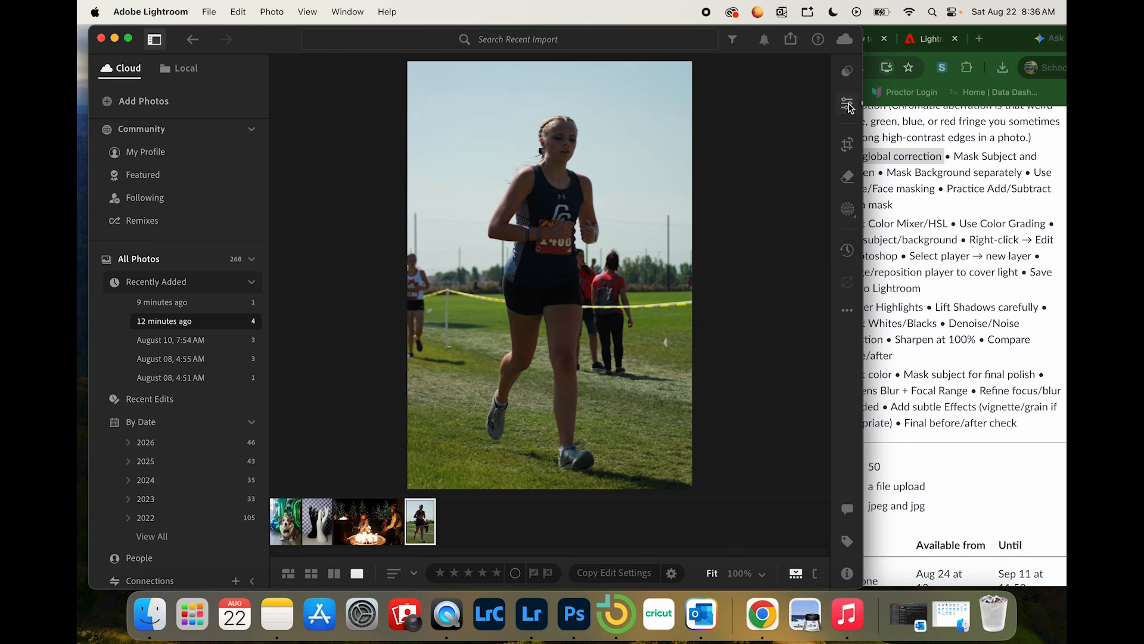
pyautogui.click(848, 210)
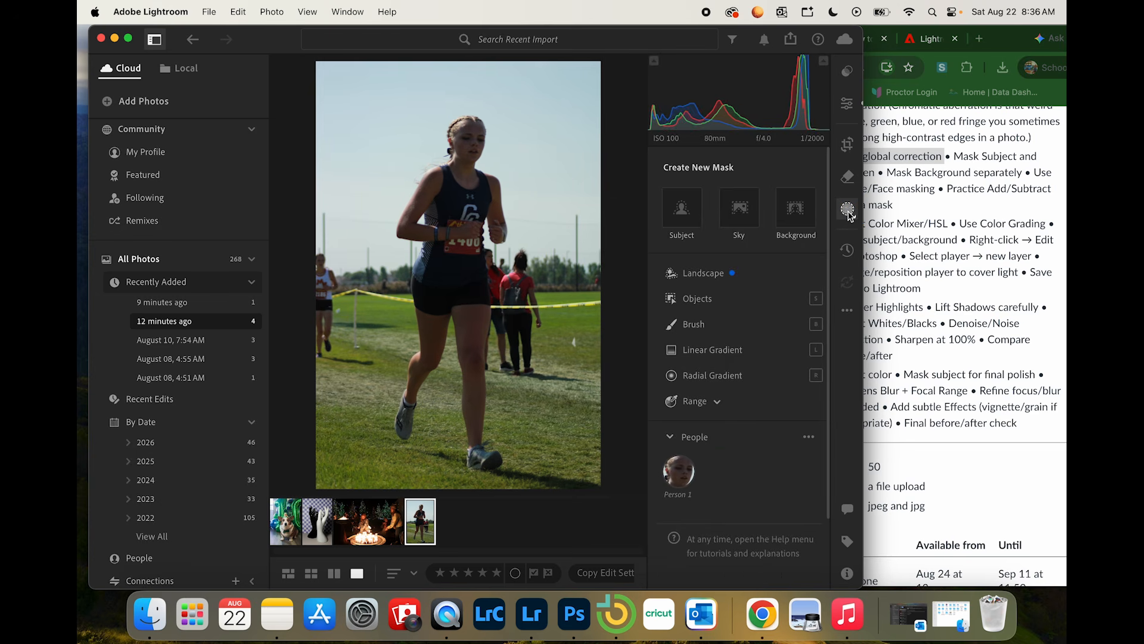
pyautogui.click(1017, 224)
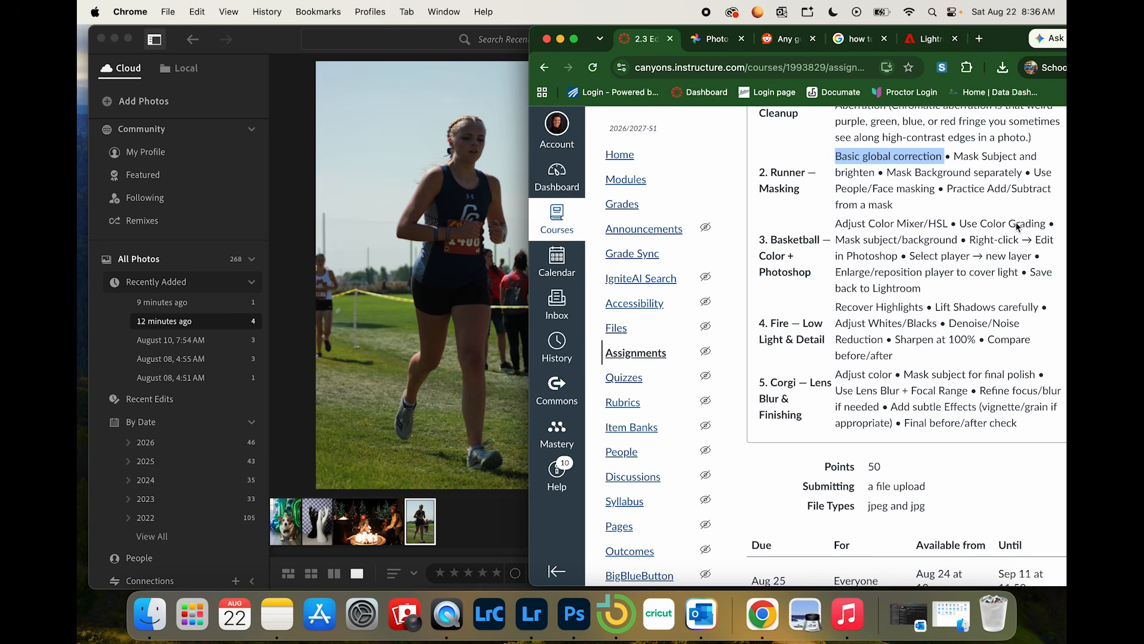
pyautogui.click(498, 168)
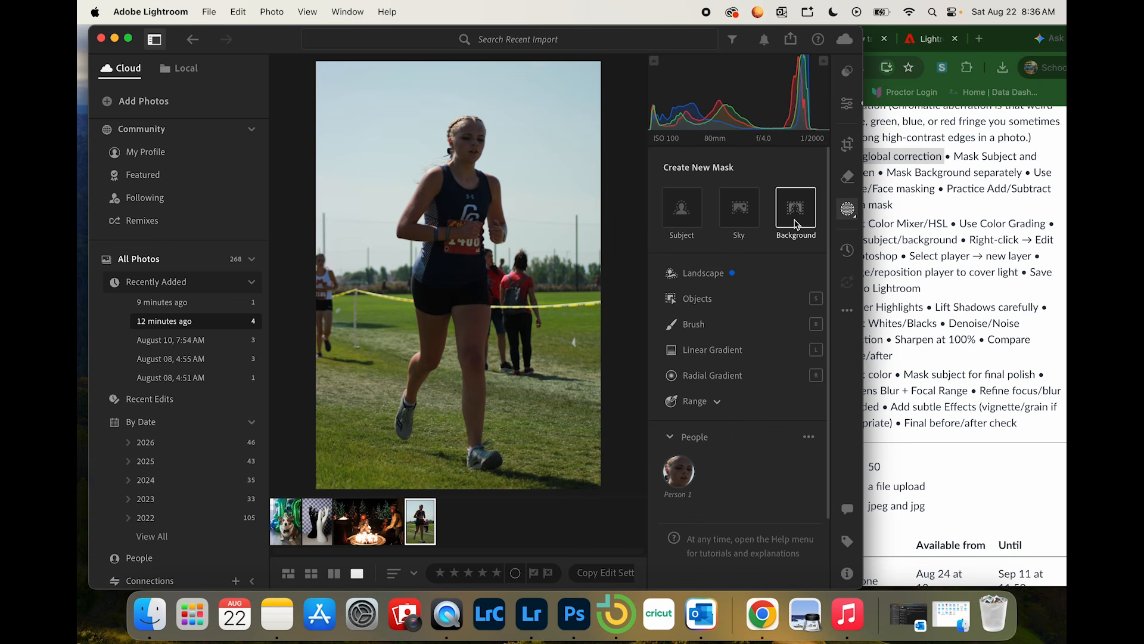
pyautogui.click(681, 209)
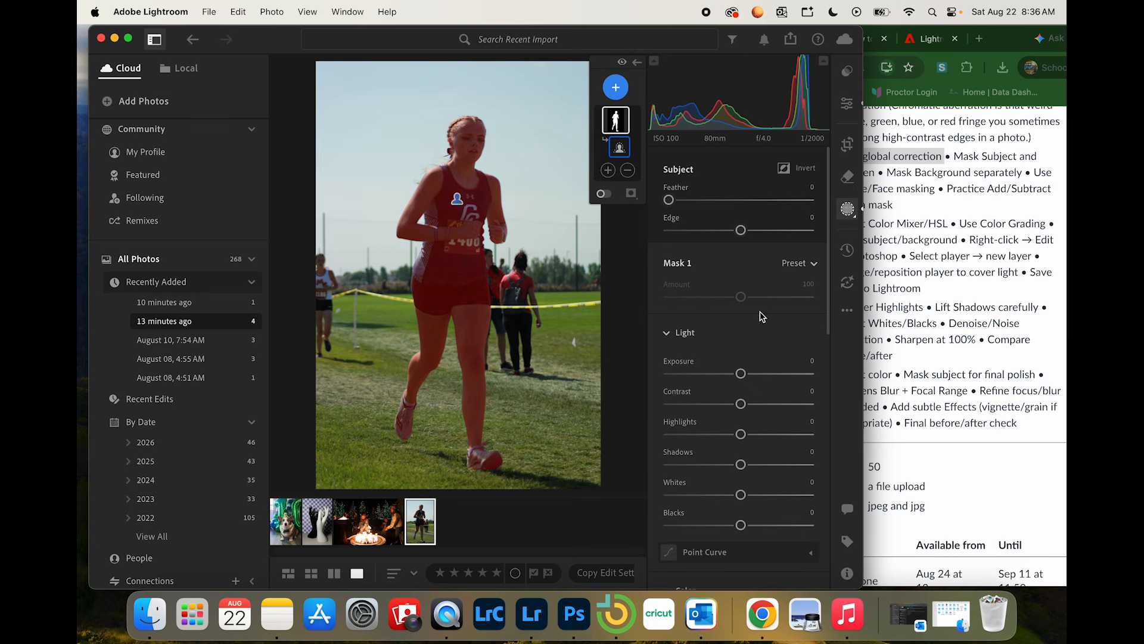
pyautogui.click(603, 193)
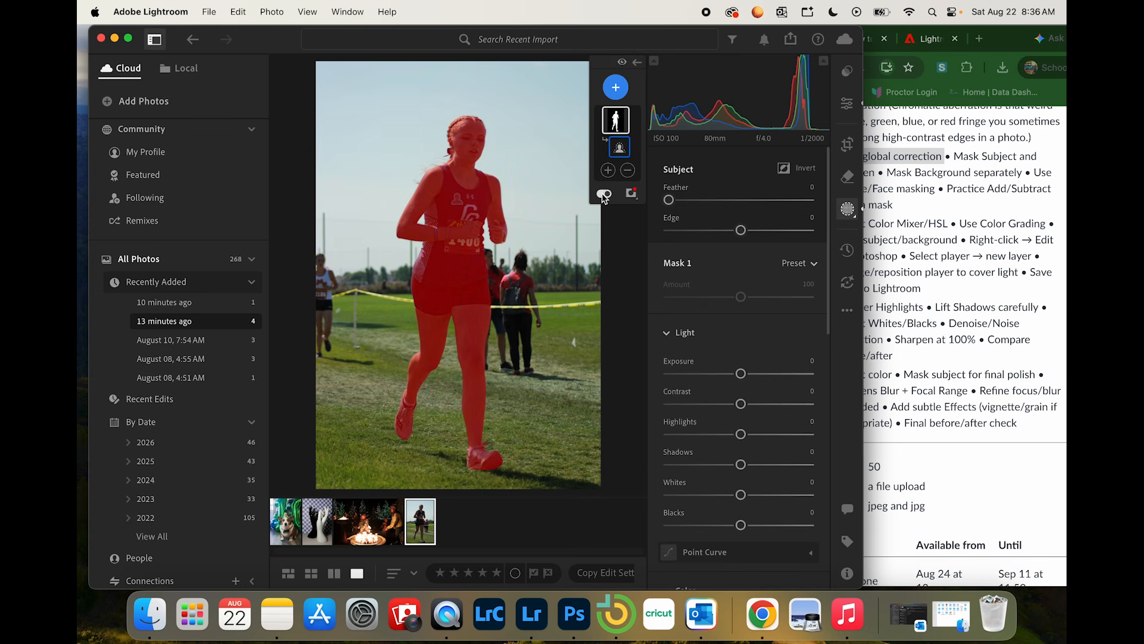
pyautogui.click(604, 194)
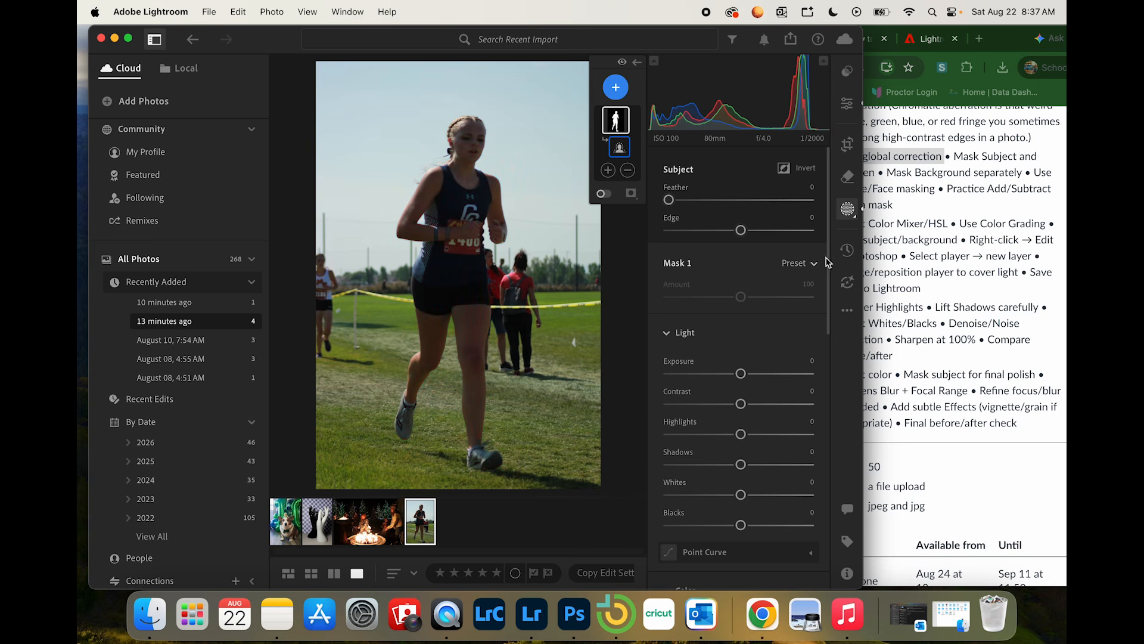
# Step: Brighten the runner by setting the Subject mask's Exposure to +0.96
pyautogui.moveTo(826, 292); pyautogui.dragTo(825, 362)
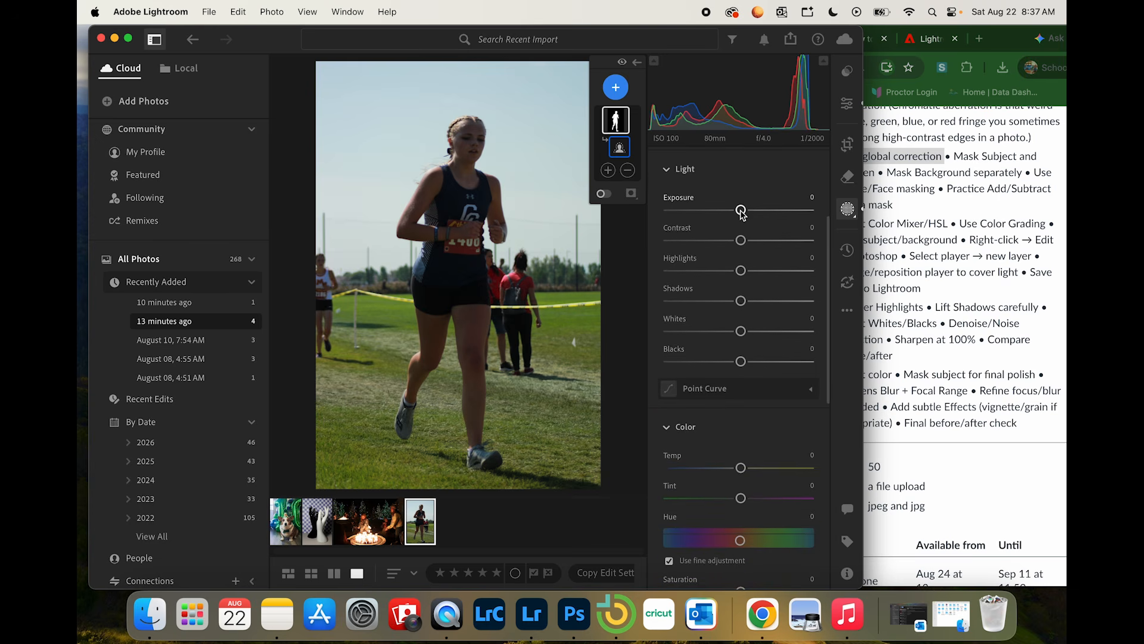
pyautogui.click(949, 241)
pyautogui.click(469, 173)
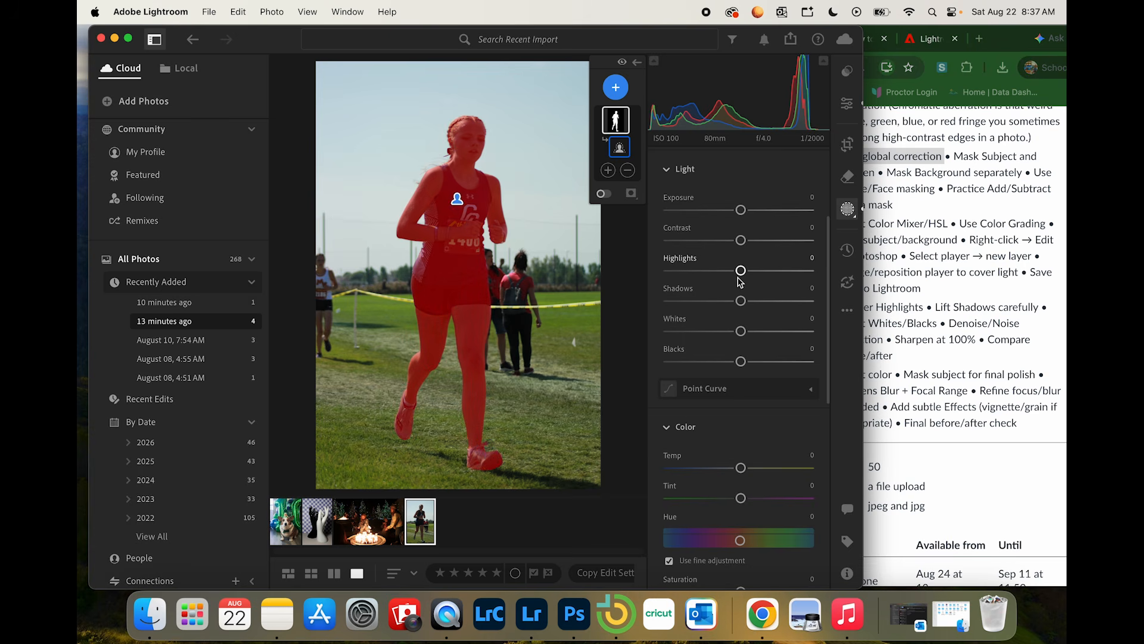
pyautogui.moveTo(741, 211)
pyautogui.mouseDown()
pyautogui.moveTo(790, 210)
pyautogui.moveTo(742, 209)
pyautogui.mouseUp()
pyautogui.moveTo(742, 210); pyautogui.dragTo(759, 210)
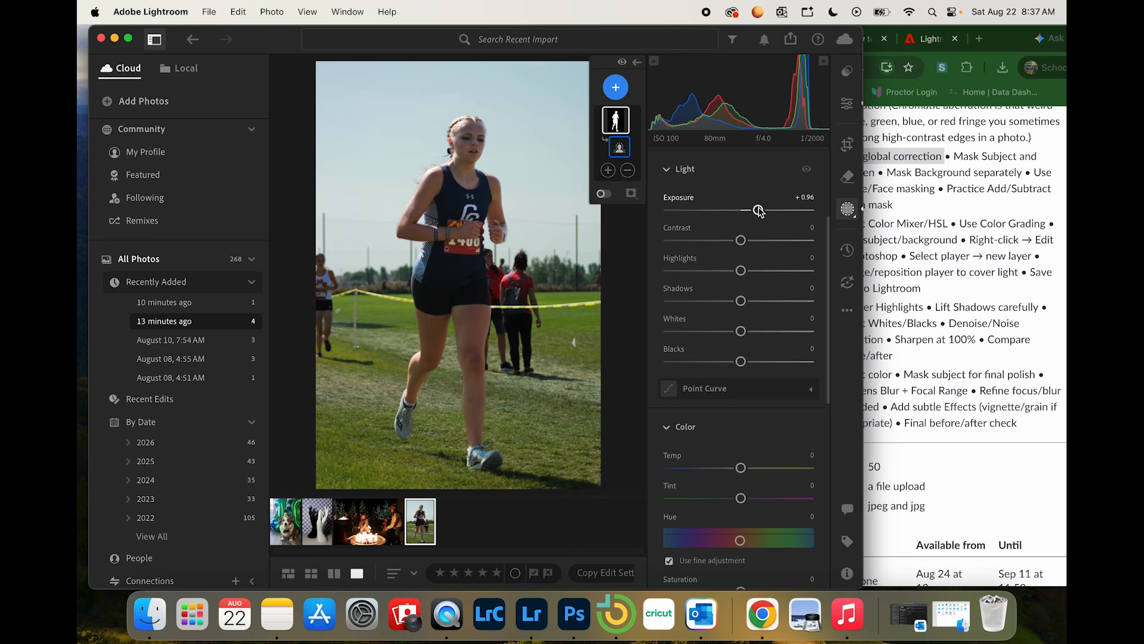
# Step: Reread the Runner tasks in Chrome and, back in Lightroom, duplicate and invert the runner's Subject mask to cover the background
pyautogui.click(1042, 200)
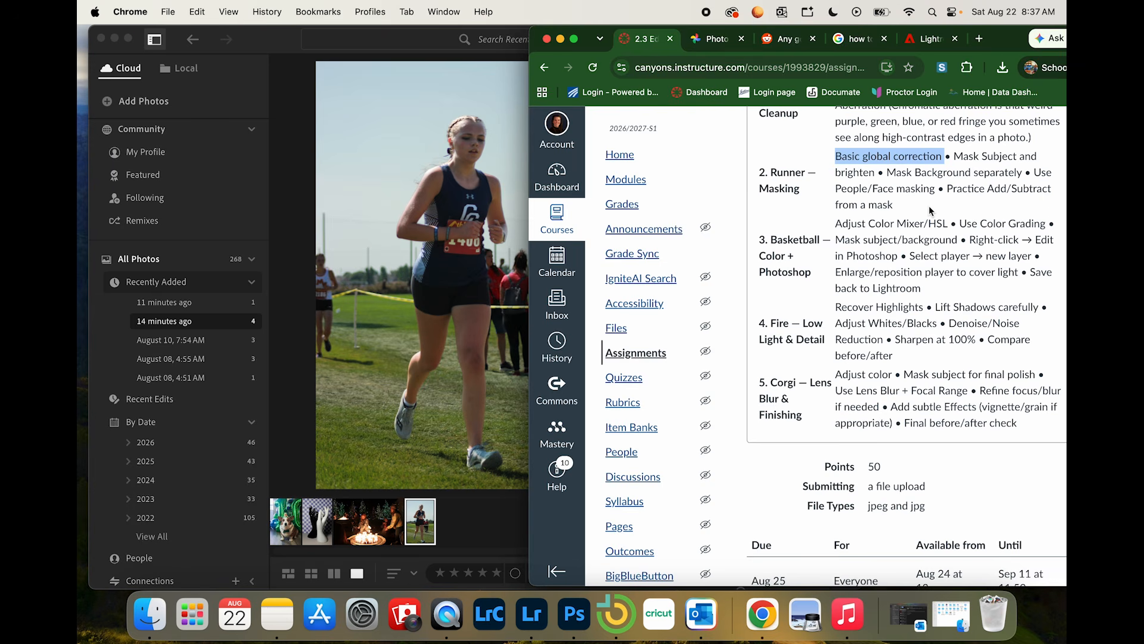
pyautogui.click(449, 231)
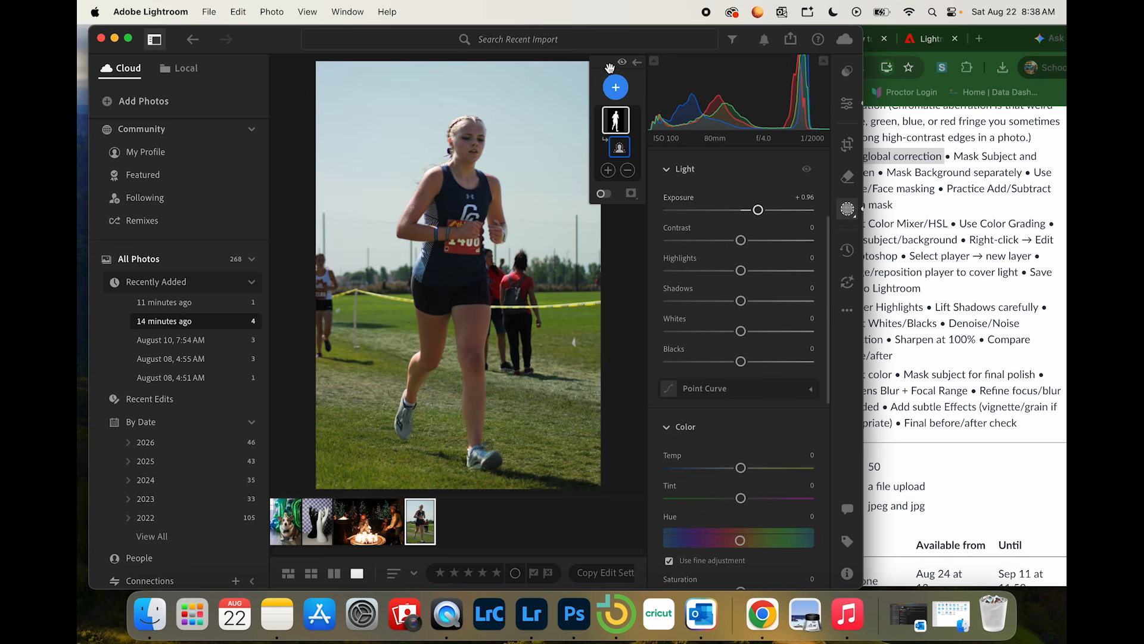
pyautogui.click(618, 89)
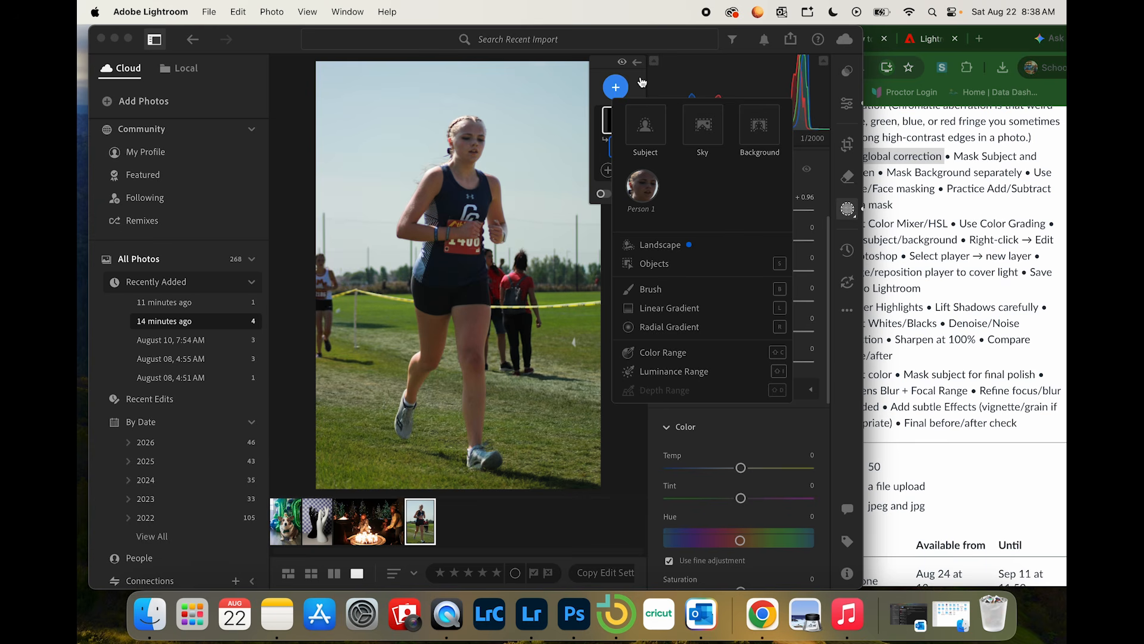
pyautogui.click(599, 57)
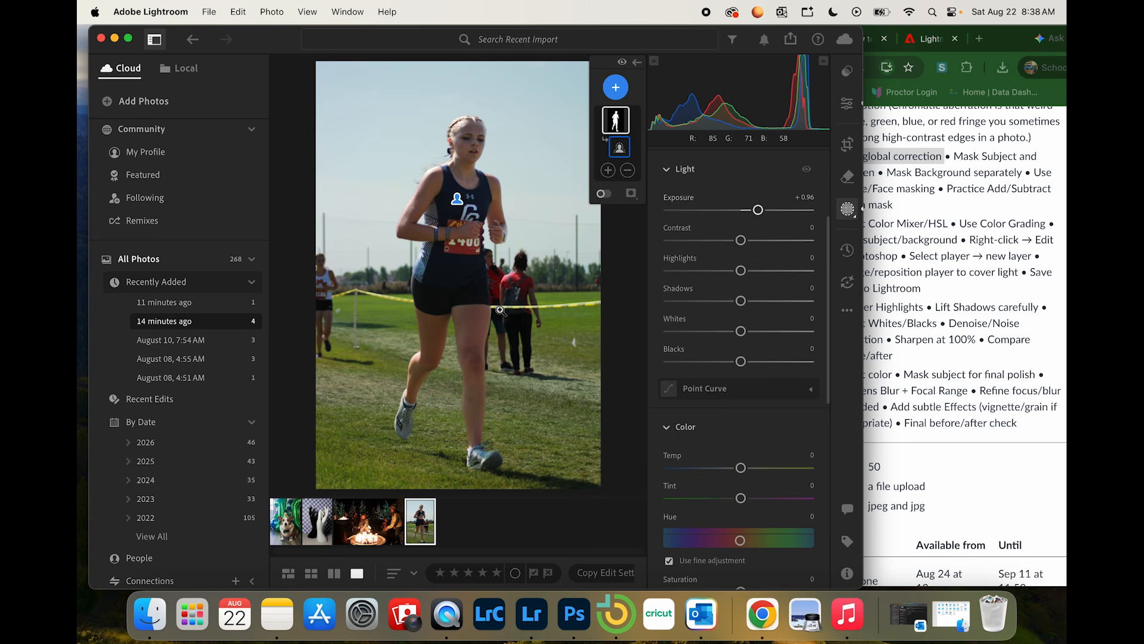
pyautogui.moveTo(618, 125)
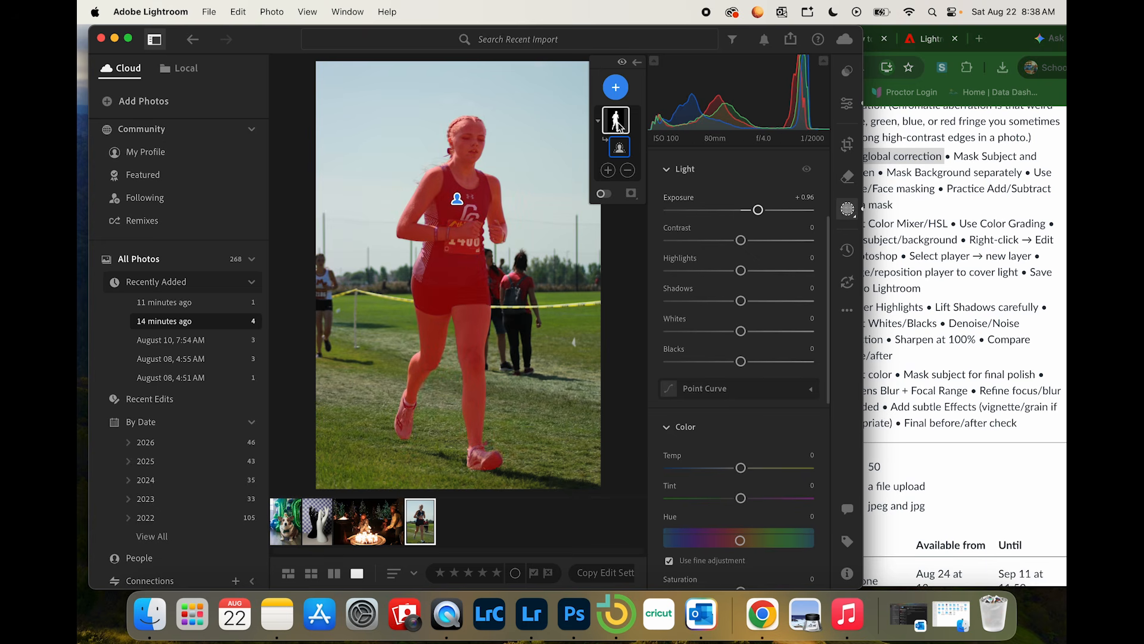
pyautogui.rightClick(619, 125)
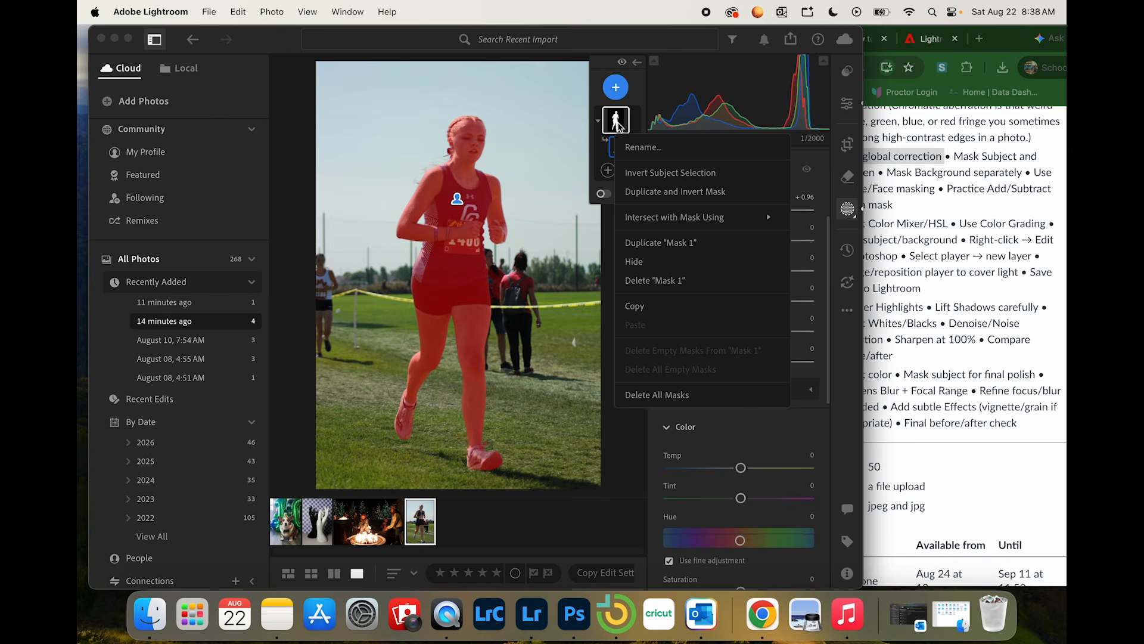
pyautogui.click(677, 192)
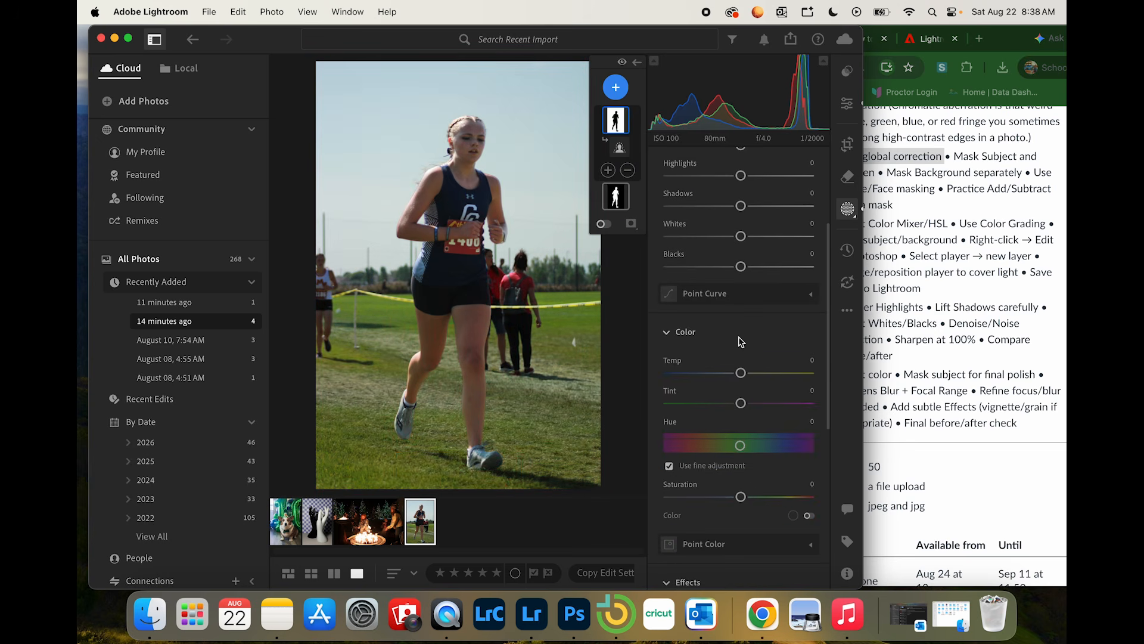
# Step: Reset the inverted background mask's Exposure and set it to -0.28, with Highlights at +18 and Shadows at +9
pyautogui.scroll(5, 767, 316)
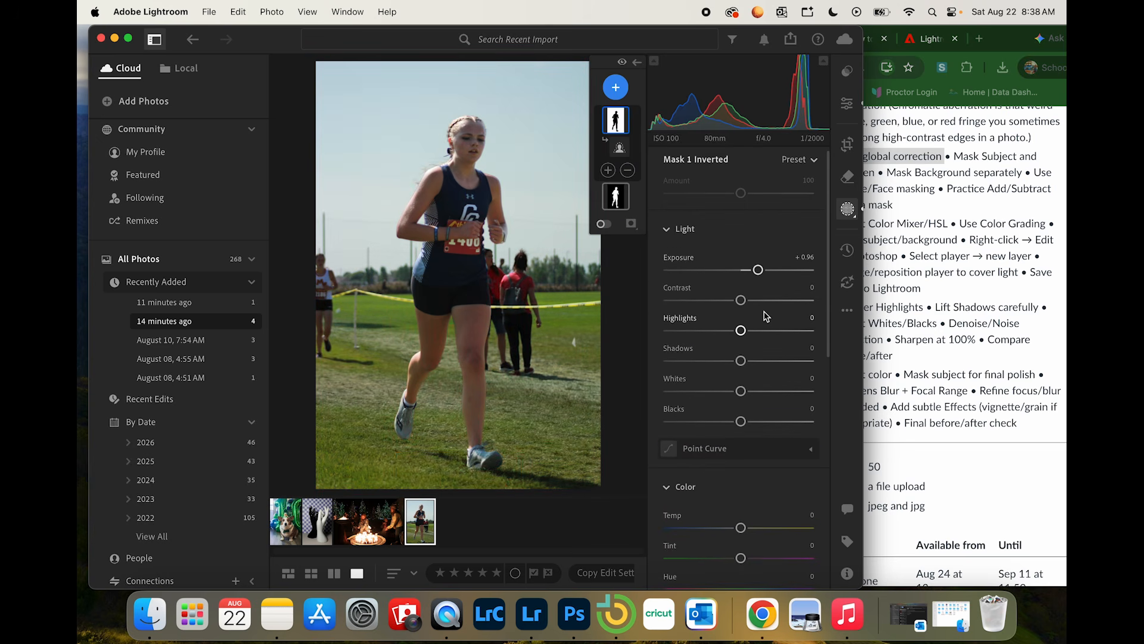
pyautogui.doubleClick(757, 270)
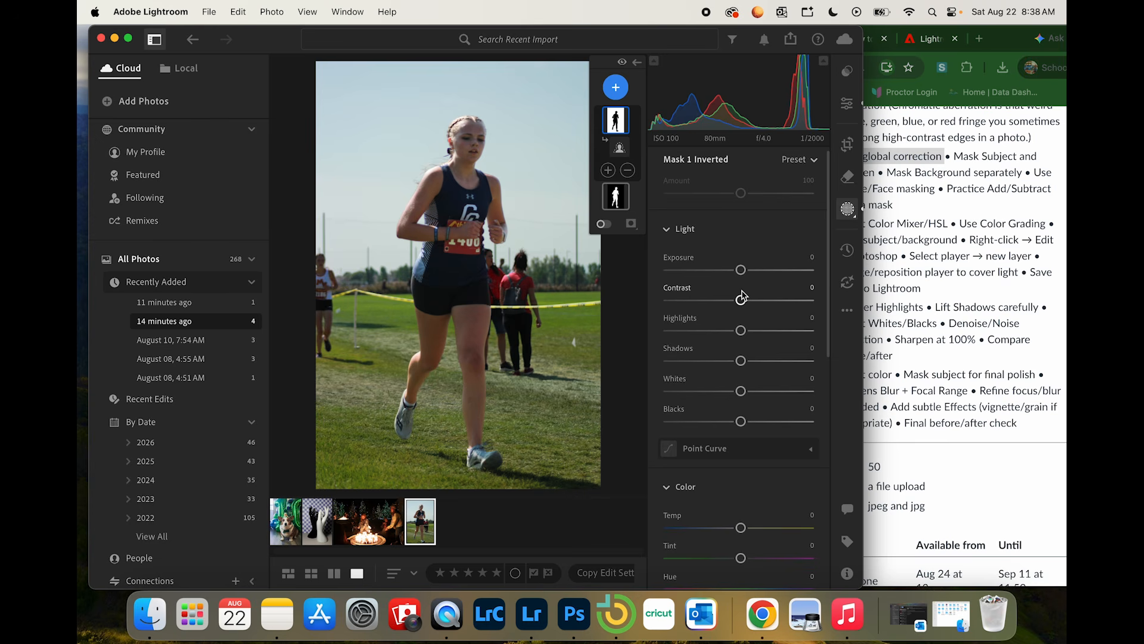
pyautogui.moveTo(740, 269); pyautogui.dragTo(735, 277)
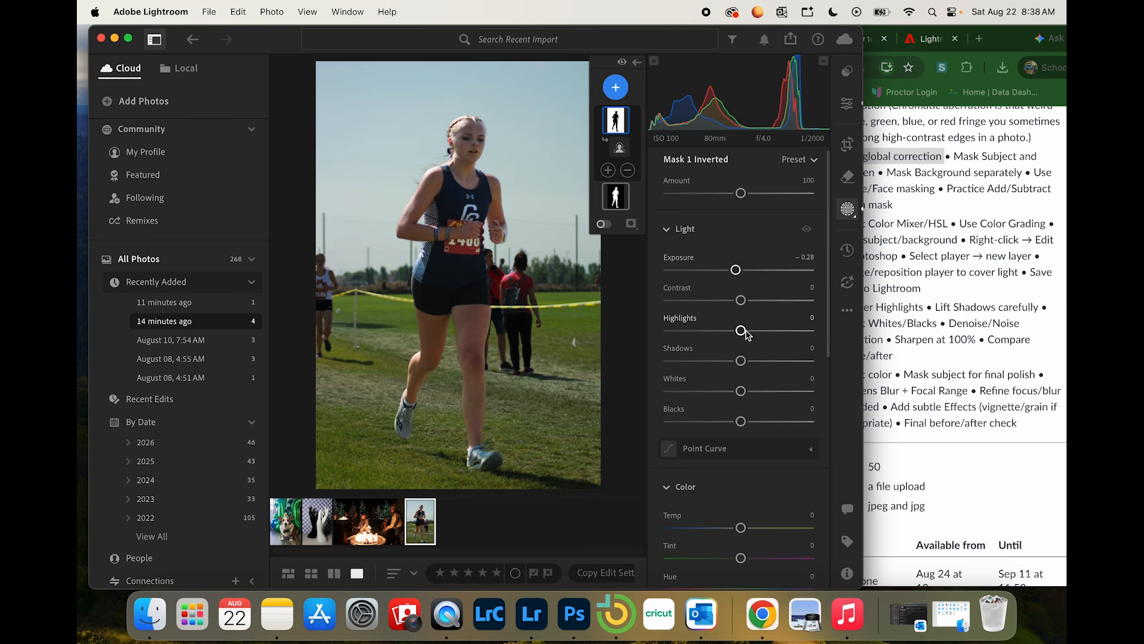
pyautogui.moveTo(742, 330); pyautogui.dragTo(749, 363)
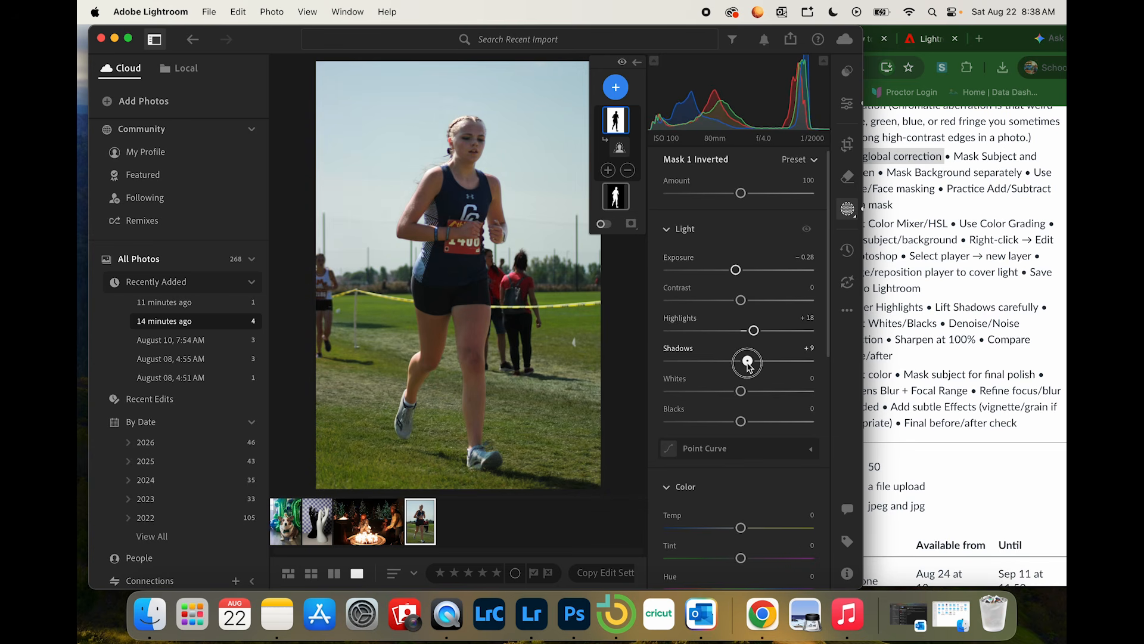
pyautogui.moveTo(748, 363); pyautogui.dragTo(749, 364)
pyautogui.press('o')
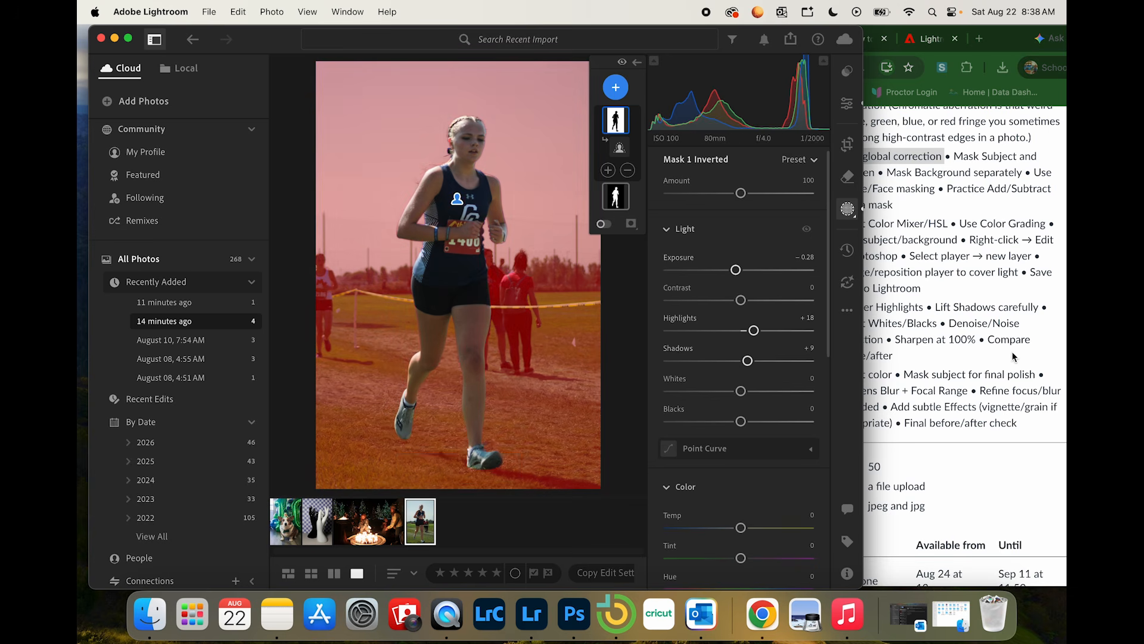
# Step: Reread the Runner masking tasks in Chrome, return to Lightroom, and look at the Person 1 option among the new mask types
pyautogui.click(1019, 332)
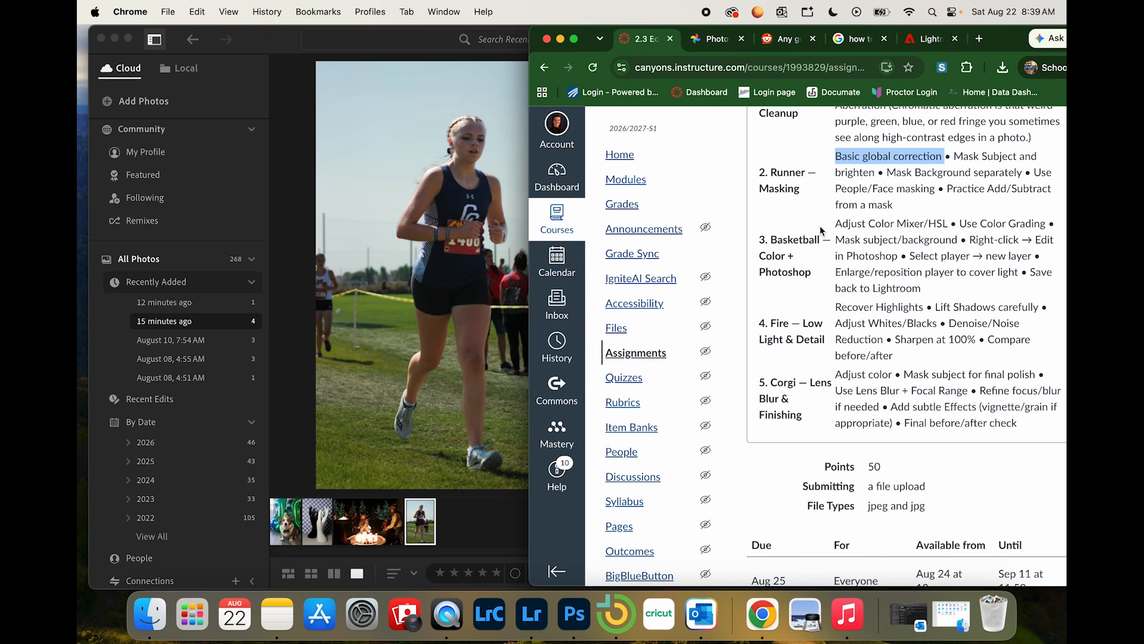
pyautogui.click(479, 249)
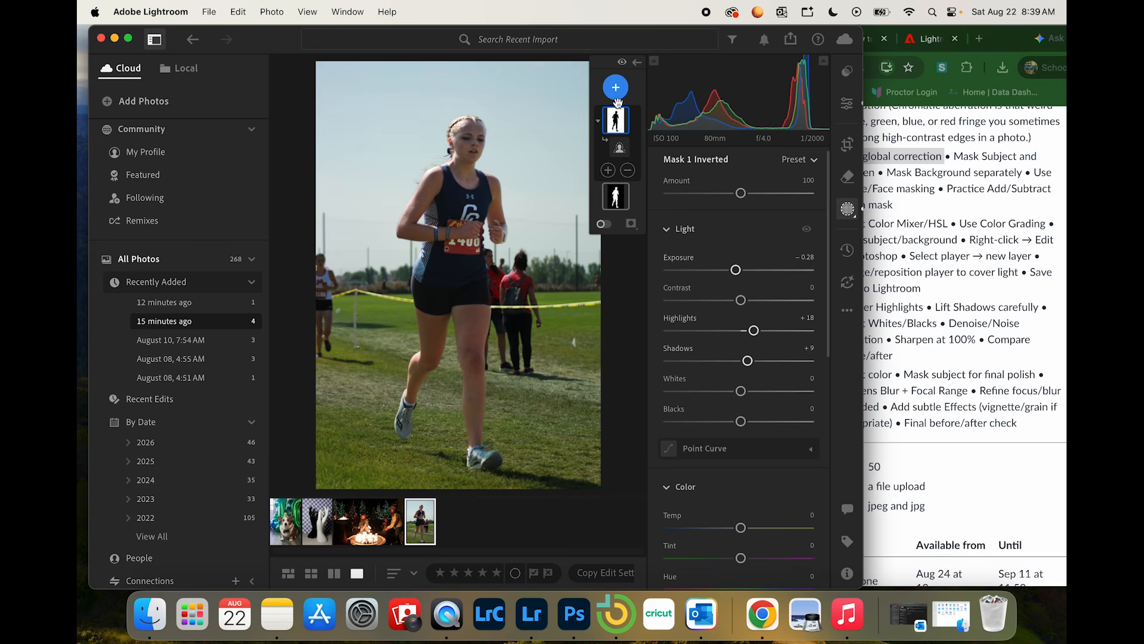
pyautogui.click(852, 208)
pyautogui.click(850, 211)
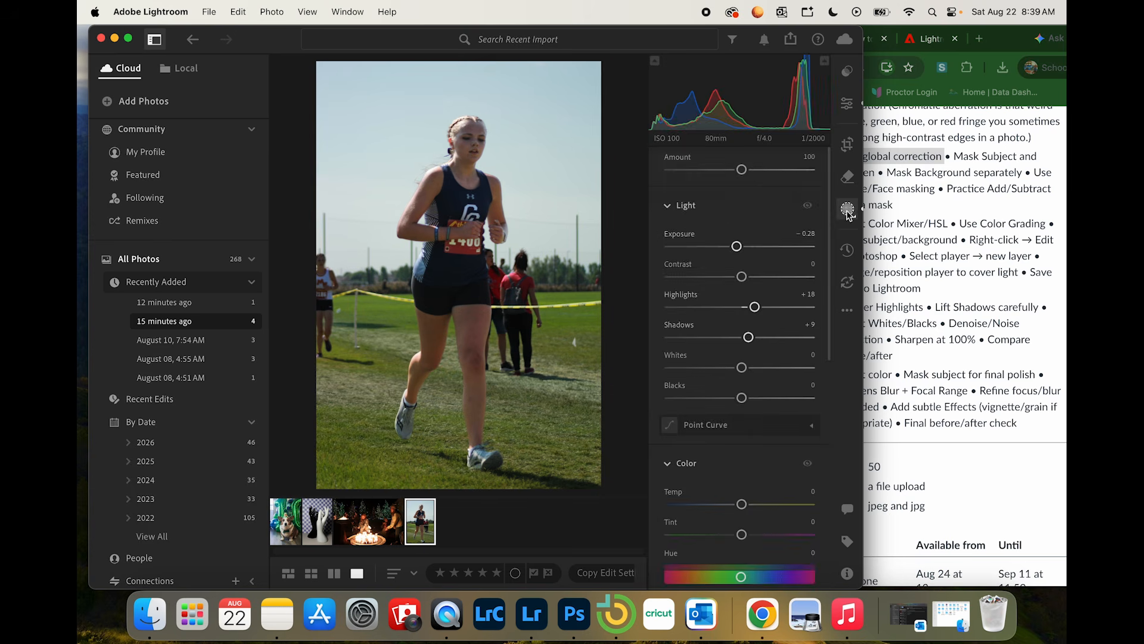
pyautogui.click(613, 89)
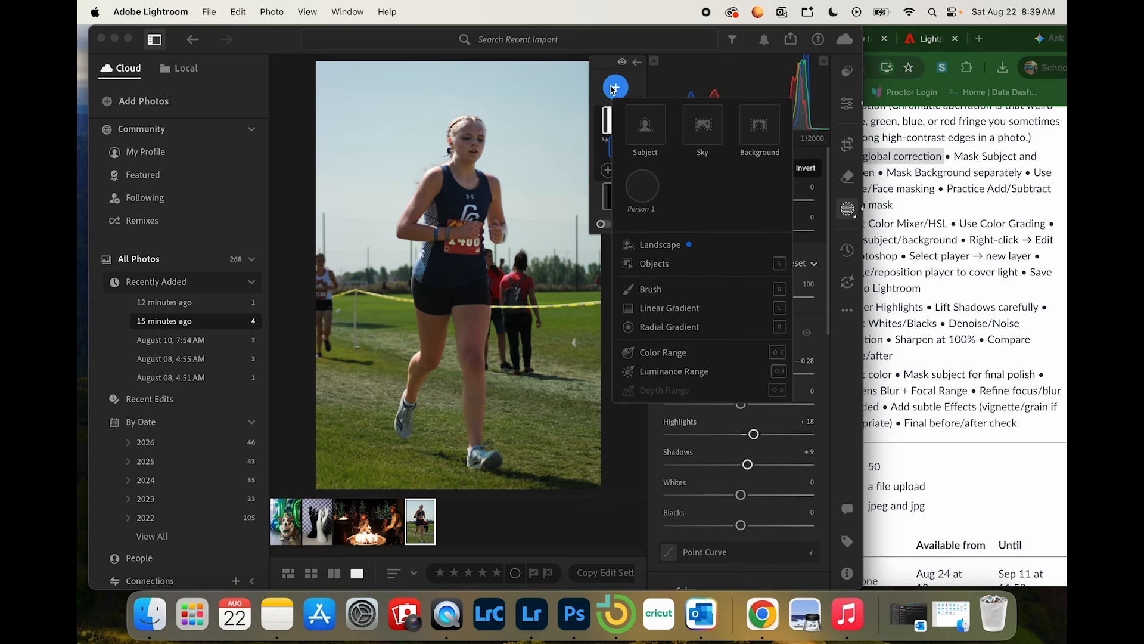
pyautogui.click(645, 192)
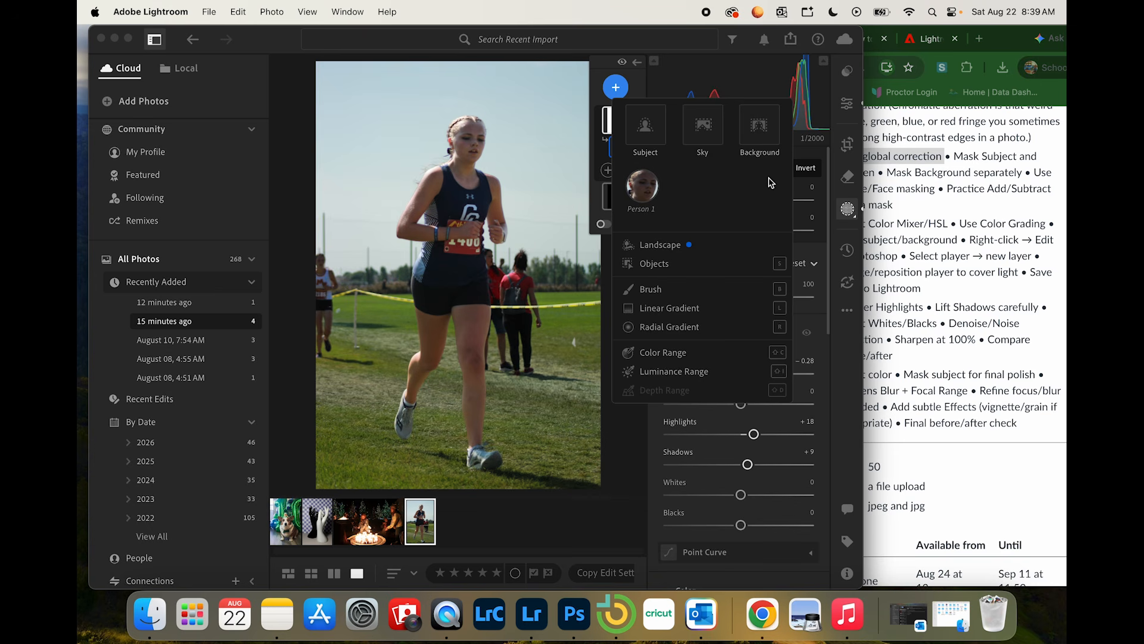
pyautogui.click(641, 85)
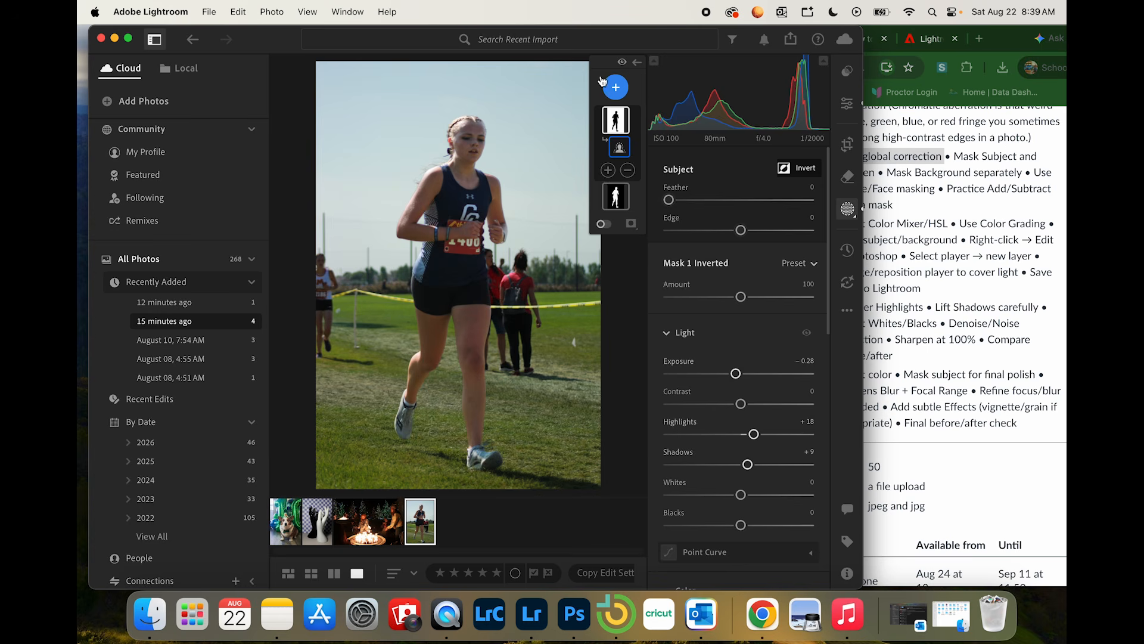
# Step: Add a Sky mask to the runner photo and cool it by setting its Temp to -29
pyautogui.click(615, 88)
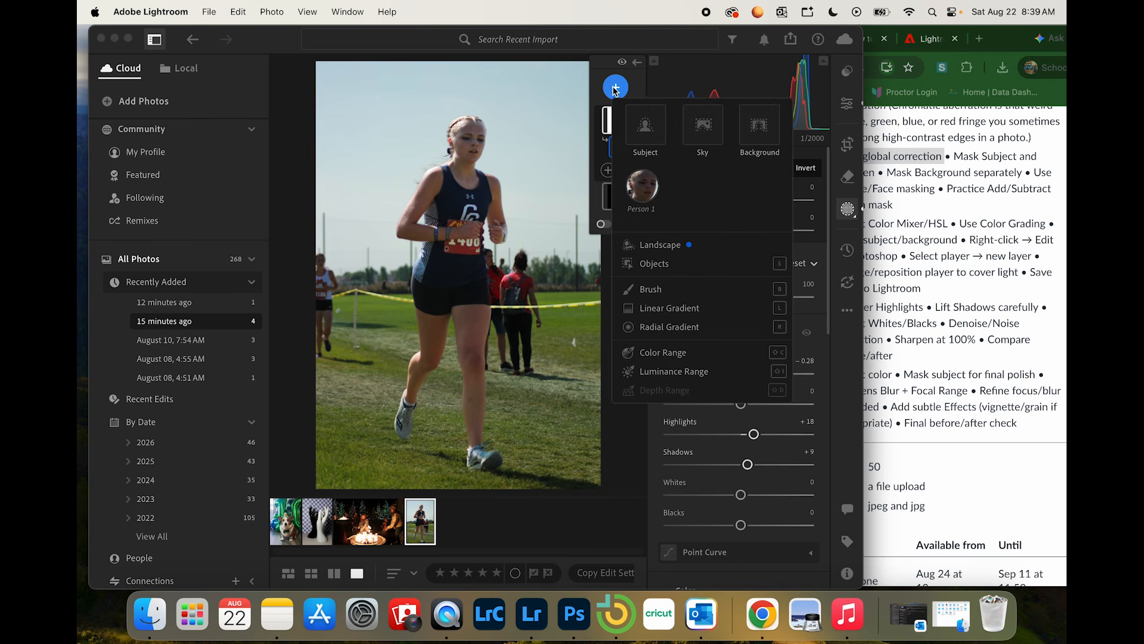
pyautogui.click(710, 130)
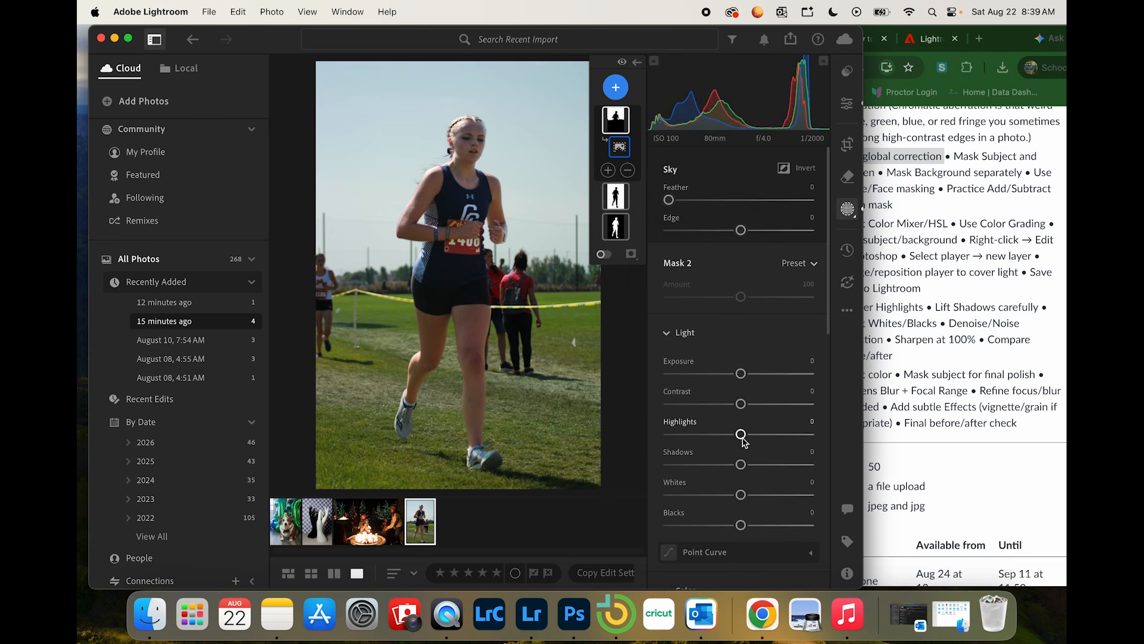
pyautogui.scroll(-3, 742, 440)
pyautogui.scroll(-8, 743, 442)
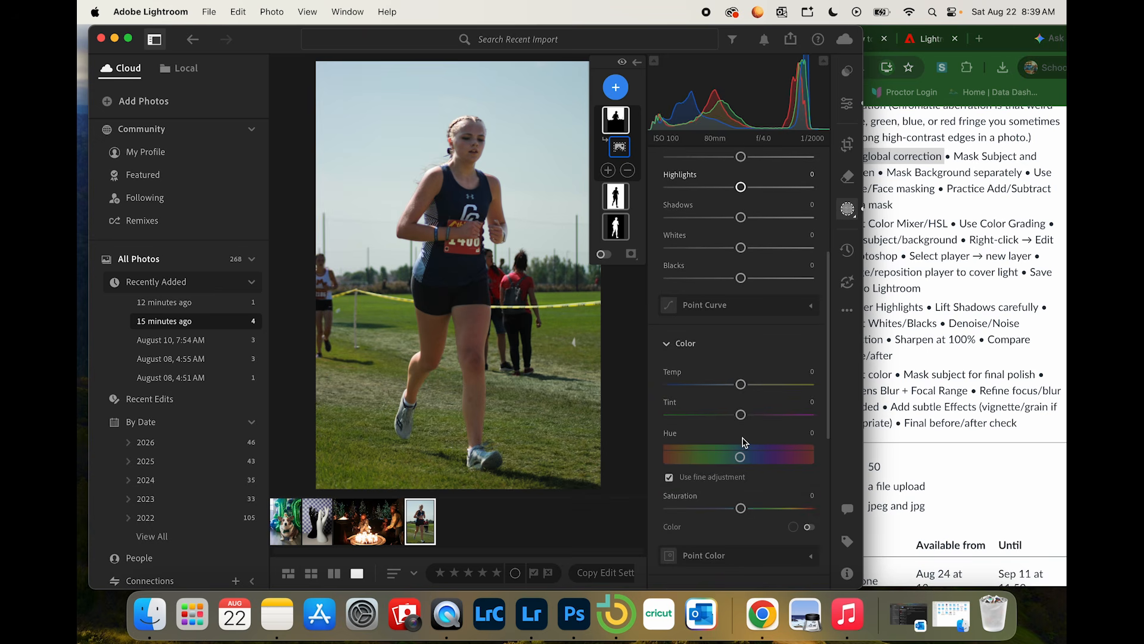
pyautogui.scroll(11, 742, 441)
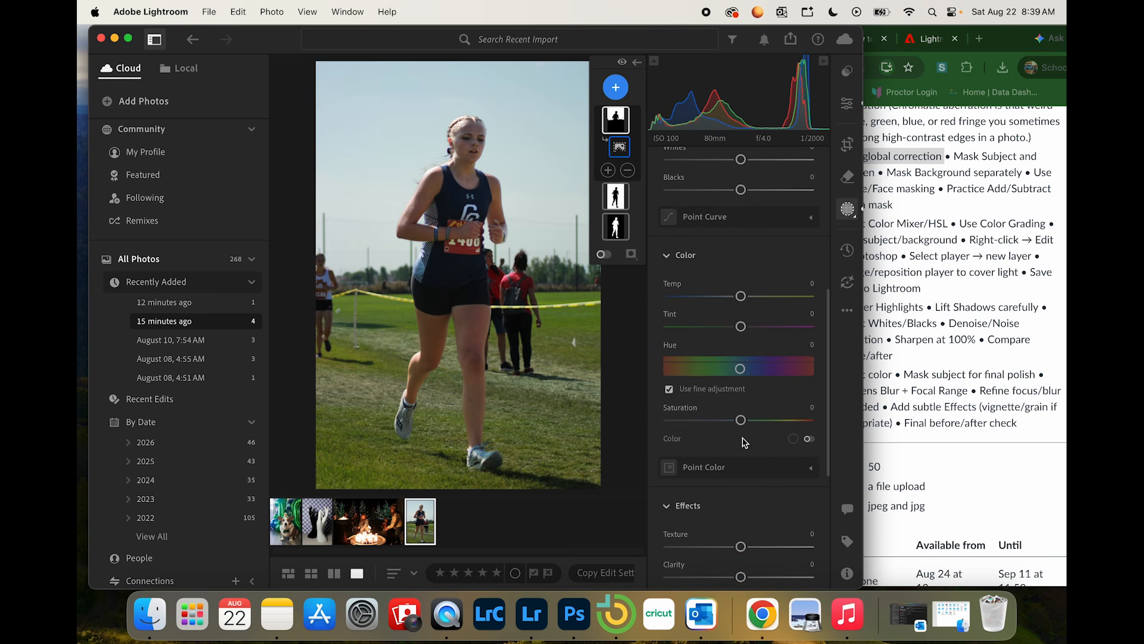
pyautogui.click(667, 332)
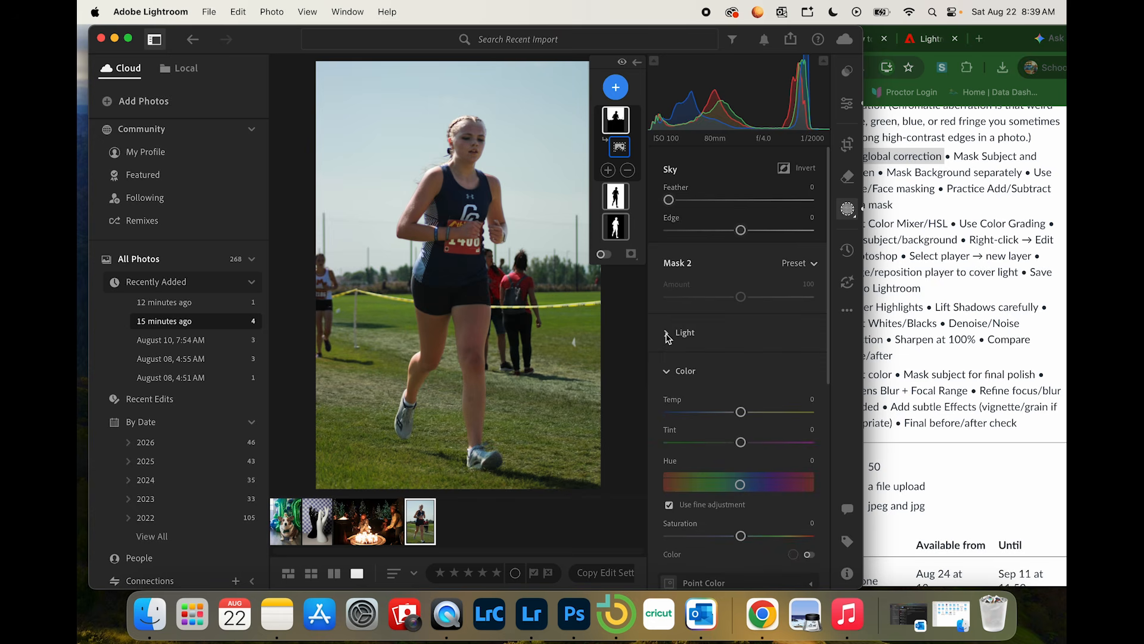
pyautogui.scroll(-1, 750, 328)
pyautogui.scroll(-4, 749, 328)
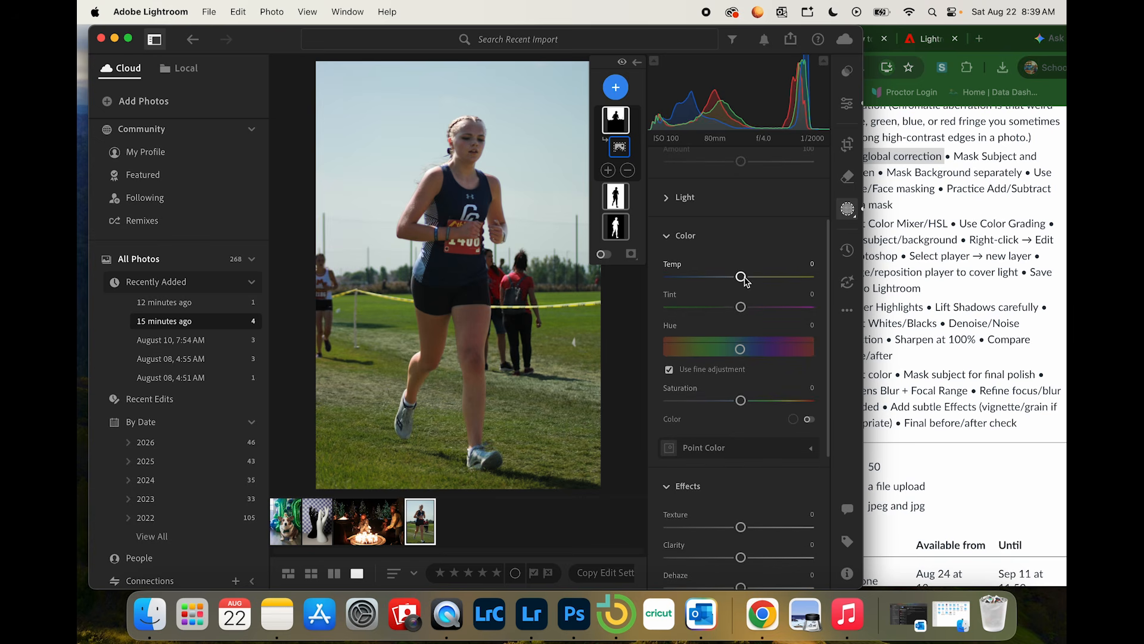
pyautogui.moveTo(743, 282); pyautogui.dragTo(724, 280)
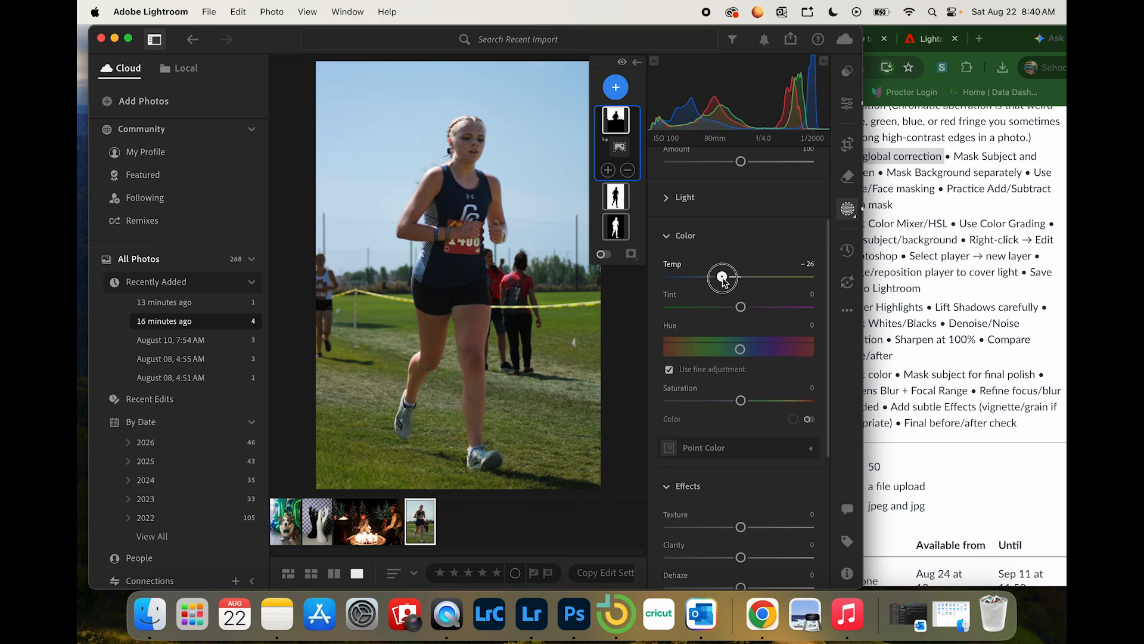
pyautogui.moveTo(724, 281); pyautogui.dragTo(720, 278)
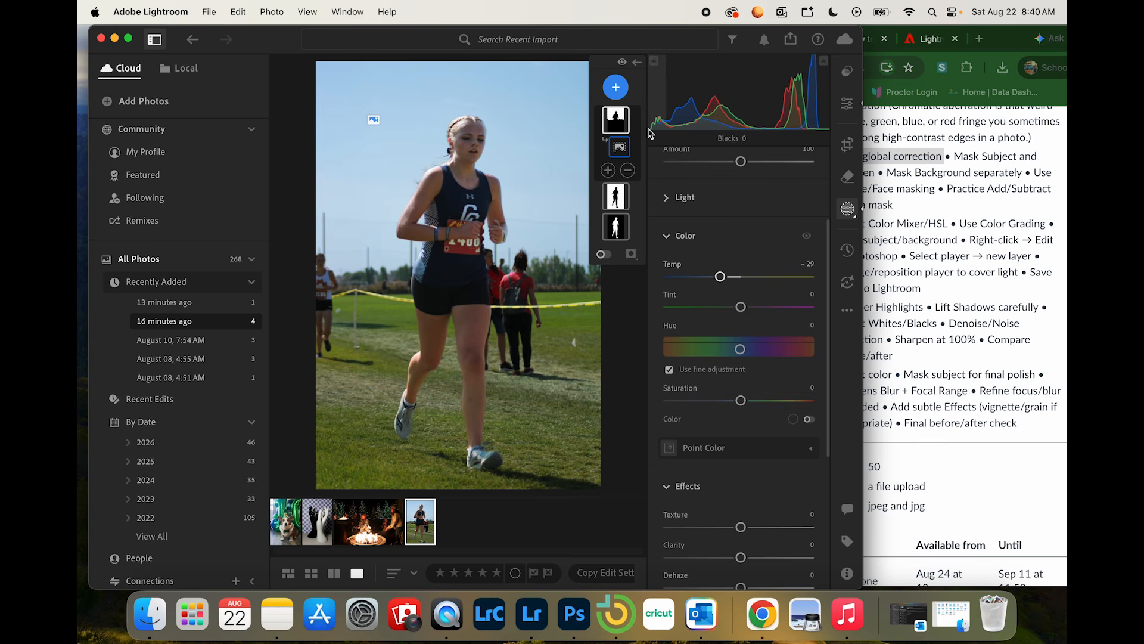
# Step: Subtract from the runner's Sky mask with a Brush, setting Feather to 100 and Density to 84 and painting near the horizon
pyautogui.moveTo(619, 134)
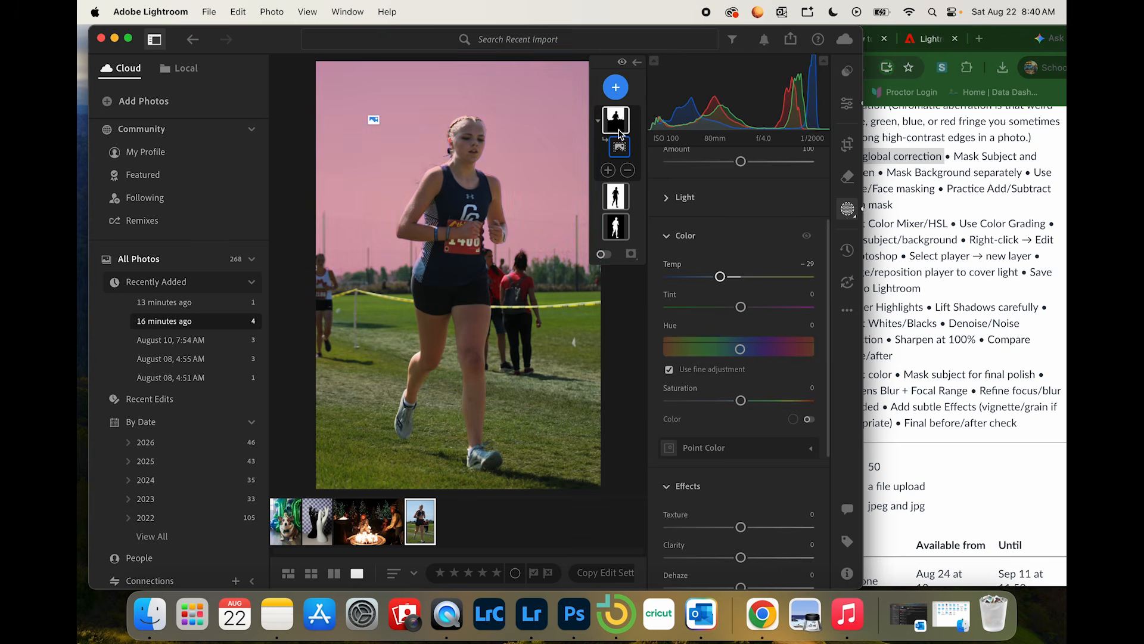
pyautogui.click(628, 171)
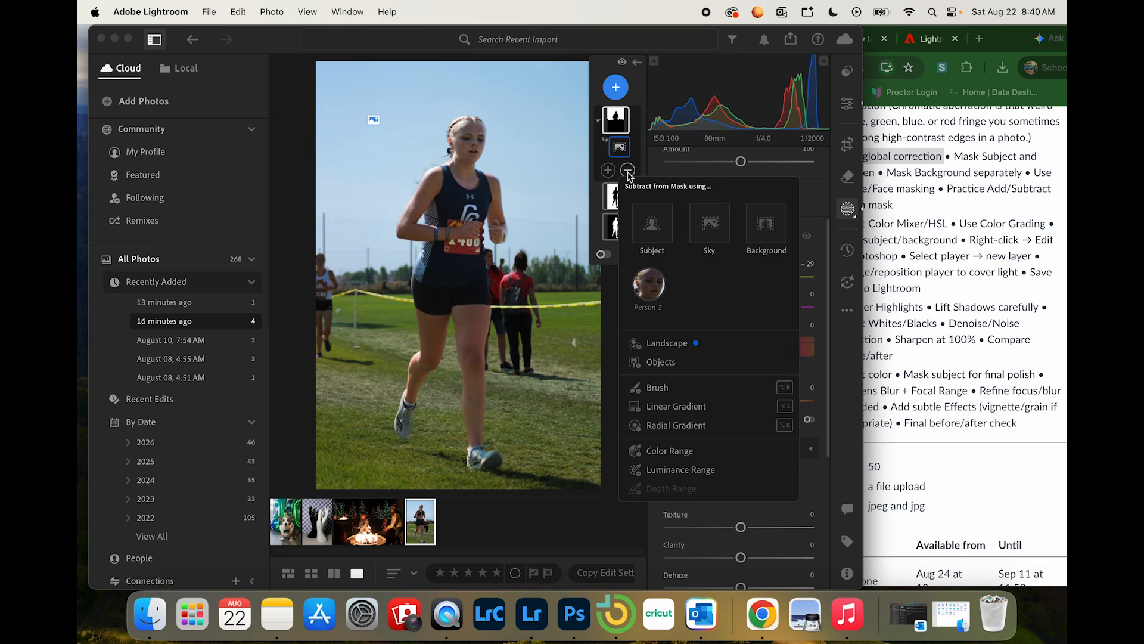
pyautogui.click(665, 392)
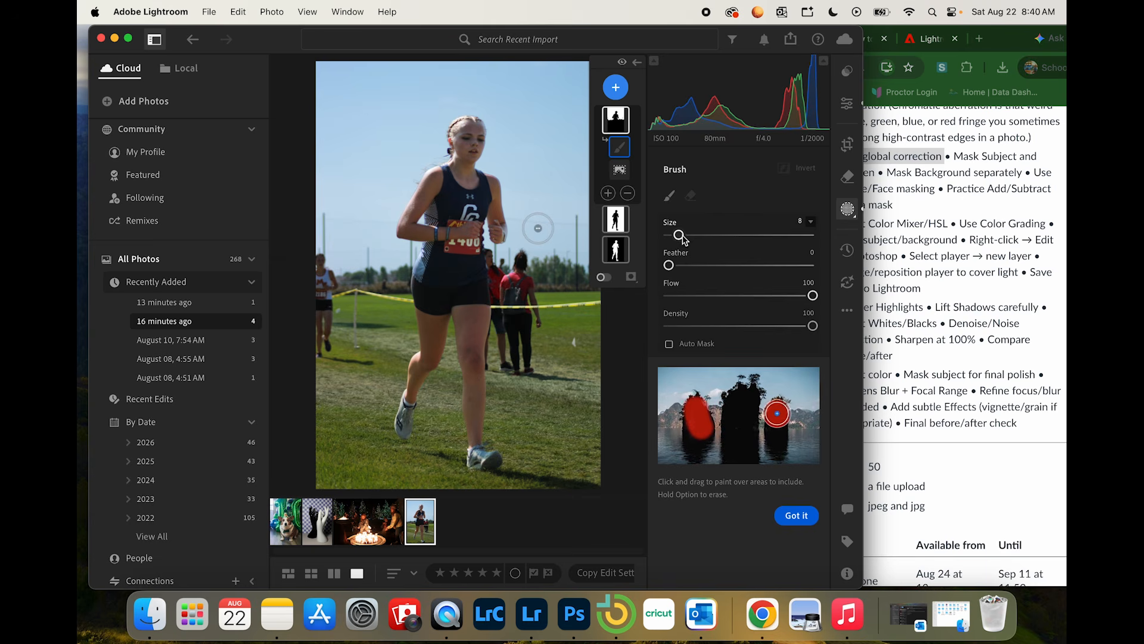
pyautogui.moveTo(670, 265); pyautogui.dragTo(827, 269)
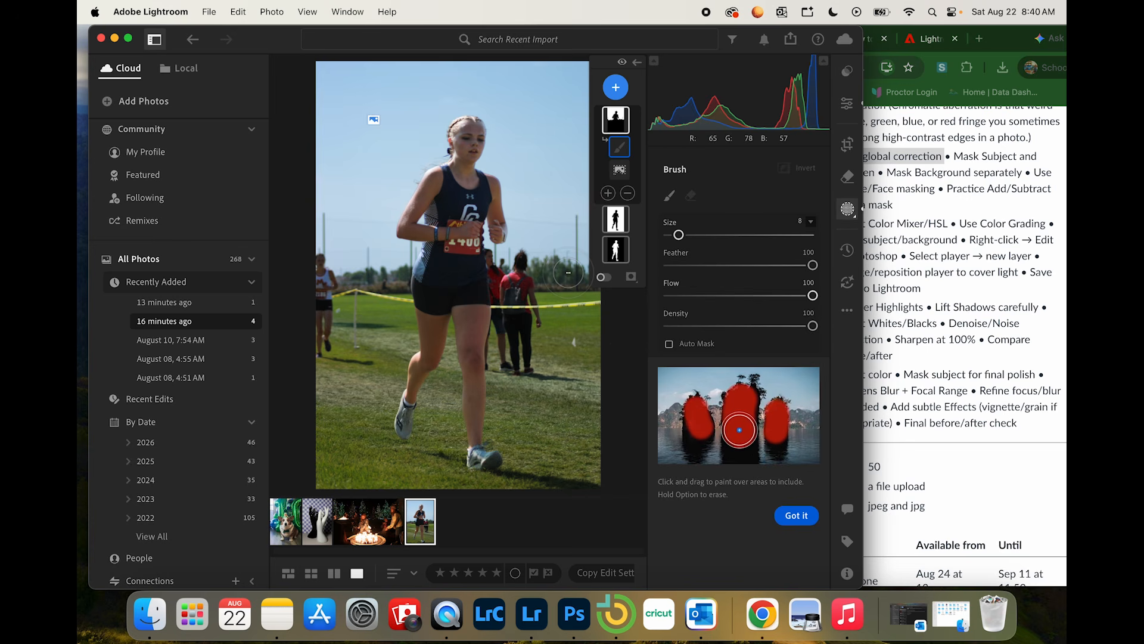
pyautogui.moveTo(587, 268)
pyautogui.mouseDown()
pyautogui.moveTo(317, 261)
pyautogui.moveTo(348, 252)
pyautogui.moveTo(540, 261)
pyautogui.mouseUp()
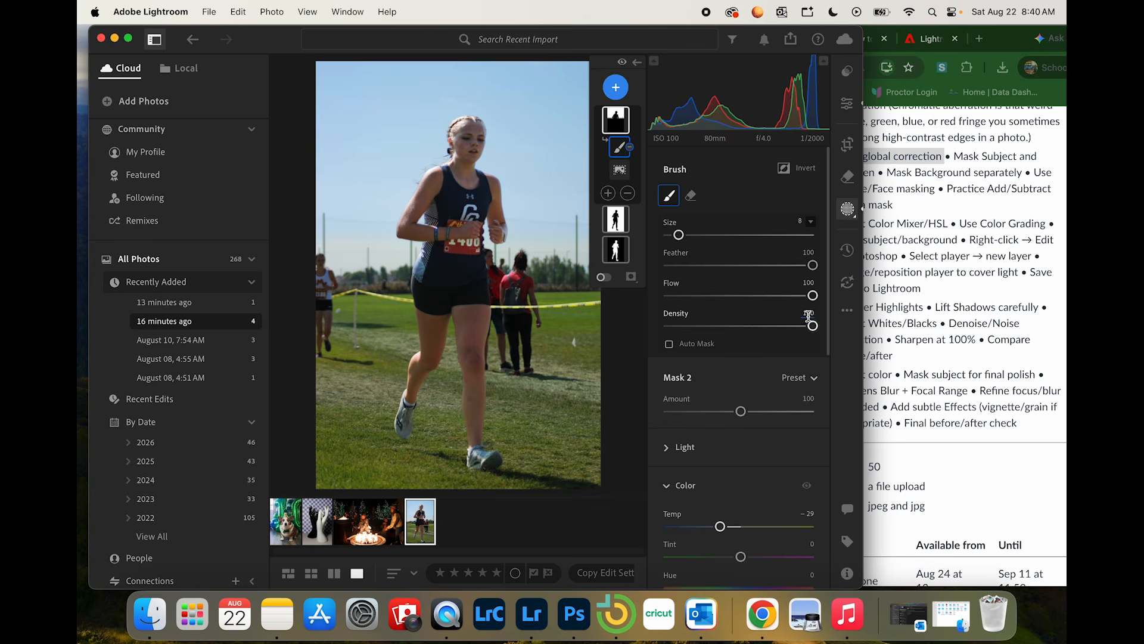
pyautogui.moveTo(812, 326); pyautogui.dragTo(789, 328)
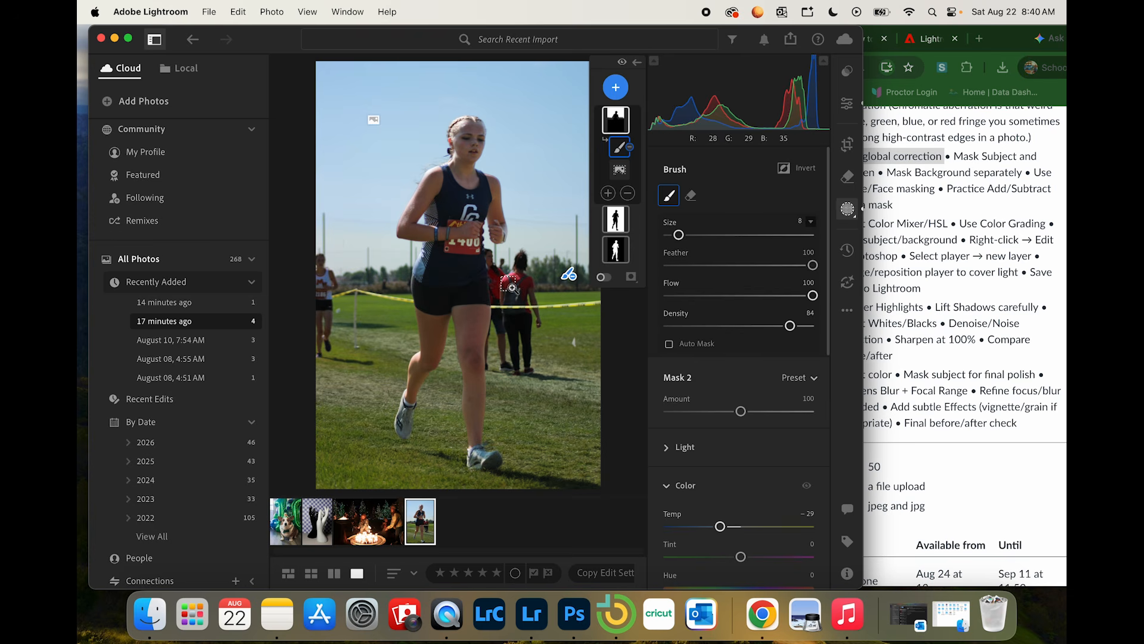
# Step: Undo the last brush stroke, enlarge the brush to size 19 and paint the area near the horizon out of the Sky mask
pyautogui.press('super+z')
pyautogui.press(']')
pyautogui.press(']')
pyautogui.press(']')
pyautogui.press(']')
pyautogui.press(']')
pyautogui.press(']')
pyautogui.press(']')
pyautogui.press(']')
pyautogui.press(']')
pyautogui.press(']')
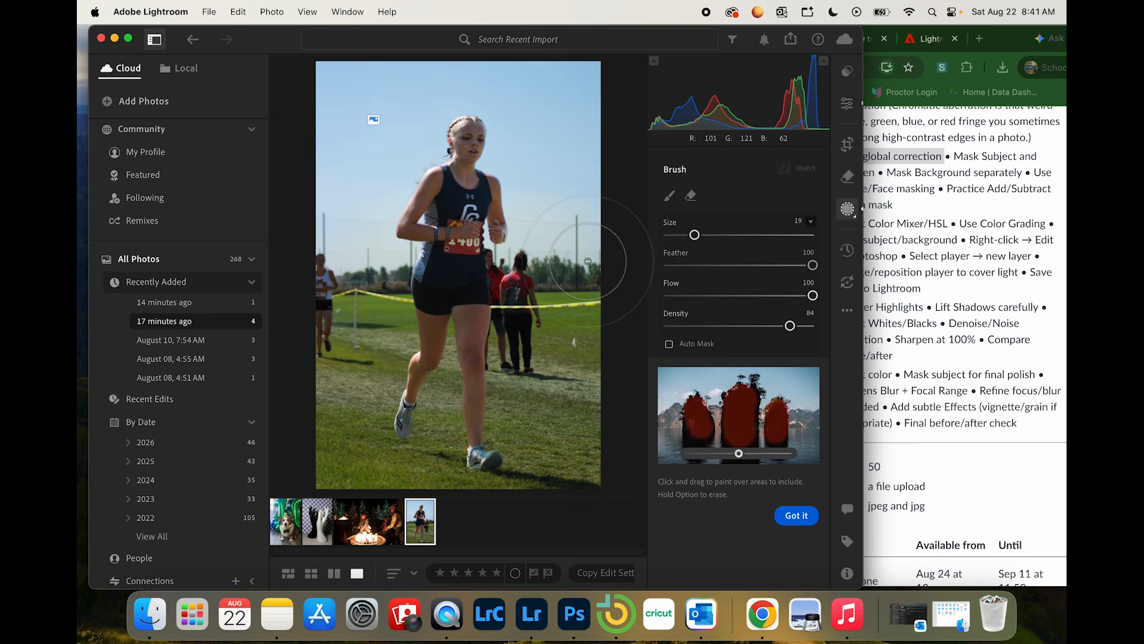
pyautogui.click(559, 294)
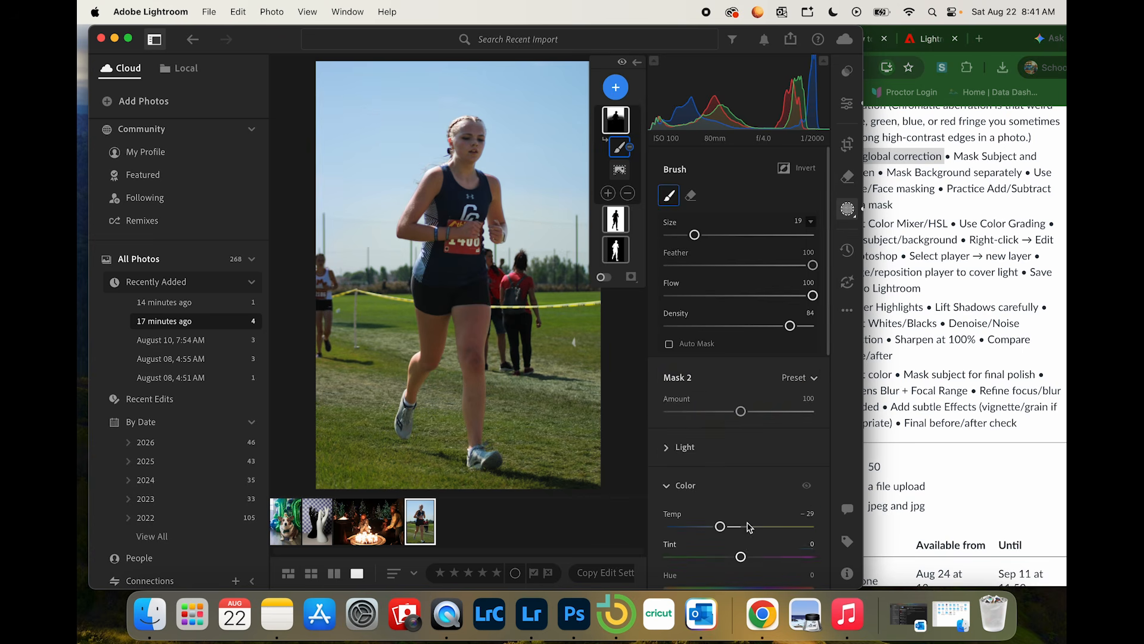
pyautogui.moveTo(444, 240)
pyautogui.mouseDown()
pyautogui.moveTo(475, 236)
pyautogui.moveTo(475, 269)
pyautogui.moveTo(454, 226)
pyautogui.moveTo(479, 263)
pyautogui.moveTo(459, 251)
pyautogui.mouseUp()
# Step: Check the Runner tasks in Chrome and, back in Lightroom, add the other recent import to the view to open the basketball photo
pyautogui.click(986, 284)
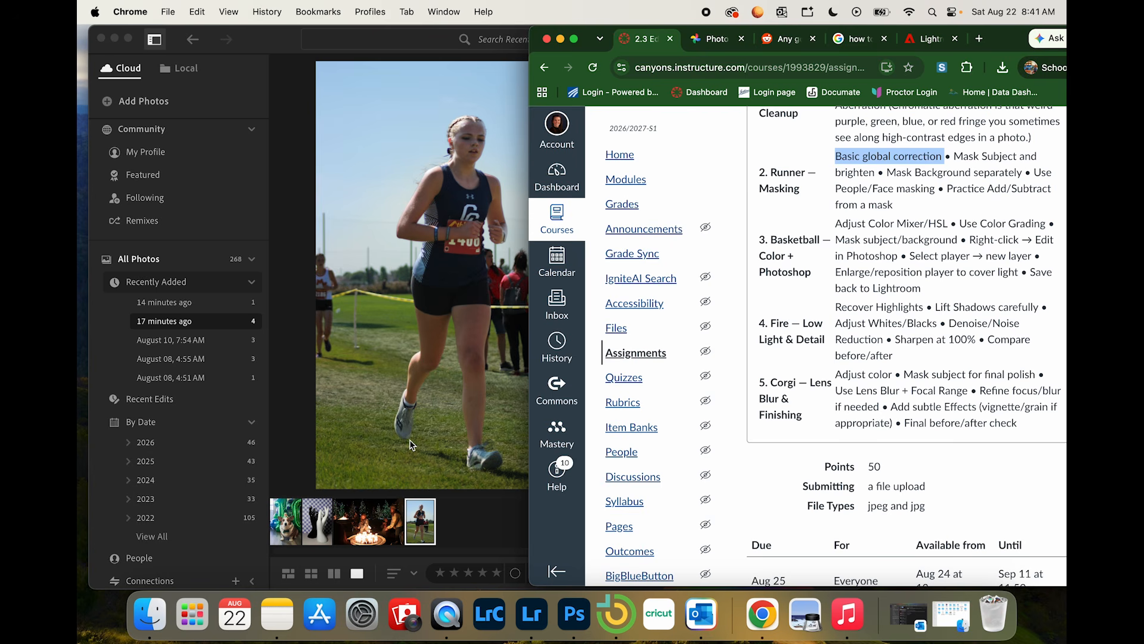
pyautogui.click(445, 536)
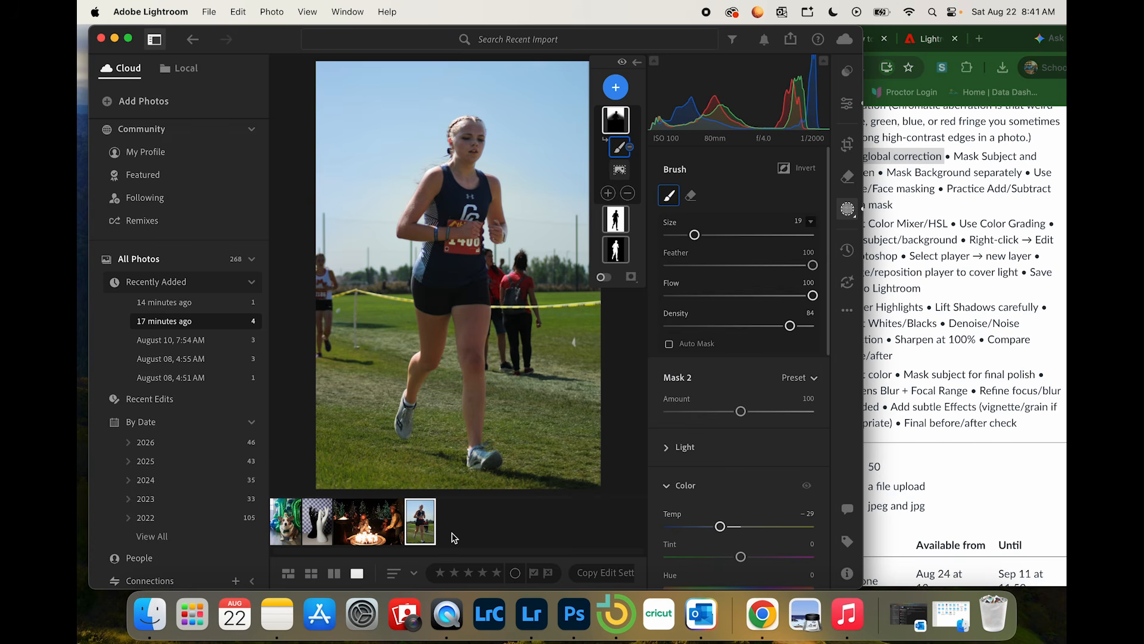
pyautogui.keyDown('super'); pyautogui.click(208, 310); pyautogui.keyUp('super')
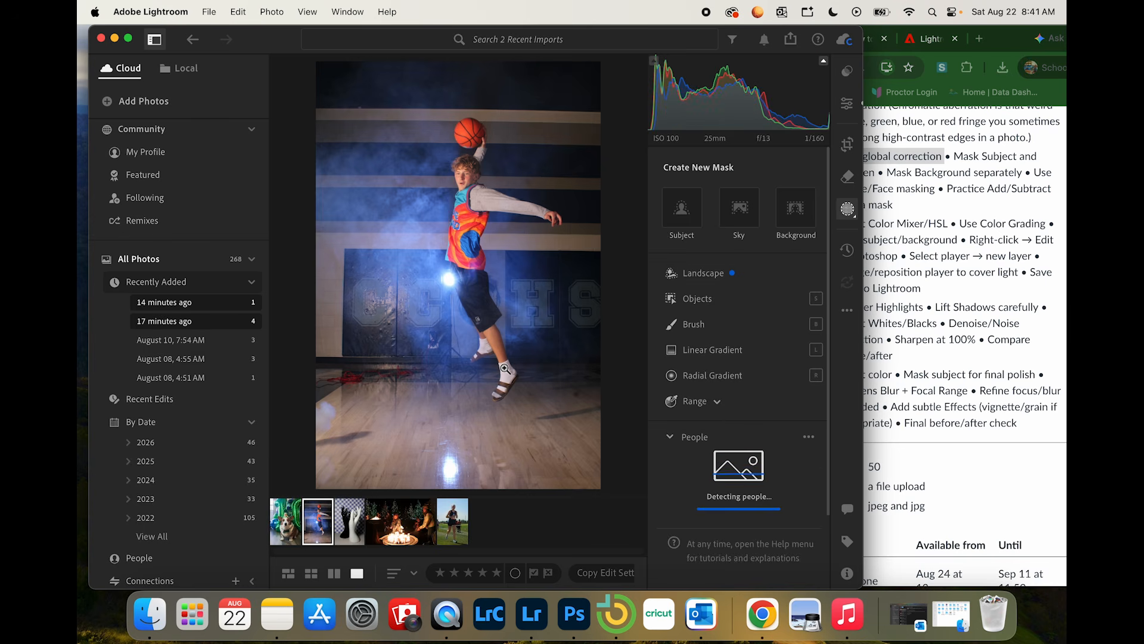
# Step: Switch to Chrome to read the Basketball color and Photoshop tasks, and return to Lightroom
pyautogui.click(991, 190)
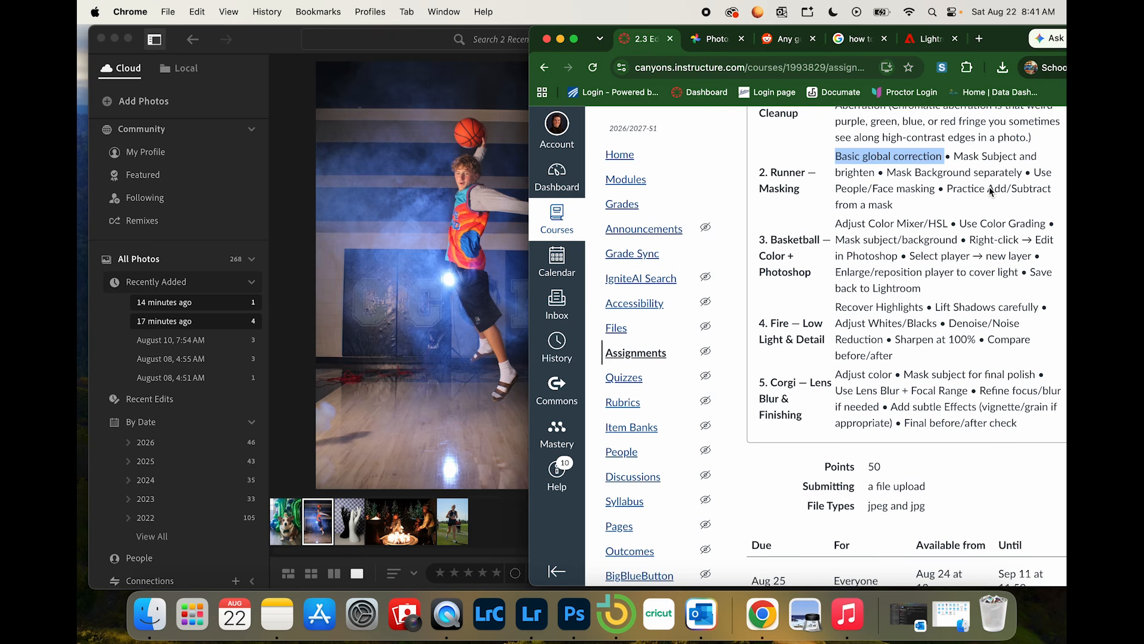
pyautogui.scroll(-1, 991, 191)
pyautogui.click(447, 277)
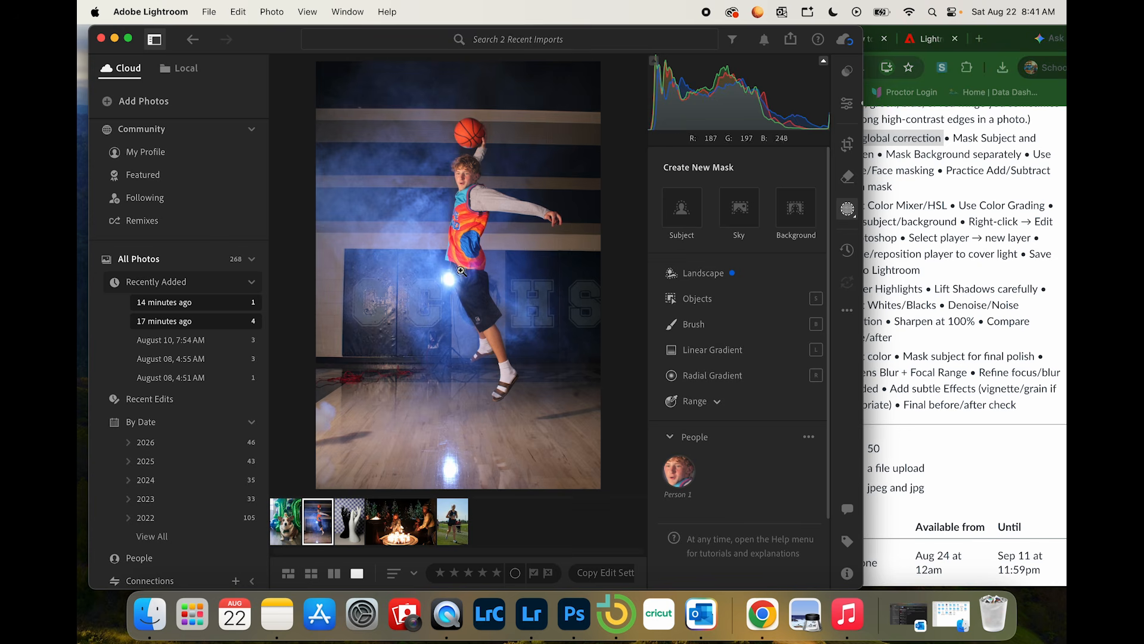
# Step: In the basketball photo's Color Mixer, set the reds to Hue +42, Saturation +23 and Luminance +50
pyautogui.click(858, 208)
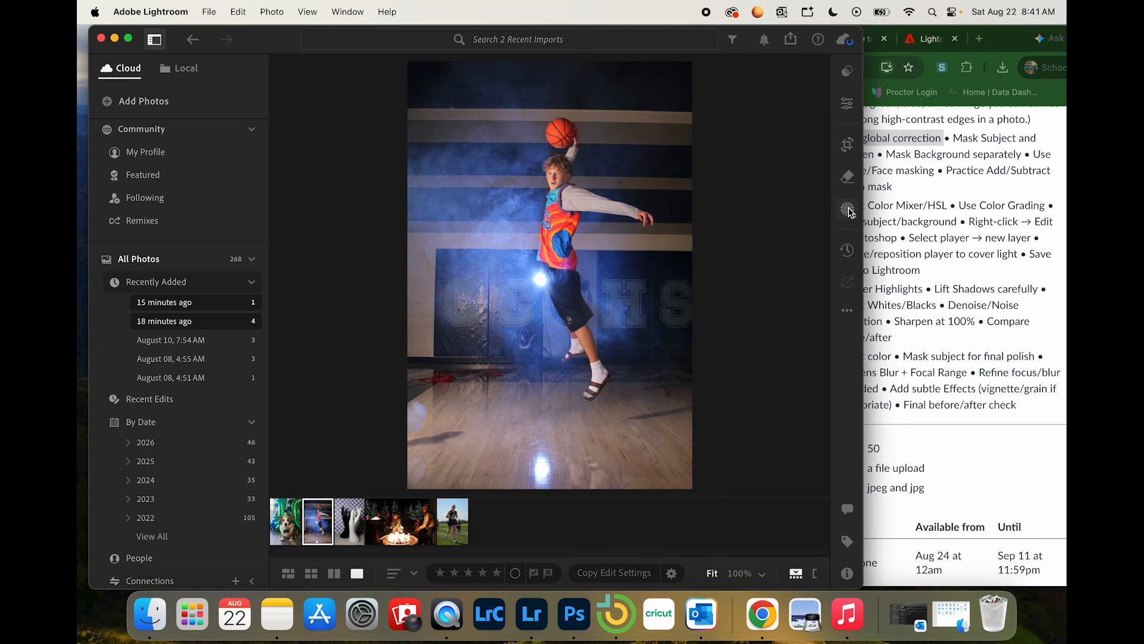
pyautogui.click(845, 105)
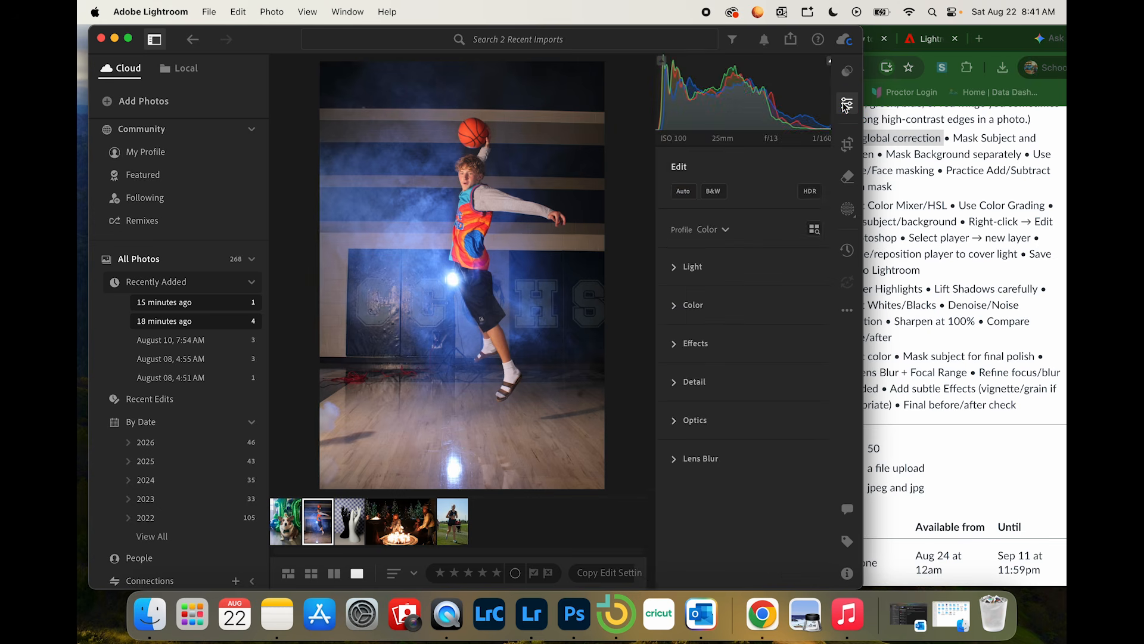
pyautogui.click(665, 307)
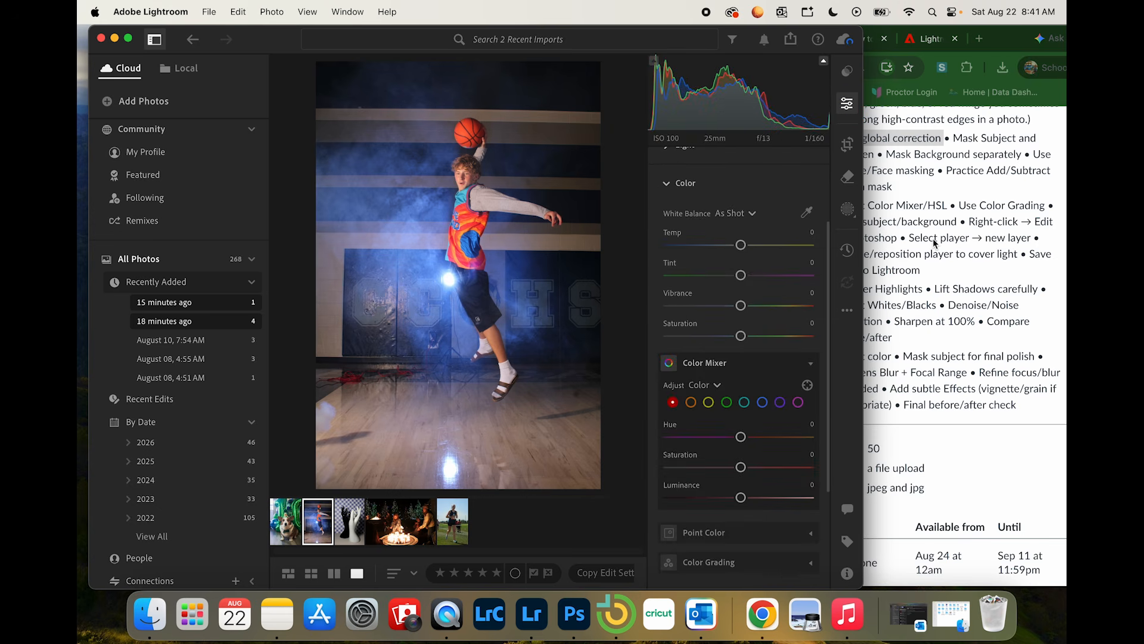
pyautogui.scroll(-3, 741, 405)
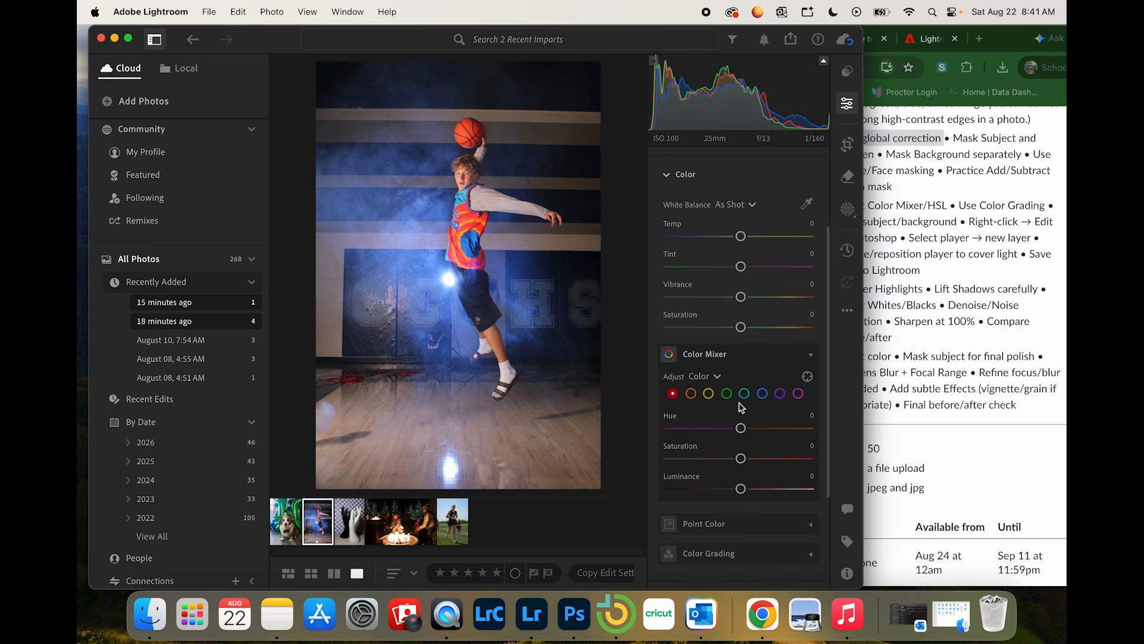
pyautogui.scroll(-1, 742, 408)
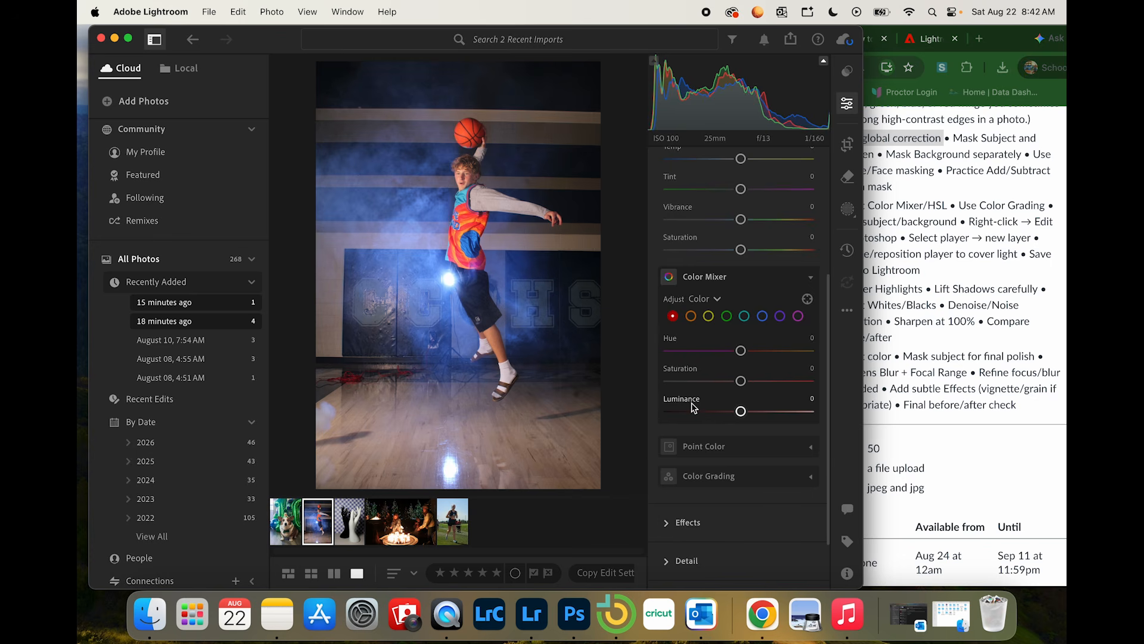
pyautogui.moveTo(741, 351); pyautogui.dragTo(771, 352)
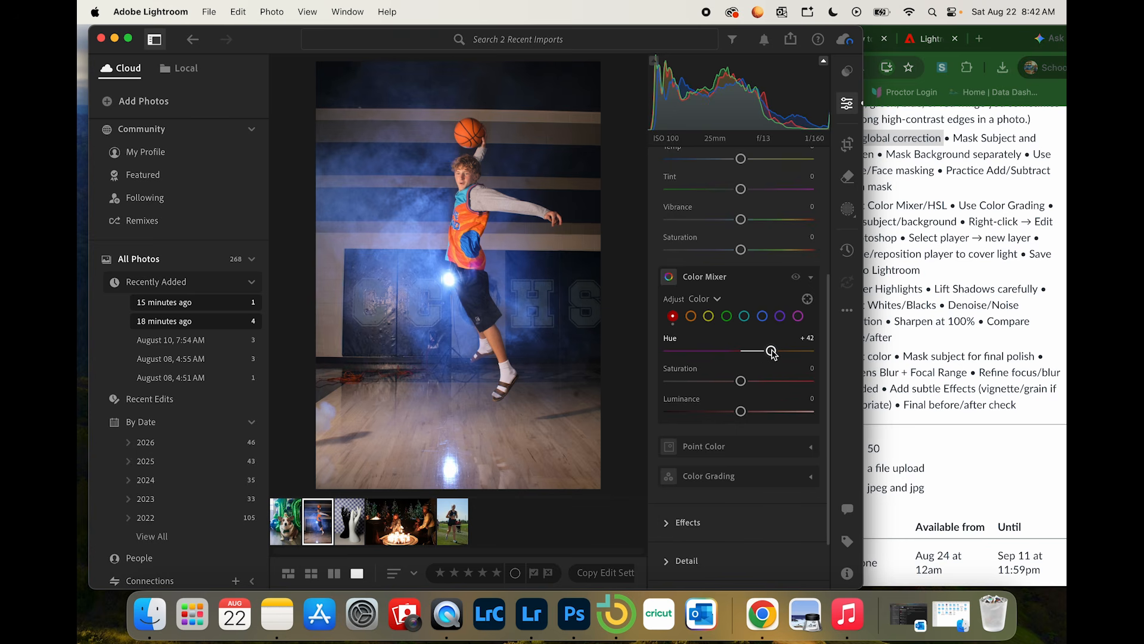
pyautogui.moveTo(741, 381); pyautogui.dragTo(779, 416)
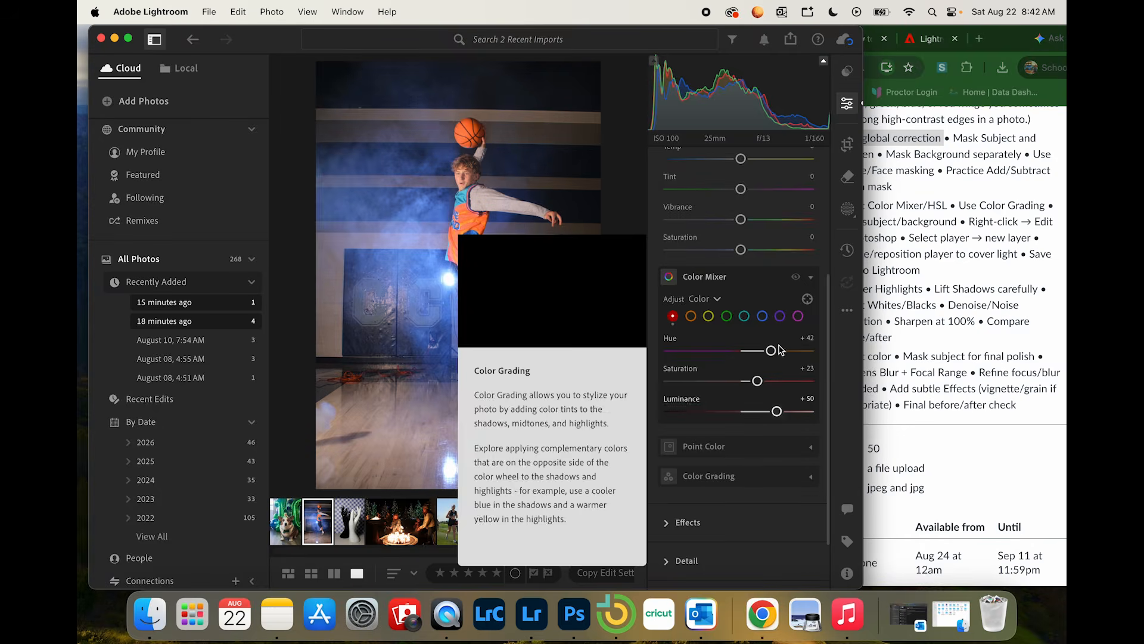
# Step: Color grade the basketball photo with deep blue shadows and warm yellow-orange highlights at about hue 46, saturation 28
pyautogui.click(810, 479)
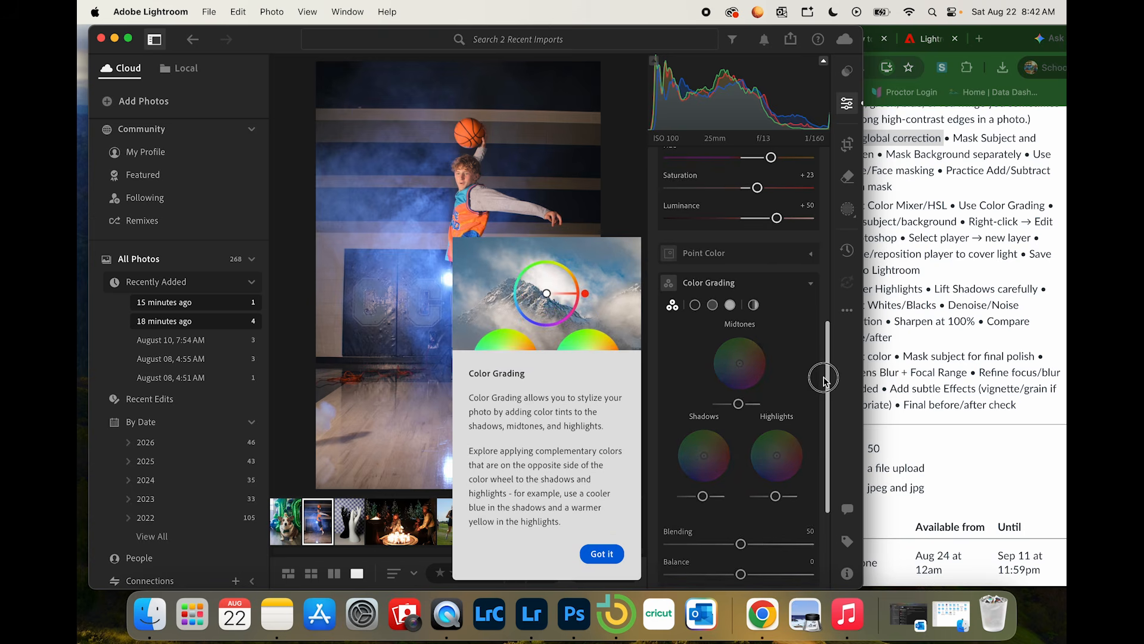
pyautogui.scroll(-3, 801, 451)
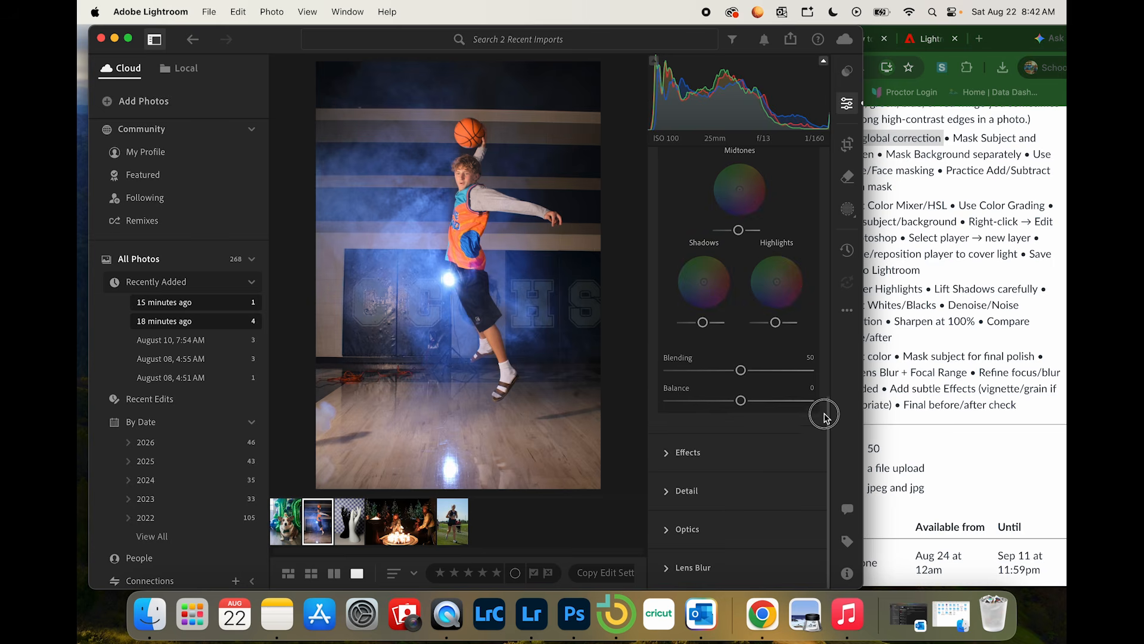
pyautogui.moveTo(828, 419); pyautogui.dragTo(826, 358)
pyautogui.moveTo(736, 289)
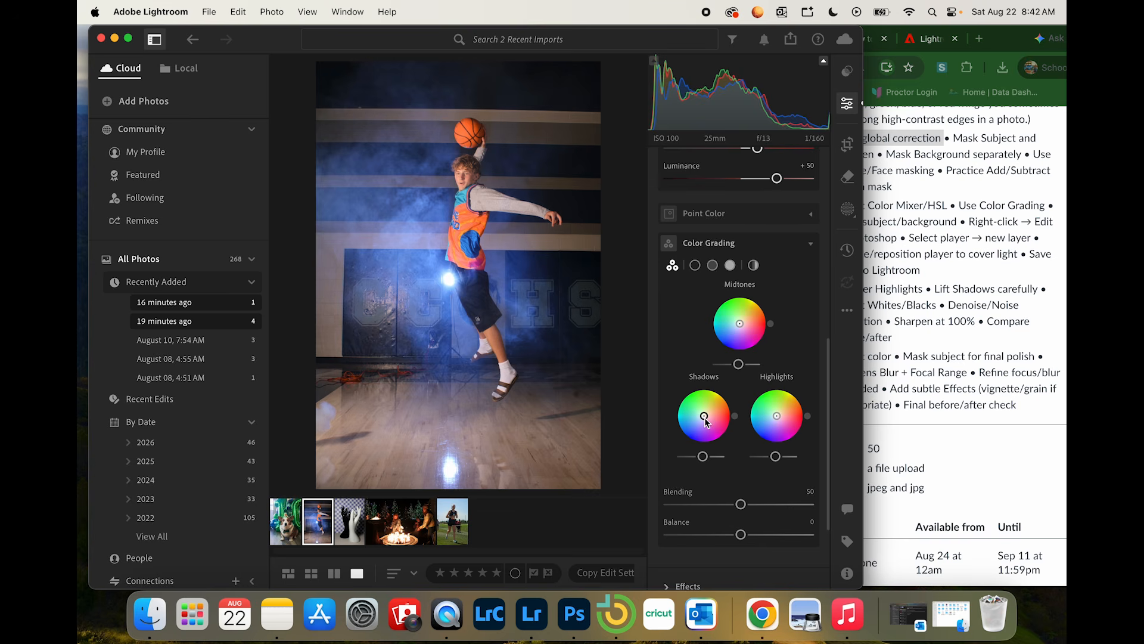
pyautogui.moveTo(704, 419); pyautogui.dragTo(701, 423)
pyautogui.moveTo(777, 417); pyautogui.dragTo(783, 415)
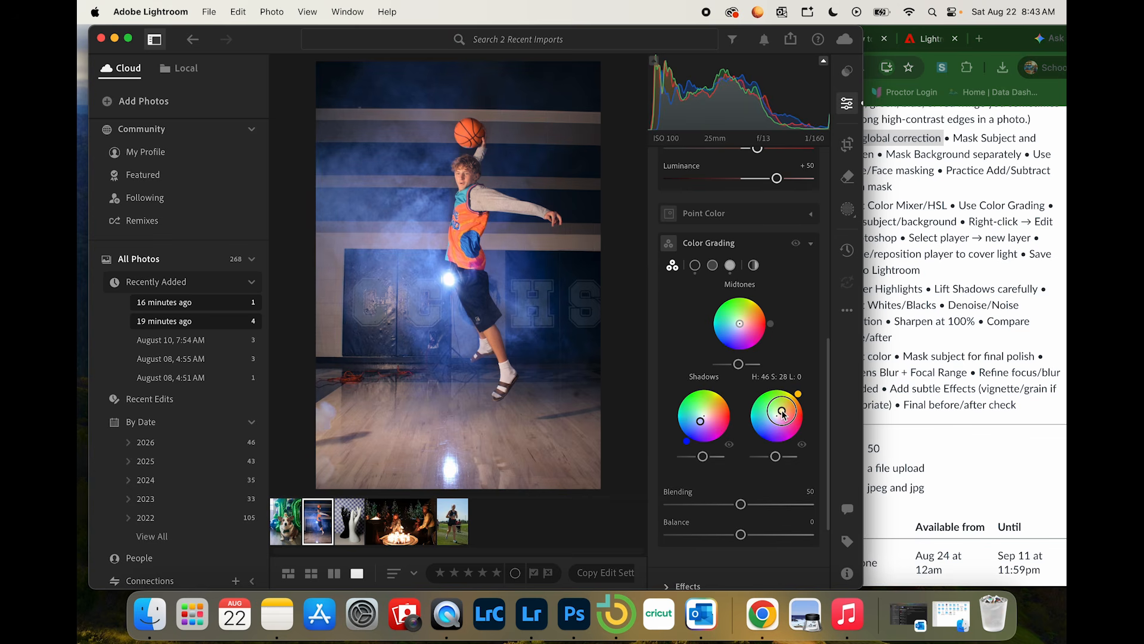
pyautogui.moveTo(783, 415); pyautogui.dragTo(782, 414)
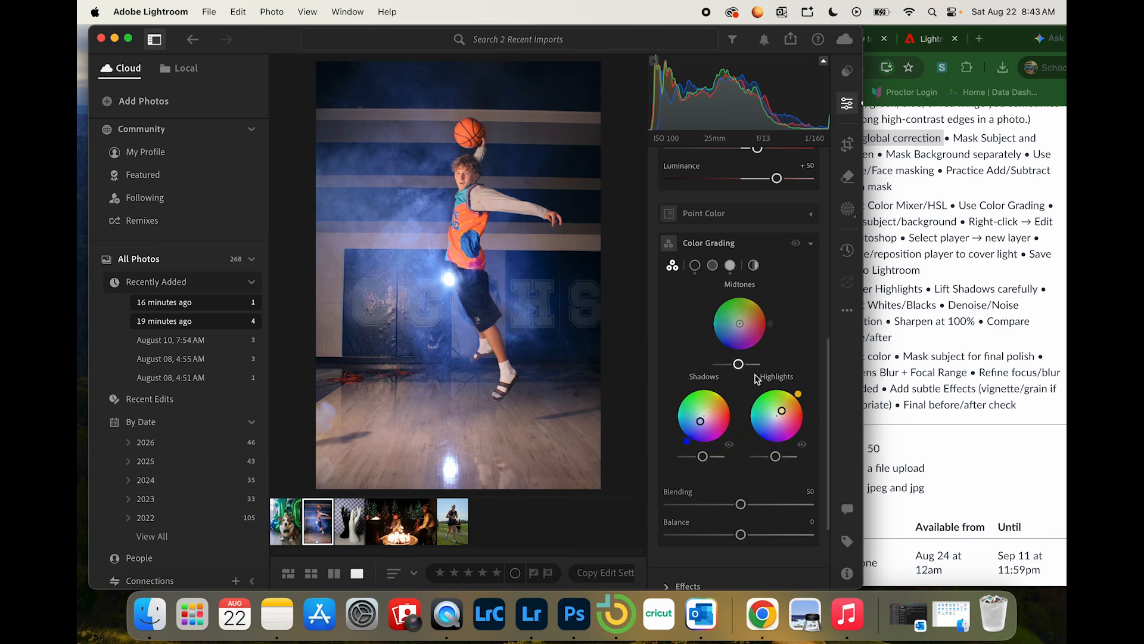
pyautogui.moveTo(700, 421)
pyautogui.mouseDown()
pyautogui.moveTo(691, 441)
pyautogui.moveTo(696, 429)
pyautogui.mouseUp()
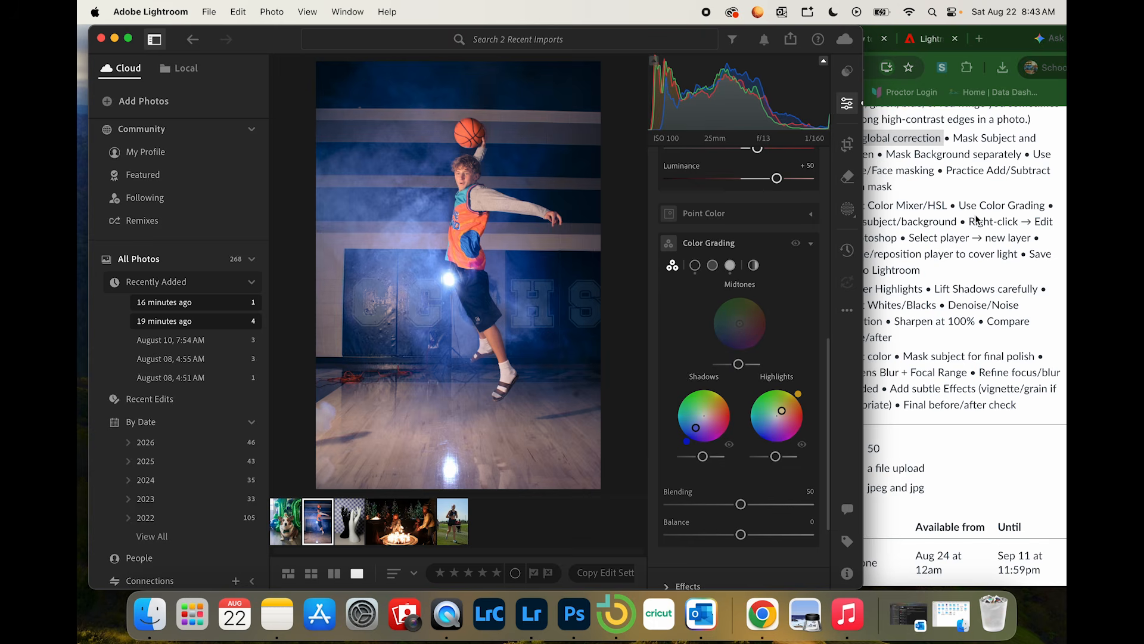
# Step: Recheck the Basketball tasks in Chrome and, back in Lightroom, add a Subject mask to the player with Contrast at +64
pyautogui.press('super+Tab')
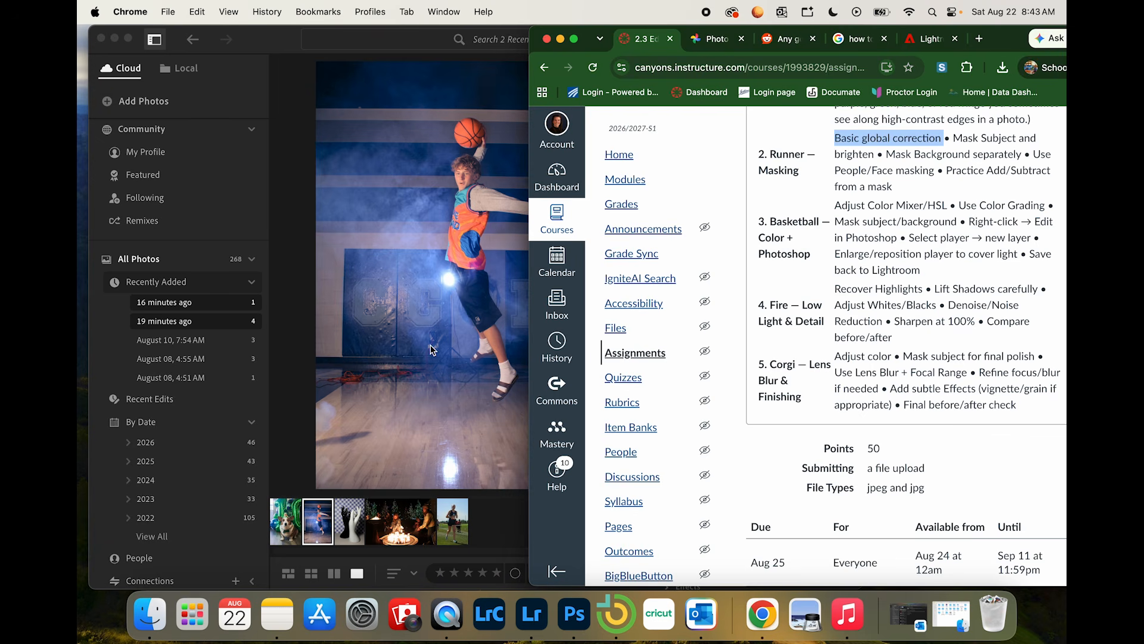
pyautogui.press('super+Tab')
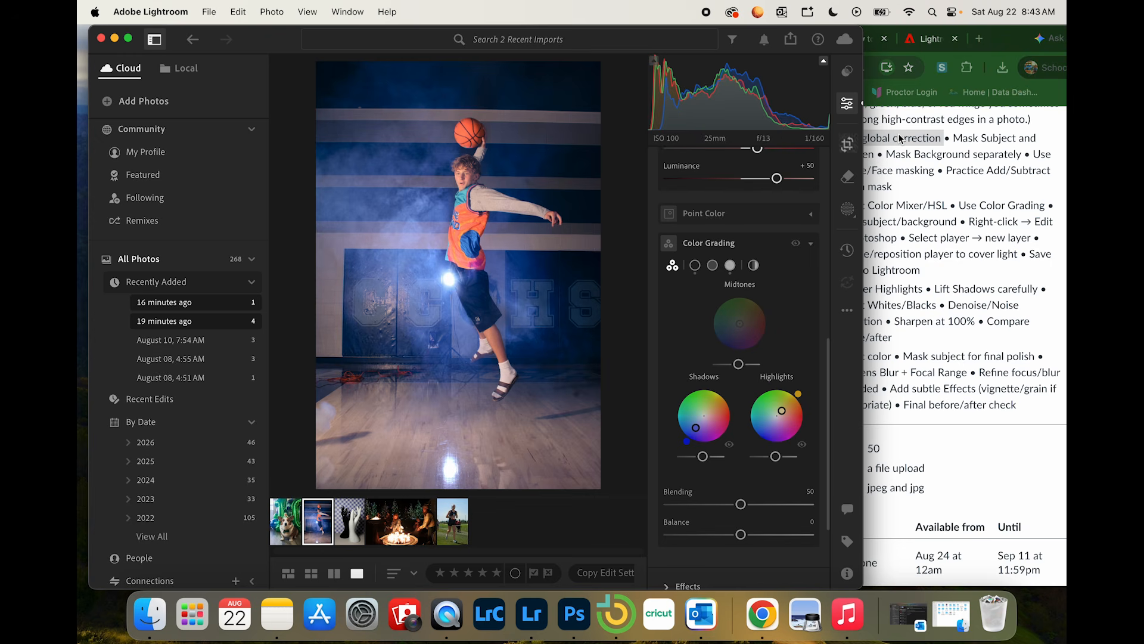
pyautogui.click(847, 103)
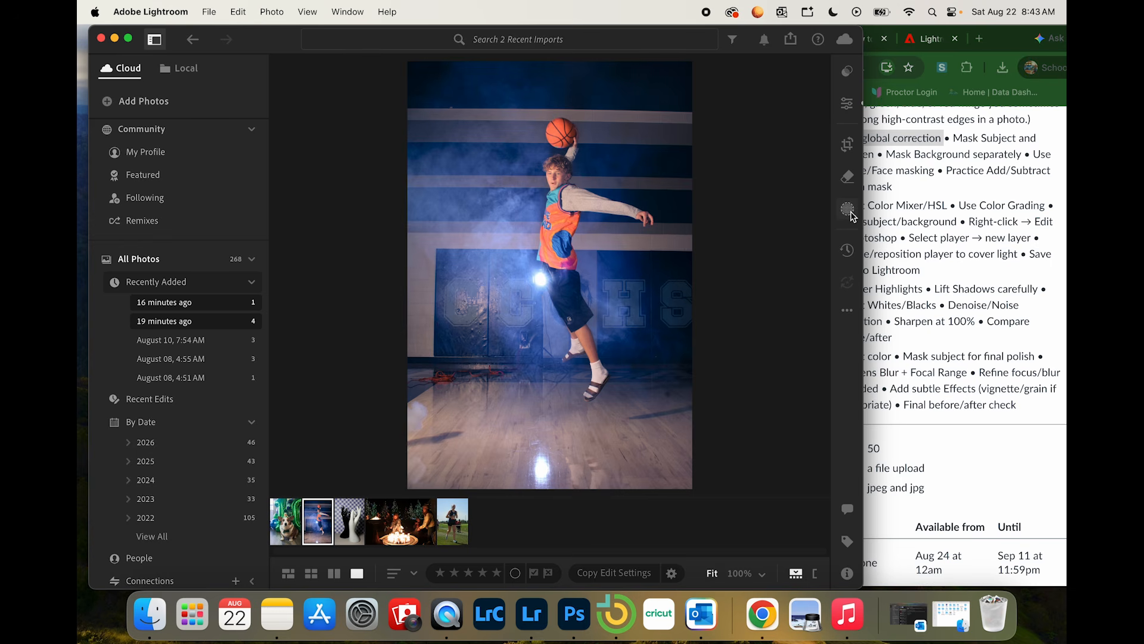
pyautogui.click(848, 210)
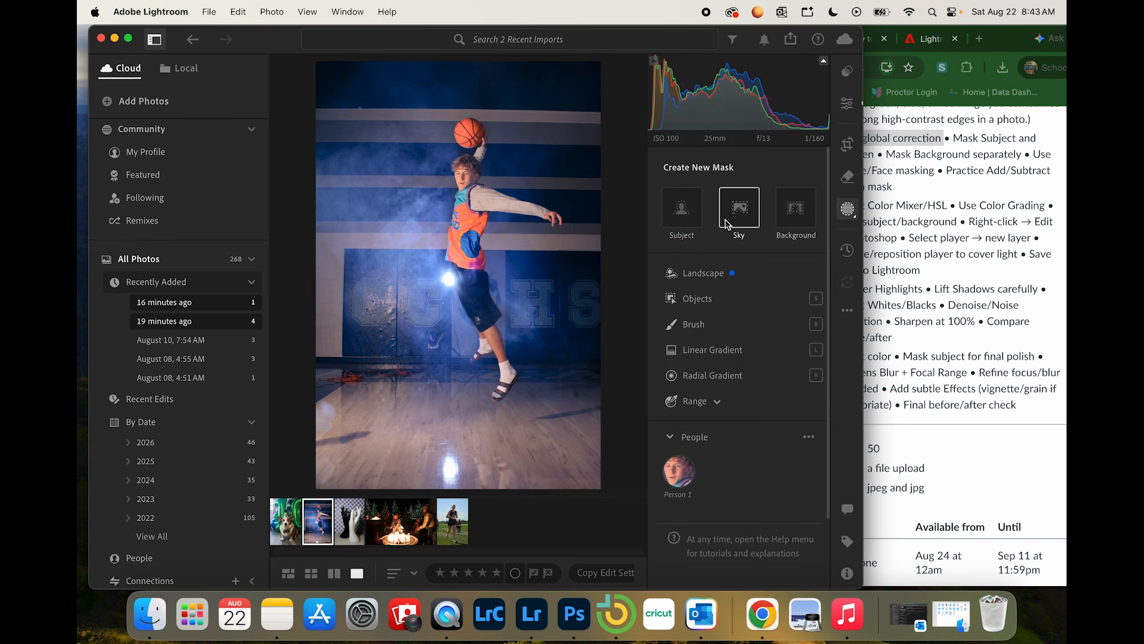
pyautogui.click(682, 218)
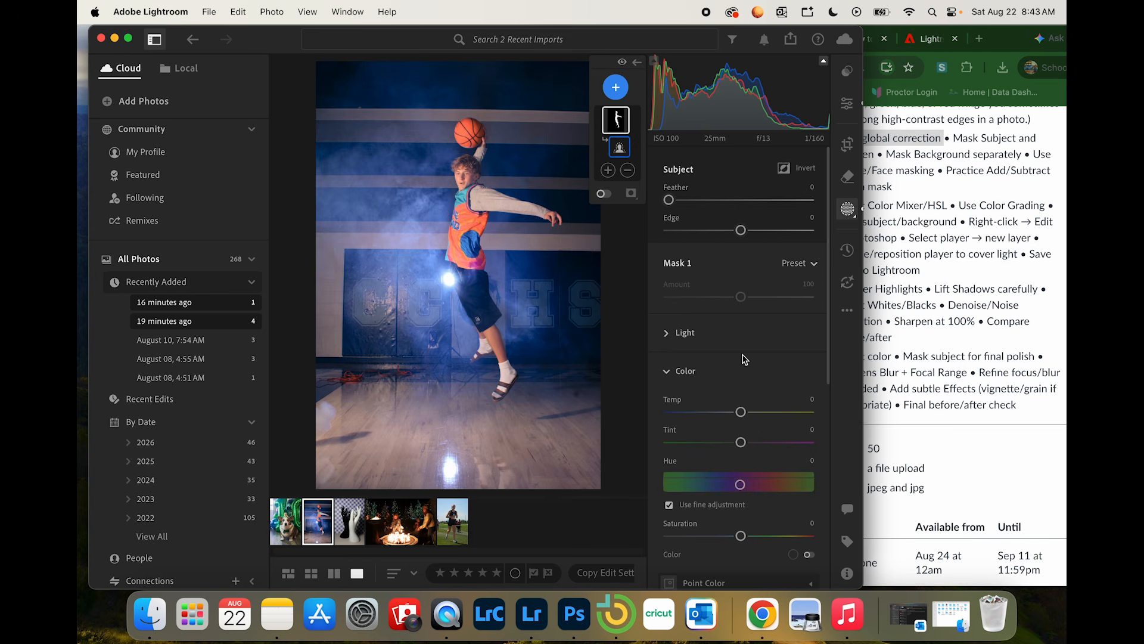
pyautogui.click(677, 332)
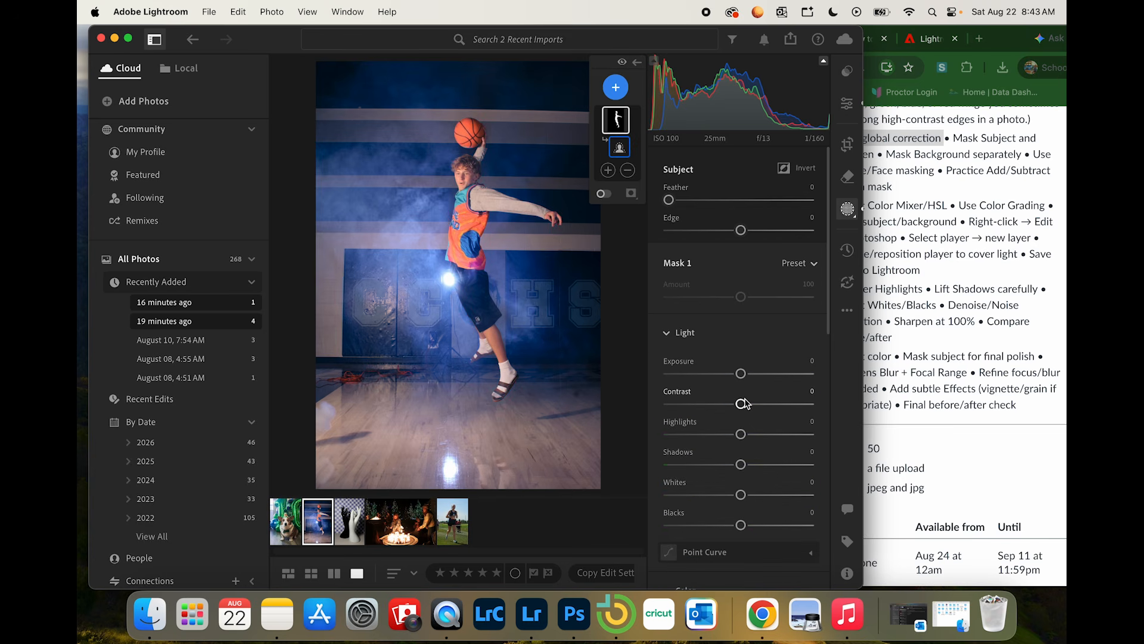
pyautogui.moveTo(741, 404); pyautogui.dragTo(787, 406)
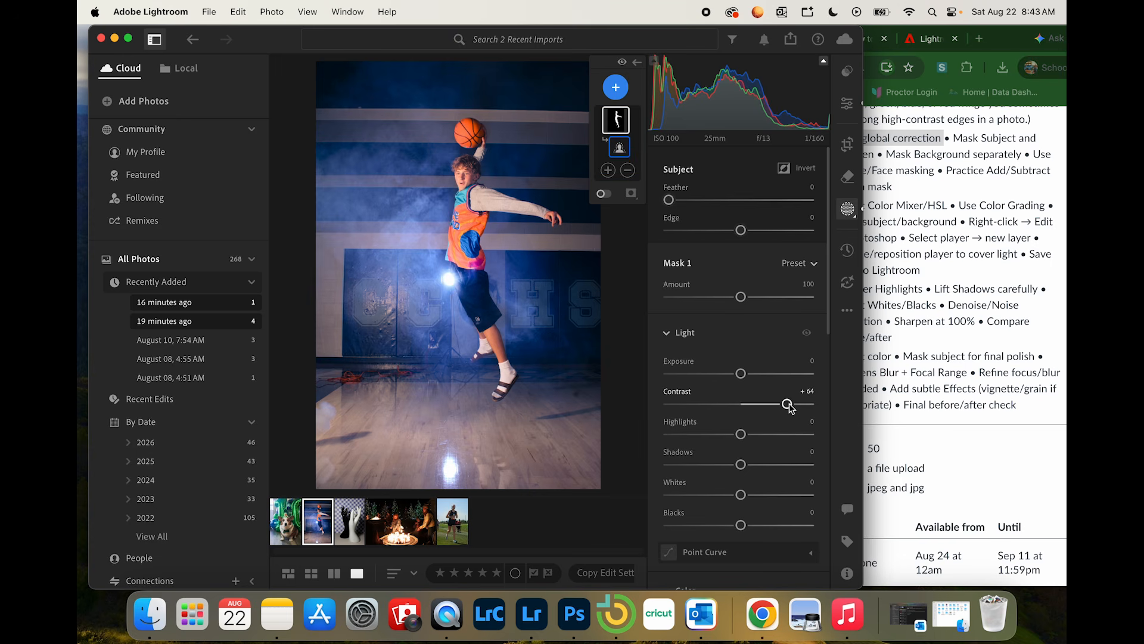
# Step: Recheck the Basketball tasks in Chrome and, back in Lightroom, duplicate and invert the player's mask with Exposure at -0.48 to darken the background
pyautogui.click(920, 314)
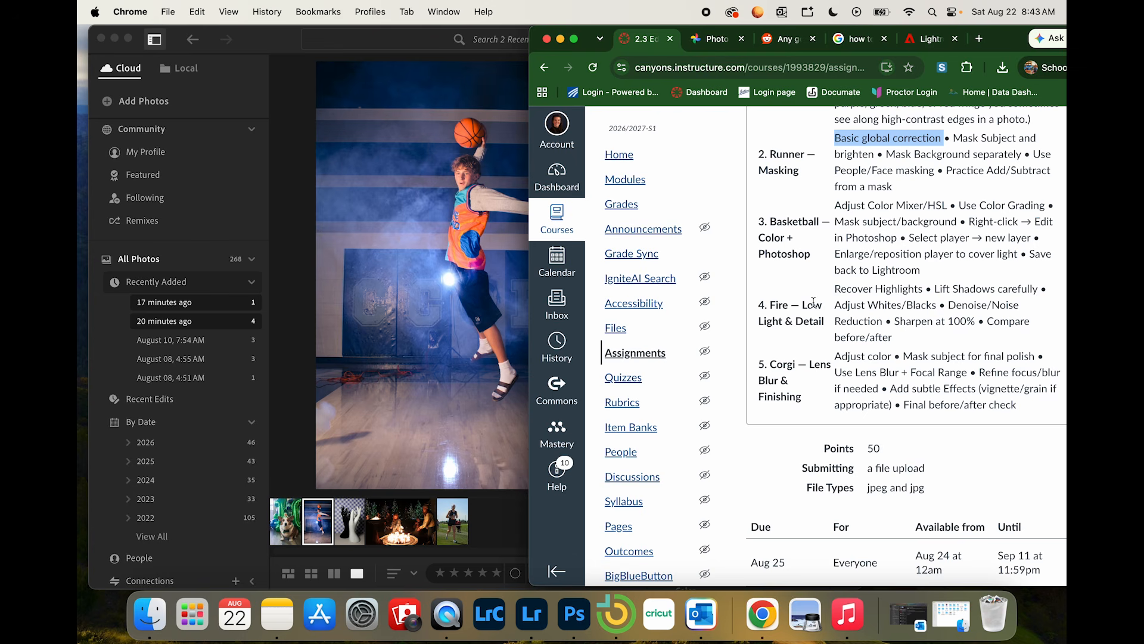
pyautogui.click(405, 338)
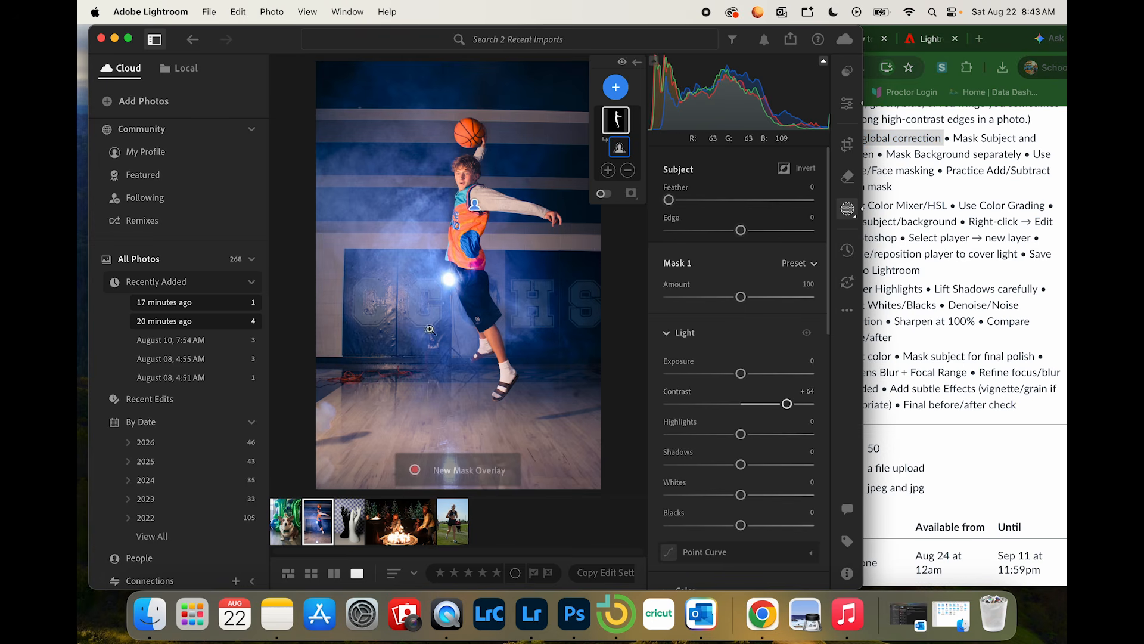
pyautogui.rightClick(618, 124)
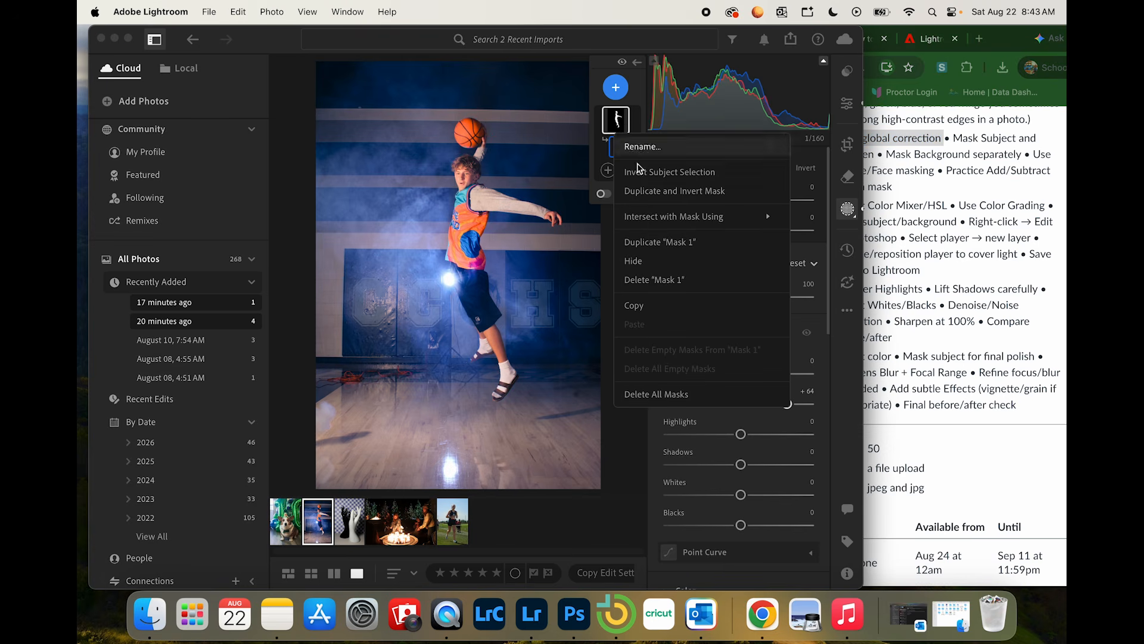
pyautogui.click(661, 190)
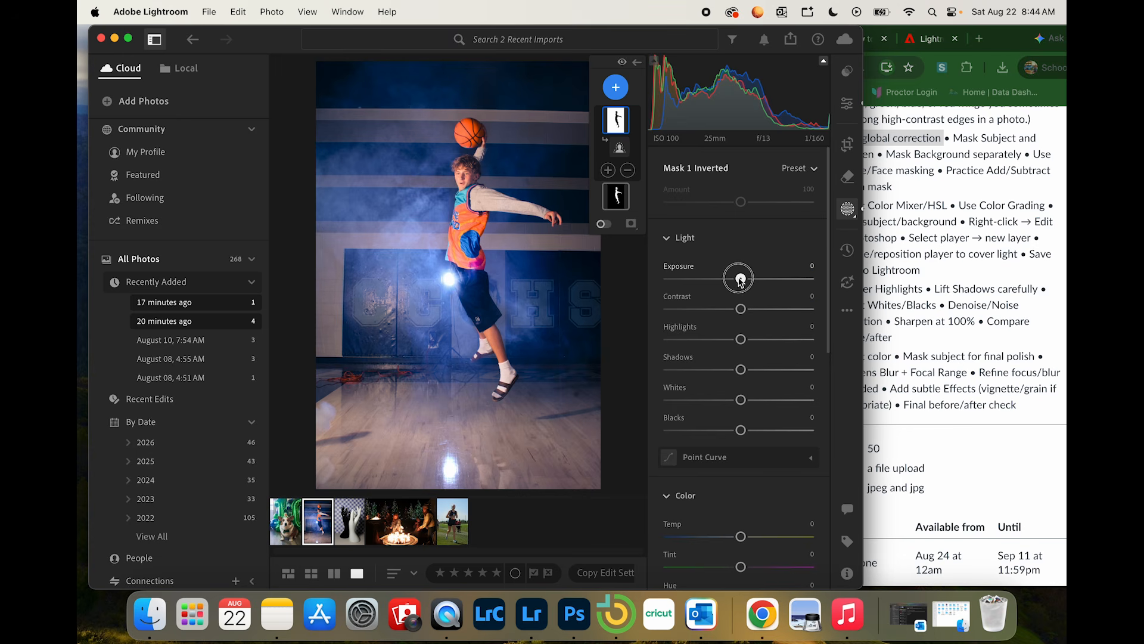
pyautogui.moveTo(741, 278); pyautogui.dragTo(732, 281)
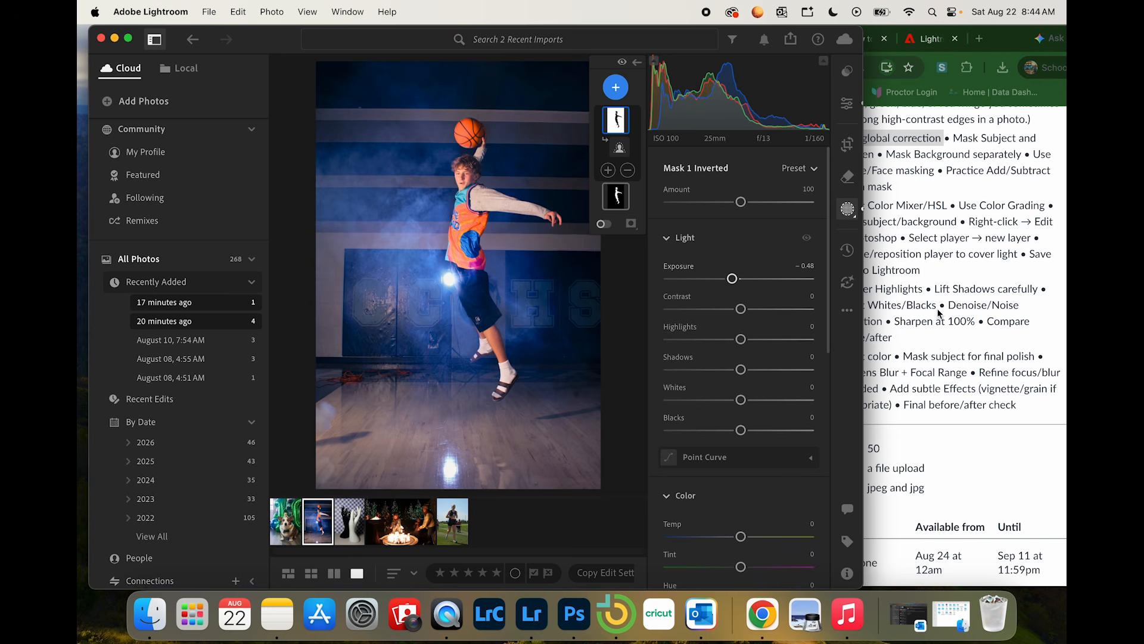
pyautogui.click(846, 212)
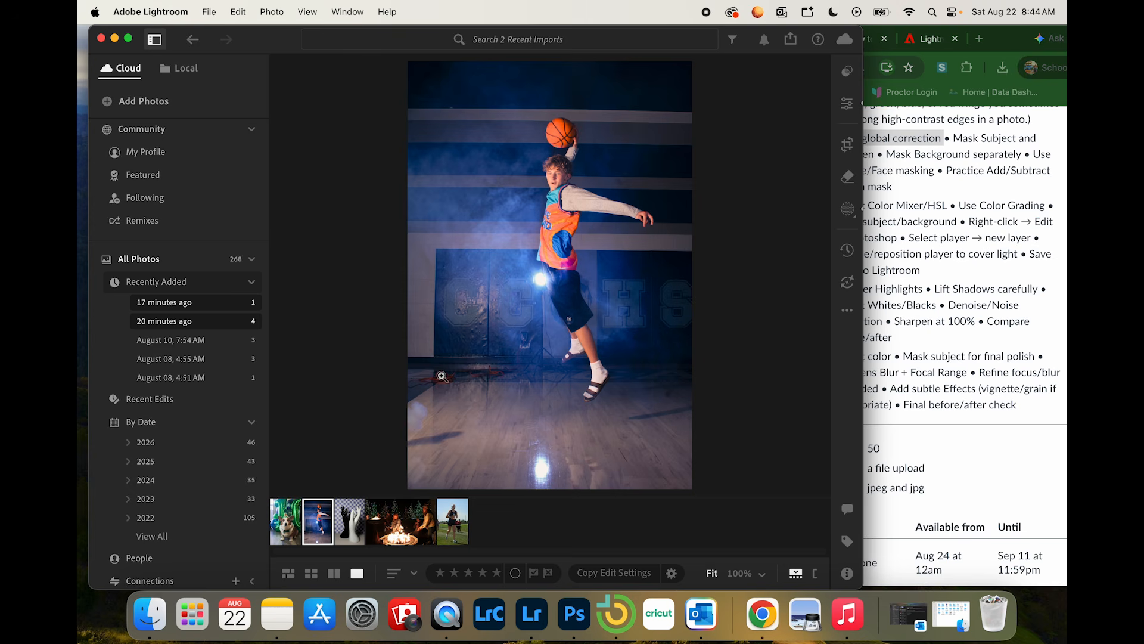
# Step: Remove the orange cables along the base of the gym wall with the Generative AI Remove tool at size 26
pyautogui.click(846, 176)
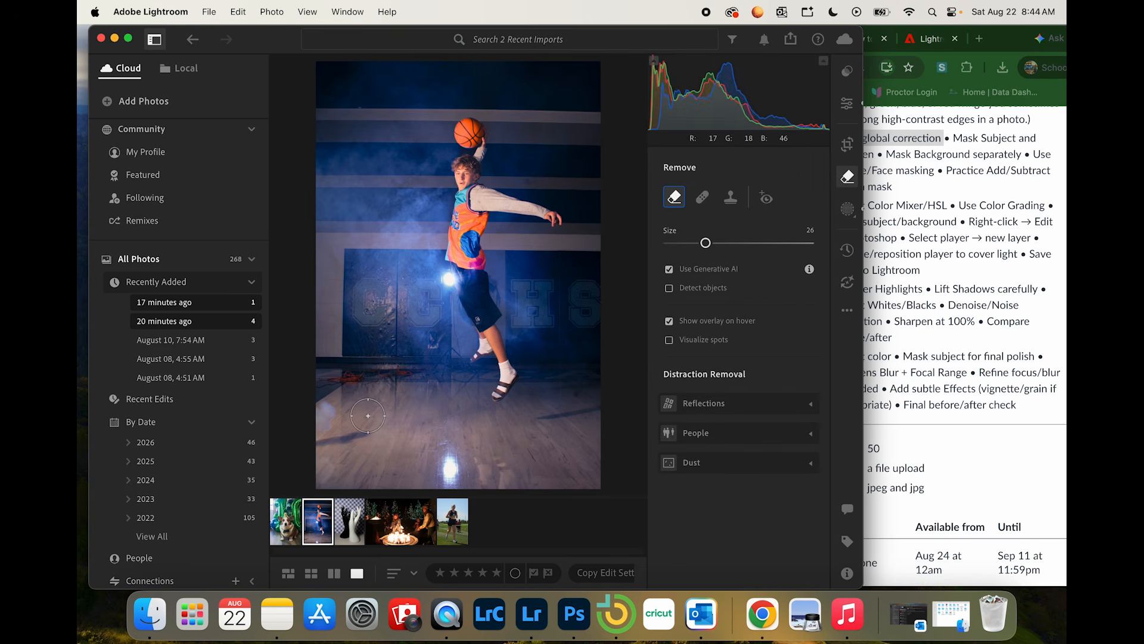
pyautogui.scroll(5, 409, 377)
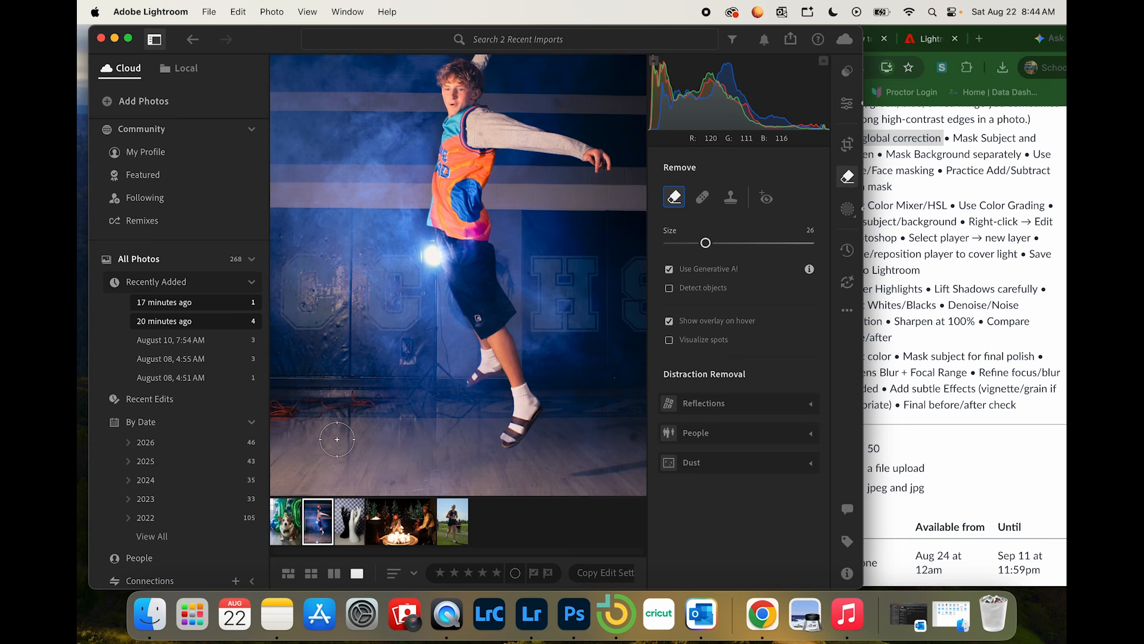
pyautogui.scroll(-2, 411, 369)
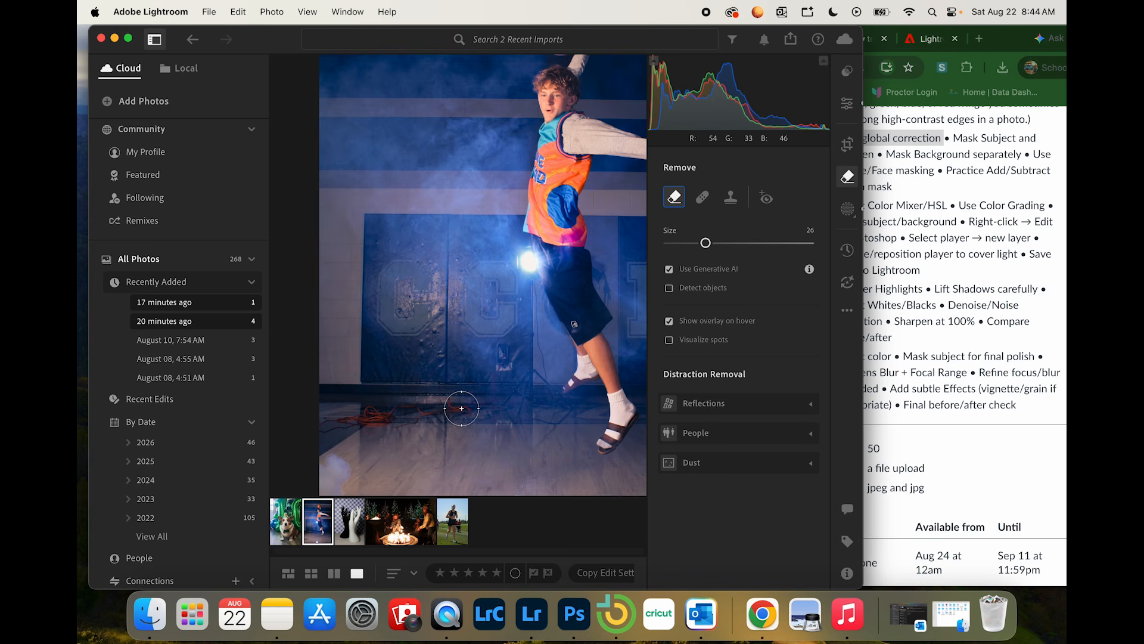
pyautogui.moveTo(462, 408); pyautogui.dragTo(332, 425)
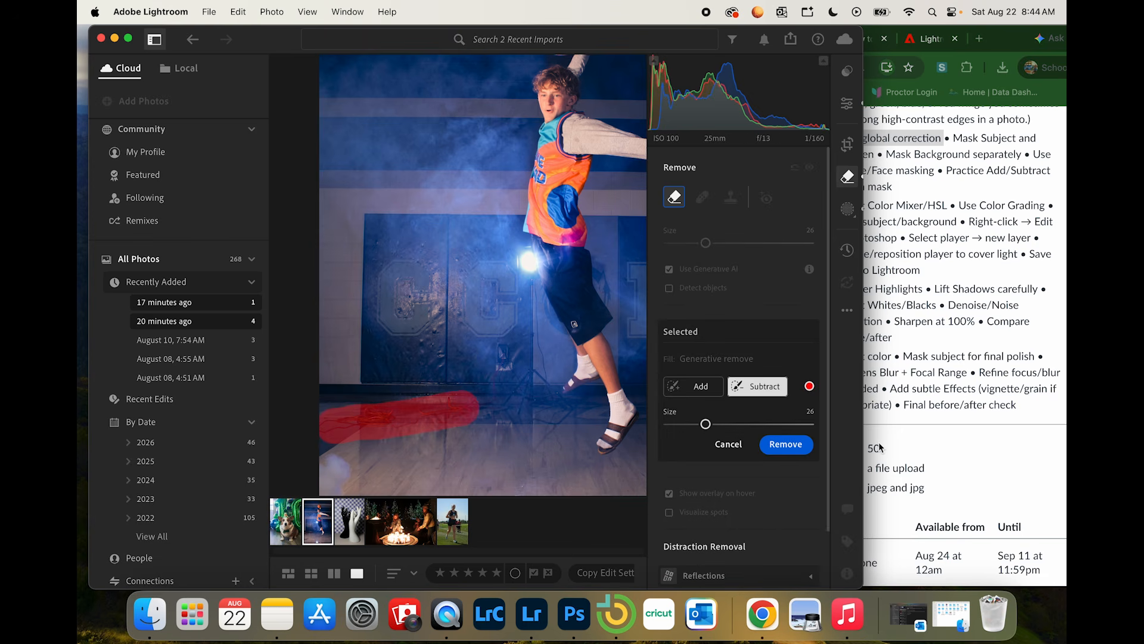
pyautogui.click(792, 448)
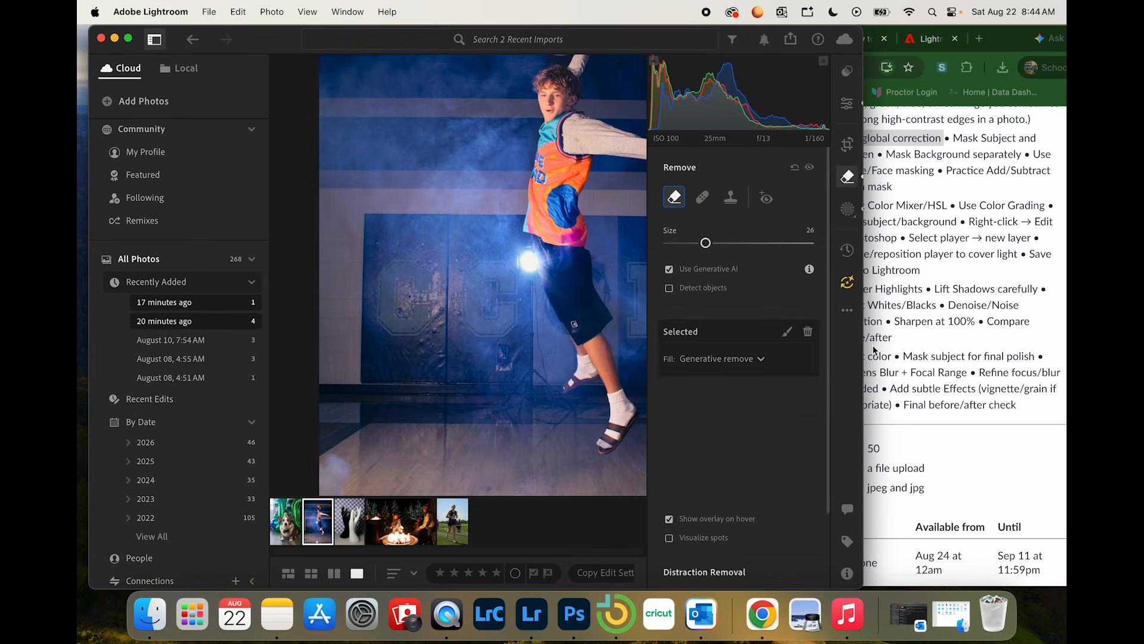
pyautogui.press('super+minus')
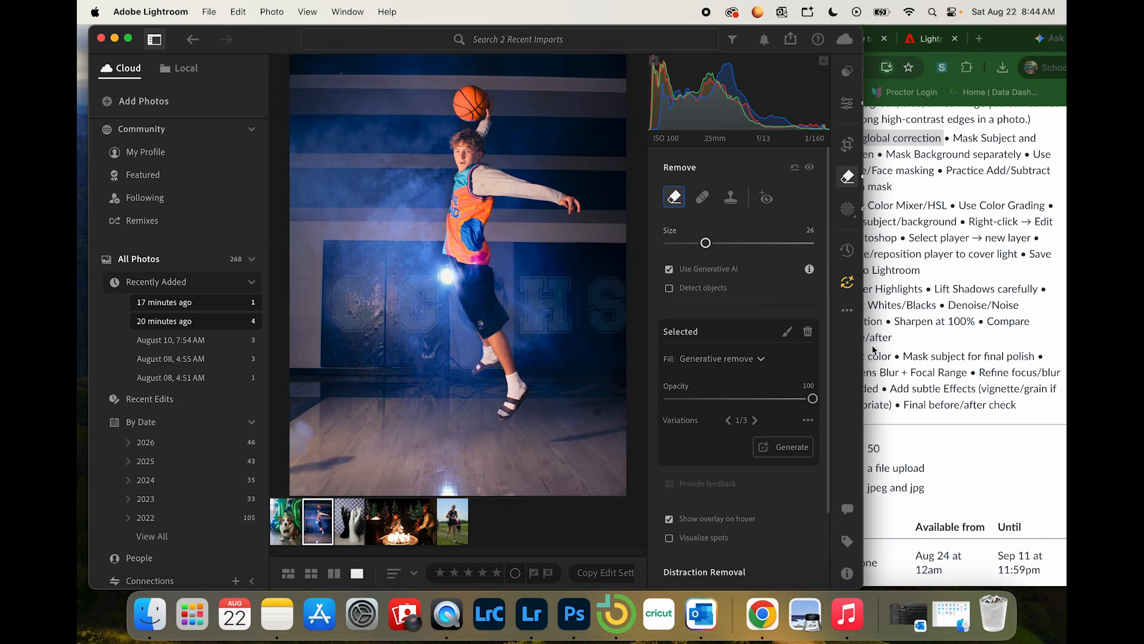
pyautogui.press('super+minus')
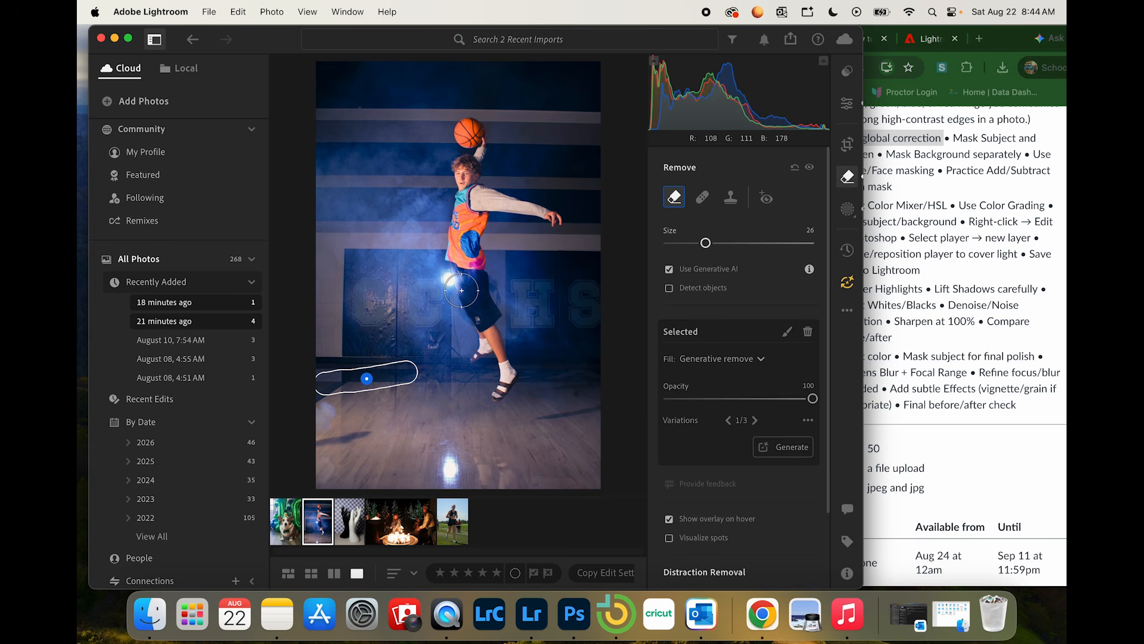
# Step: Send the basketball photo to Photoshop for editing, switch to Photoshop and move its window fully into view
pyautogui.rightClick(324, 532)
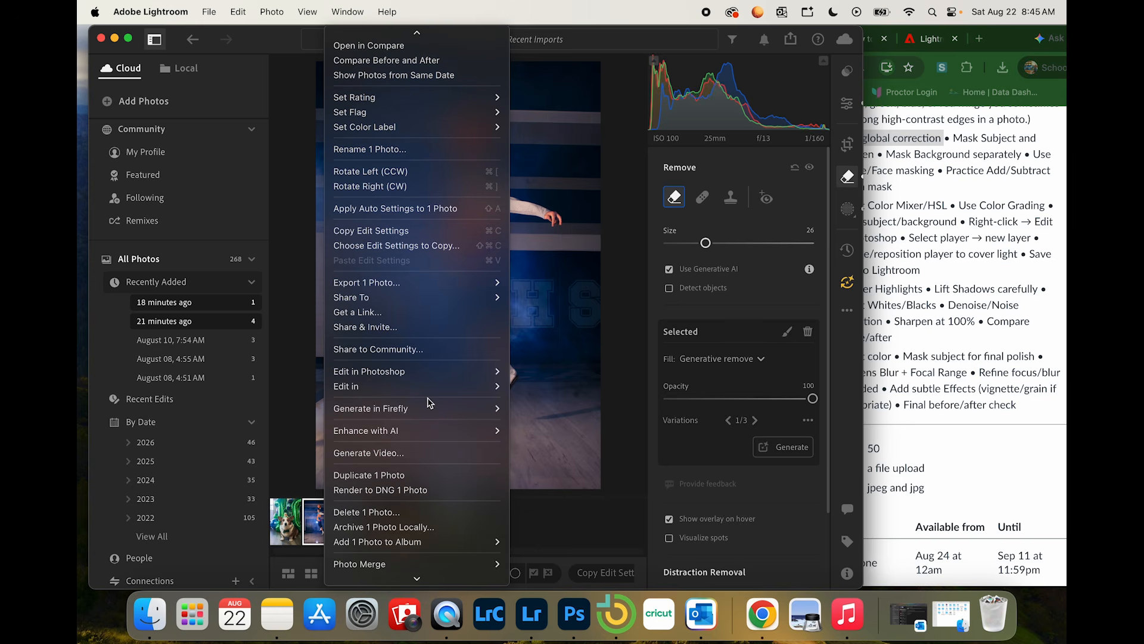
pyautogui.moveTo(420, 379)
pyautogui.click(540, 371)
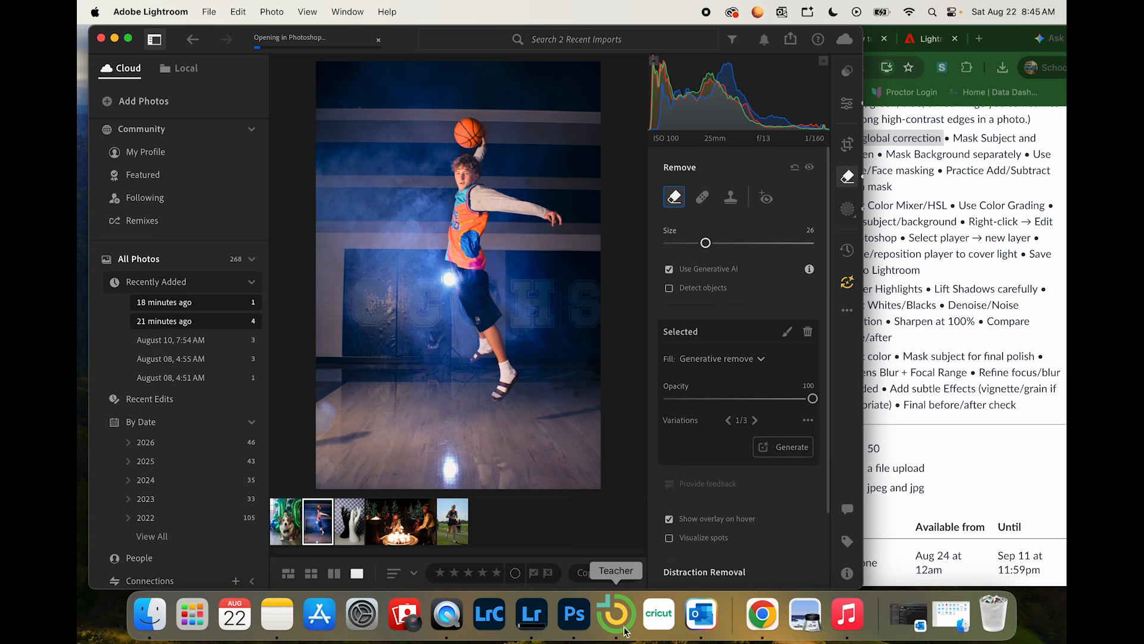
pyautogui.click(577, 623)
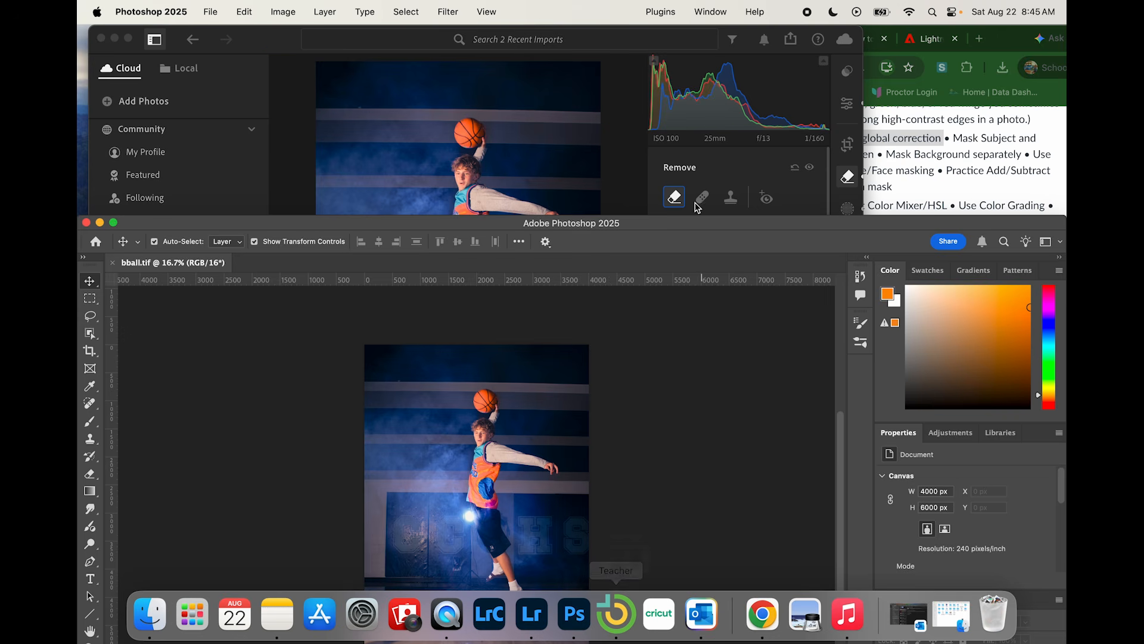
pyautogui.moveTo(613, 223); pyautogui.dragTo(609, 26)
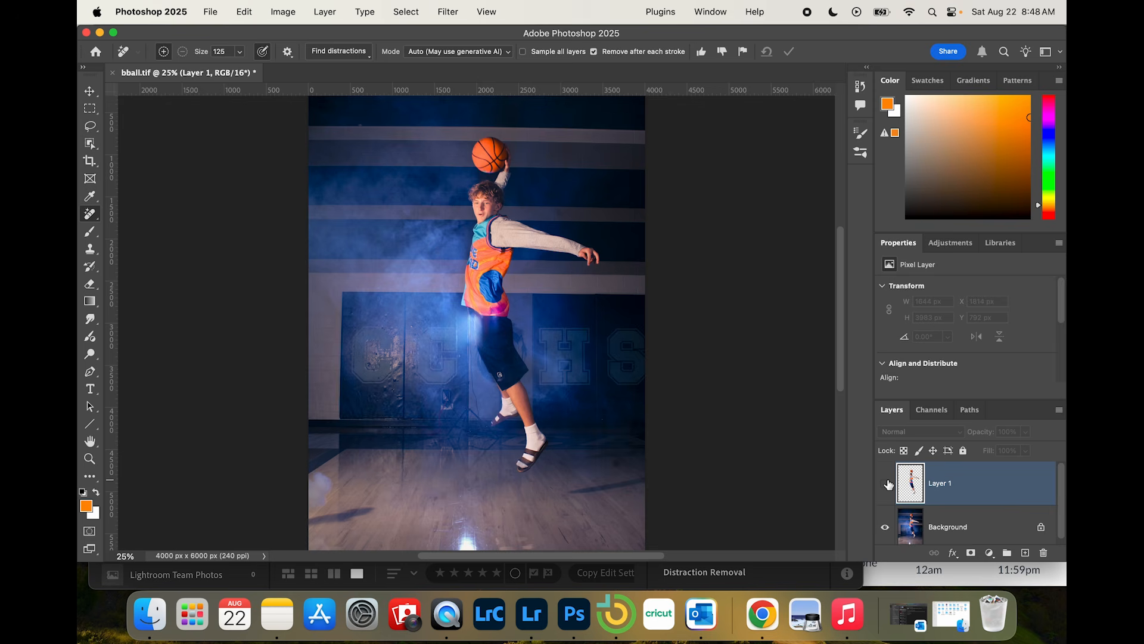
# Step: Toggle Layer 1's visibility to compare the player with the original Background around the light flare, leaving the layer shown
pyautogui.press('super+equal')
pyautogui.press('super+equal')
pyautogui.press('super+equal')
pyautogui.press('super+equal')
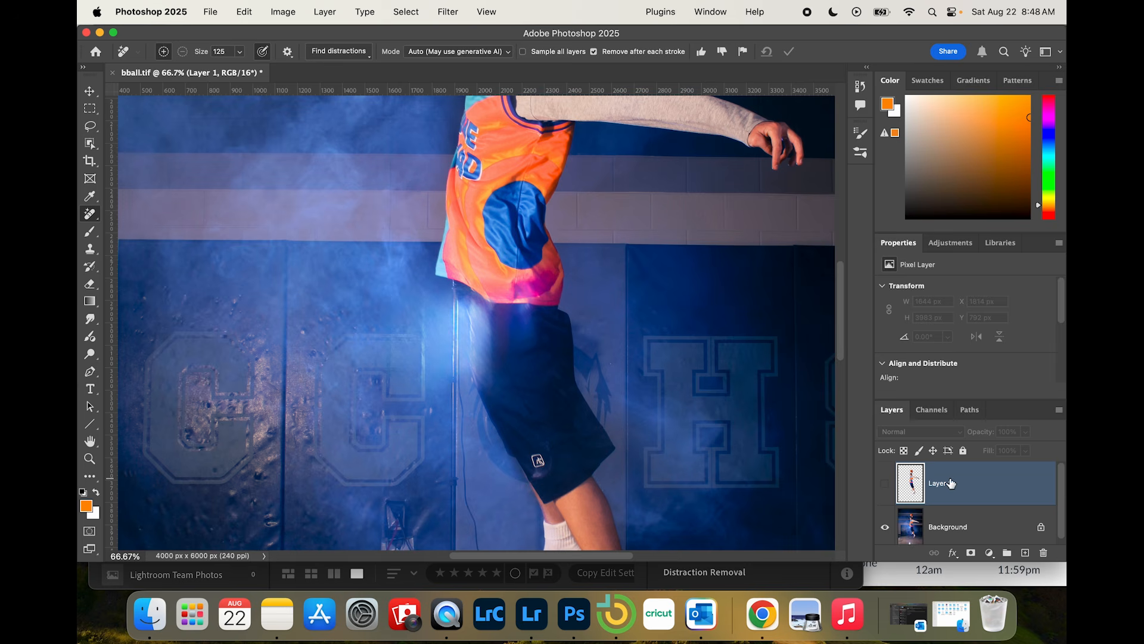
pyautogui.click(885, 485)
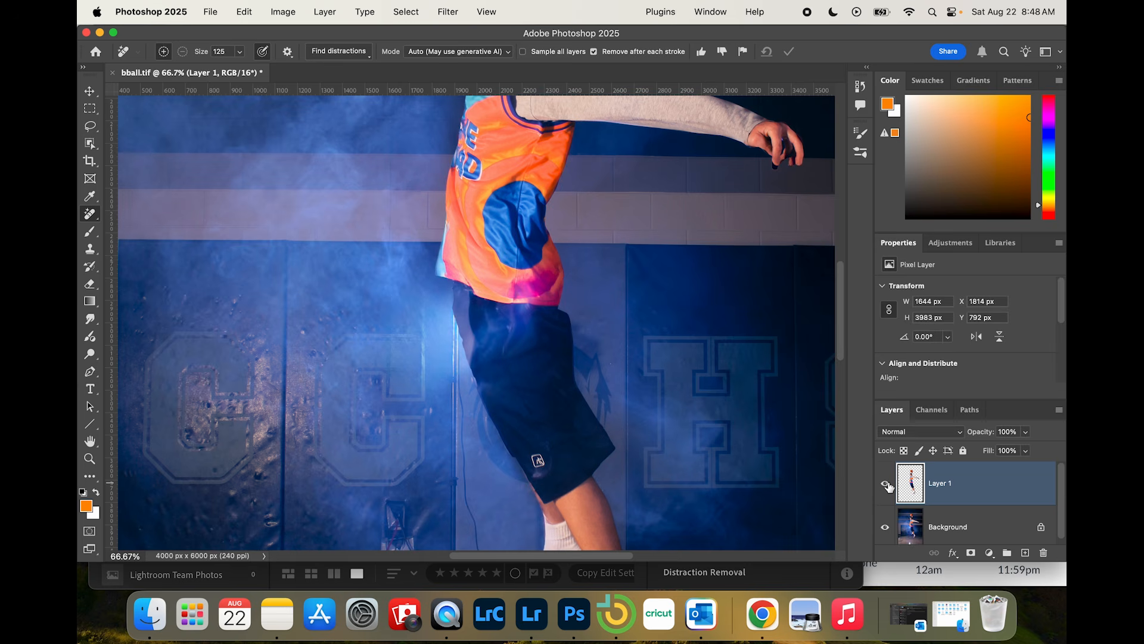
pyautogui.click(887, 484)
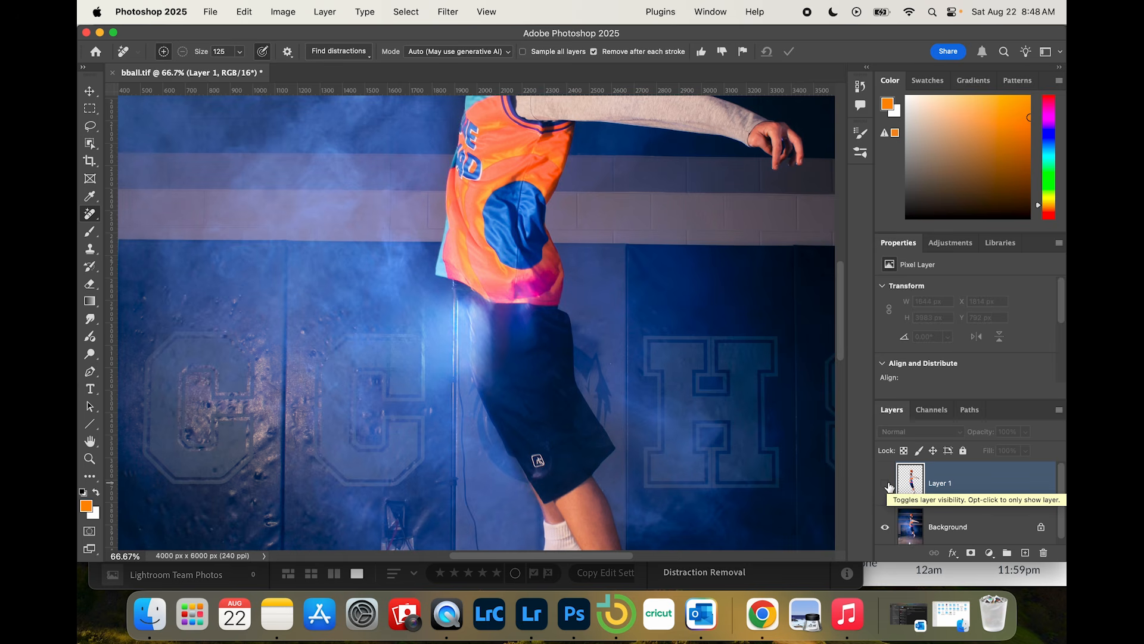
pyautogui.click(886, 484)
pyautogui.click(886, 484)
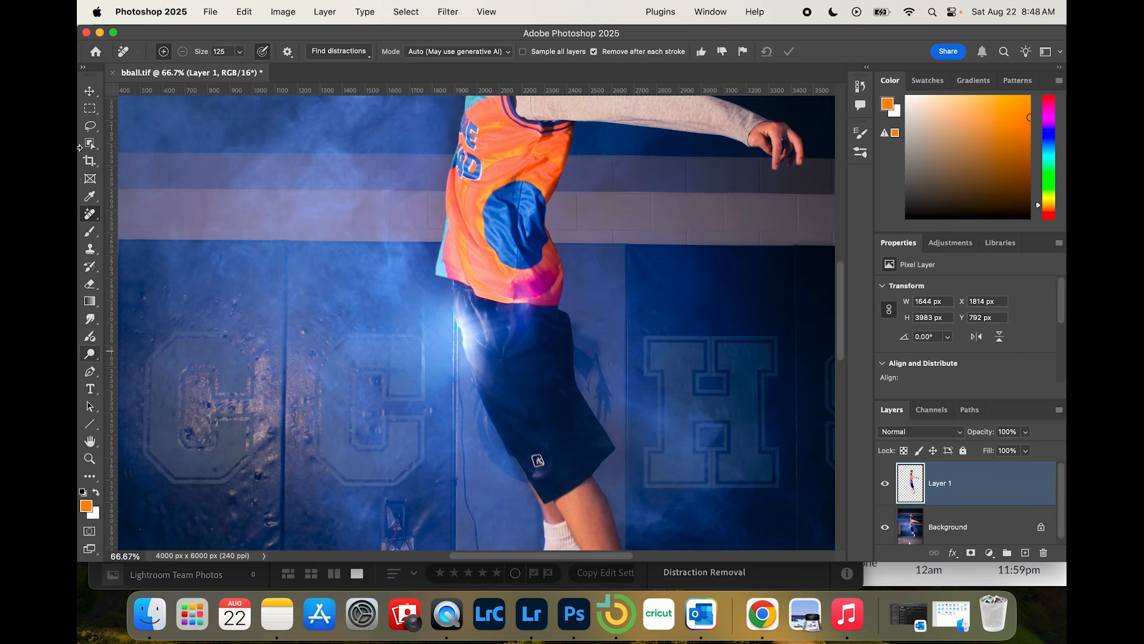
# Step: Lasso a dark patch of the shorts, about 224 x 358 px, near the lower hem on Layer 1 and paste it as a new layer
pyautogui.click(90, 126)
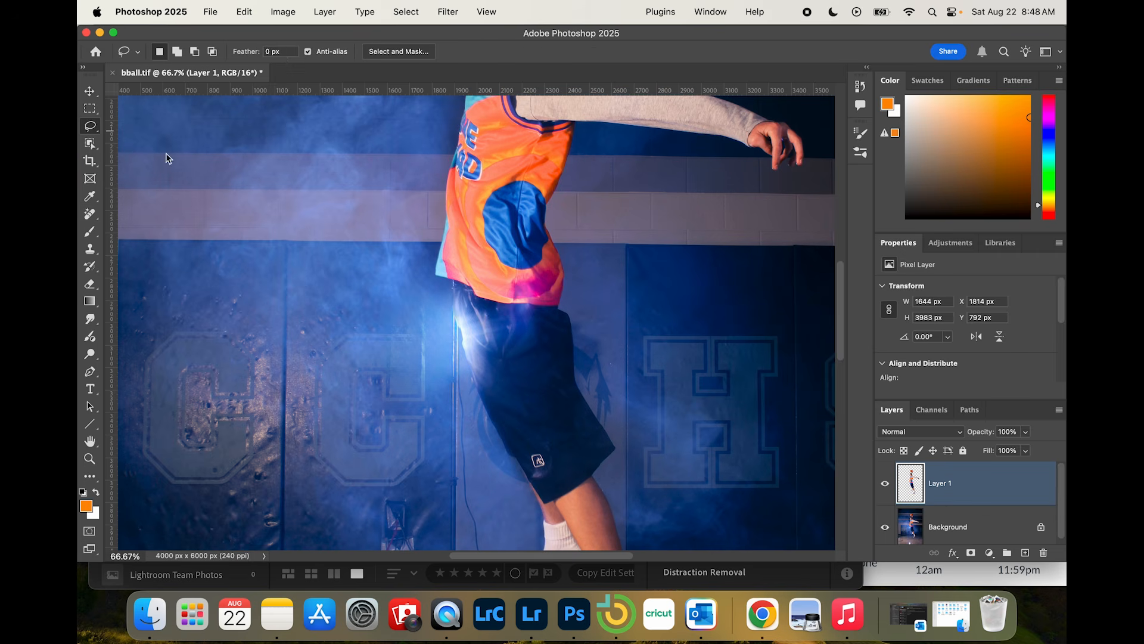
pyautogui.moveTo(517, 464)
pyautogui.mouseDown()
pyautogui.moveTo(525, 421)
pyautogui.moveTo(508, 390)
pyautogui.moveTo(476, 394)
pyautogui.moveTo(481, 438)
pyautogui.moveTo(507, 464)
pyautogui.moveTo(527, 458)
pyautogui.mouseUp()
pyautogui.press('super+c')
pyautogui.press('super+v')
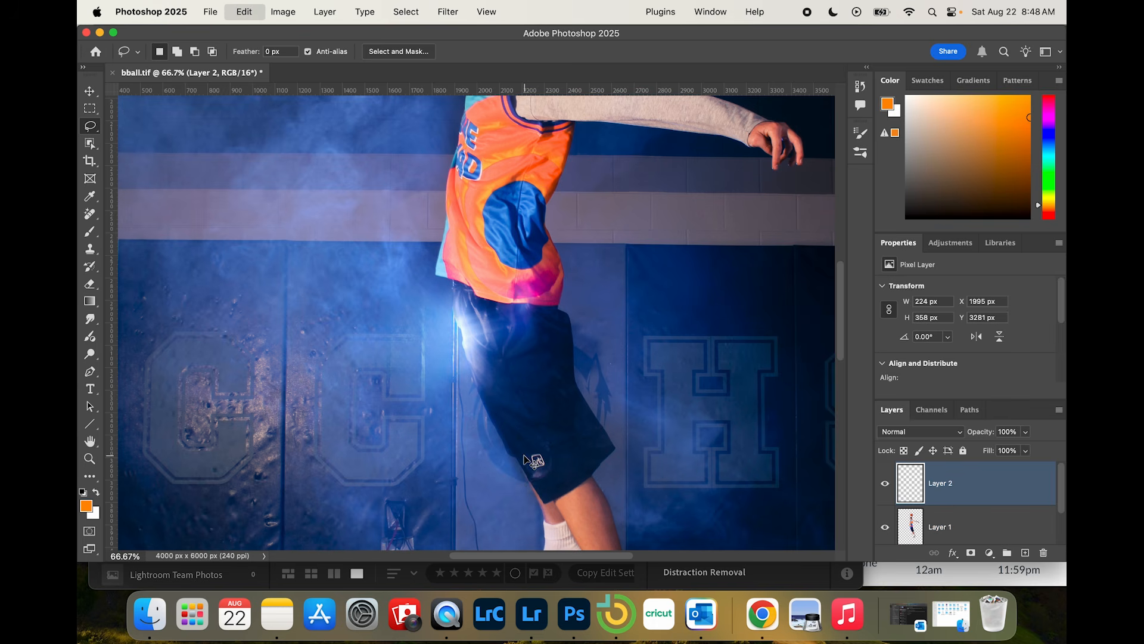
# Step: Move the pasted fabric patch up over the light flare on the shorts and rotate it about 11.7° to follow their back edge
pyautogui.click(89, 92)
pyautogui.moveTo(521, 479); pyautogui.dragTo(478, 345)
pyautogui.press('super+t')
pyautogui.moveTo(507, 296); pyautogui.dragTo(544, 284)
pyautogui.moveTo(477, 343); pyautogui.dragTo(472, 341)
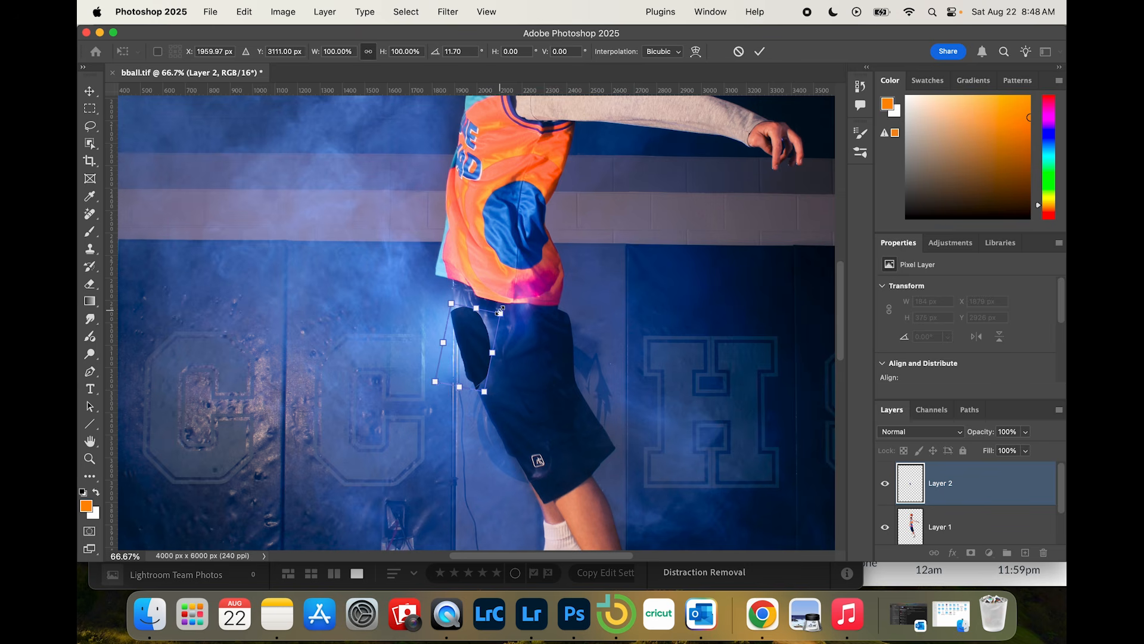
pyautogui.moveTo(471, 336); pyautogui.dragTo(472, 319)
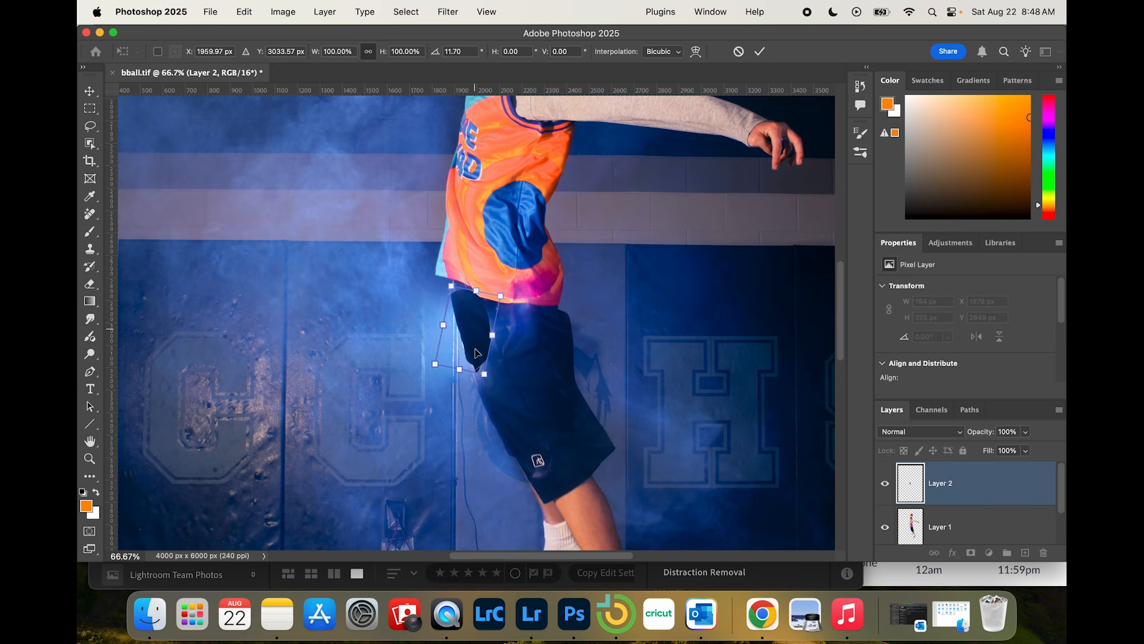
# Step: Enlarge the fabric patch to about 153% width and 145% height over the flare and apply the transform
pyautogui.moveTo(485, 375); pyautogui.dragTo(503, 413)
pyautogui.moveTo(490, 349); pyautogui.dragTo(488, 349)
pyautogui.click(934, 431)
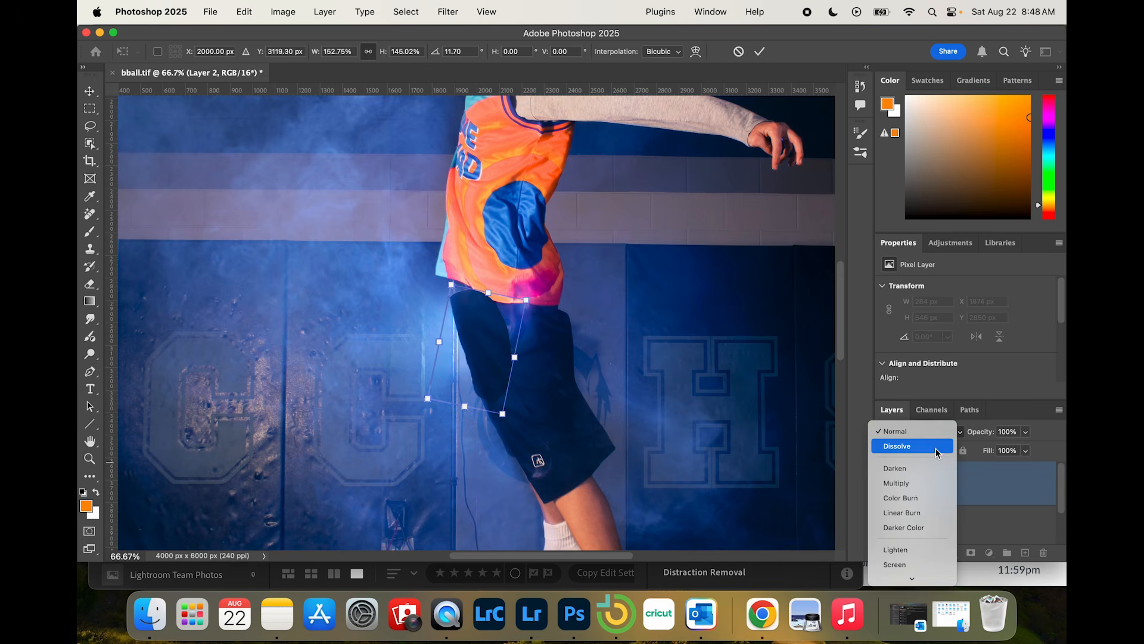
pyautogui.click(751, 44)
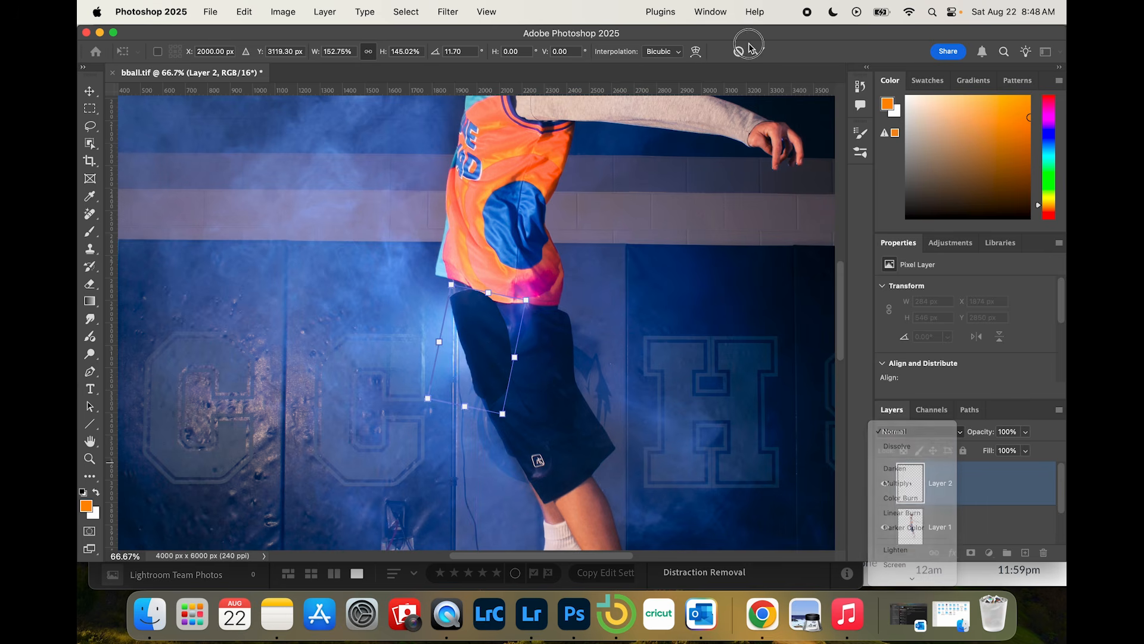
pyautogui.click(766, 54)
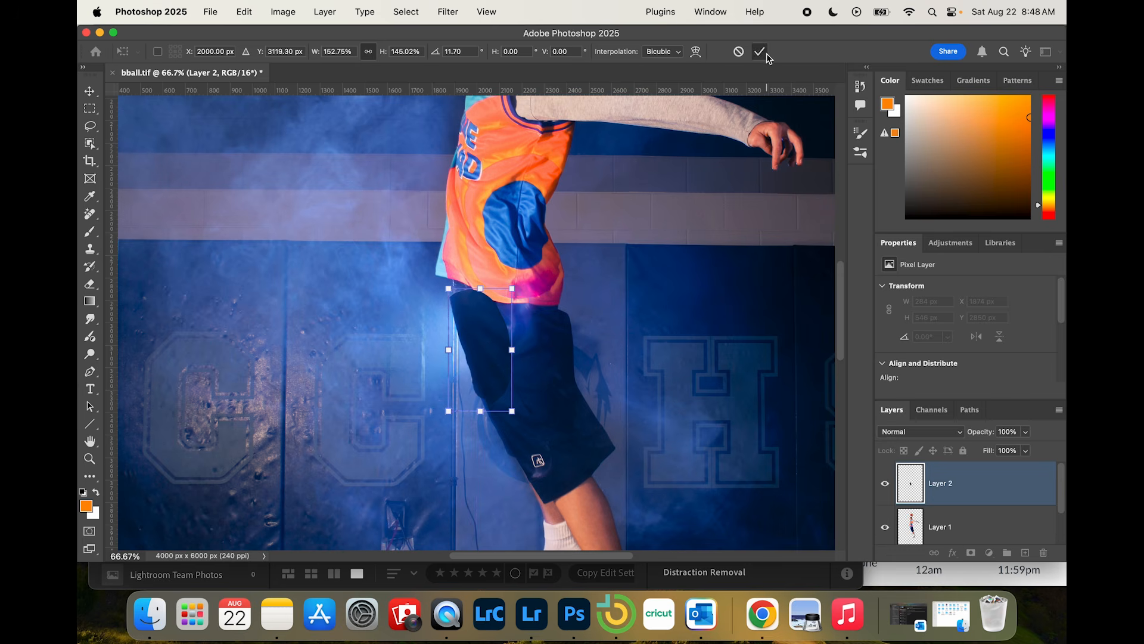
# Step: Set the blend mode of Layer 2 to Darker Color and add a layer mask to it
pyautogui.click(935, 435)
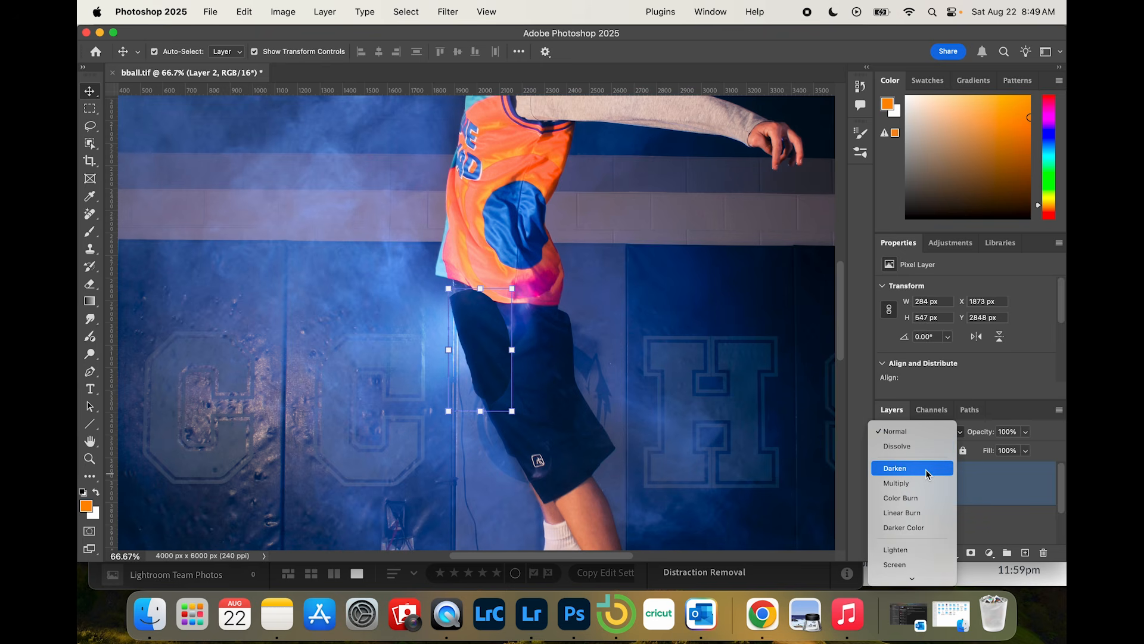
pyautogui.click(928, 533)
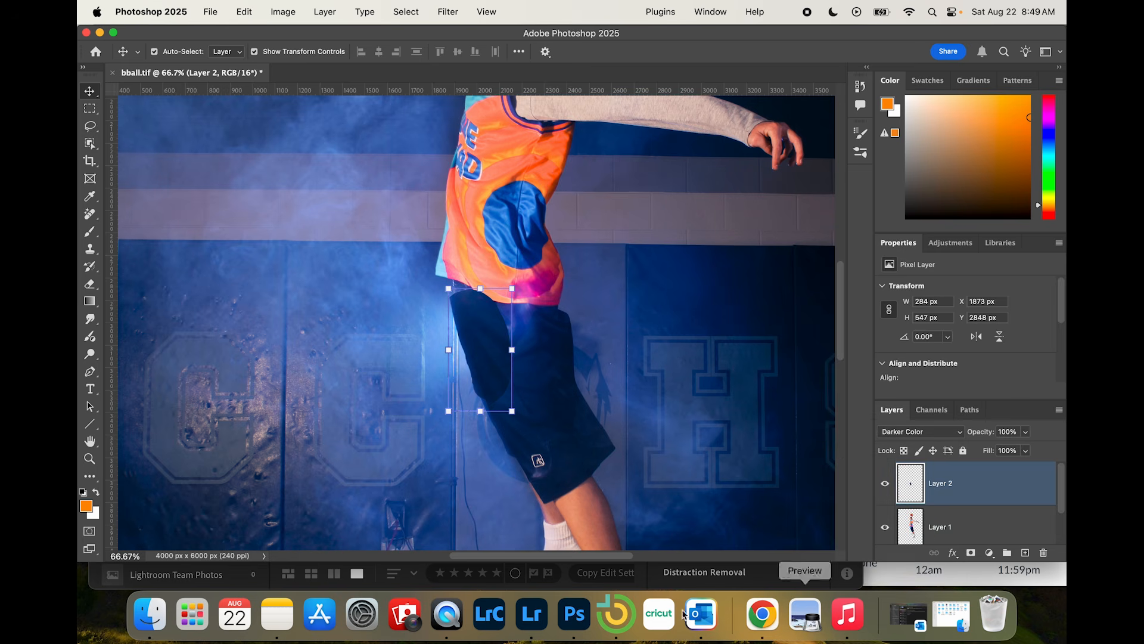
pyautogui.click(89, 285)
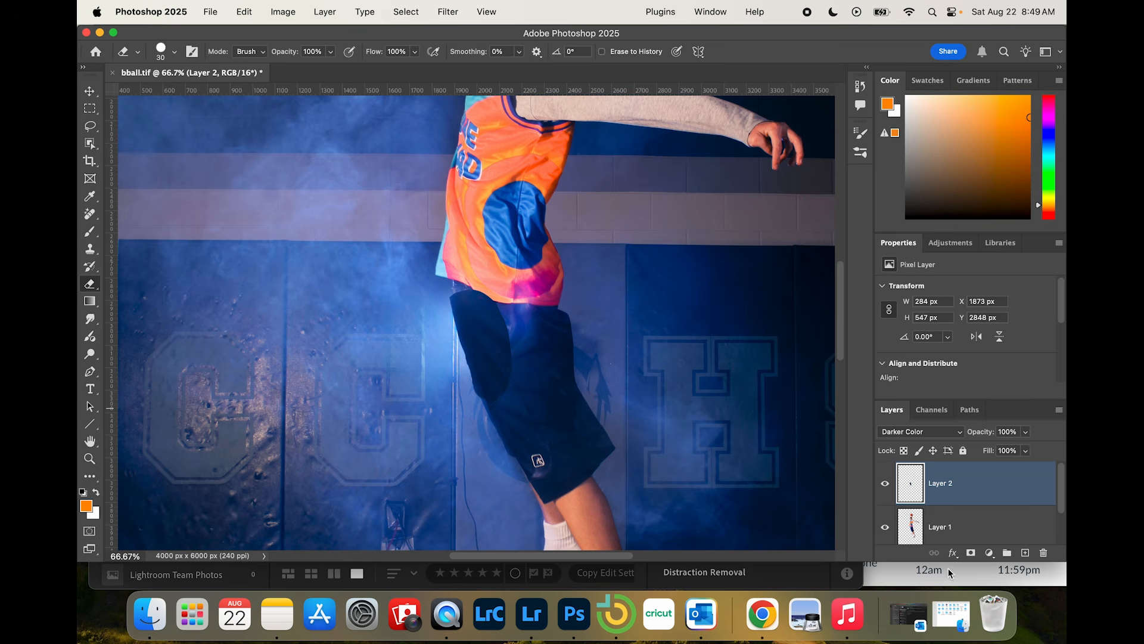
pyautogui.click(972, 553)
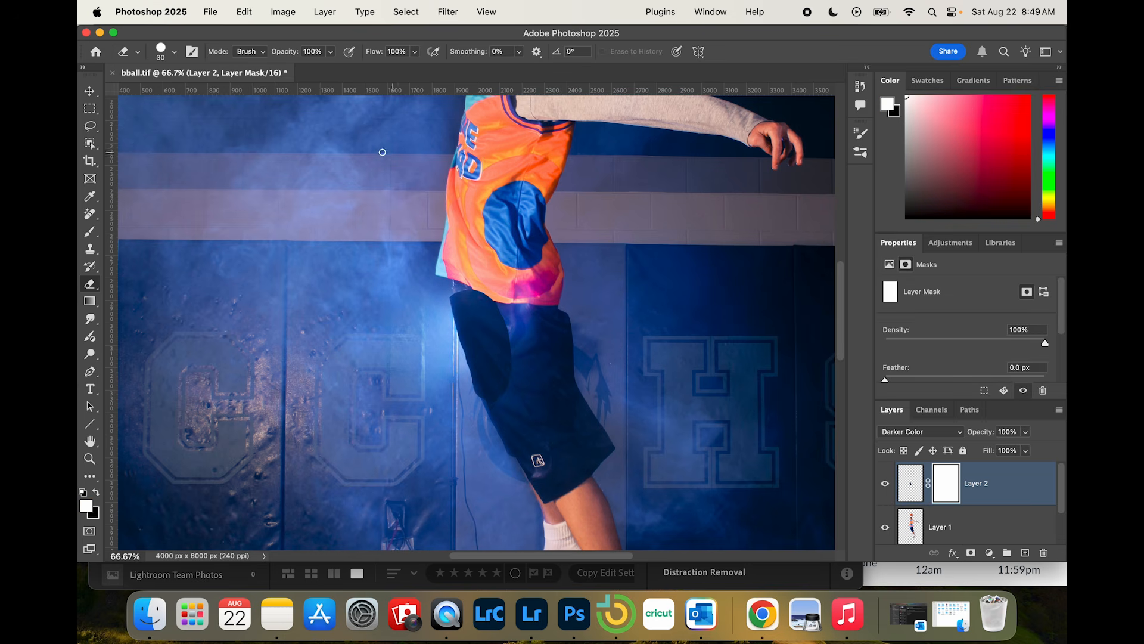
# Step: Set up a Soft Round brush at 125 px with black as the foreground colour and 30% opacity
pyautogui.click(92, 232)
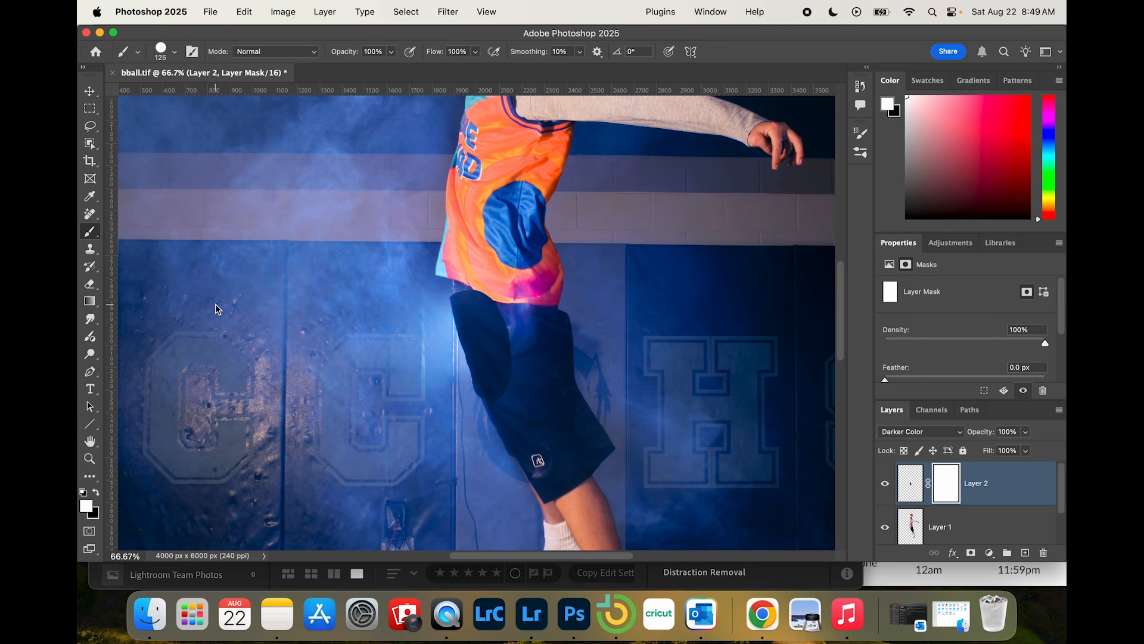
pyautogui.press('x')
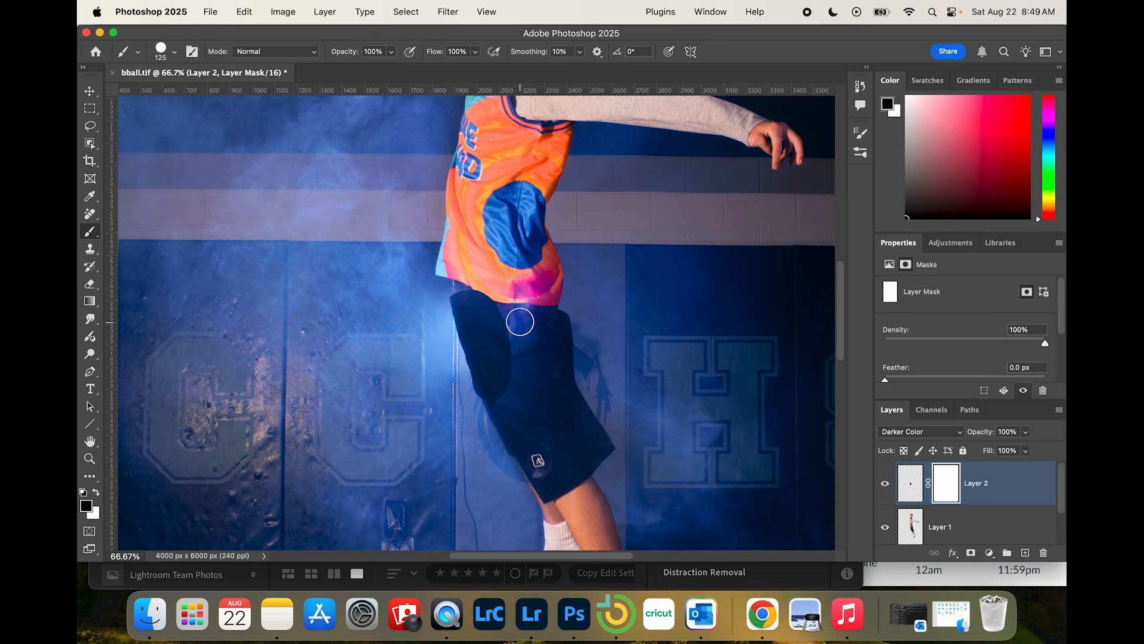
pyautogui.click(391, 52)
pyautogui.moveTo(395, 67); pyautogui.dragTo(347, 68)
pyautogui.click(175, 53)
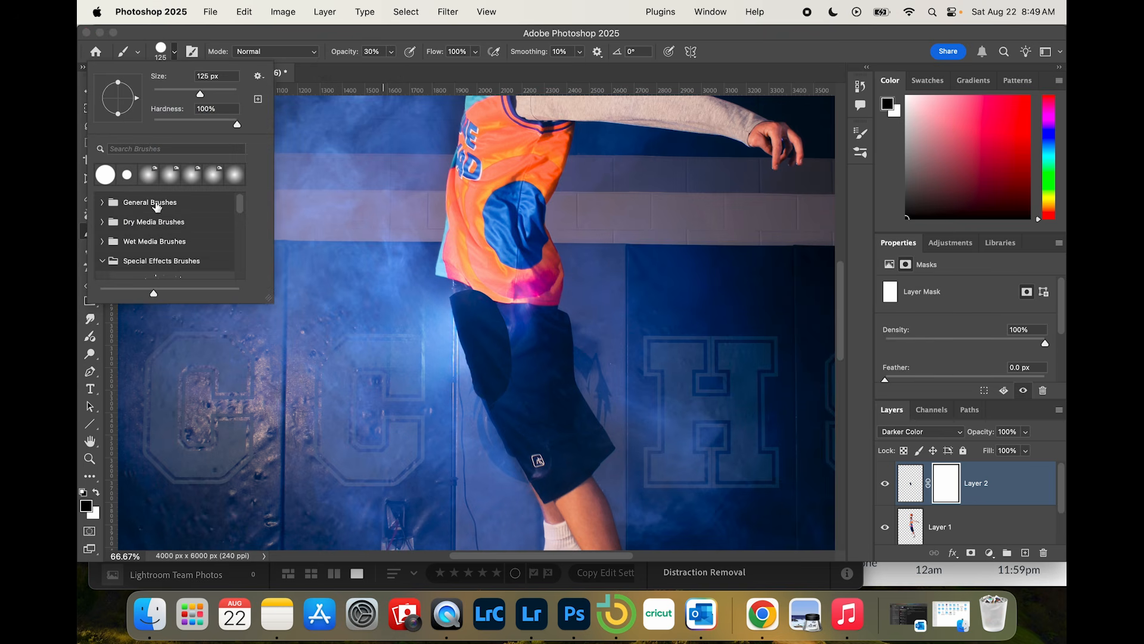
pyautogui.click(106, 205)
pyautogui.click(132, 233)
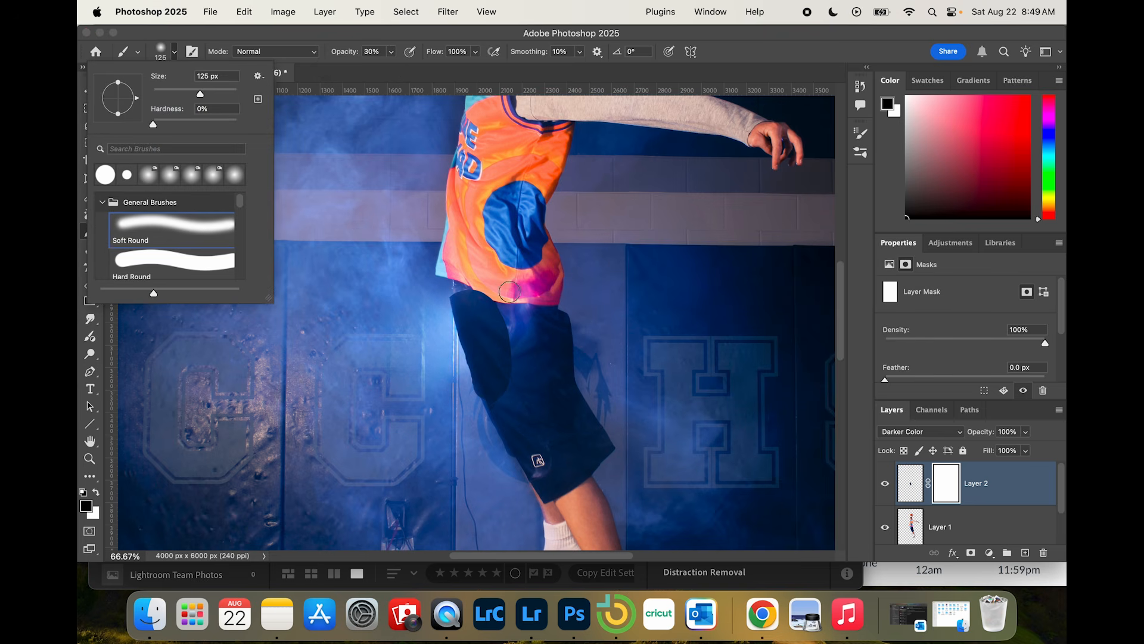
# Step: Paint on the Layer 2 mask to blend the fabric patch's upper and inner edges into the shorts
pyautogui.click(475, 288)
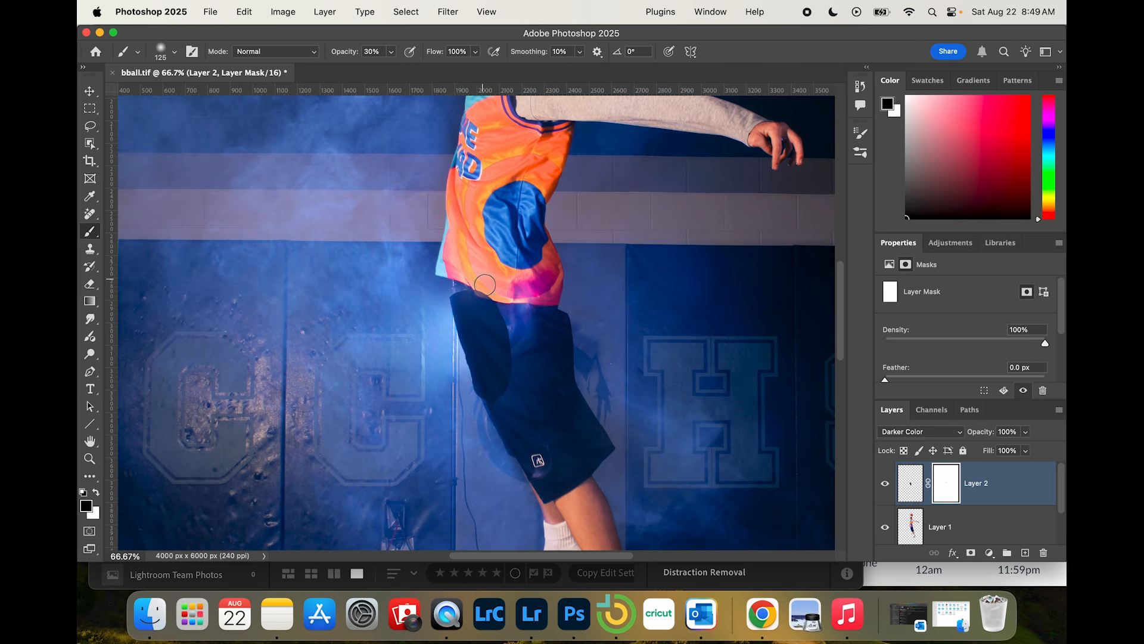
pyautogui.moveTo(485, 285)
pyautogui.mouseDown()
pyautogui.moveTo(461, 286)
pyautogui.moveTo(511, 305)
pyautogui.mouseUp()
pyautogui.press('super+plus')
pyautogui.press('super+plus')
pyautogui.press('super+plus')
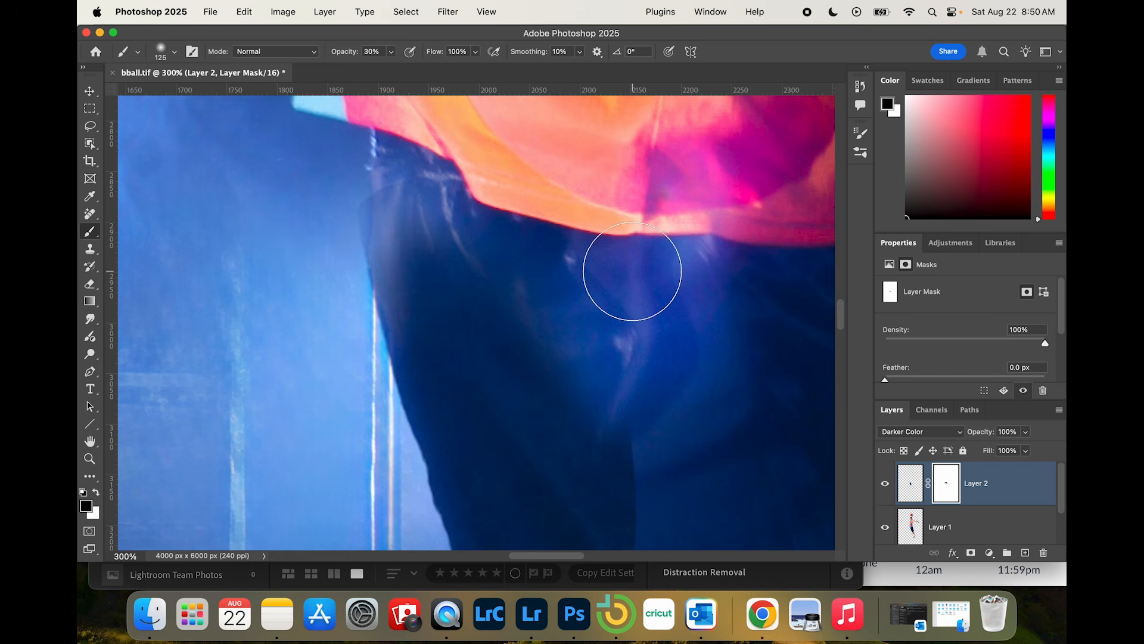
pyautogui.scroll(-5, 608, 176)
pyautogui.hscroll(2, 607, 177)
pyautogui.moveTo(533, 238)
pyautogui.mouseDown()
pyautogui.moveTo(565, 494)
pyautogui.moveTo(552, 293)
pyautogui.moveTo(542, 404)
pyautogui.moveTo(545, 257)
pyautogui.moveTo(544, 468)
pyautogui.moveTo(544, 218)
pyautogui.moveTo(568, 555)
pyautogui.moveTo(539, 290)
pyautogui.moveTo(530, 369)
pyautogui.moveTo(510, 173)
pyautogui.moveTo(548, 363)
pyautogui.moveTo(546, 278)
pyautogui.moveTo(540, 493)
pyautogui.moveTo(562, 381)
pyautogui.moveTo(547, 366)
pyautogui.moveTo(549, 202)
pyautogui.moveTo(553, 355)
pyautogui.mouseUp()
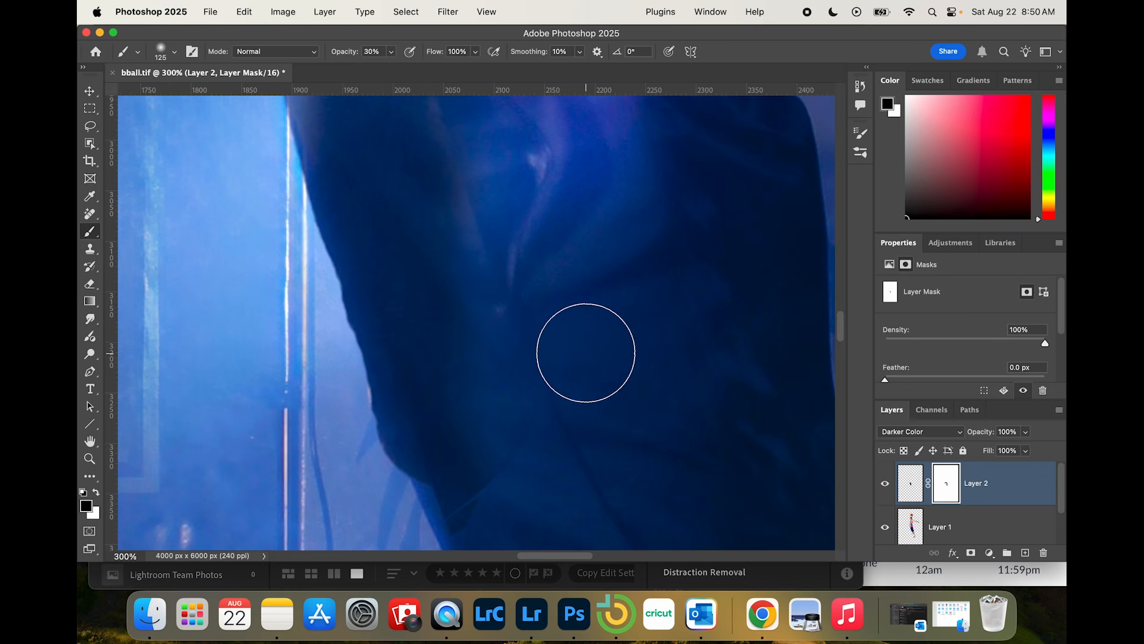
# Step: Soften the patch along the shorts' back edge on the Layer 2 mask with a 200 px brush at 8% opacity
pyautogui.scroll(-5, 577, 213)
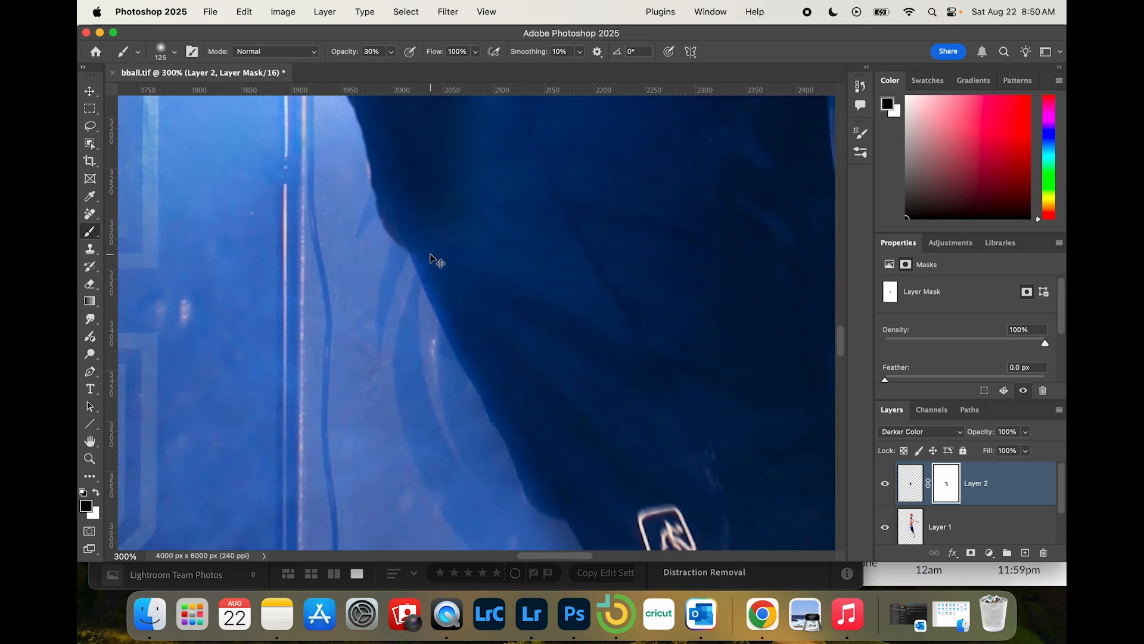
pyautogui.press('super+minus')
pyautogui.press('super+minus')
pyautogui.press('super+minus')
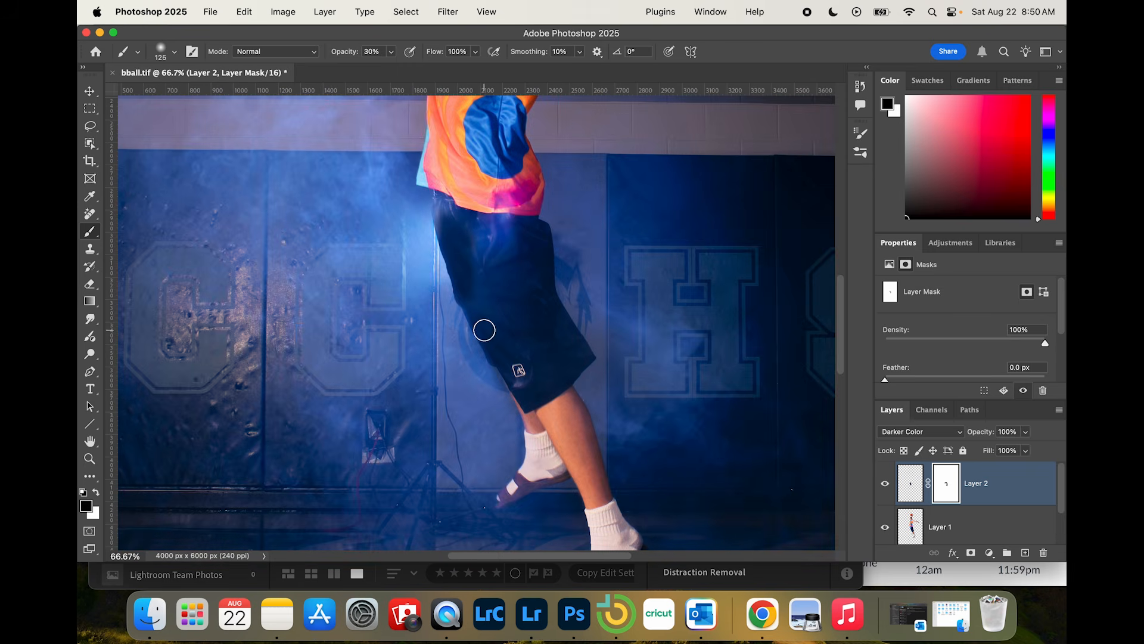
pyautogui.press(']')
pyautogui.press(']')
pyautogui.press(']')
pyautogui.click(392, 52)
pyautogui.moveTo(393, 71); pyautogui.dragTo(377, 69)
pyautogui.moveTo(440, 193); pyautogui.dragTo(457, 262)
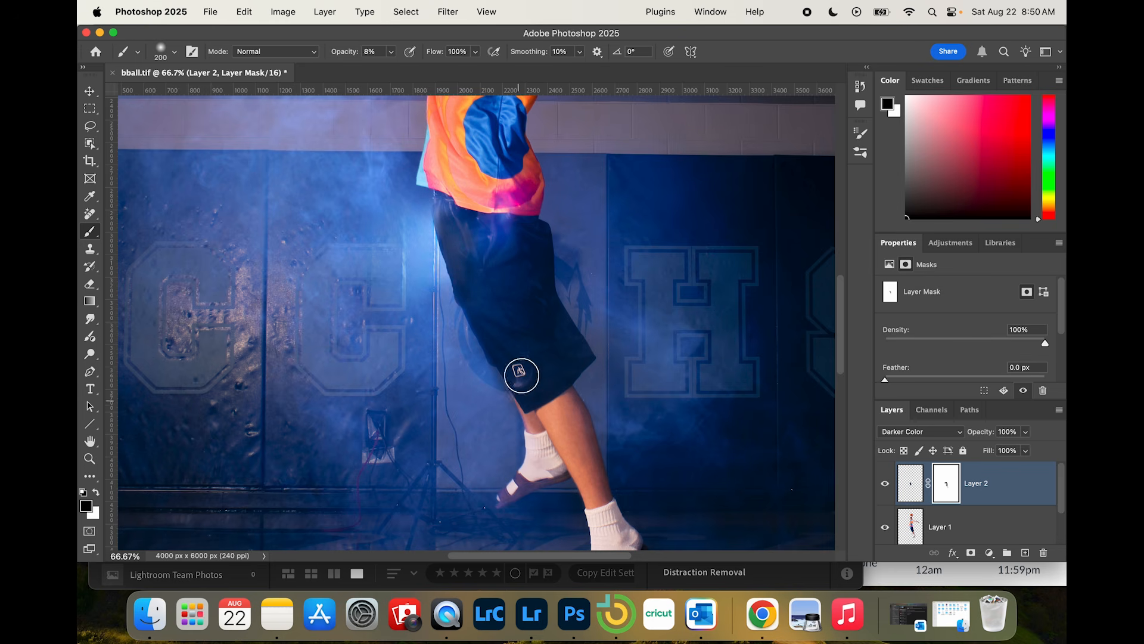
# Step: Hide and reshow Layer 2 to compare the shorts without and with the fabric patch
pyautogui.press('super+minus')
pyautogui.press('super+minus')
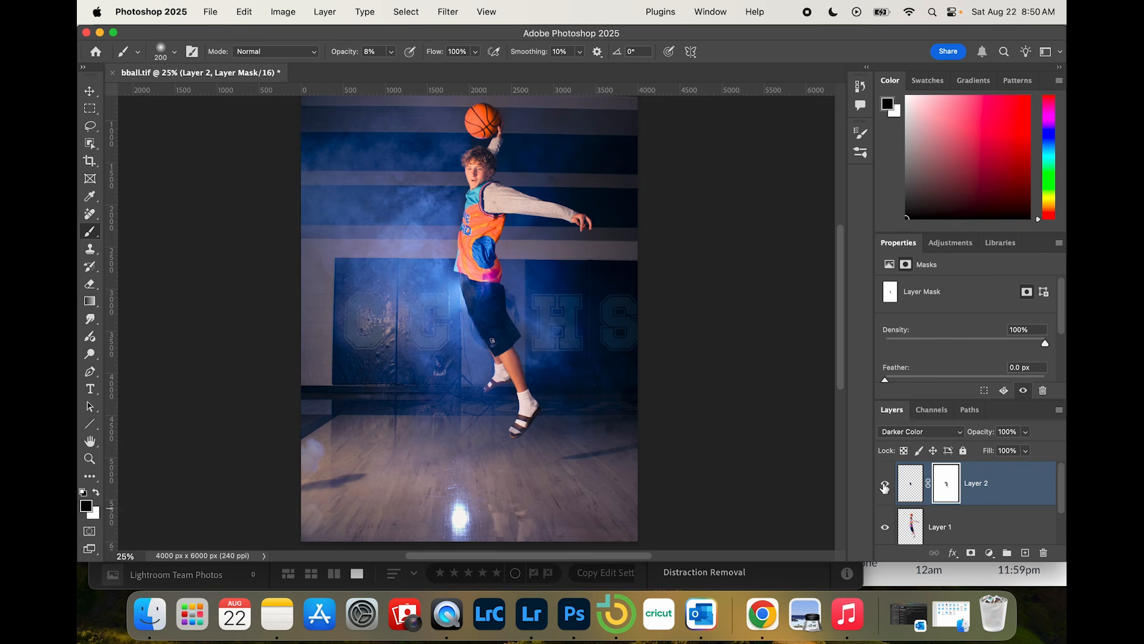
pyautogui.click(884, 486)
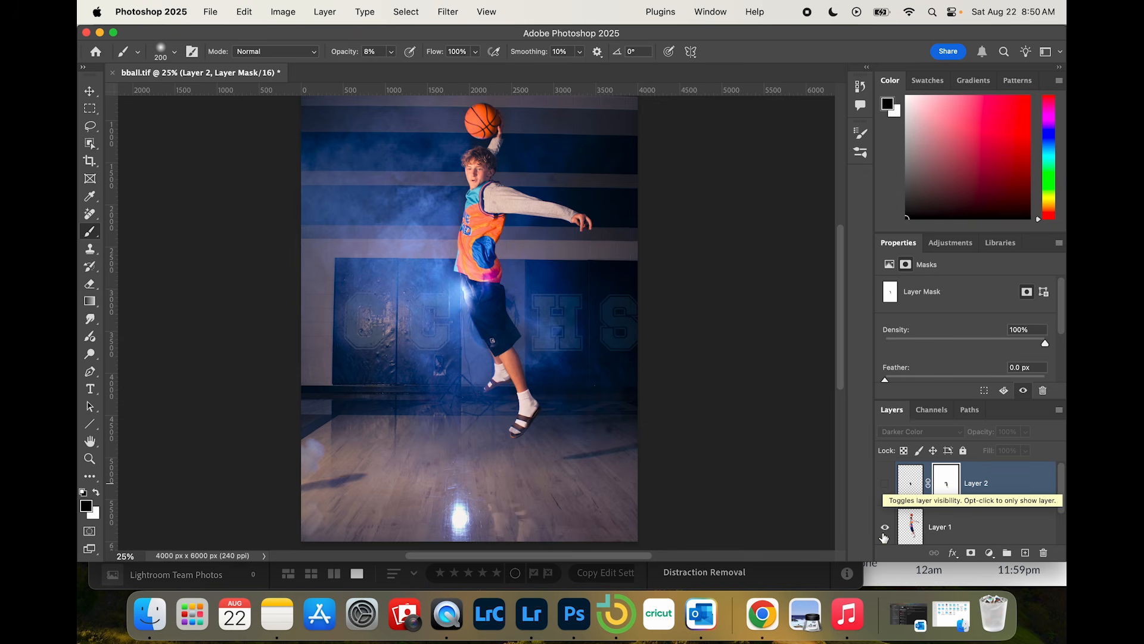
pyautogui.click(885, 532)
pyautogui.click(886, 485)
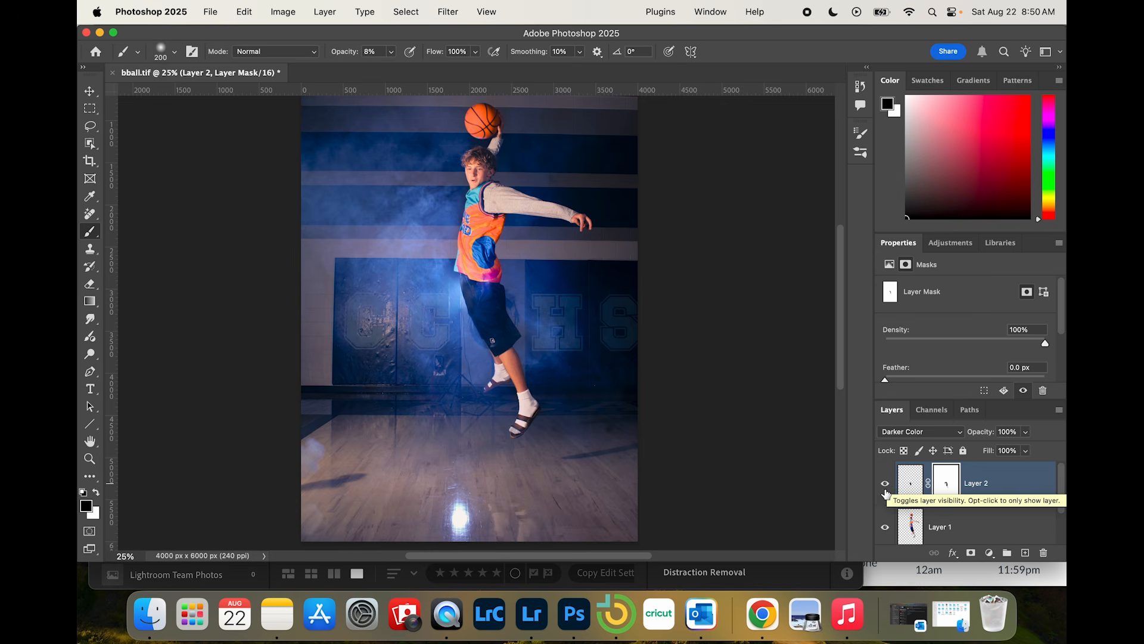
pyautogui.scroll(1, 668, 385)
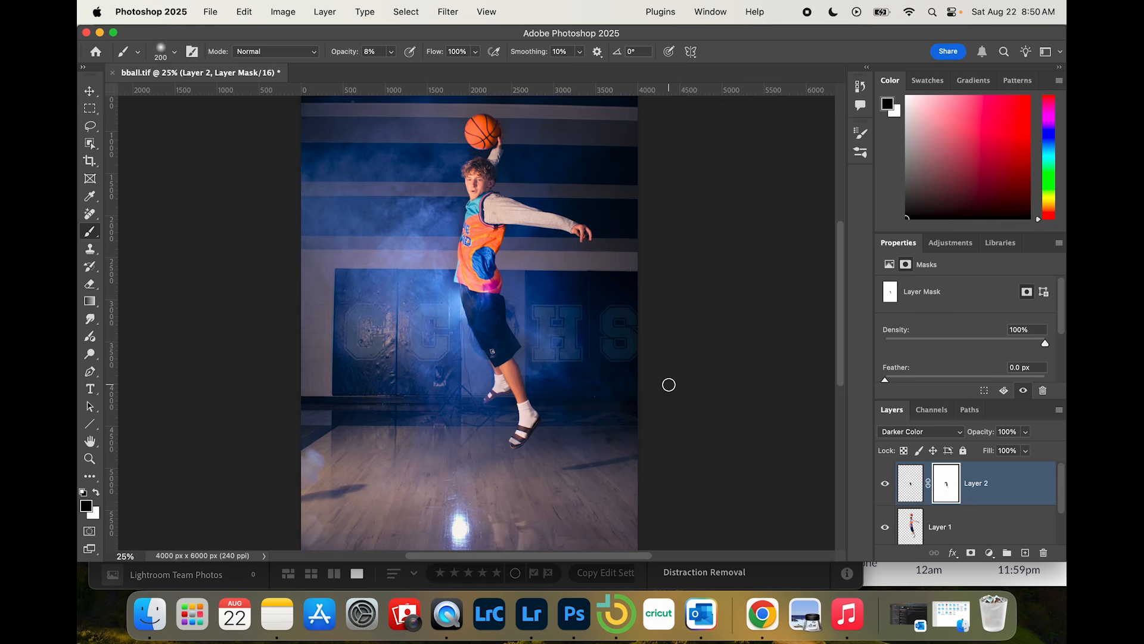
# Step: Save the basketball photo, close it in Photoshop, and select the edited version in Lightroom
pyautogui.press('super+s')
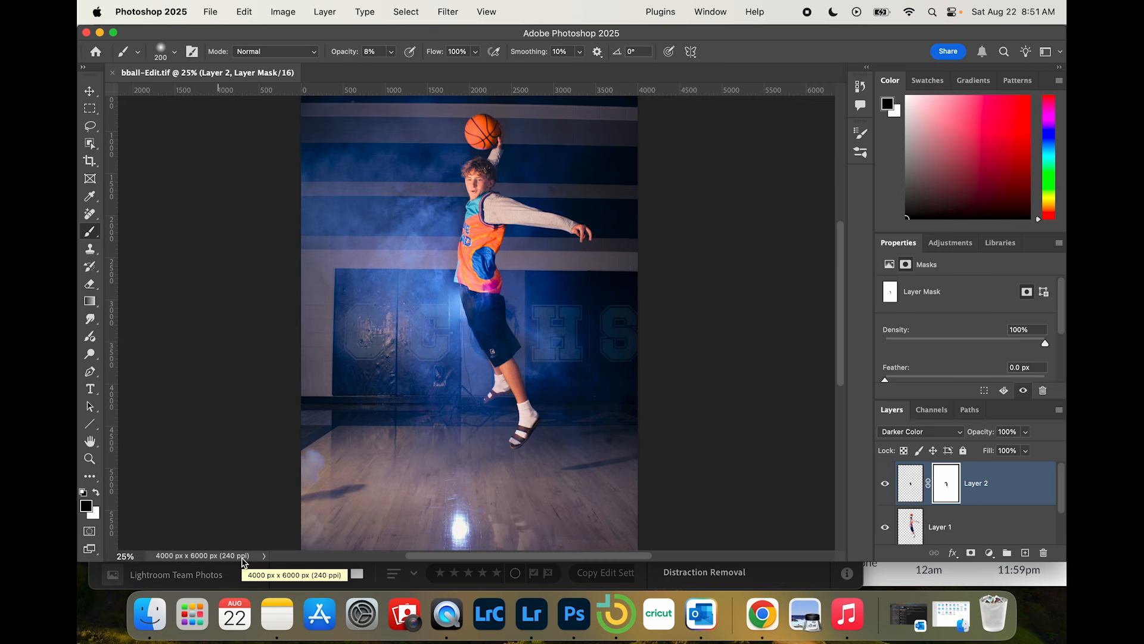
pyautogui.click(111, 74)
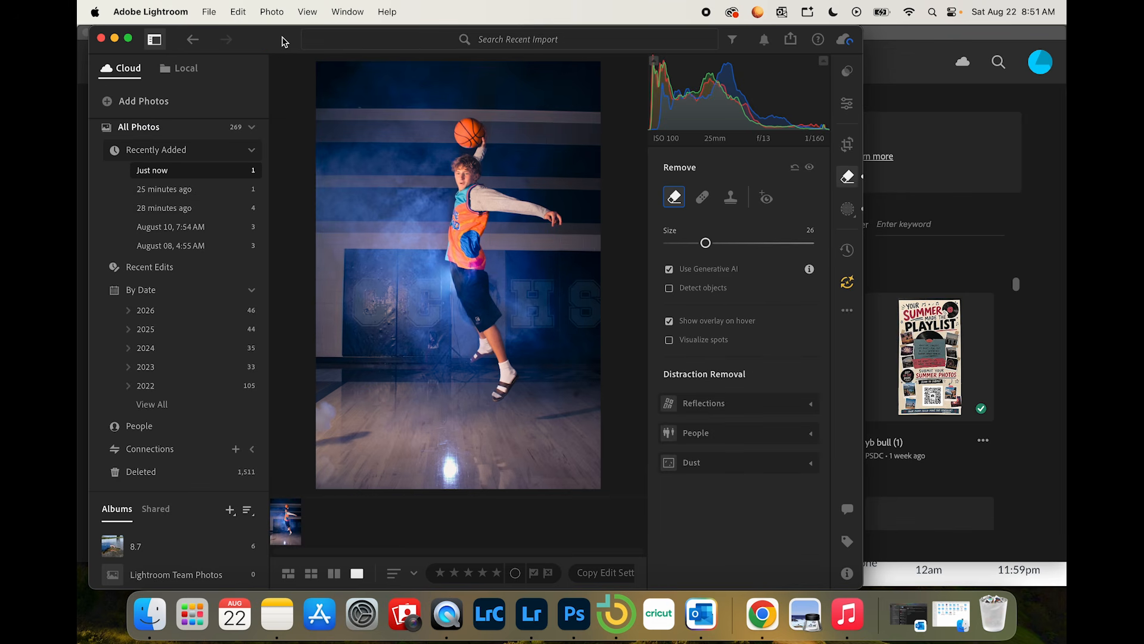
pyautogui.click(286, 523)
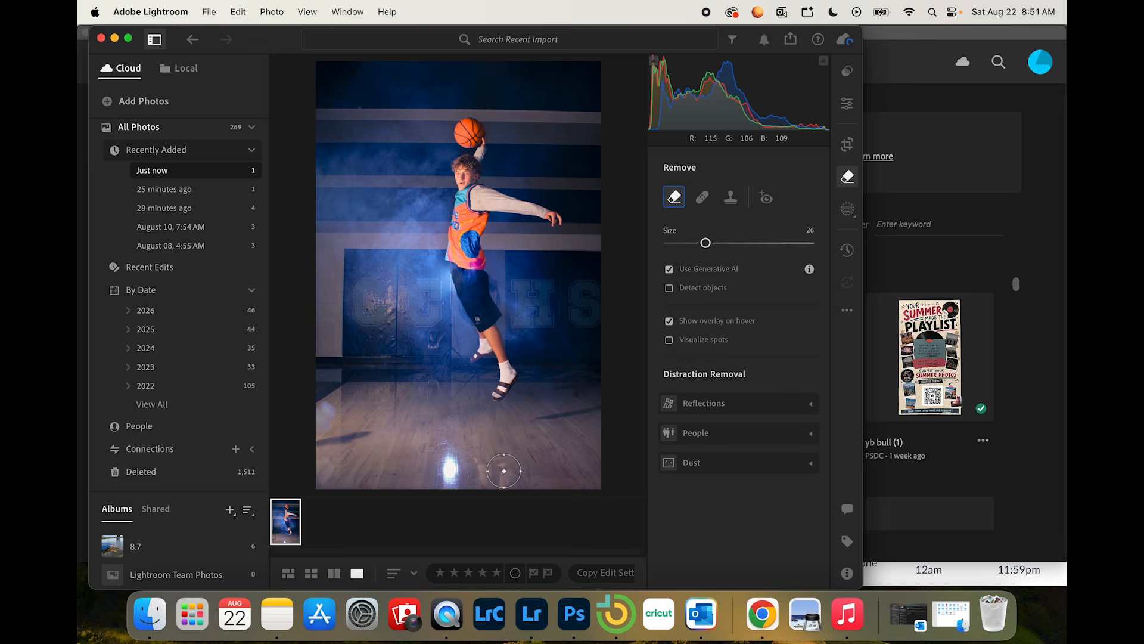
# Step: Crop the basketball photo tighter around the player, trimming the far-side wall, the top and the floor reflection
pyautogui.click(848, 145)
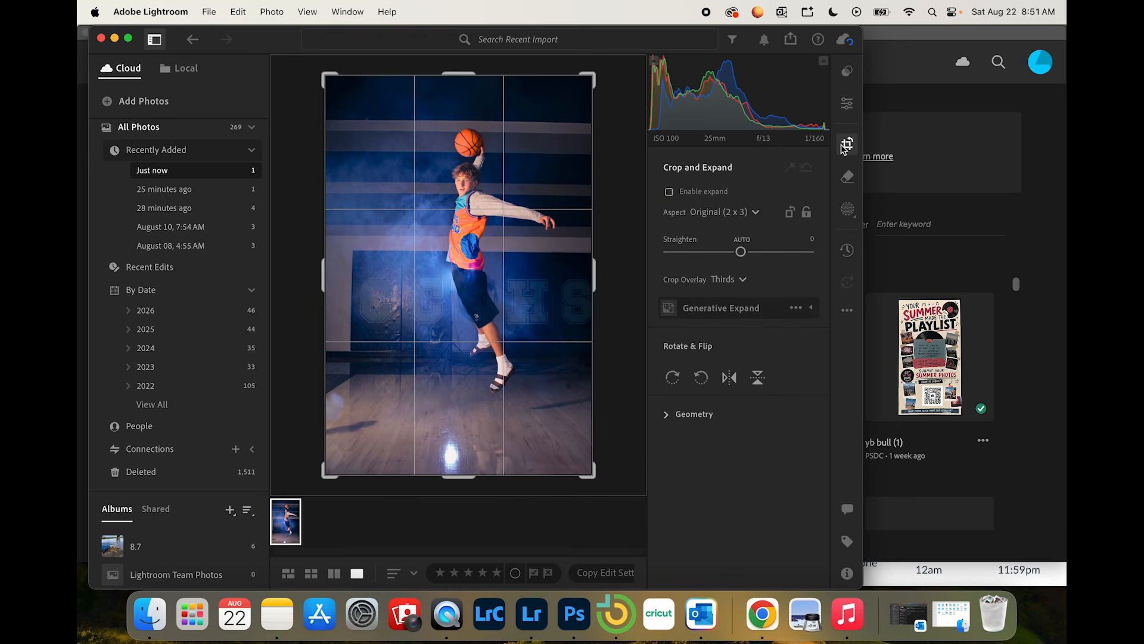
pyautogui.moveTo(318, 82)
pyautogui.mouseDown()
pyautogui.moveTo(327, 72)
pyautogui.moveTo(335, 84)
pyautogui.mouseUp()
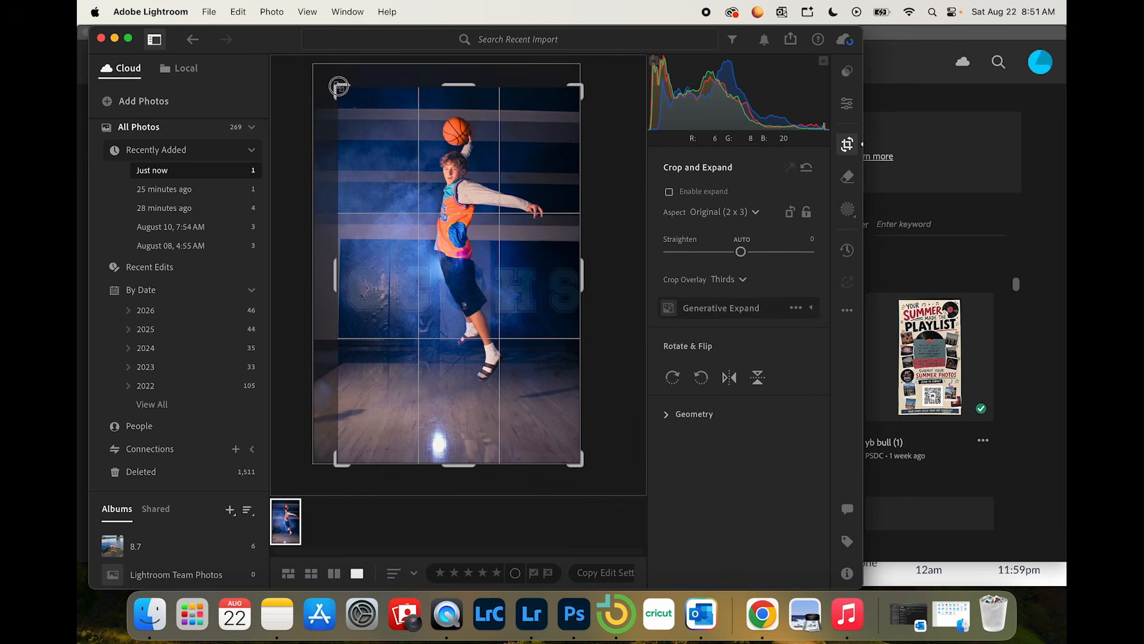
pyautogui.moveTo(341, 459); pyautogui.dragTo(354, 446)
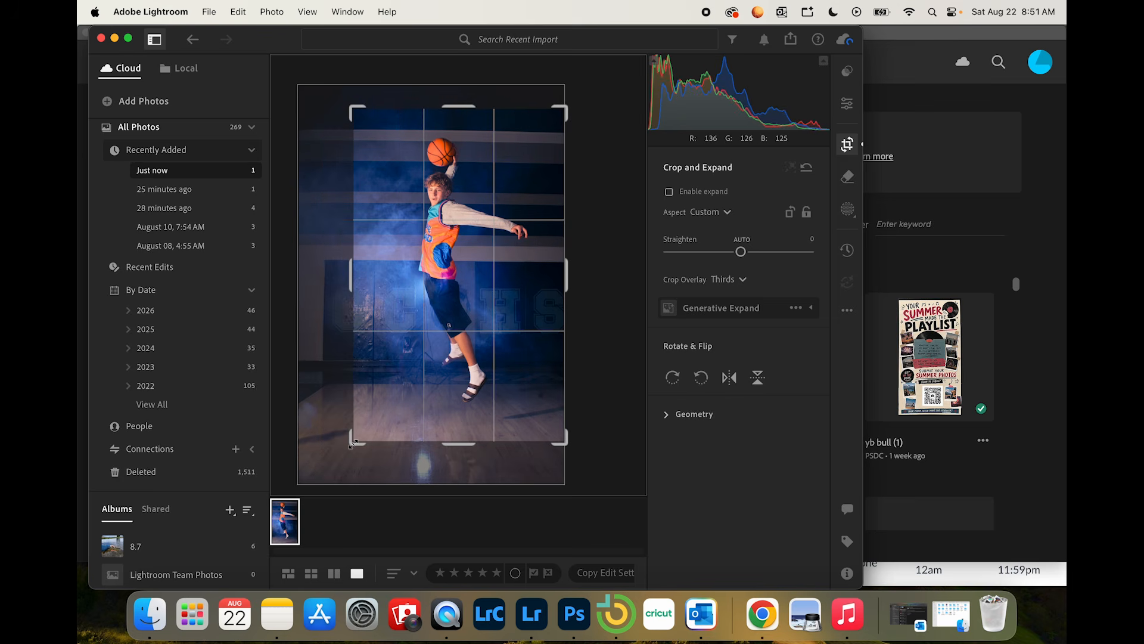
pyautogui.press('Return')
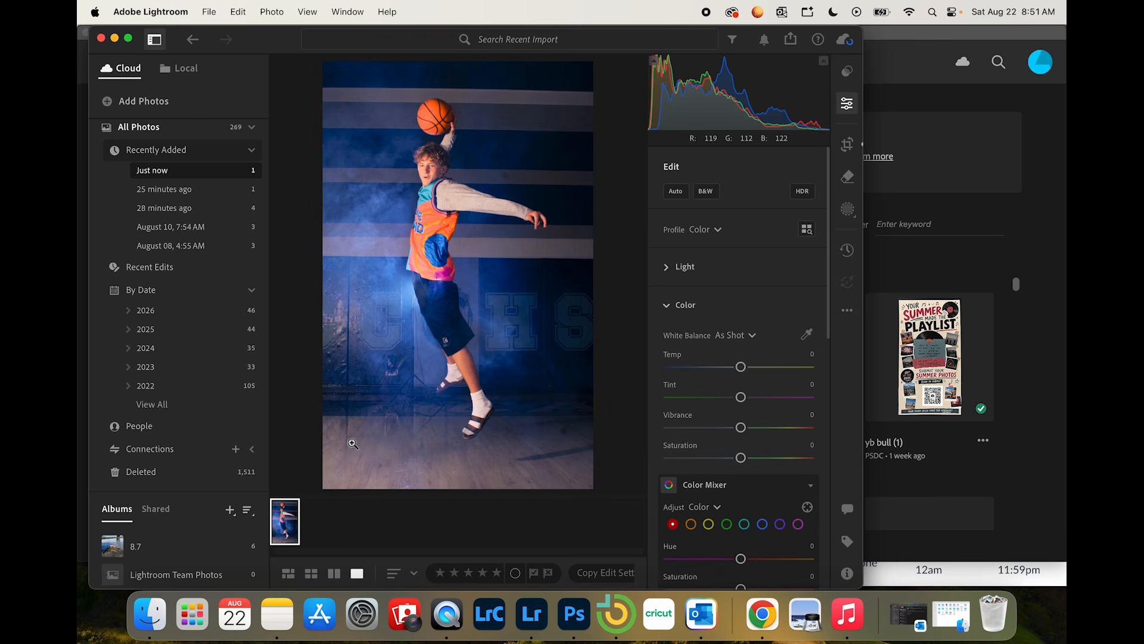
# Step: Minimise the Photoshop window and bring up the assignment's task list in Chrome at the Fire and Corgi sections
pyautogui.click(949, 30)
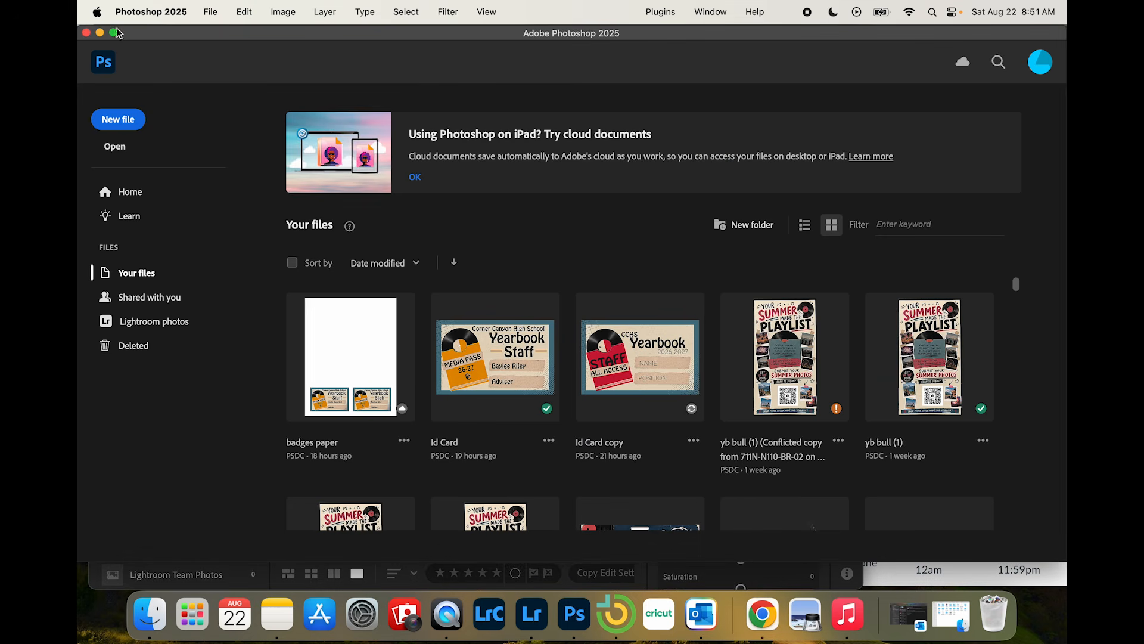
pyautogui.click(99, 28)
pyautogui.click(1004, 442)
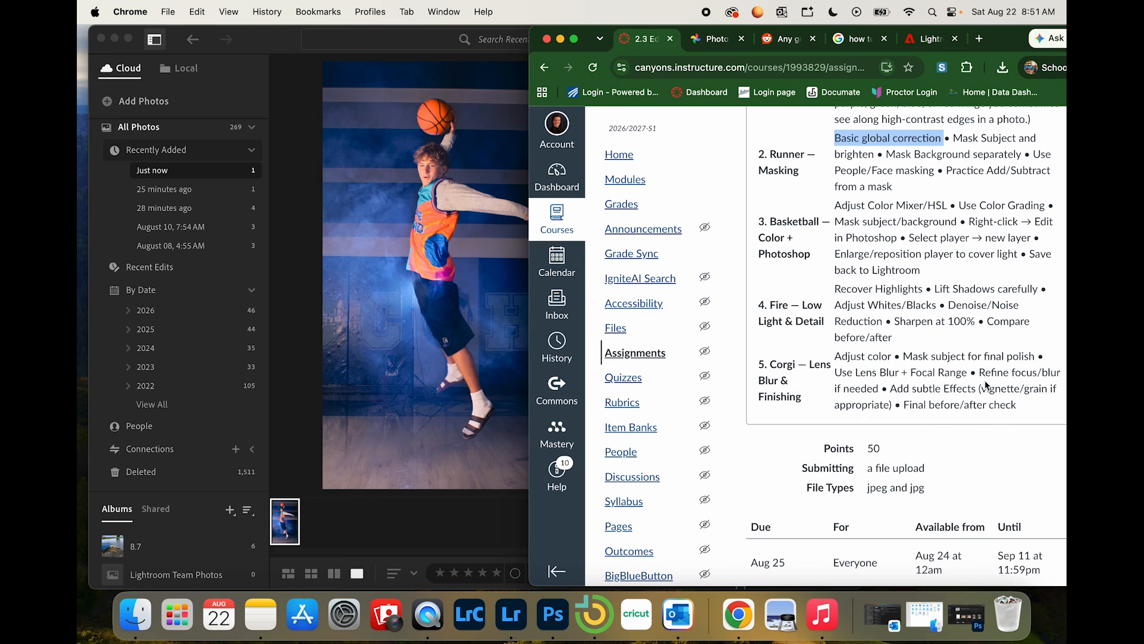
pyautogui.scroll(-1, 984, 381)
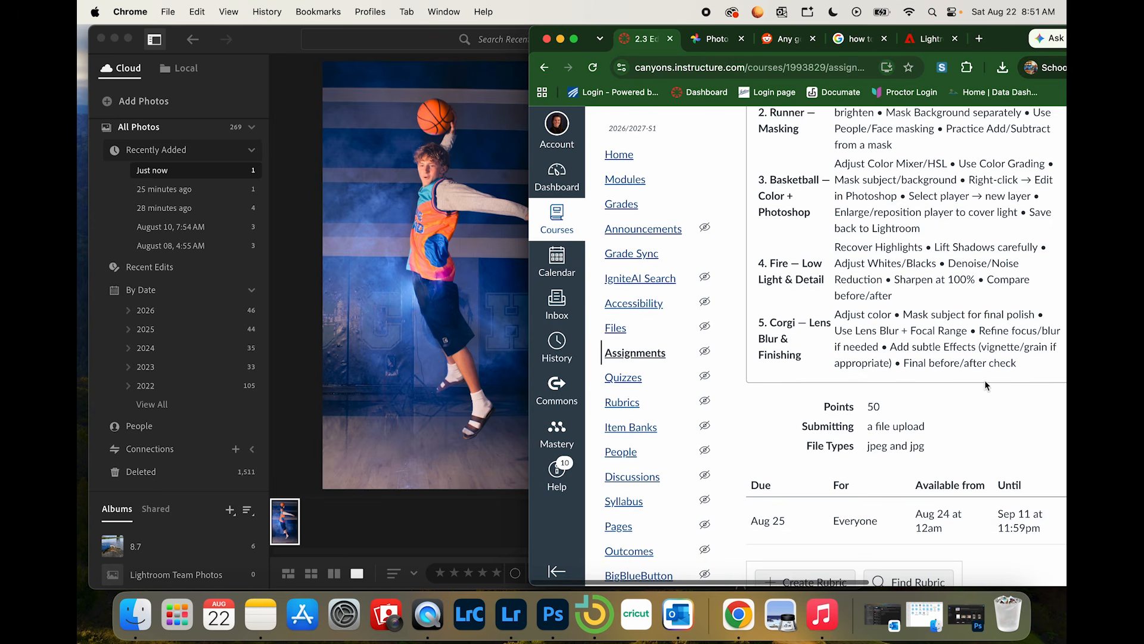
# Step: Open the fire pit photo in Lightroom from the group of photos added 28 minutes ago
pyautogui.click(201, 189)
pyautogui.click(179, 209)
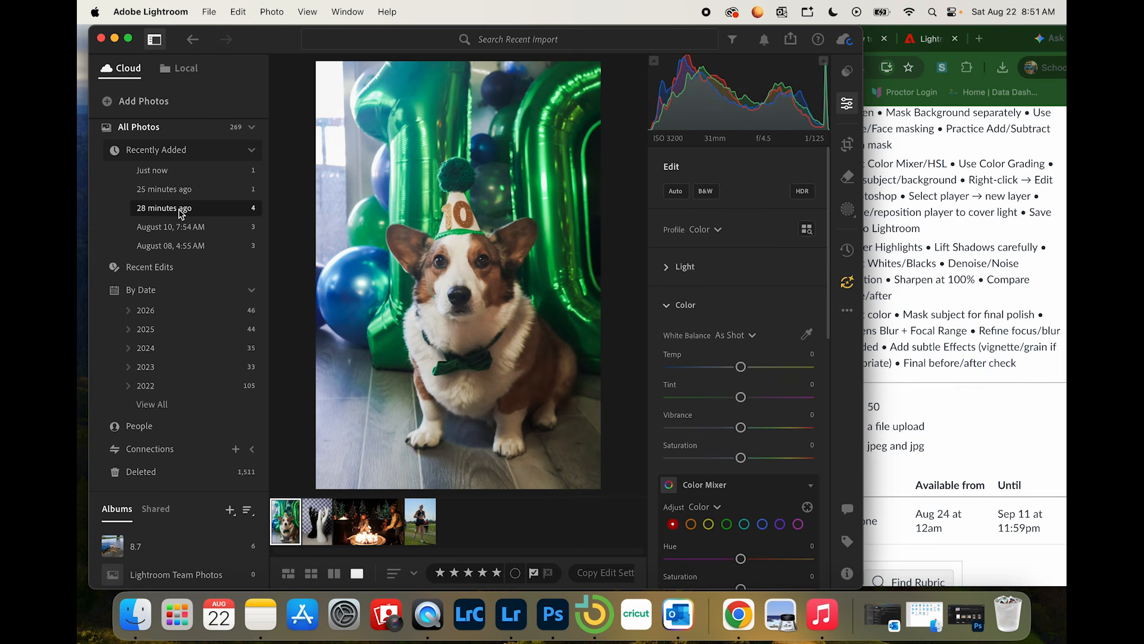
pyautogui.click(1013, 326)
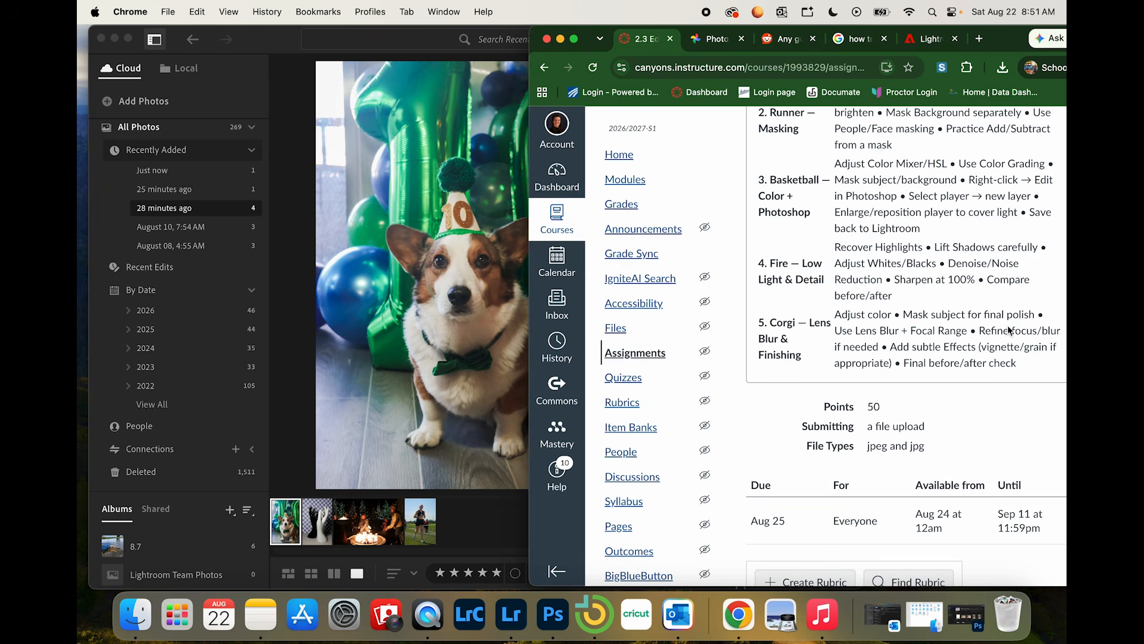
pyautogui.click(372, 528)
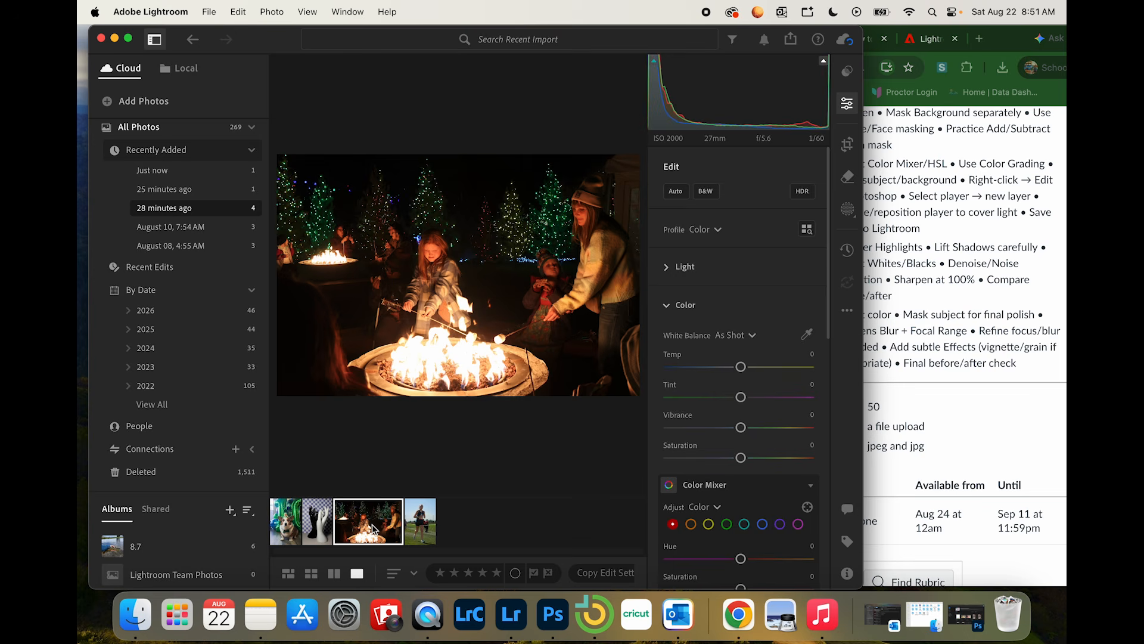
# Step: Set the fire photo's Highlights to +12, Shadows to -4, Whites to -74 and Blacks to -14
pyautogui.click(670, 266)
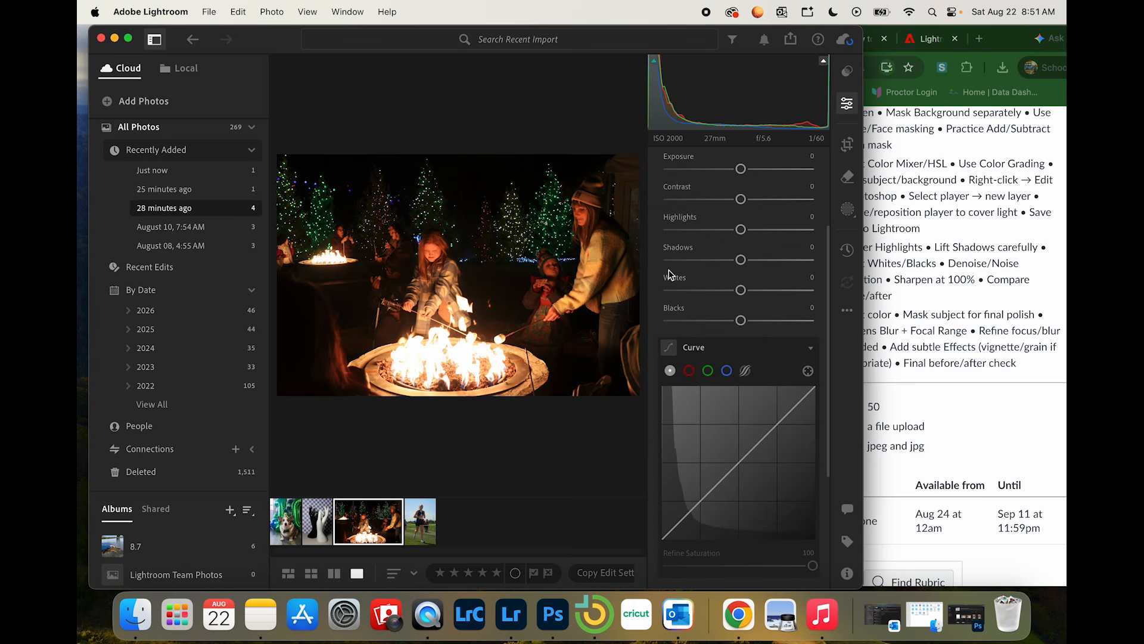
pyautogui.scroll(3, 781, 297)
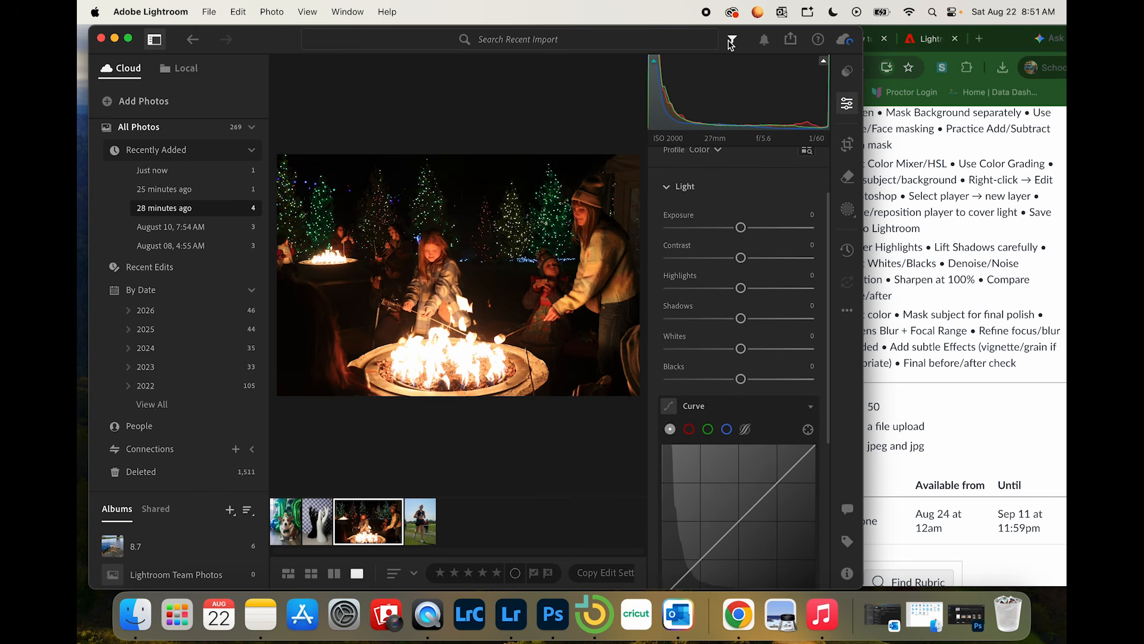
pyautogui.click(732, 39)
pyautogui.moveTo(716, 27); pyautogui.dragTo(612, 27)
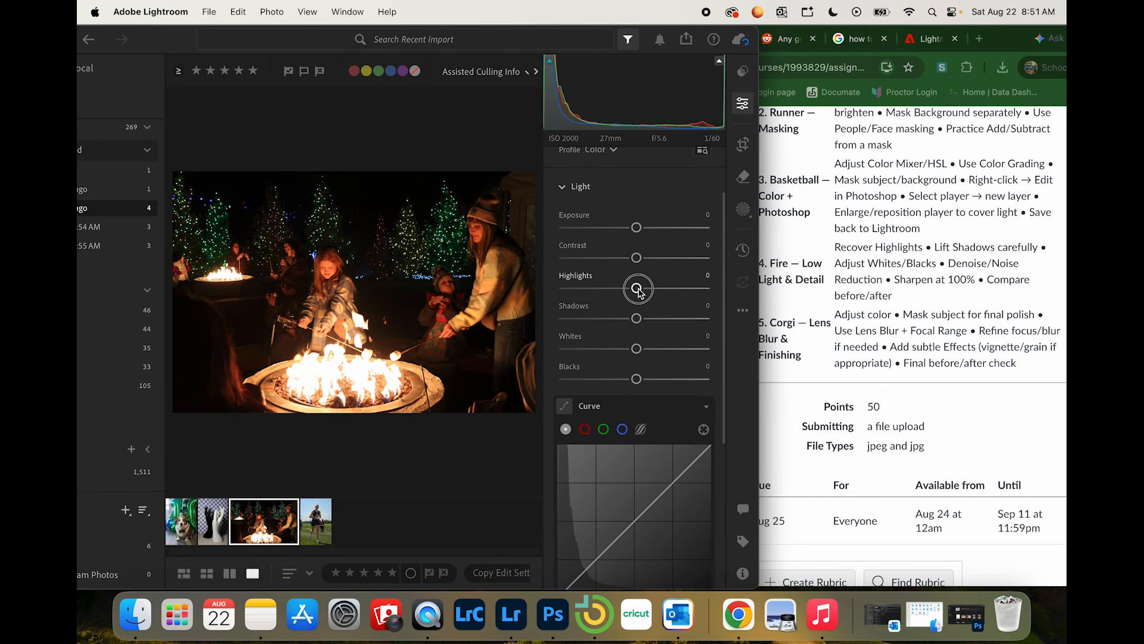
pyautogui.moveTo(636, 288); pyautogui.dragTo(635, 320)
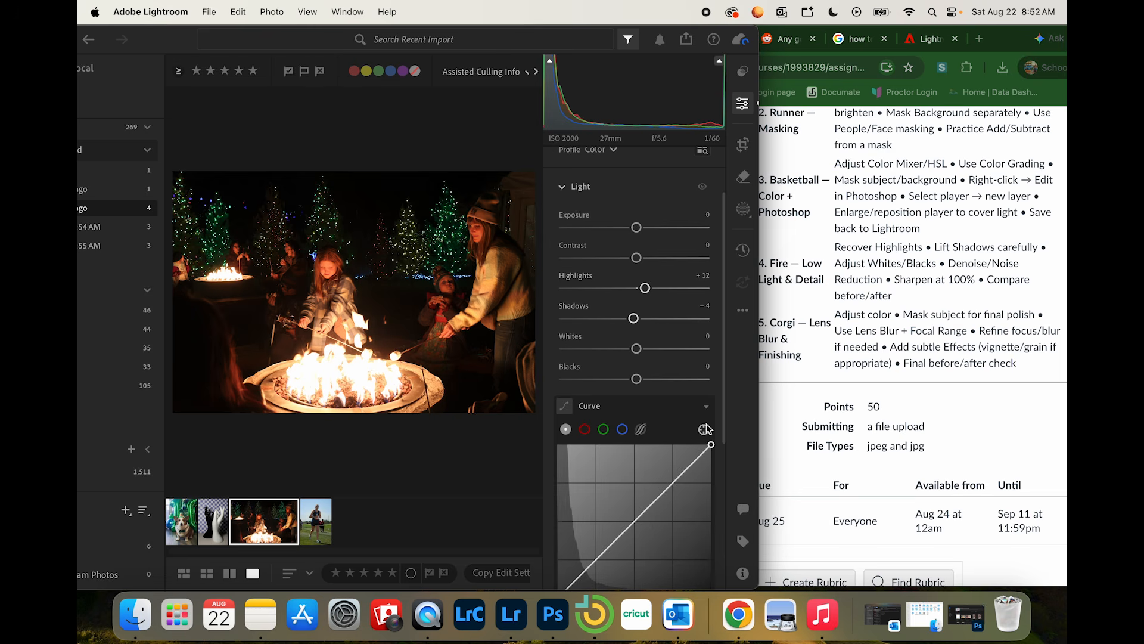
pyautogui.moveTo(637, 352); pyautogui.dragTo(584, 356)
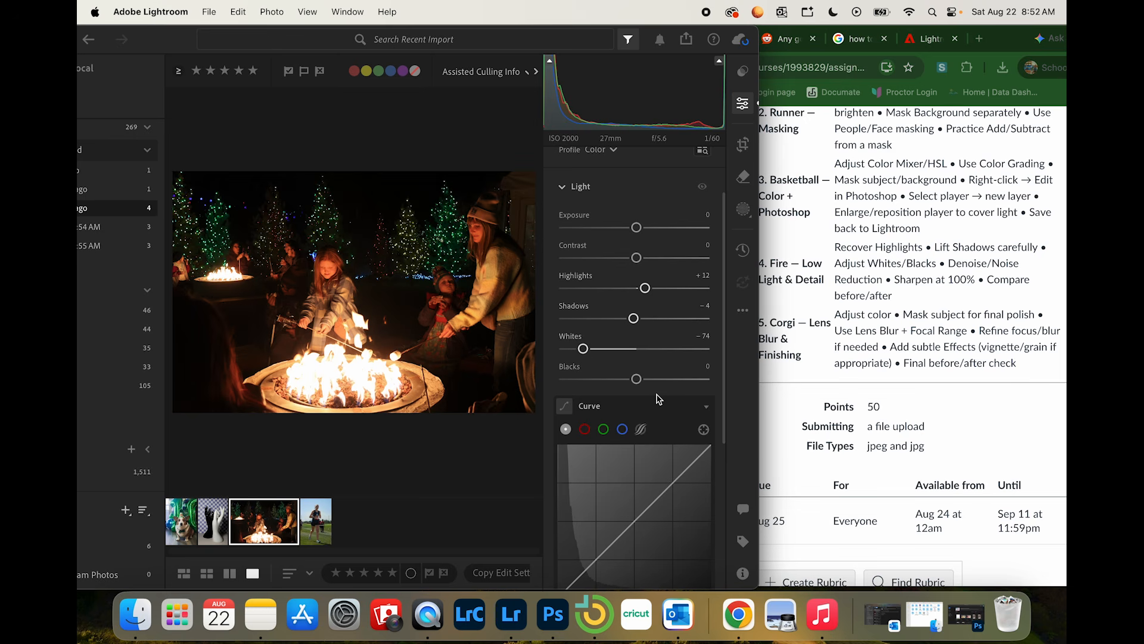
pyautogui.moveTo(636, 386)
pyautogui.mouseDown()
pyautogui.moveTo(682, 387)
pyautogui.moveTo(588, 387)
pyautogui.moveTo(683, 391)
pyautogui.moveTo(632, 394)
pyautogui.mouseUp()
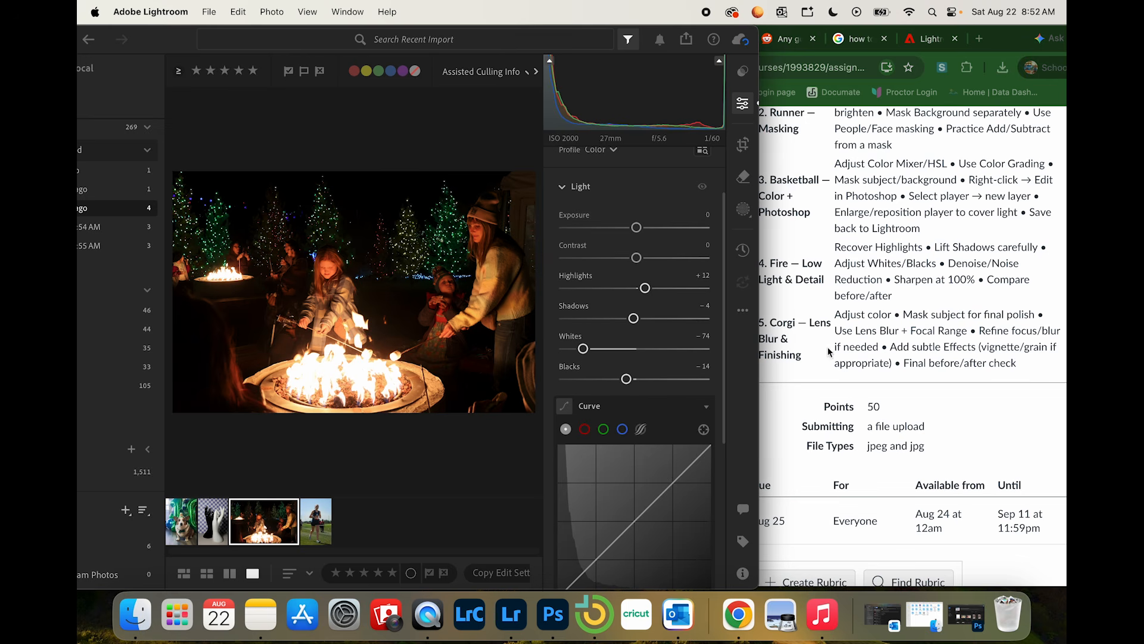
# Step: Set the fire photo's Texture to -23 and Dehaze to +38, checking the woman's face up close
pyautogui.click(571, 185)
pyautogui.click(567, 383)
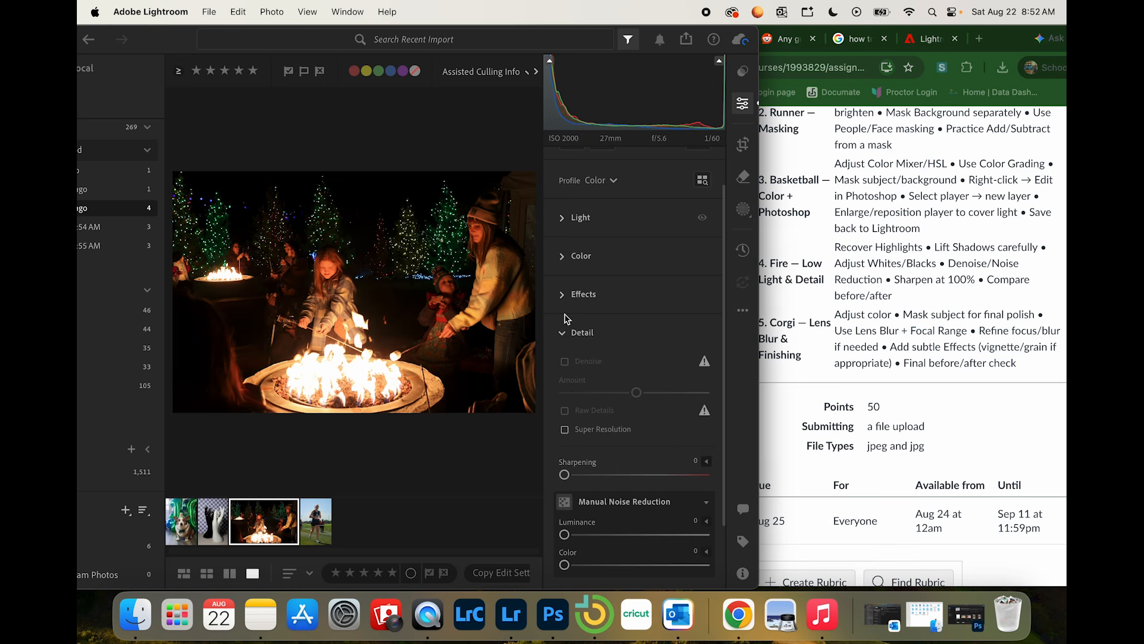
pyautogui.click(564, 294)
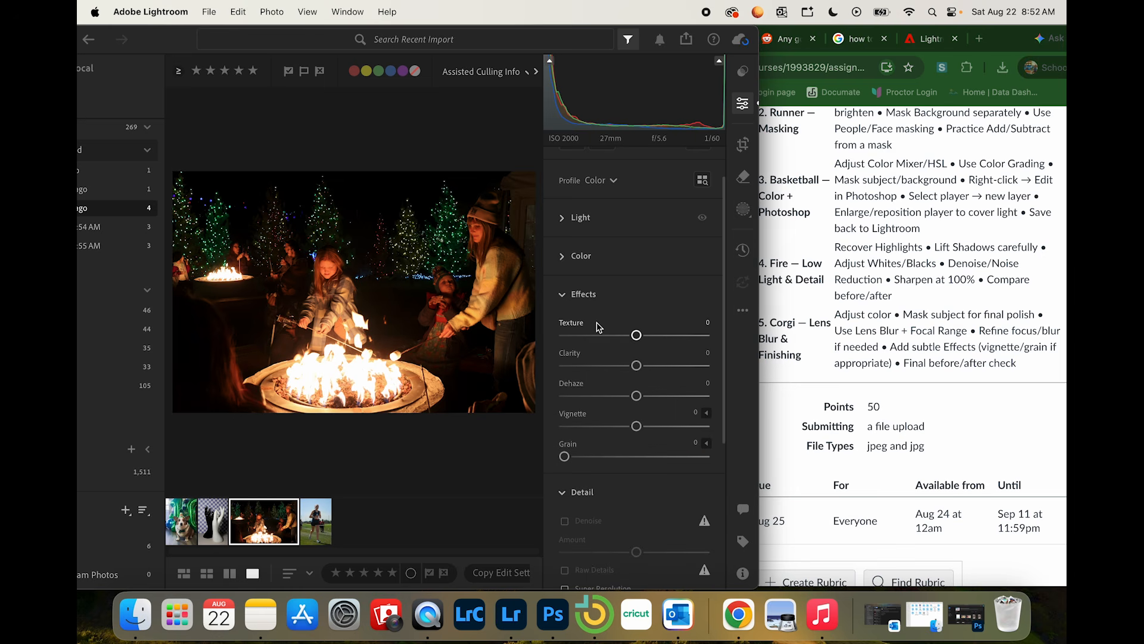
pyautogui.moveTo(636, 335); pyautogui.dragTo(627, 332)
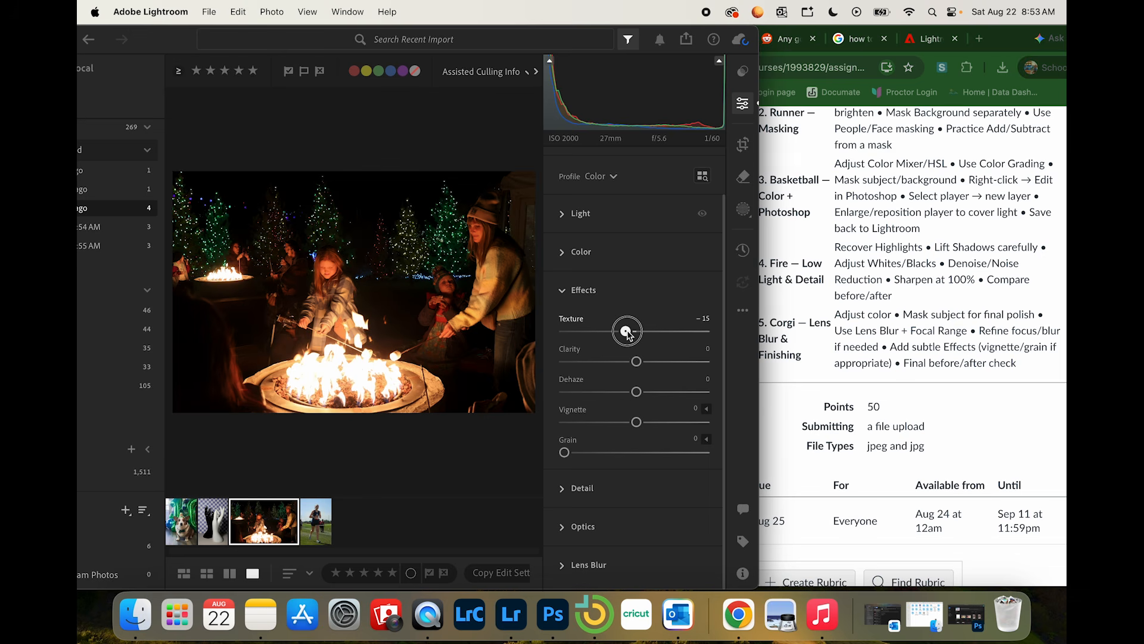
pyautogui.click(504, 232)
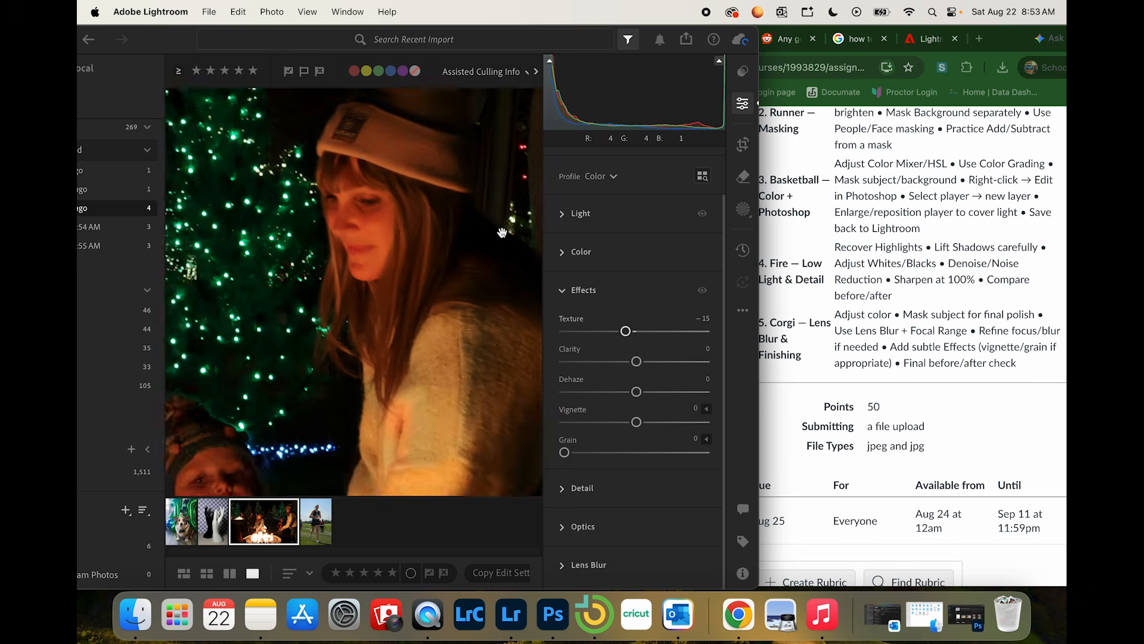
pyautogui.moveTo(652, 332); pyautogui.dragTo(620, 334)
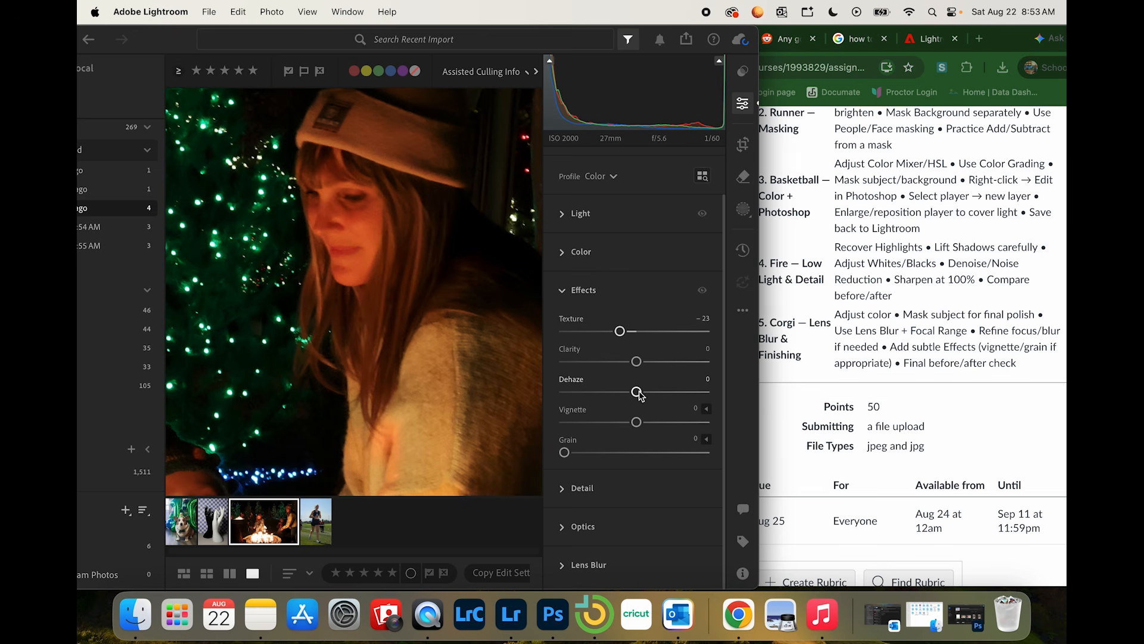
pyautogui.moveTo(636, 391); pyautogui.dragTo(666, 398)
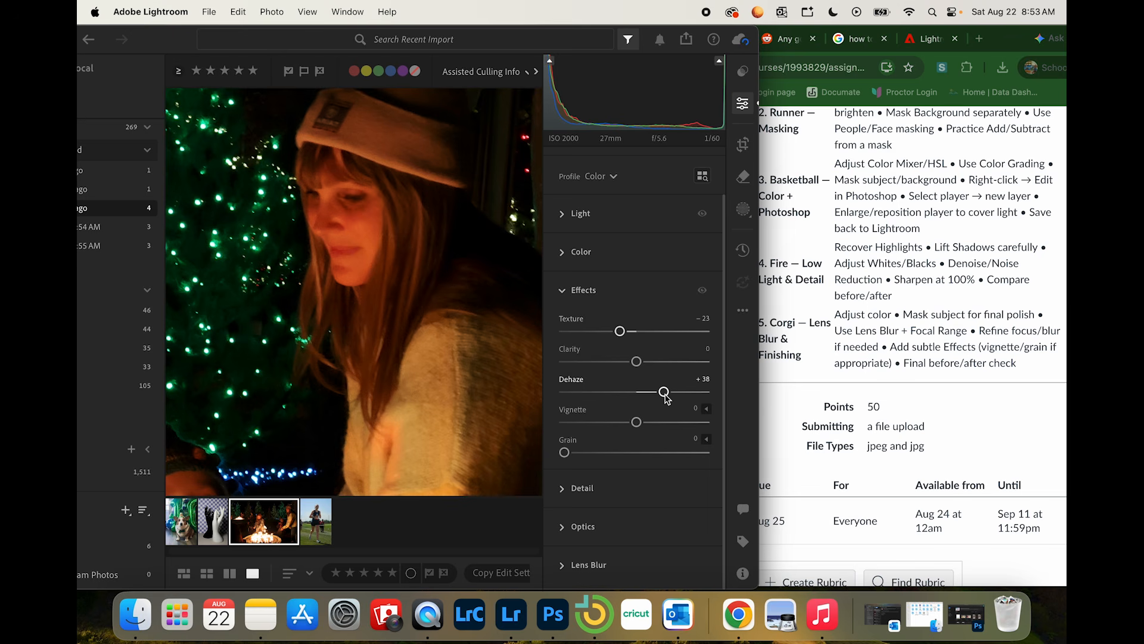
pyautogui.click(434, 320)
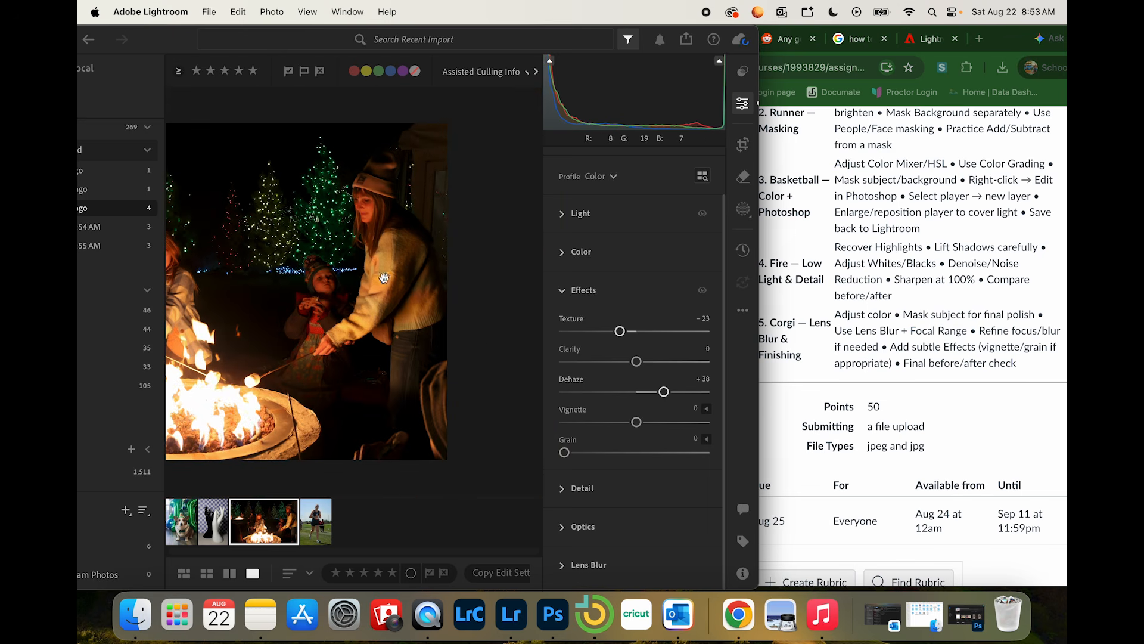
pyautogui.click(564, 489)
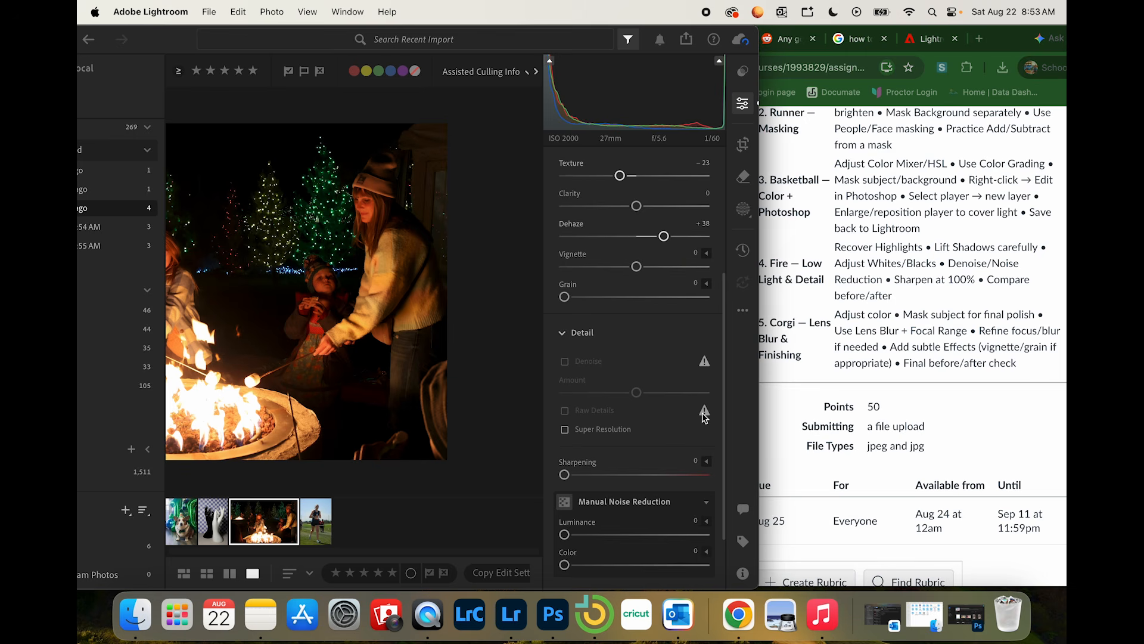
pyautogui.click(578, 436)
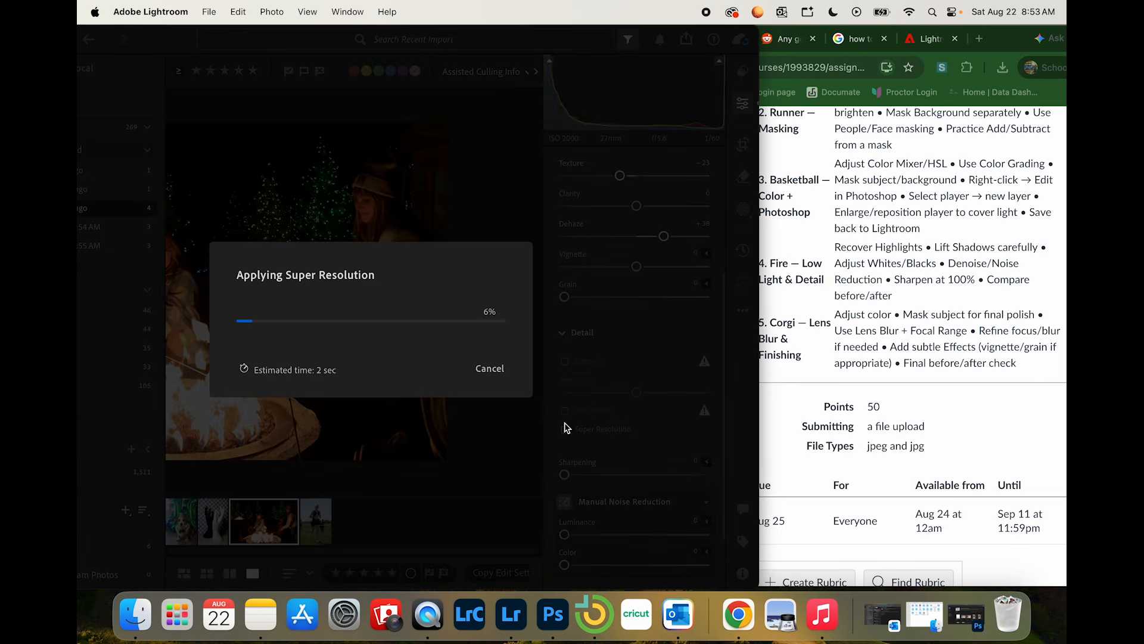
pyautogui.click(488, 367)
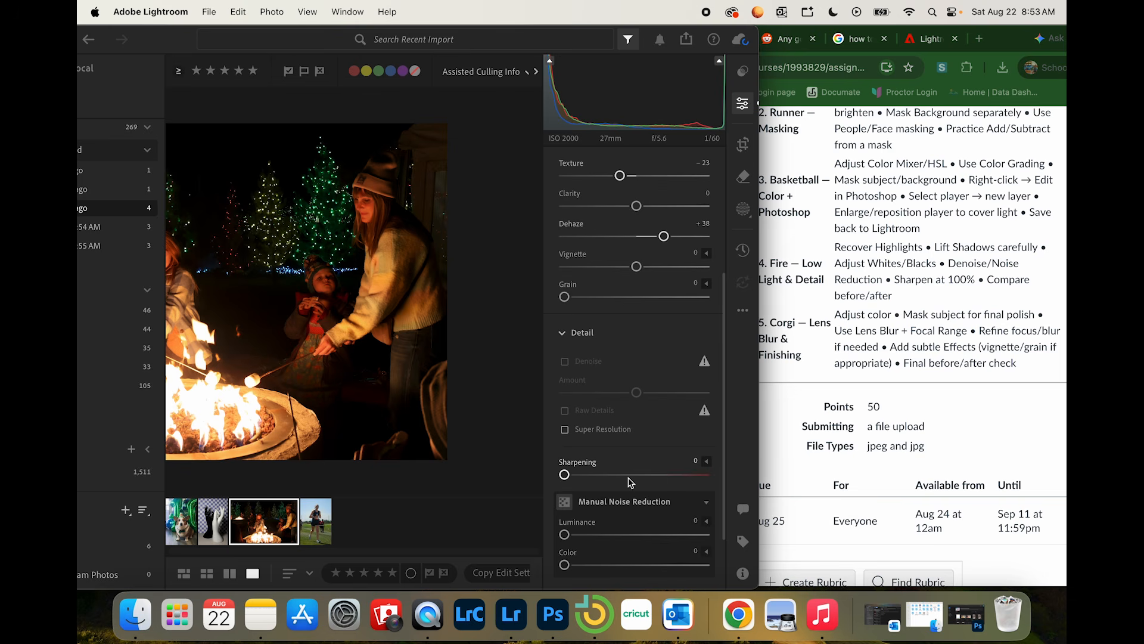
# Step: Set the fire photo's Sharpening to 99 in the Detail settings
pyautogui.scroll(-5, 619, 417)
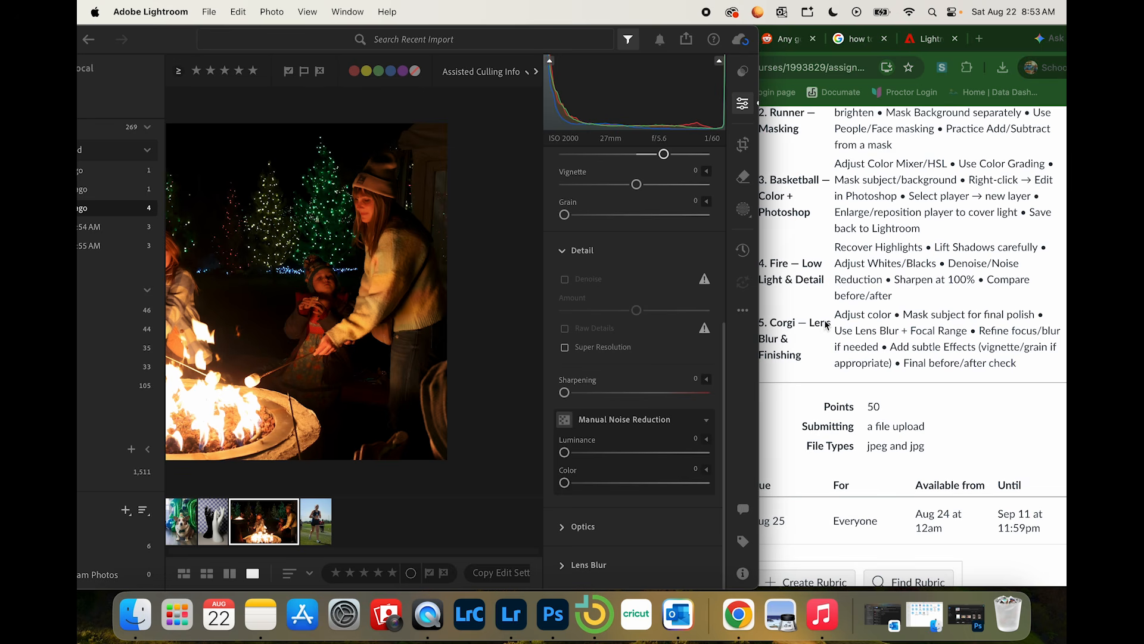
pyautogui.click(308, 275)
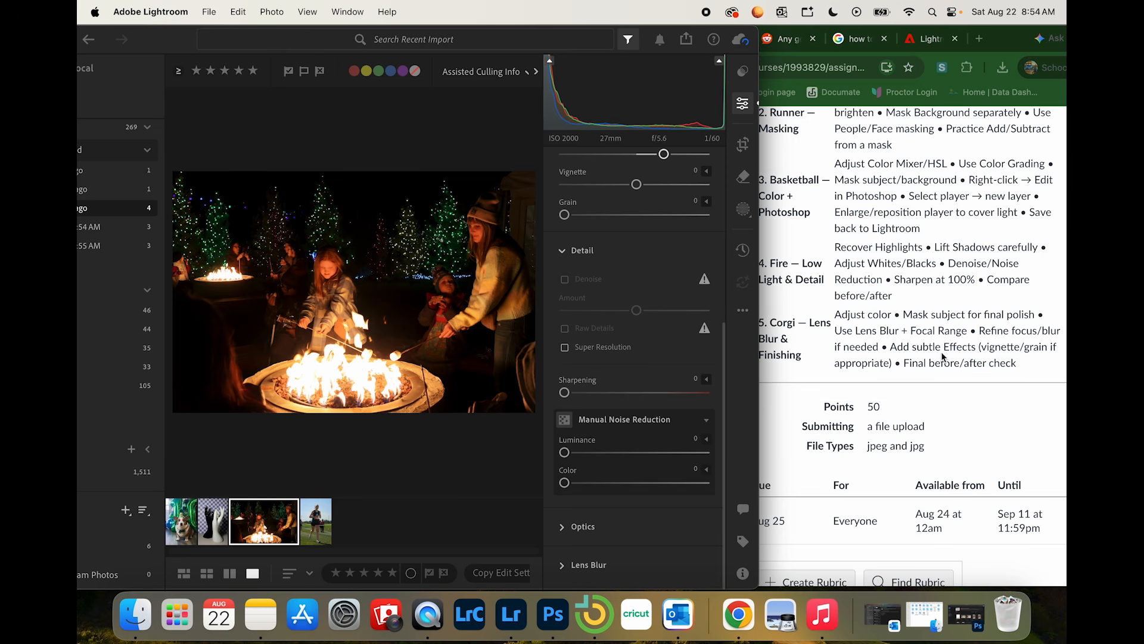
pyautogui.click(563, 526)
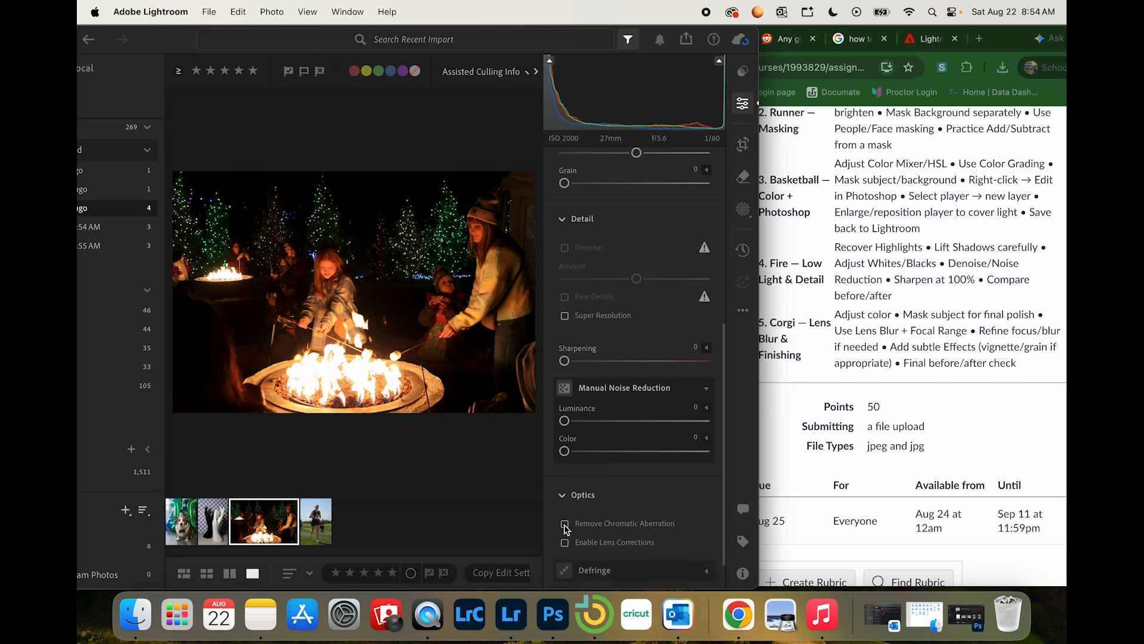
pyautogui.click(563, 219)
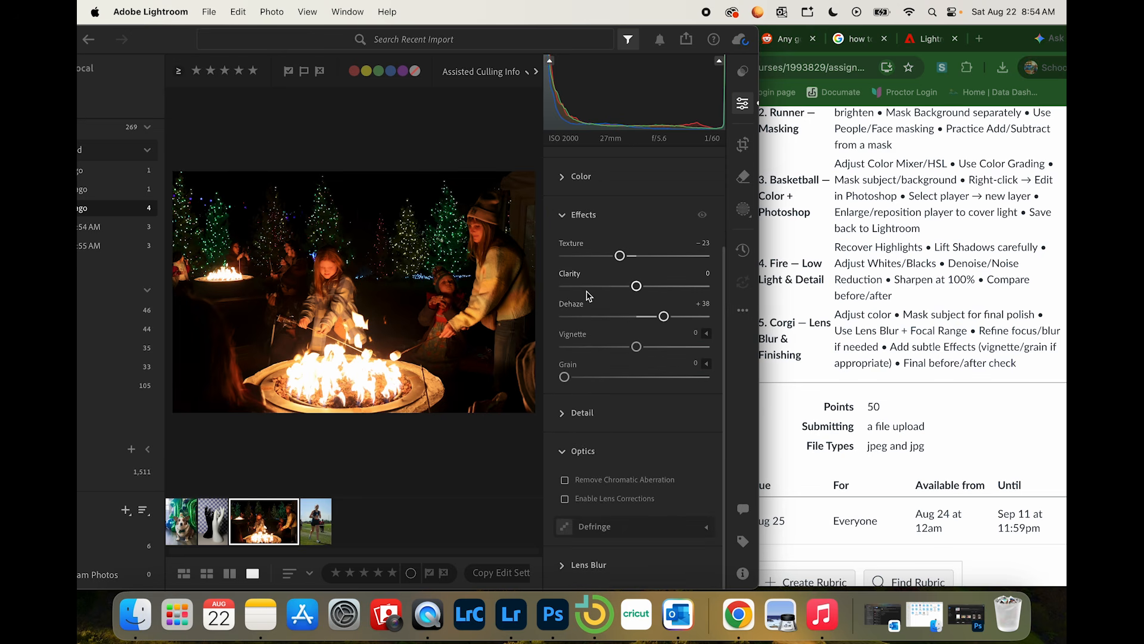
pyautogui.click(563, 411)
pyautogui.scroll(-3, 566, 411)
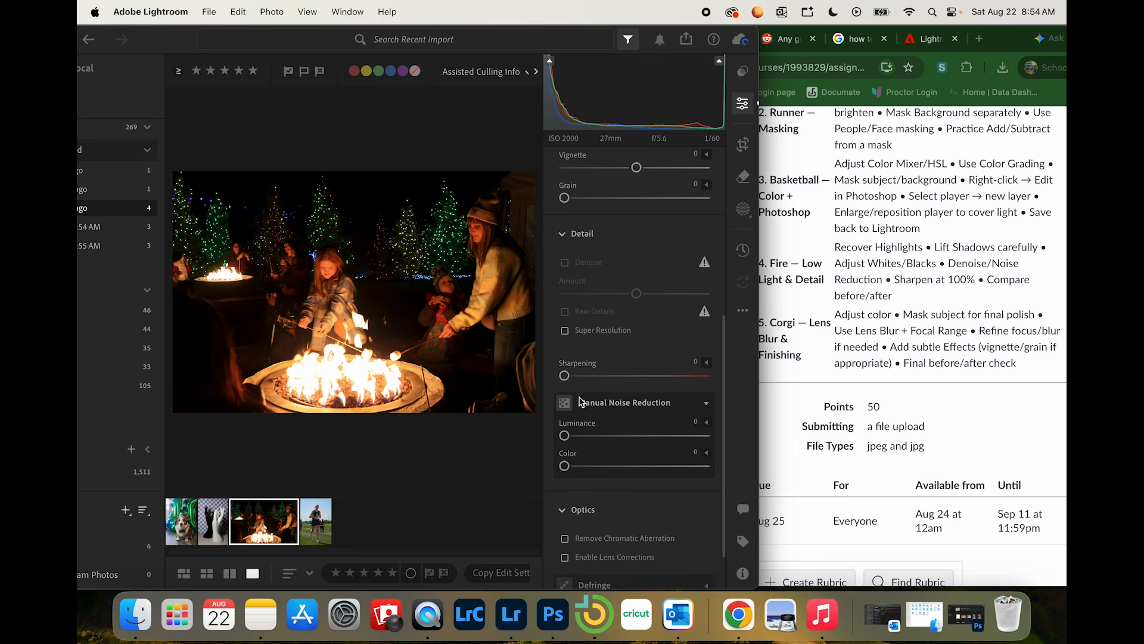
pyautogui.moveTo(565, 375); pyautogui.dragTo(663, 383)
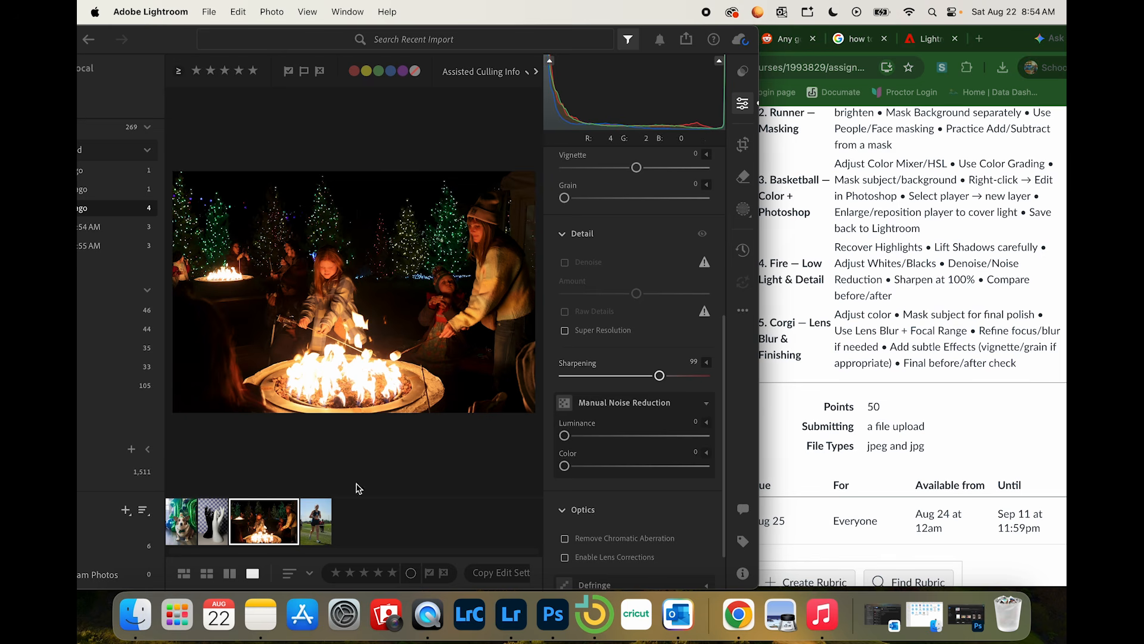
# Step: Compare the fire photo before and after its edits side by side
pyautogui.rightClick(287, 516)
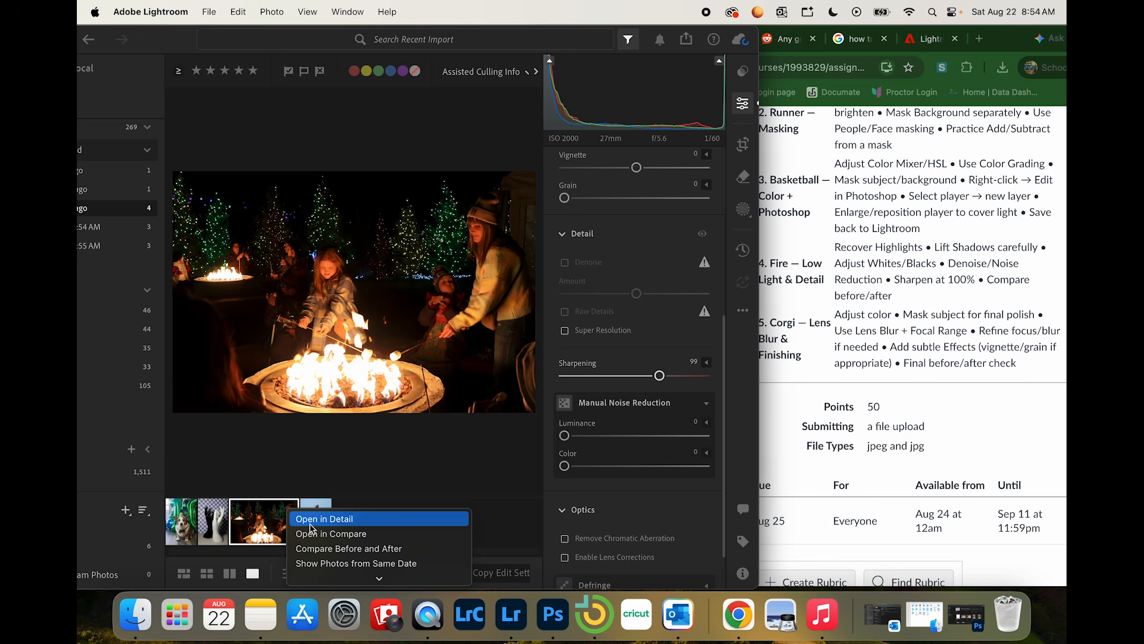
pyautogui.click(315, 549)
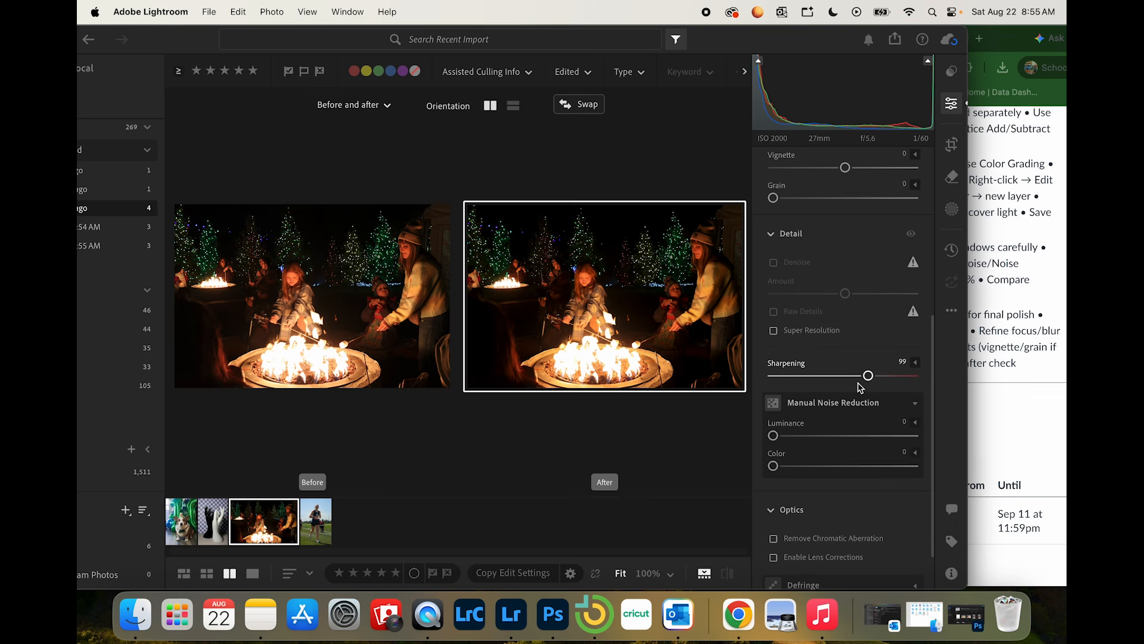
pyautogui.scroll(1, 874, 344)
pyautogui.scroll(10, 873, 344)
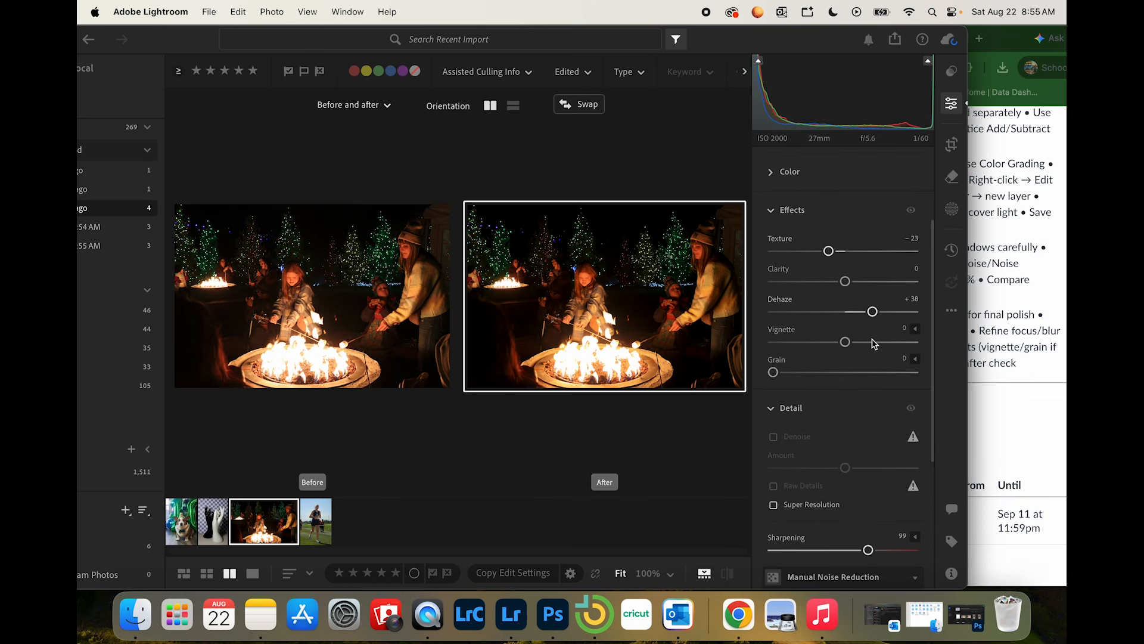
pyautogui.scroll(2, 874, 344)
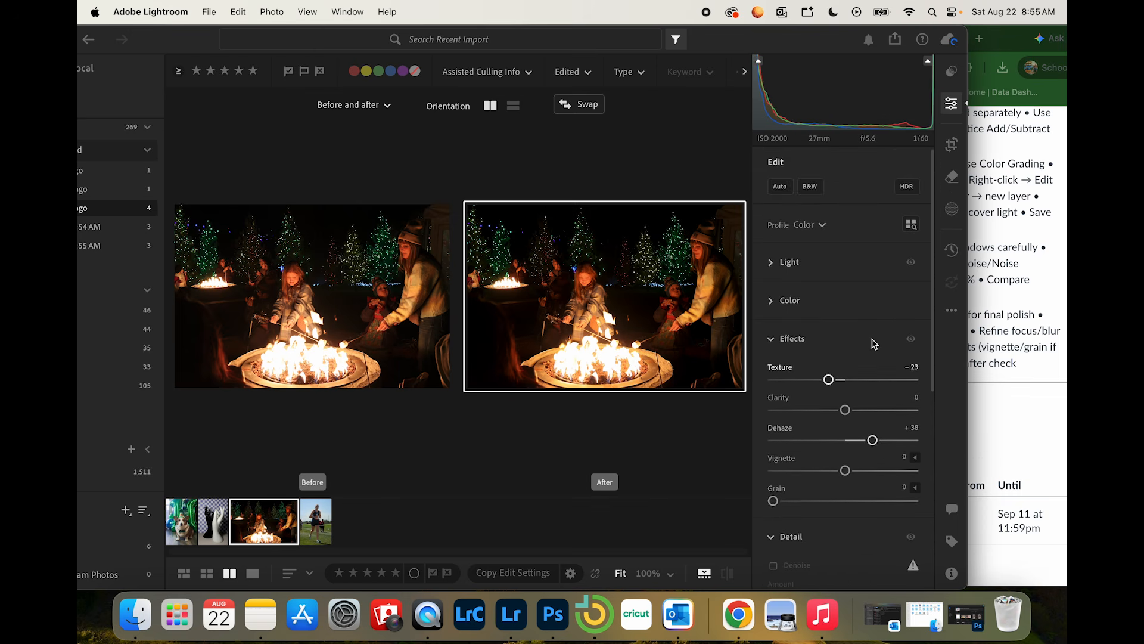
# Step: Apply the premium Auto+: Retro preset AR02 to the fire photo and slightly reduce its Amount
pyautogui.click(952, 72)
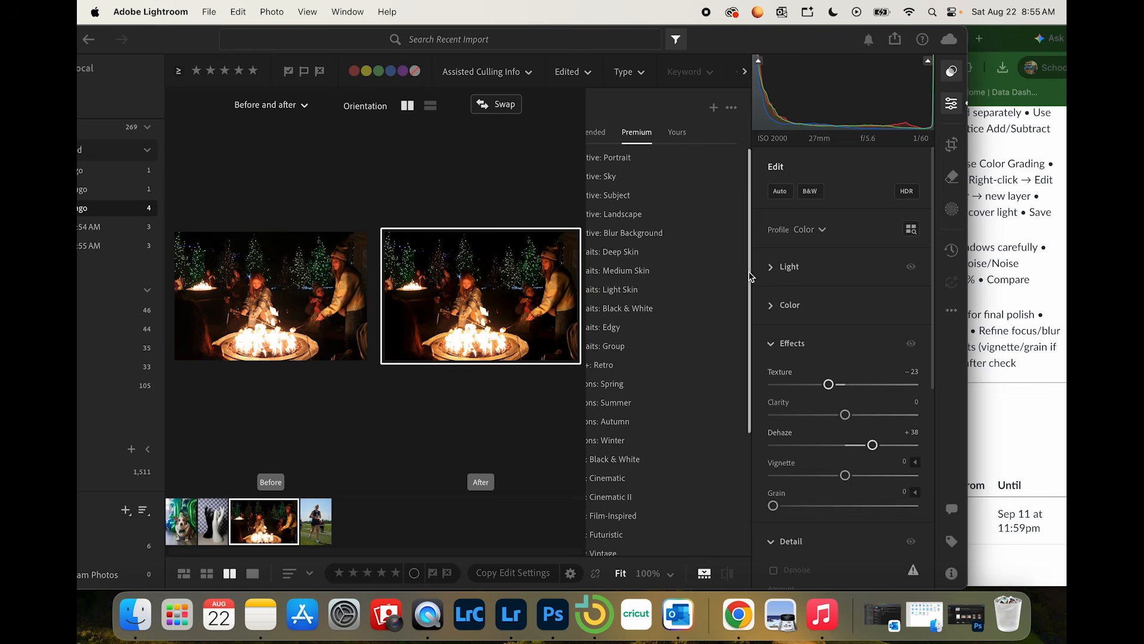
pyautogui.click(602, 134)
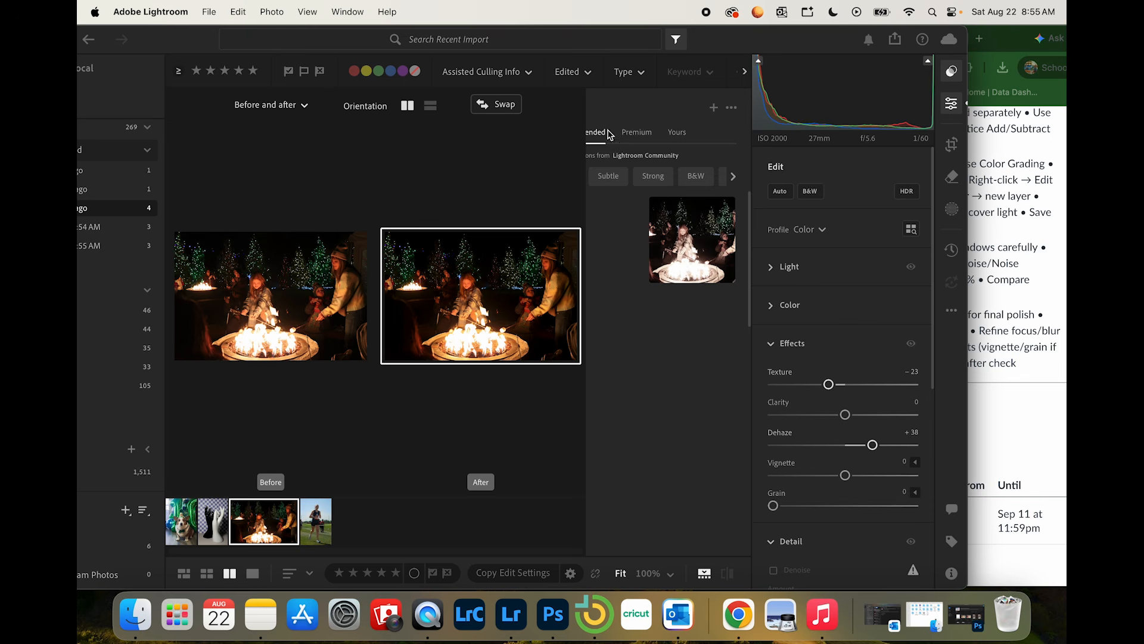
pyautogui.click(634, 138)
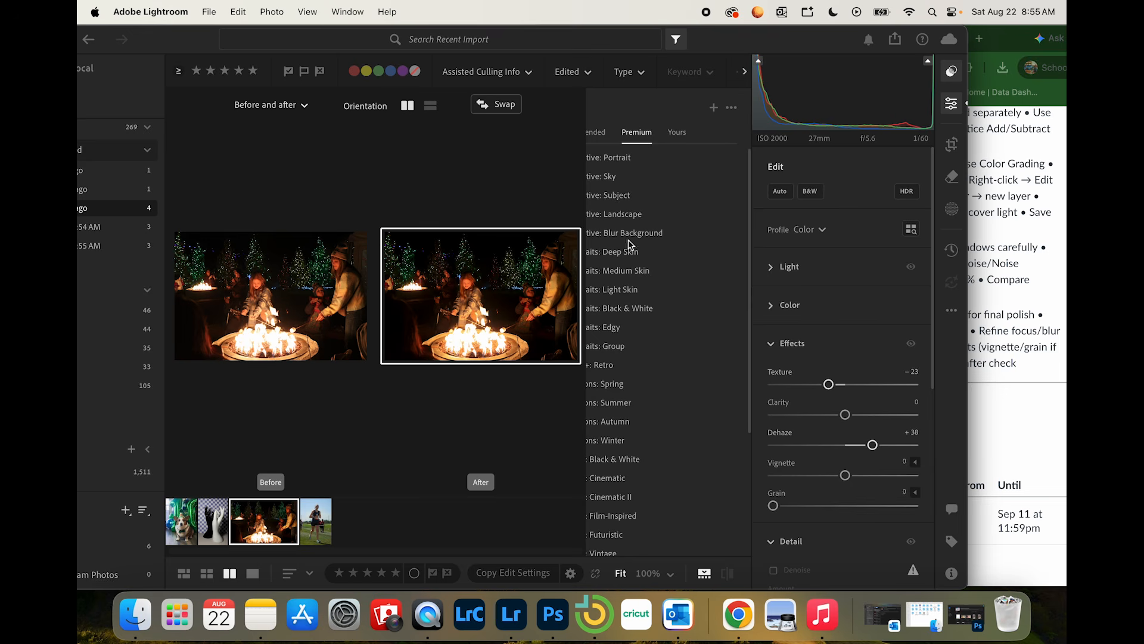
pyautogui.click(952, 109)
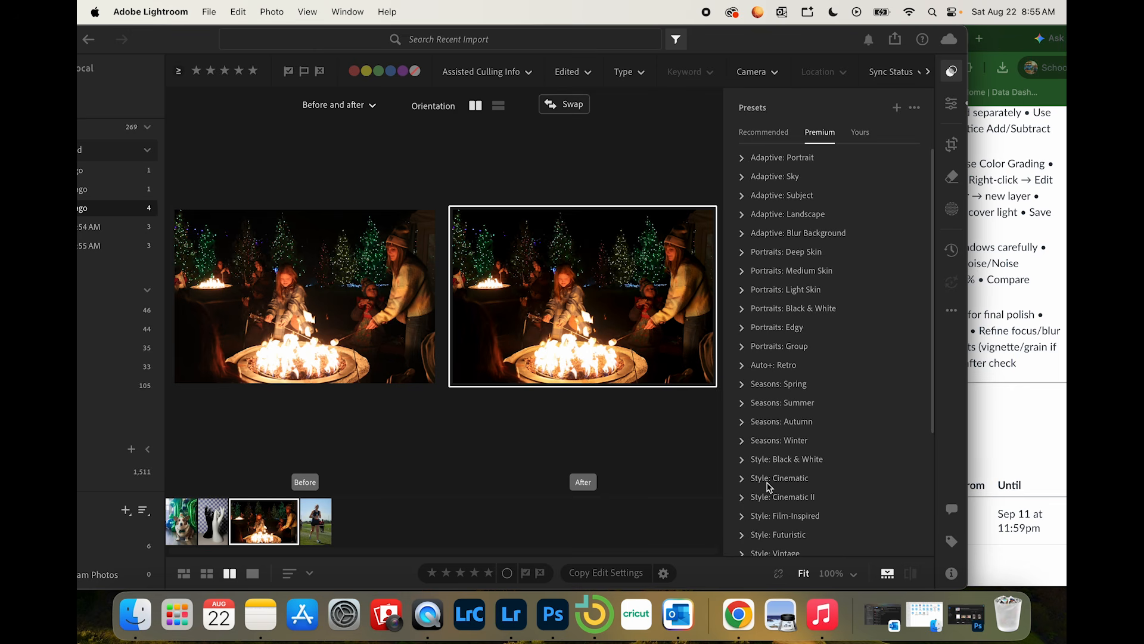
pyautogui.scroll(-5, 768, 485)
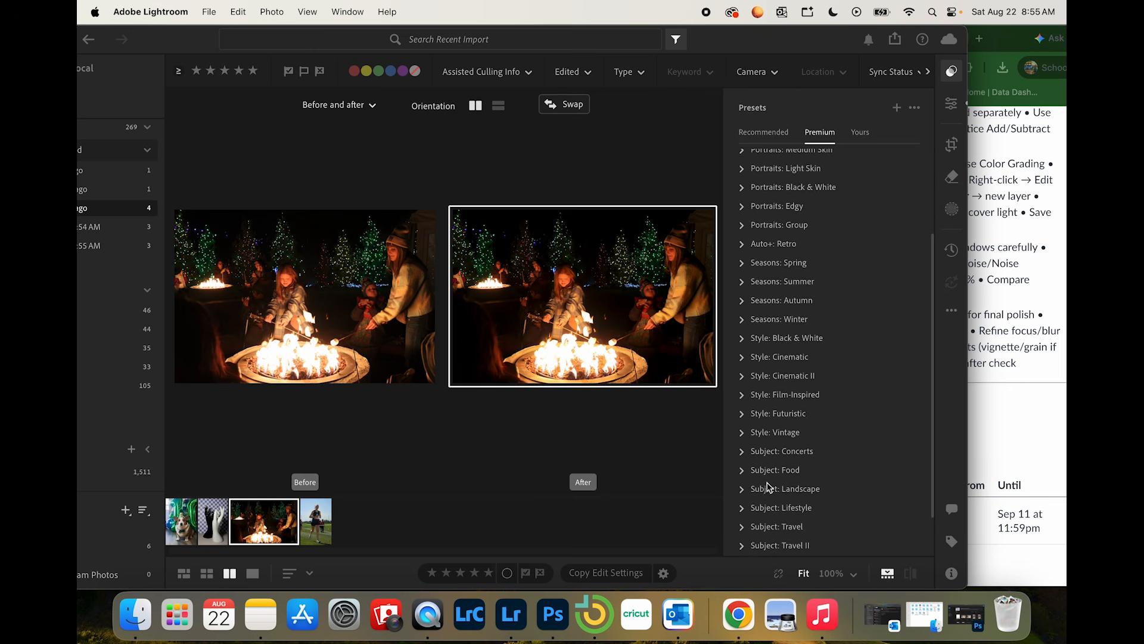
pyautogui.scroll(5, 769, 485)
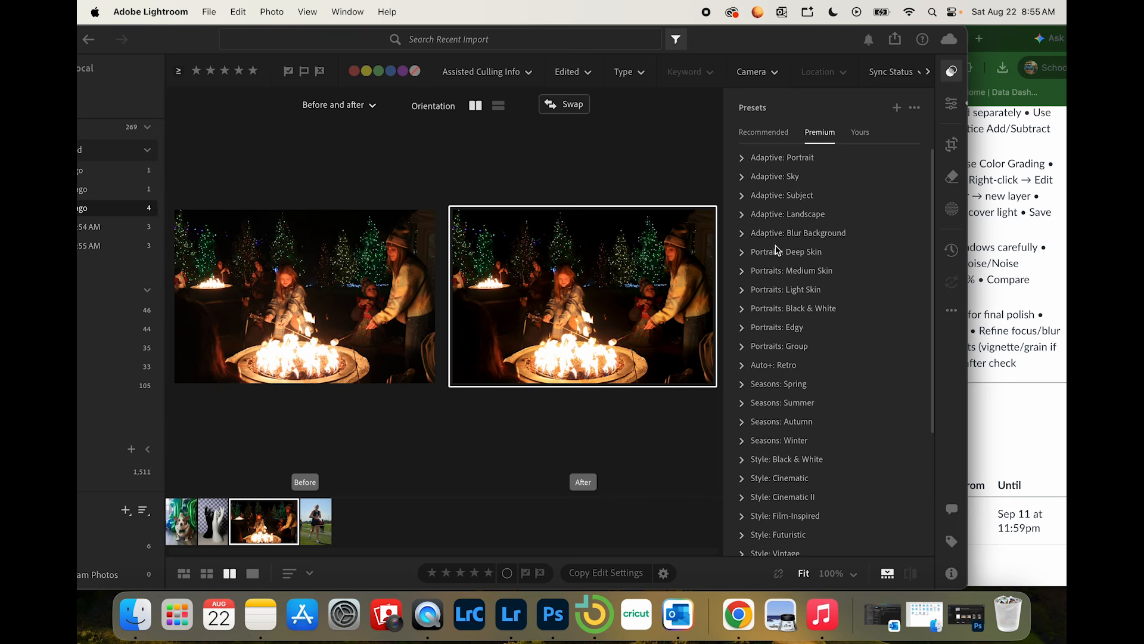
pyautogui.click(742, 160)
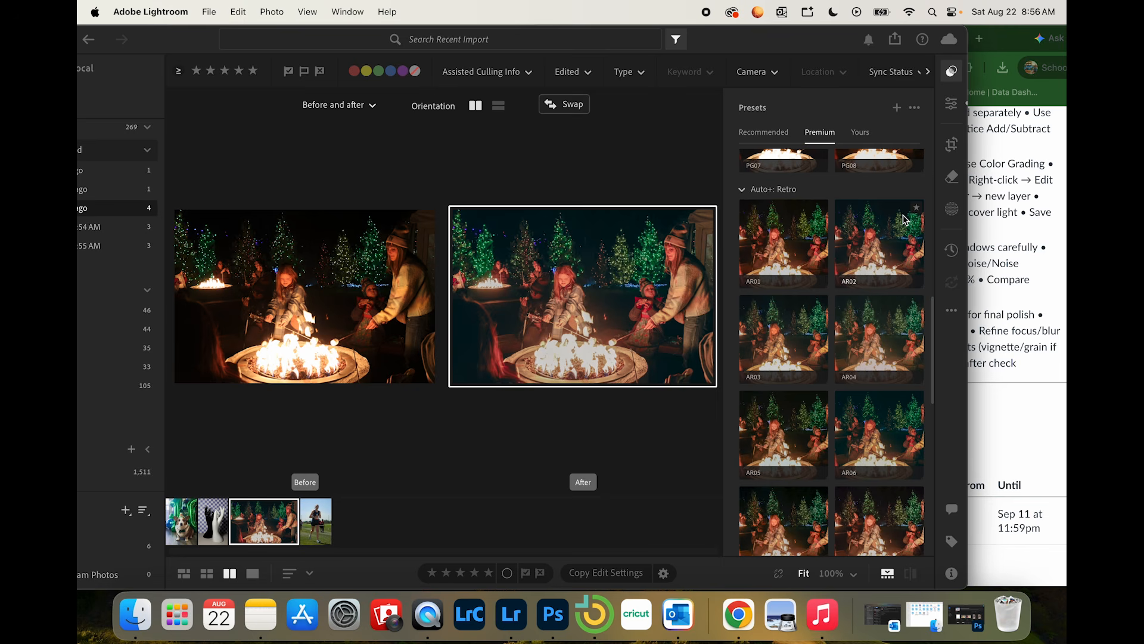
pyautogui.click(899, 211)
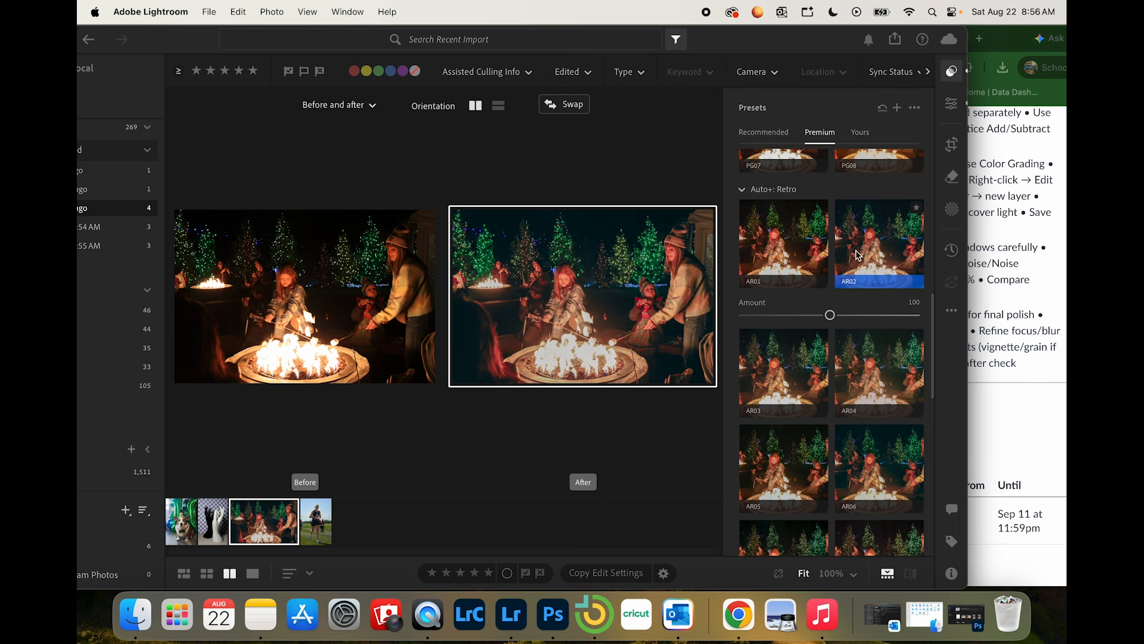
pyautogui.moveTo(829, 315)
pyautogui.mouseDown()
pyautogui.moveTo(807, 317)
pyautogui.moveTo(842, 309)
pyautogui.moveTo(822, 317)
pyautogui.mouseUp()
pyautogui.click(953, 77)
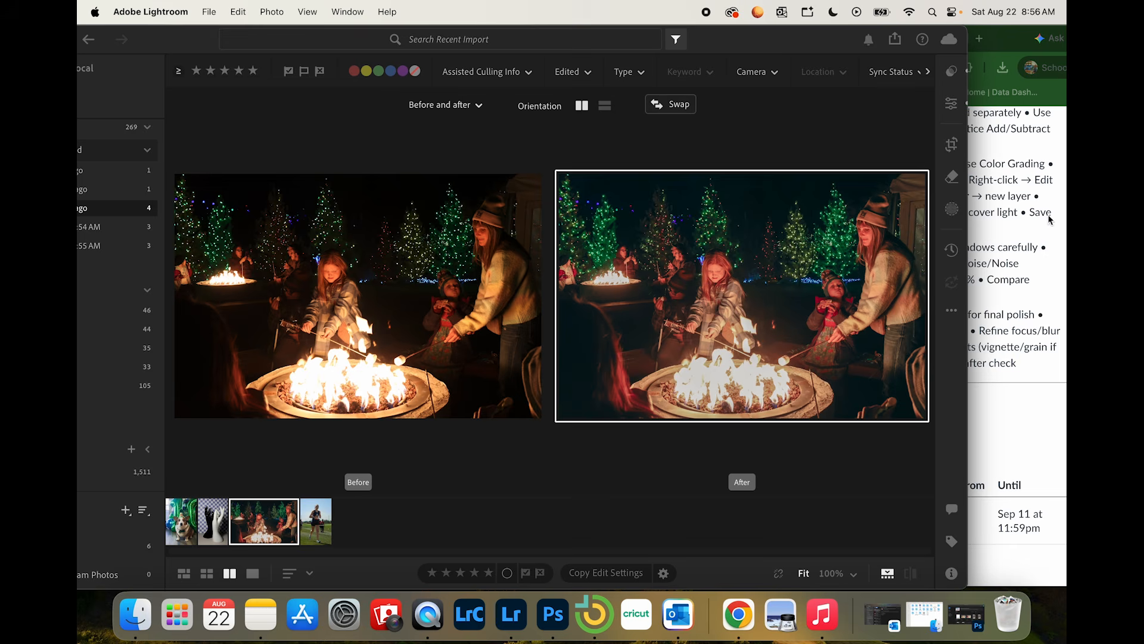
# Step: Check the Corgi tasks in the Chrome assignment list, and open the corgi photo on its own in Lightroom's detail view
pyautogui.click(1027, 224)
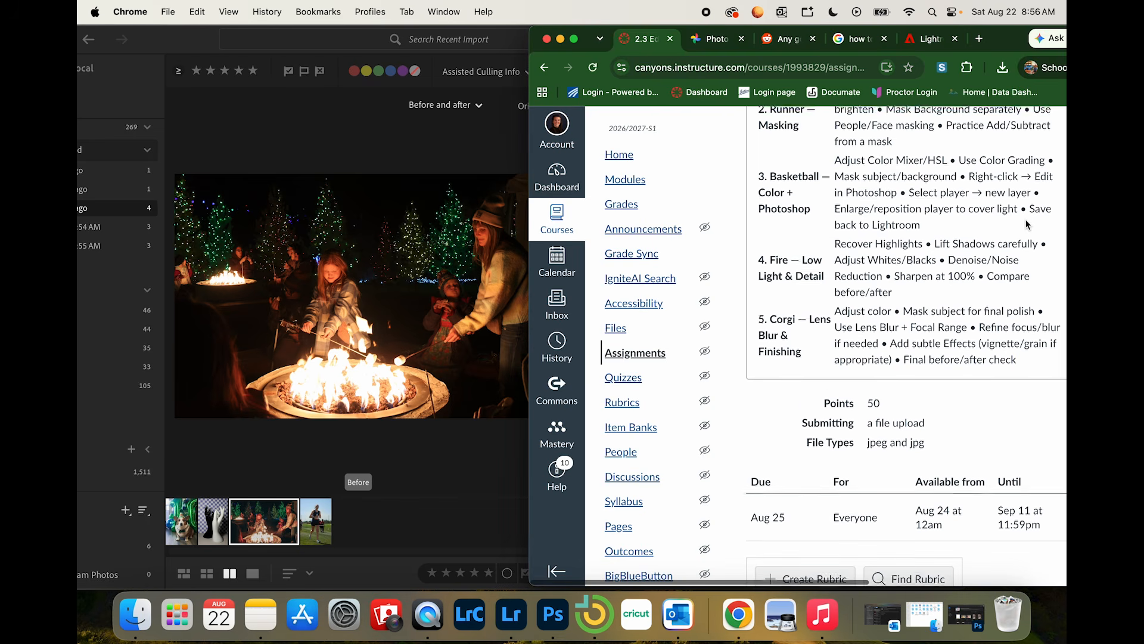
pyautogui.scroll(-1, 1027, 224)
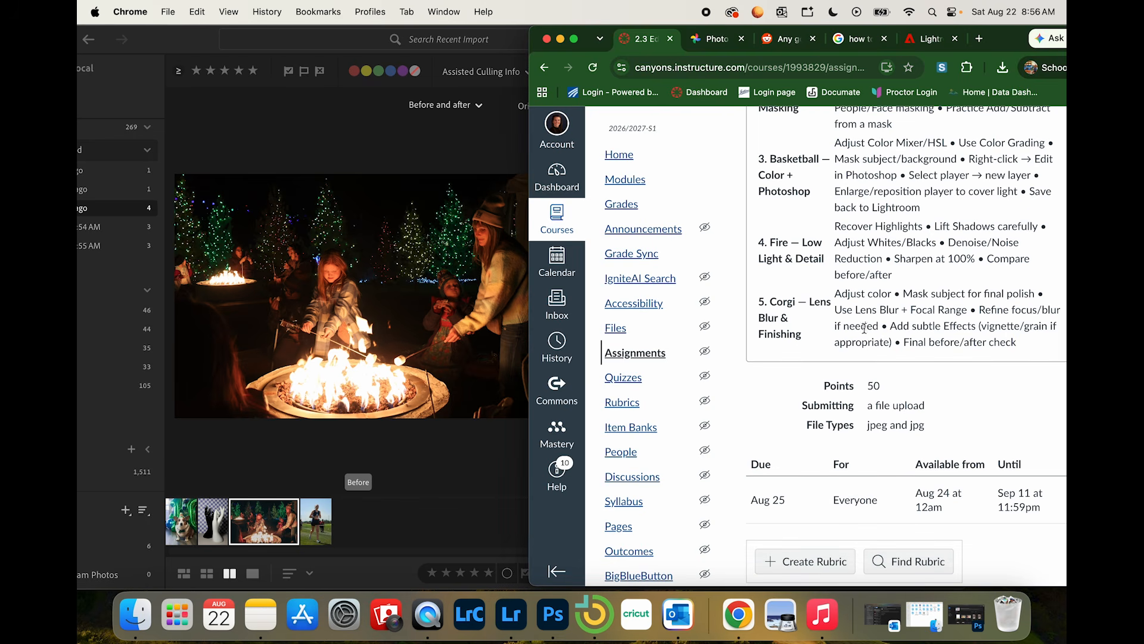
pyautogui.click(251, 471)
pyautogui.click(180, 523)
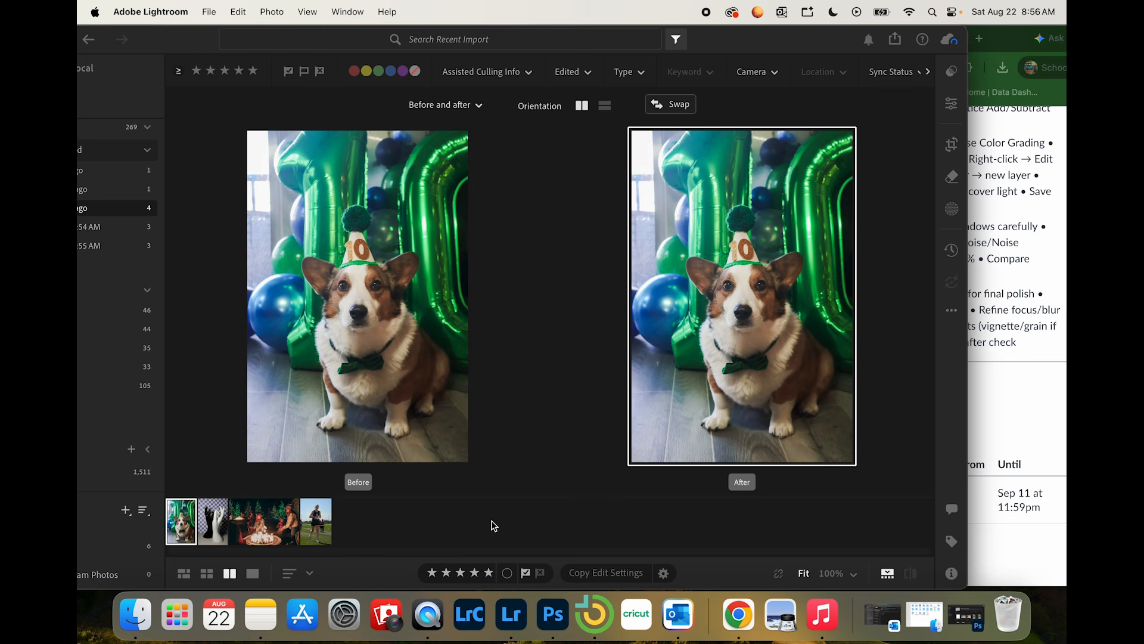
pyautogui.rightClick(181, 538)
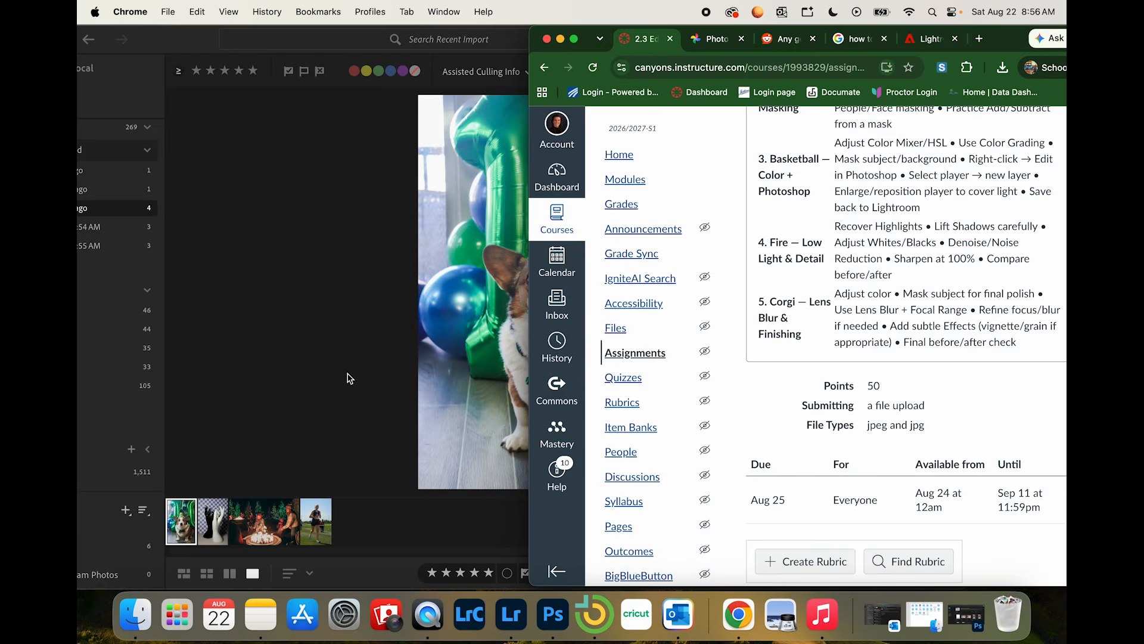
pyautogui.click(347, 378)
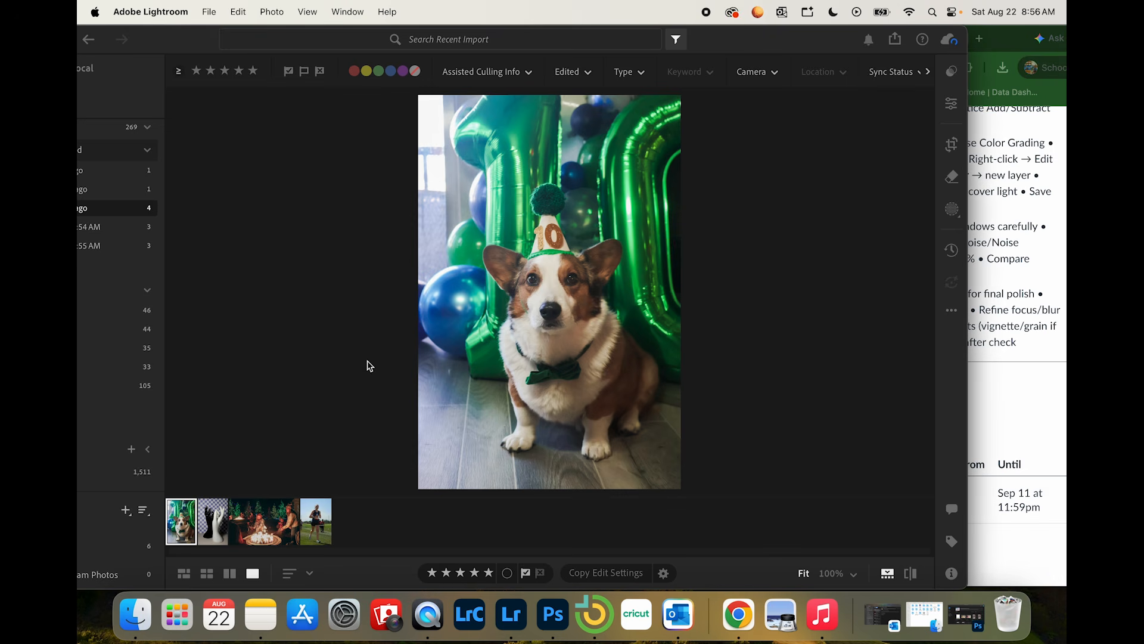
# Step: Set the corgi photo's white balance to Temp +10 and Tint +7
pyautogui.click(952, 104)
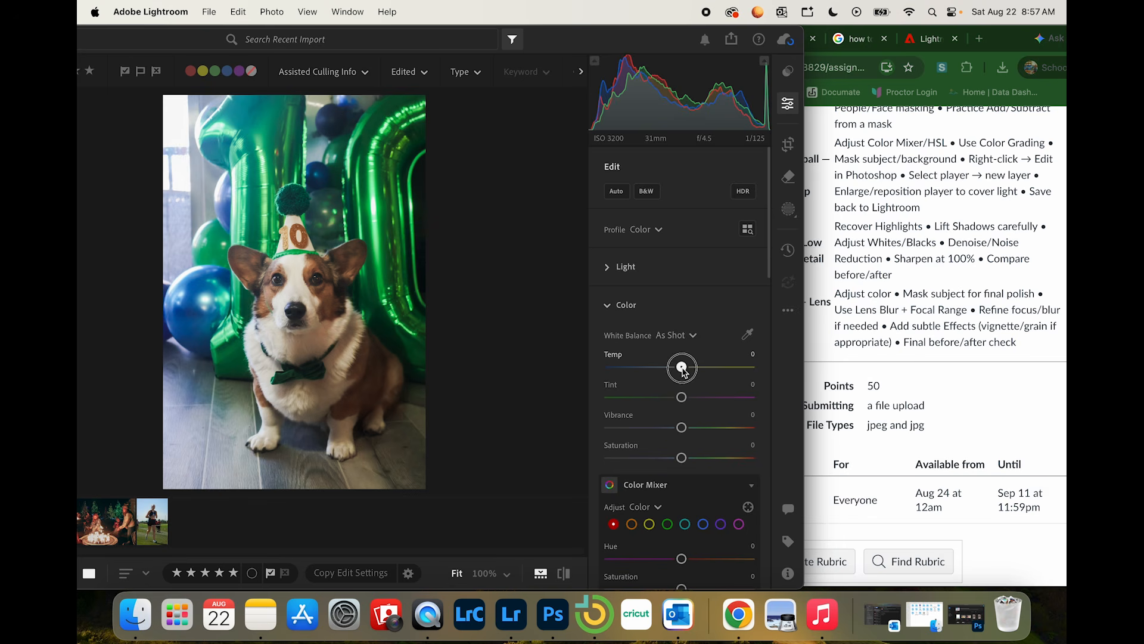
pyautogui.moveTo(682, 367); pyautogui.dragTo(689, 404)
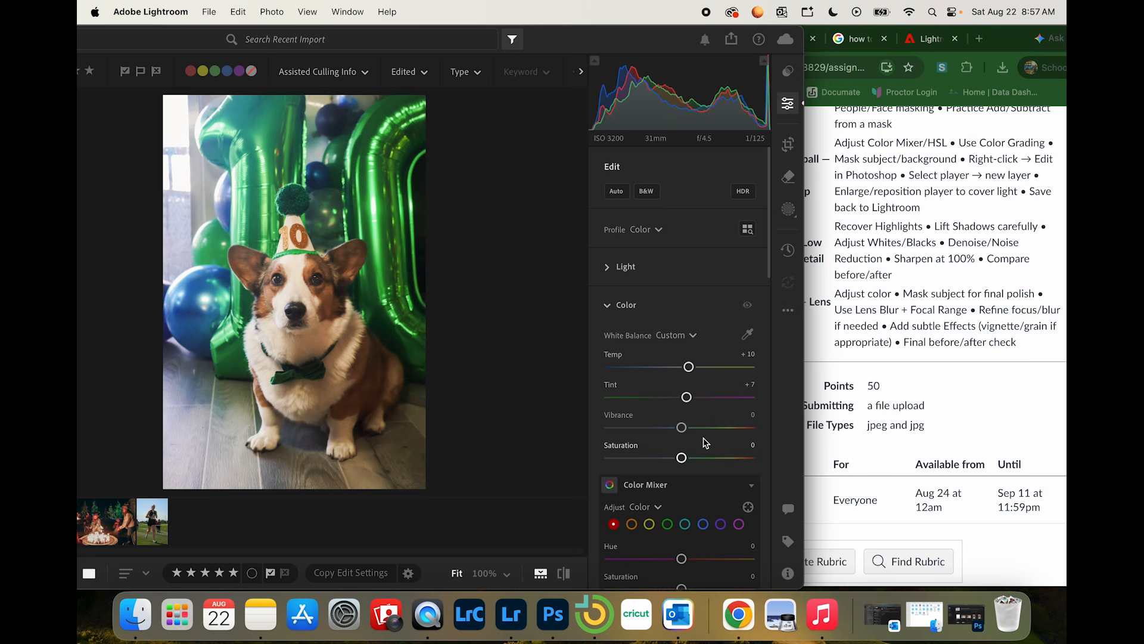
# Step: Browse the NordStudios Wes Anderson - Inspired group among your own presets for the corgi photo and collapse the group
pyautogui.scroll(-2, 705, 442)
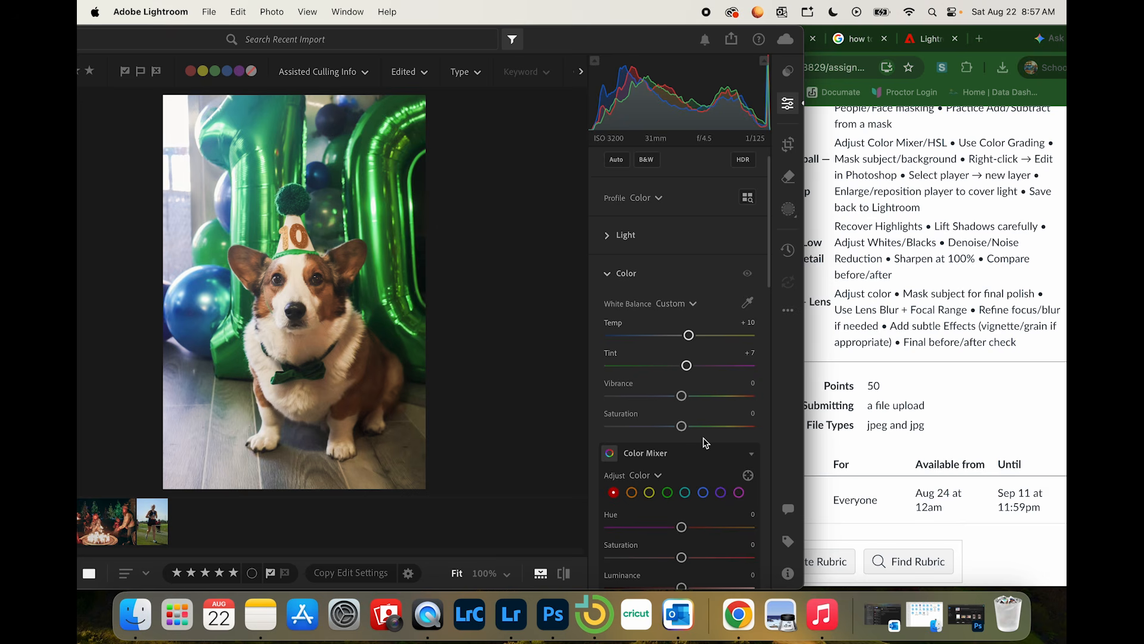
pyautogui.click(788, 71)
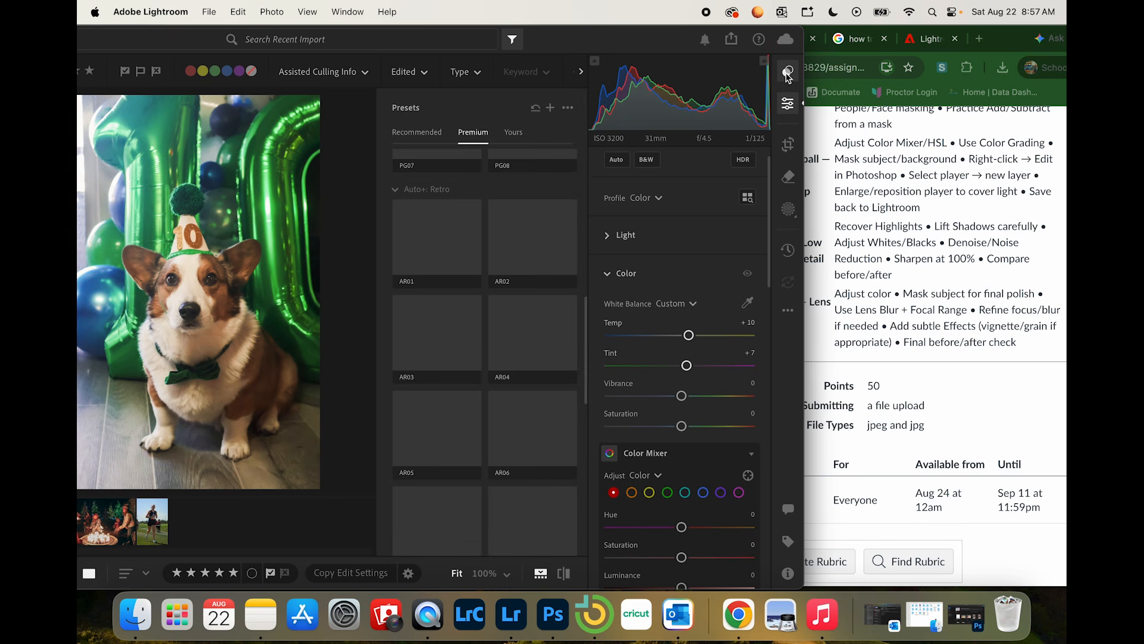
pyautogui.click(513, 133)
pyautogui.click(533, 256)
pyautogui.scroll(5, 514, 286)
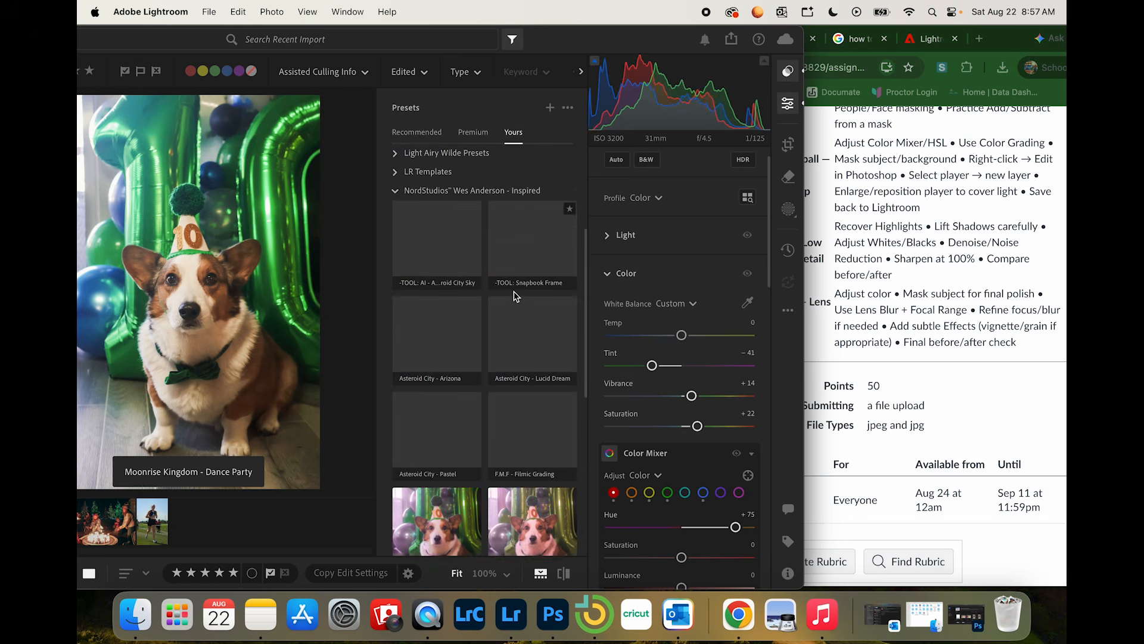
pyautogui.scroll(2, 516, 296)
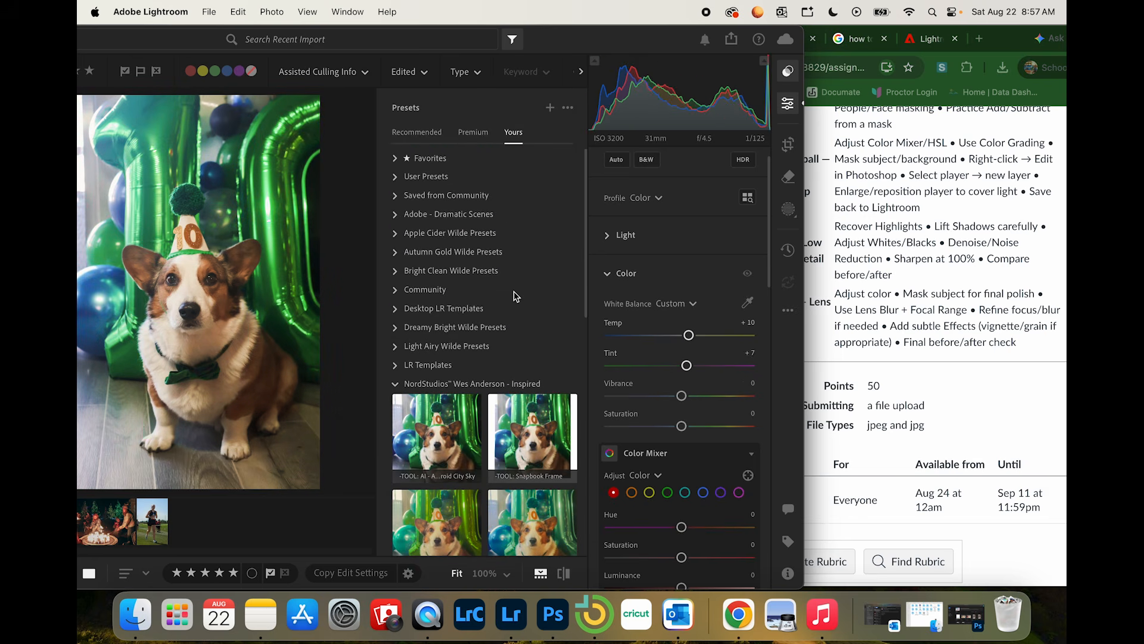
pyautogui.click(398, 385)
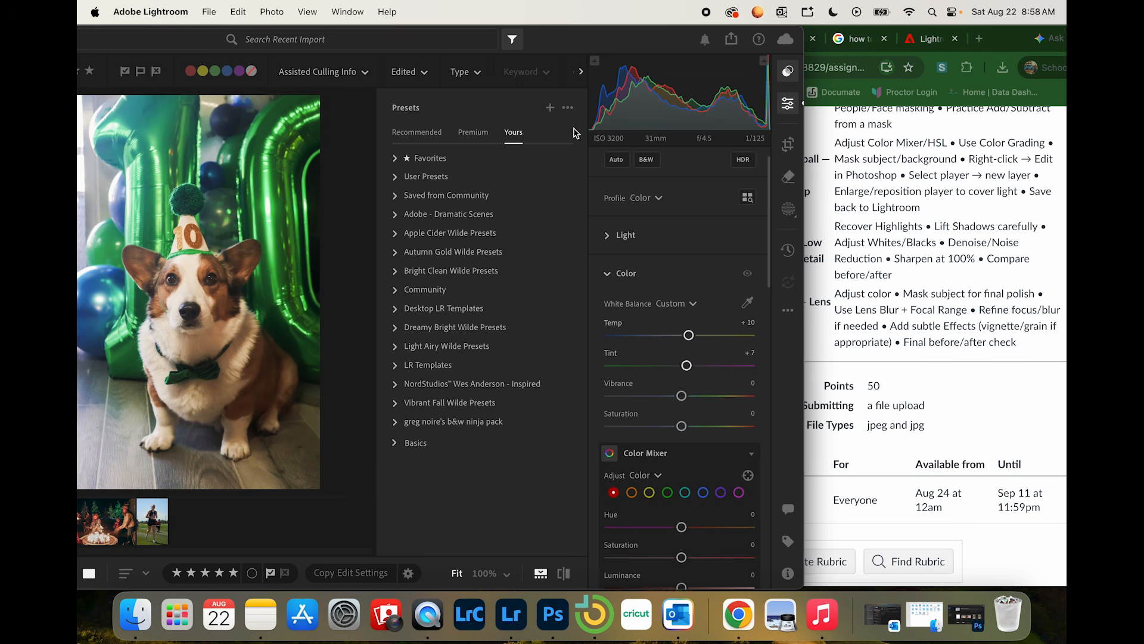
# Step: Apply the preset "-TOOL: AI - Asteroid City Sky" to the corgi photo with an Amount of 137, and collapse its preset group
pyautogui.click(398, 383)
pyautogui.scroll(-3, 566, 301)
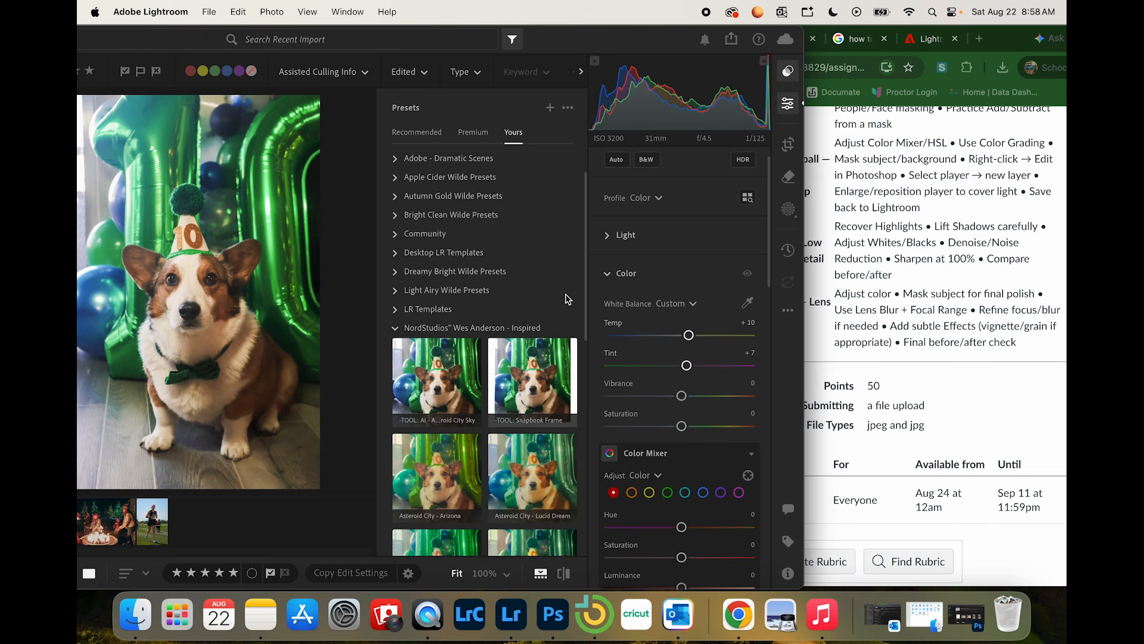
pyautogui.click(464, 361)
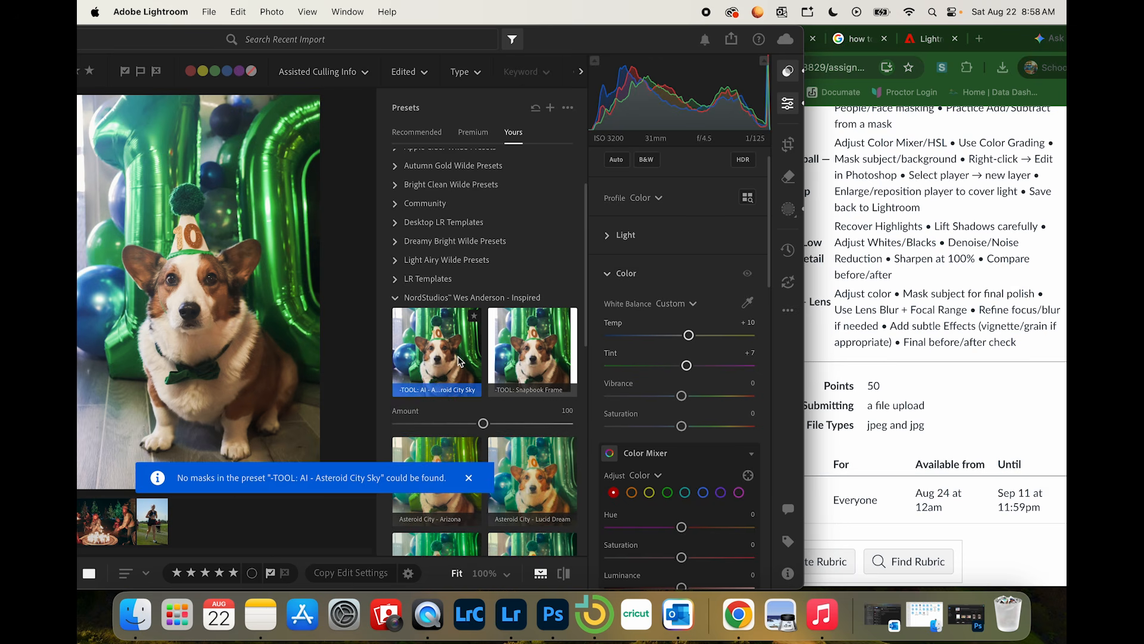
pyautogui.moveTo(484, 423); pyautogui.dragTo(516, 424)
pyautogui.click(395, 297)
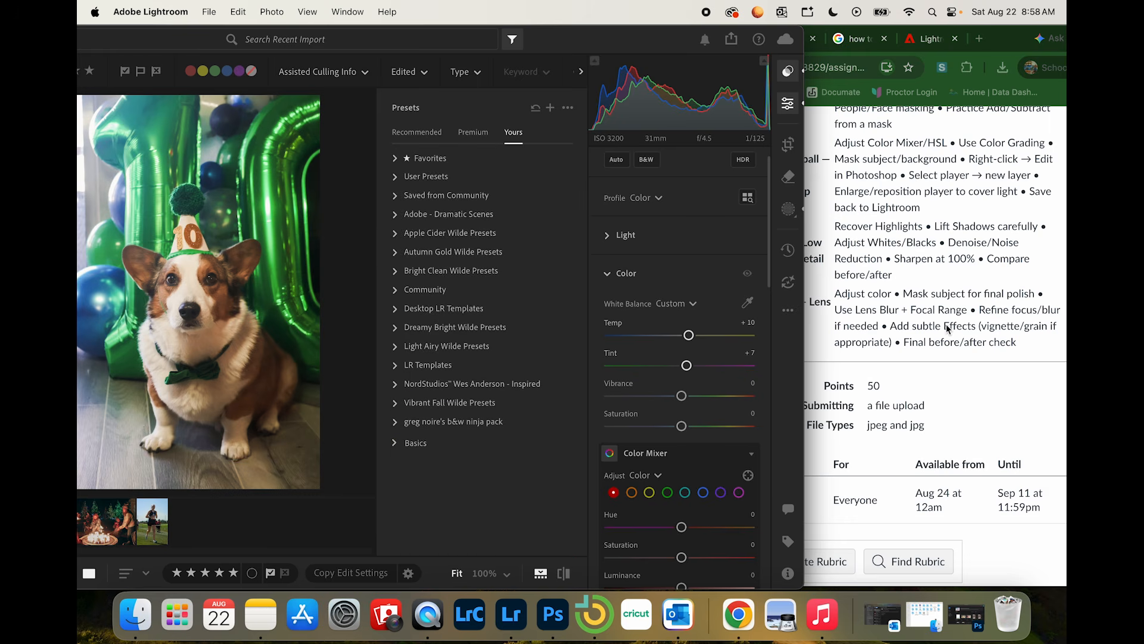
# Step: Apply Lens Blur to the corgi photo, visualize its depth, and set the Blur Amount to 94
pyautogui.scroll(-10, 613, 313)
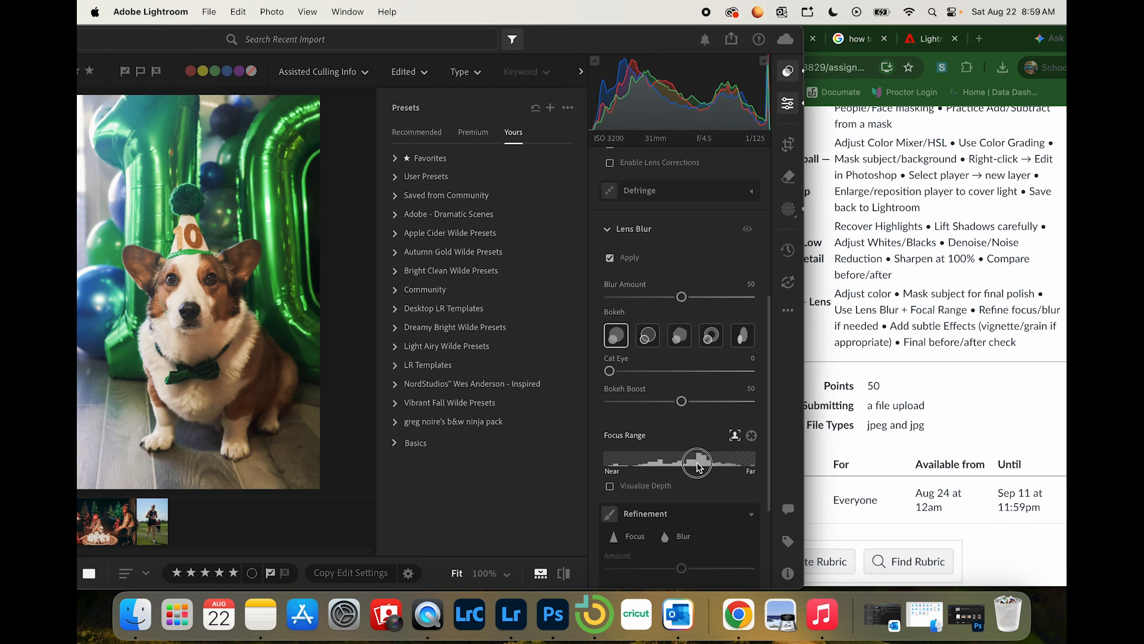
pyautogui.click(628, 487)
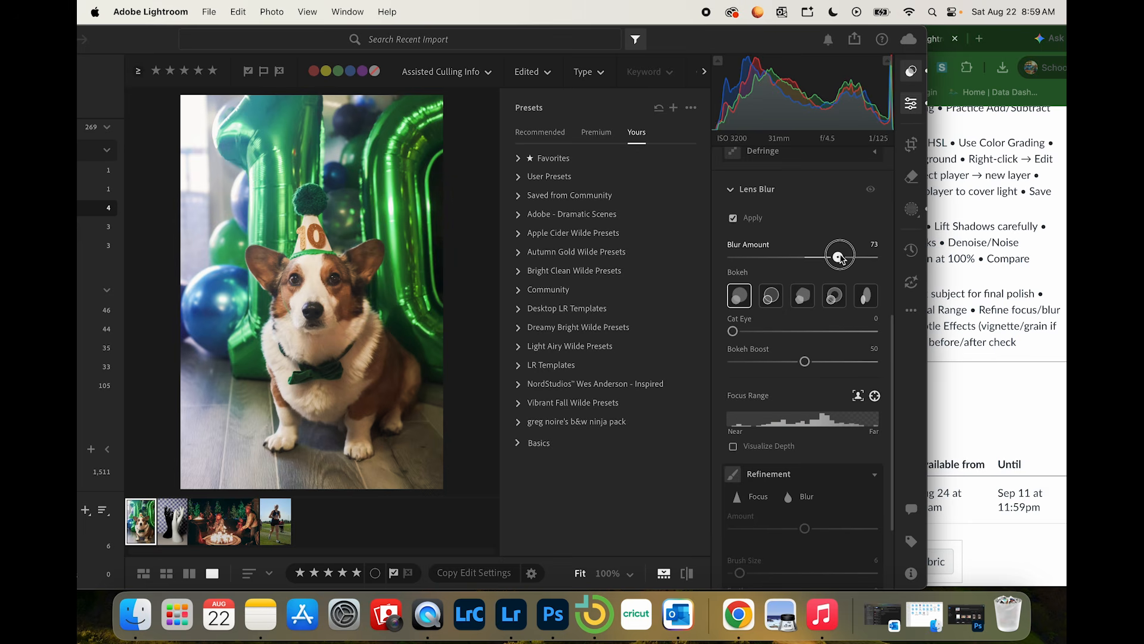
pyautogui.moveTo(840, 257); pyautogui.dragTo(867, 256)
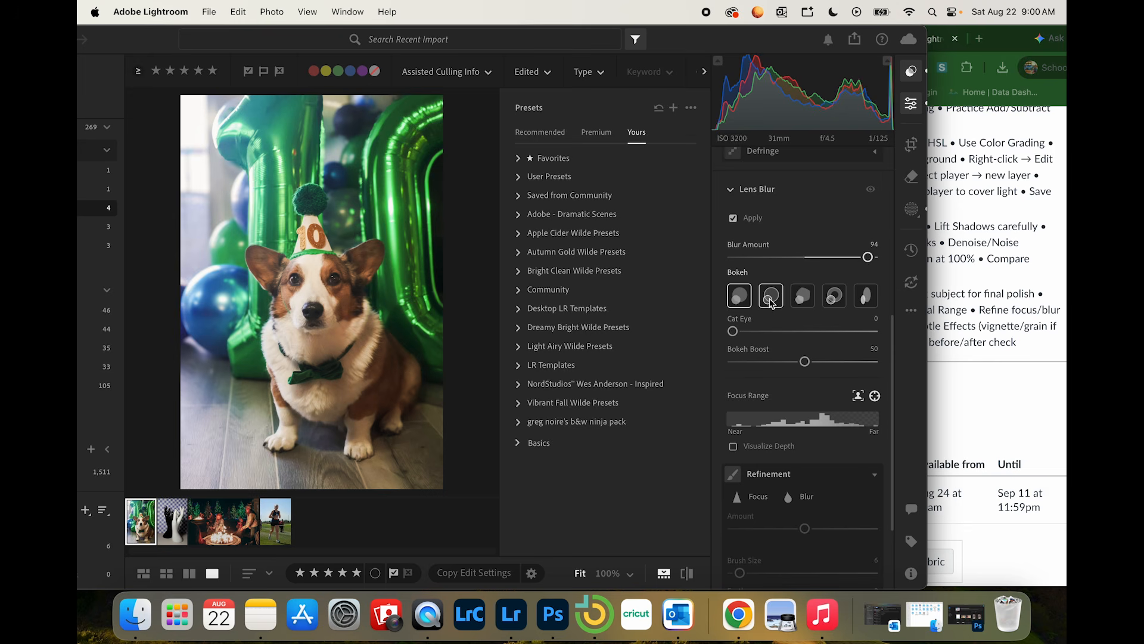
# Step: Try the other Lens Blur bokeh shapes, set Bokeh Boost to 83, and go back to the first bokeh shape
pyautogui.click(770, 298)
pyautogui.click(806, 299)
pyautogui.click(834, 298)
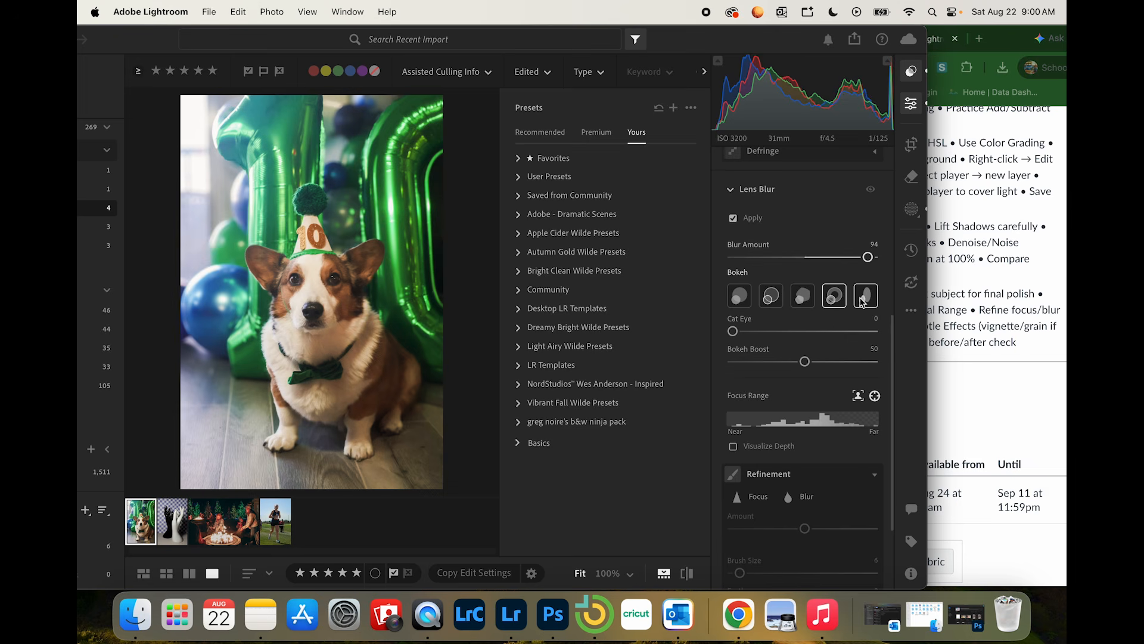
pyautogui.click(863, 301)
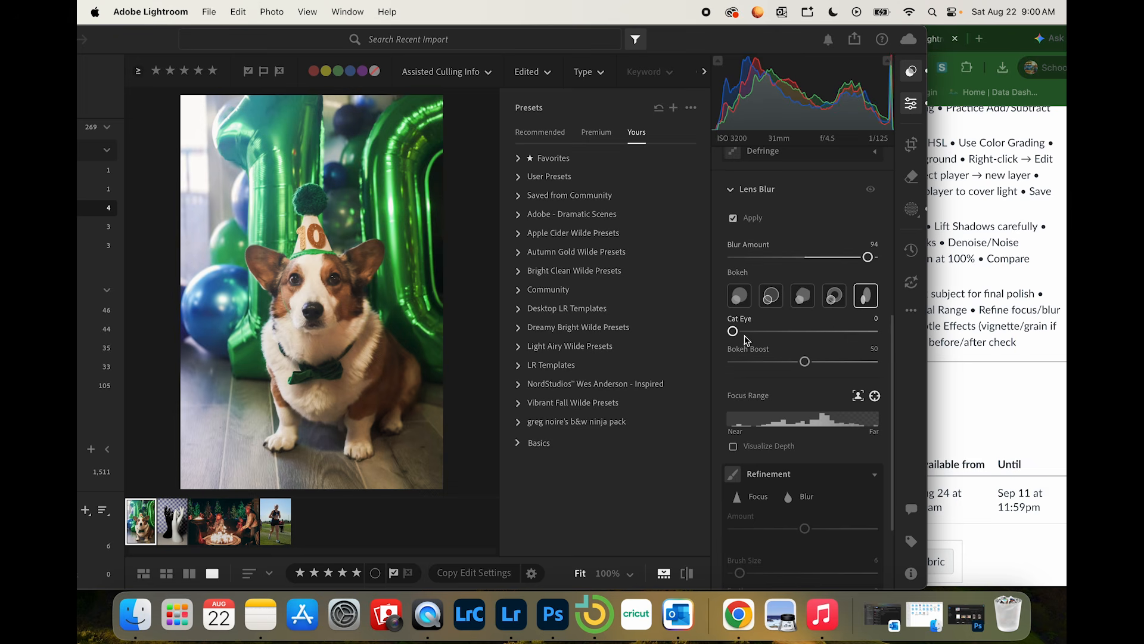
pyautogui.moveTo(733, 331)
pyautogui.mouseDown()
pyautogui.moveTo(840, 331)
pyautogui.moveTo(732, 331)
pyautogui.mouseUp()
pyautogui.moveTo(805, 361); pyautogui.dragTo(856, 361)
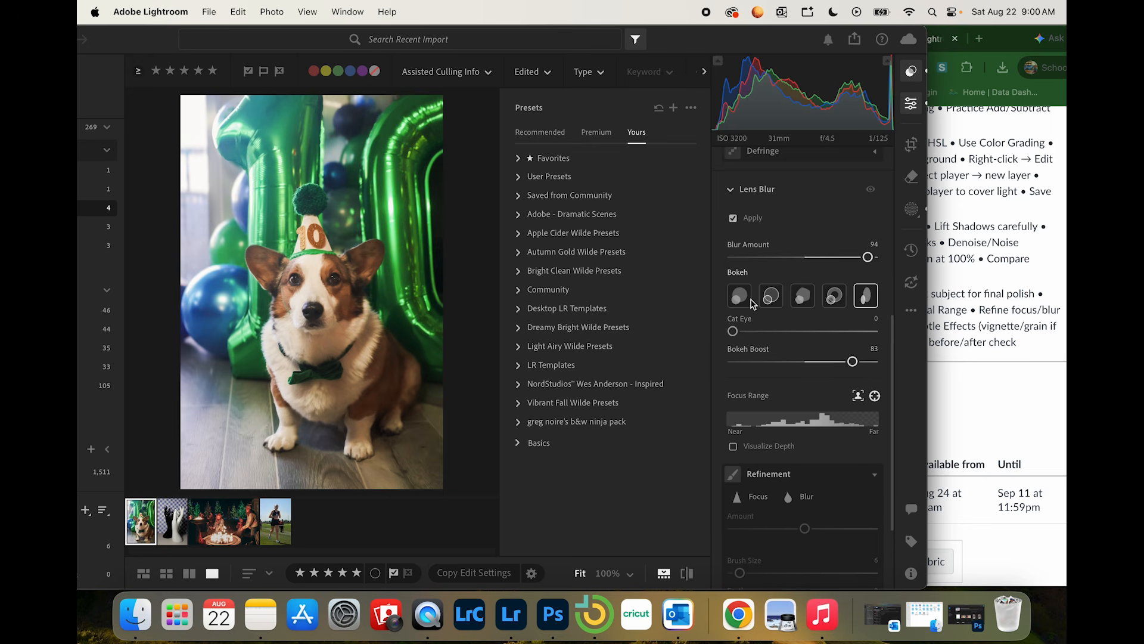
pyautogui.click(740, 296)
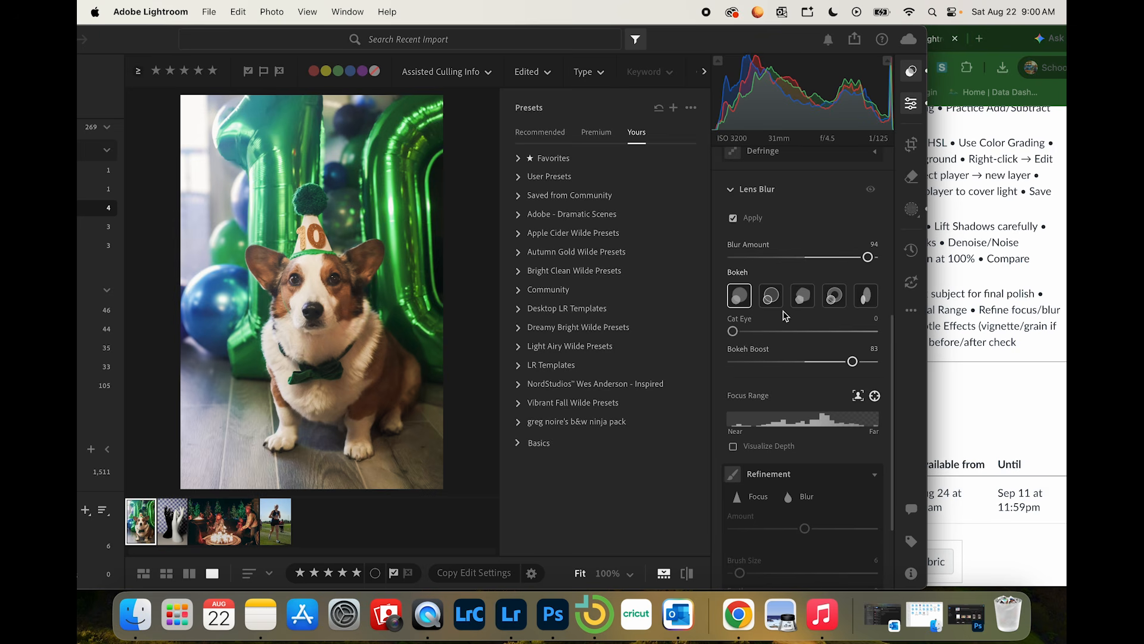
# Step: Reduce the corgi photo's Lens Blur Amount to 87 and close the presets and edit controls
pyautogui.scroll(-2, 819, 469)
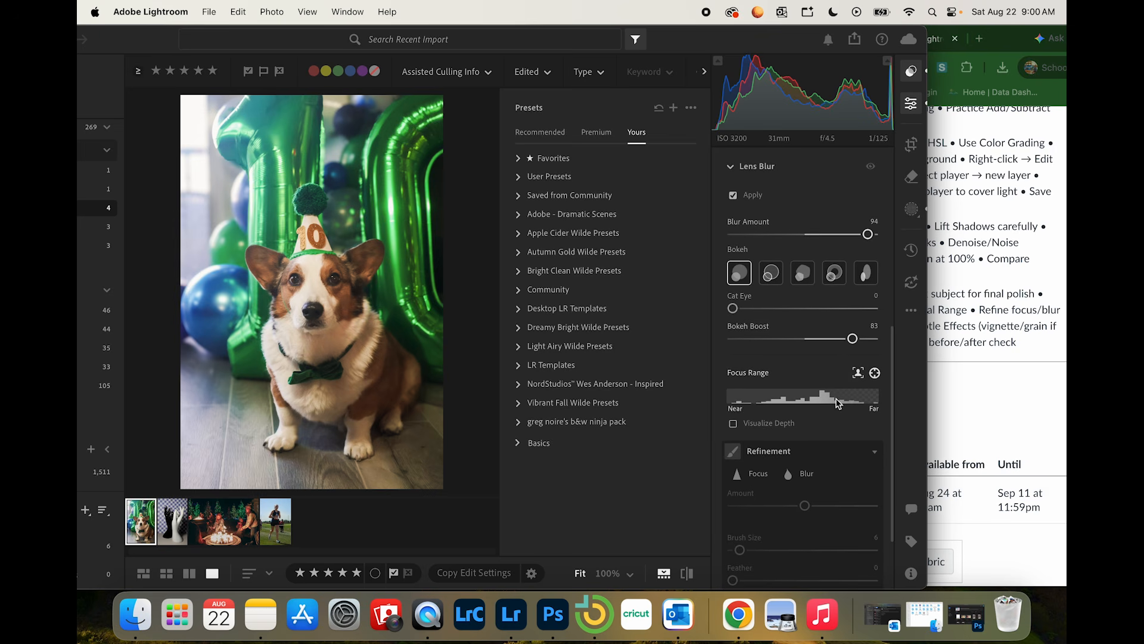
pyautogui.scroll(3, 841, 354)
pyautogui.moveTo(868, 302); pyautogui.dragTo(857, 306)
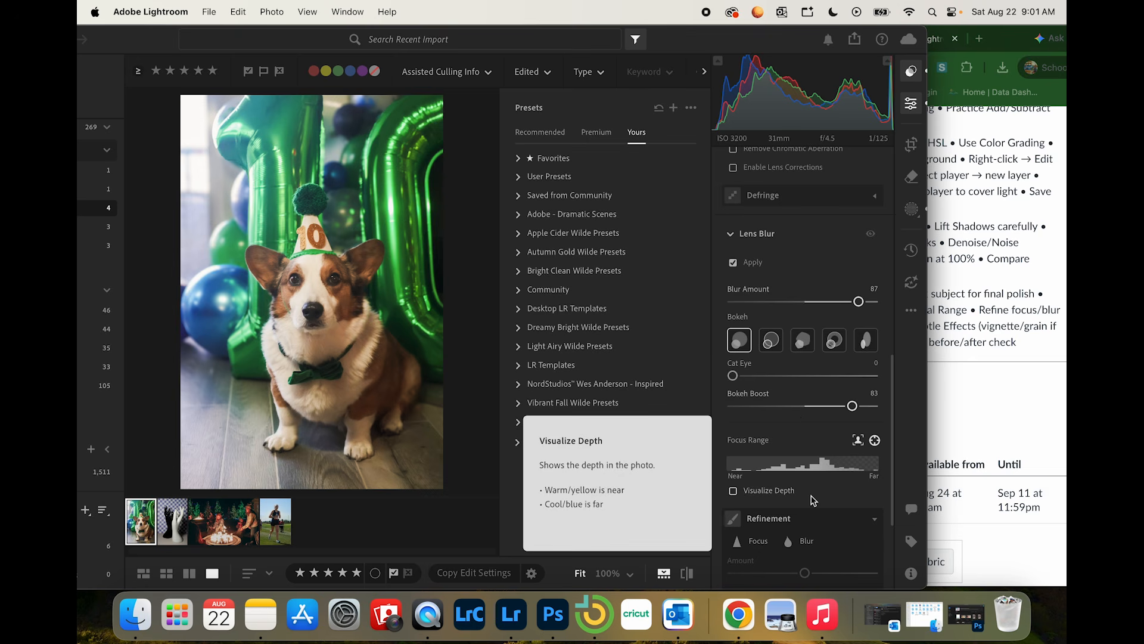
pyautogui.scroll(-4, 814, 500)
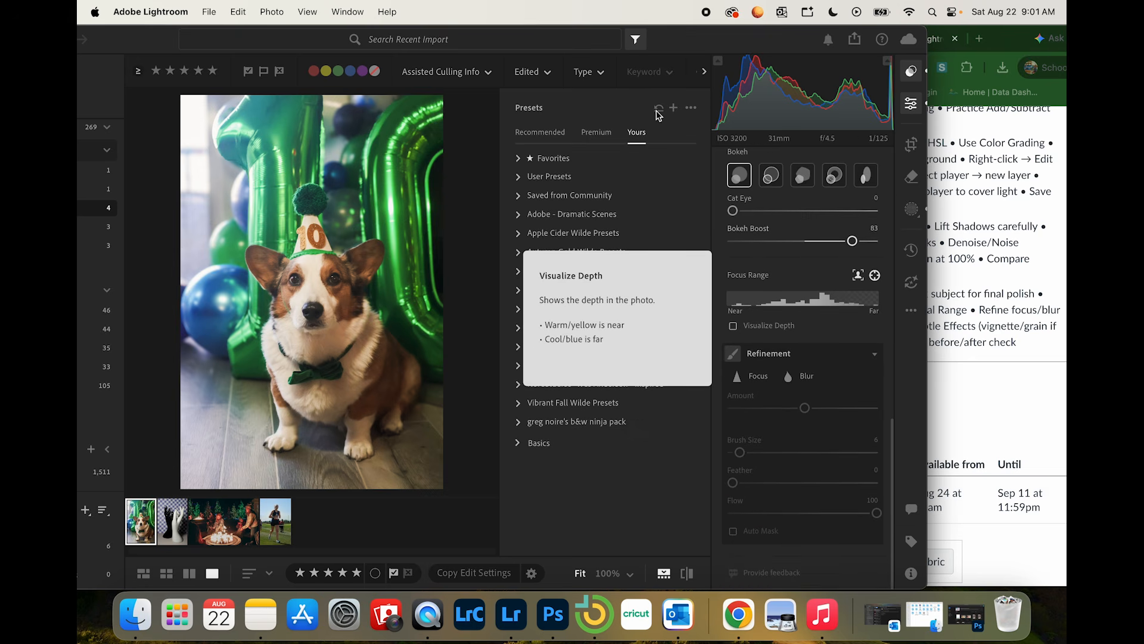
pyautogui.click(910, 71)
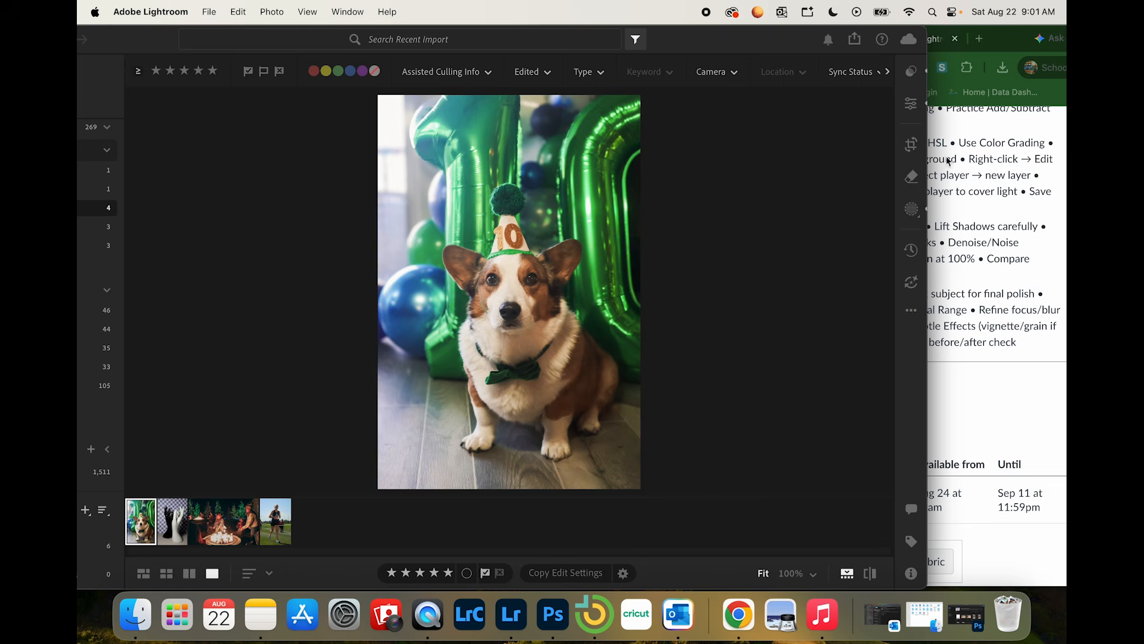
# Step: Check the Corgi tasks in the Chrome assignment, and set the corgi photo's Vignette effect to -41 in Lightroom
pyautogui.click(1019, 247)
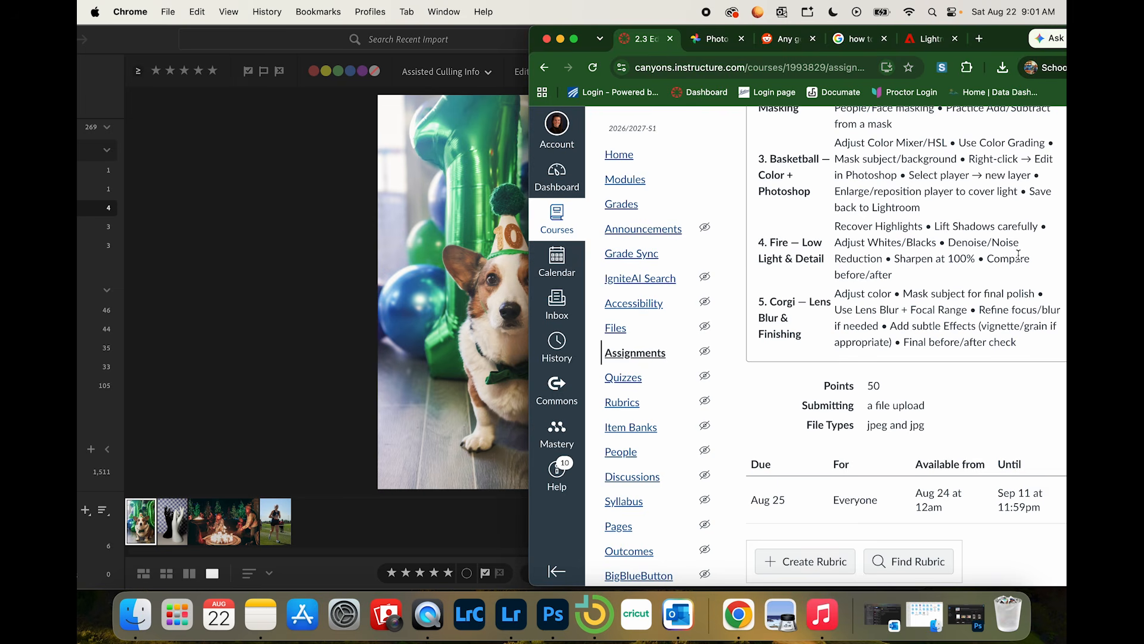
pyautogui.click(378, 324)
pyautogui.click(911, 103)
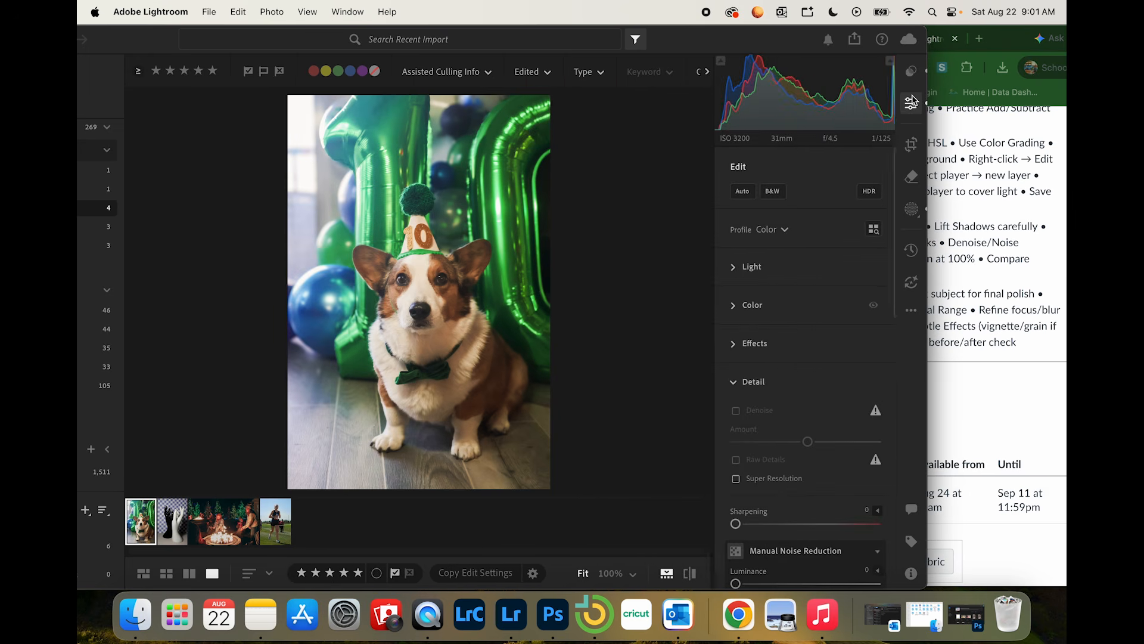
pyautogui.click(734, 382)
pyautogui.click(734, 344)
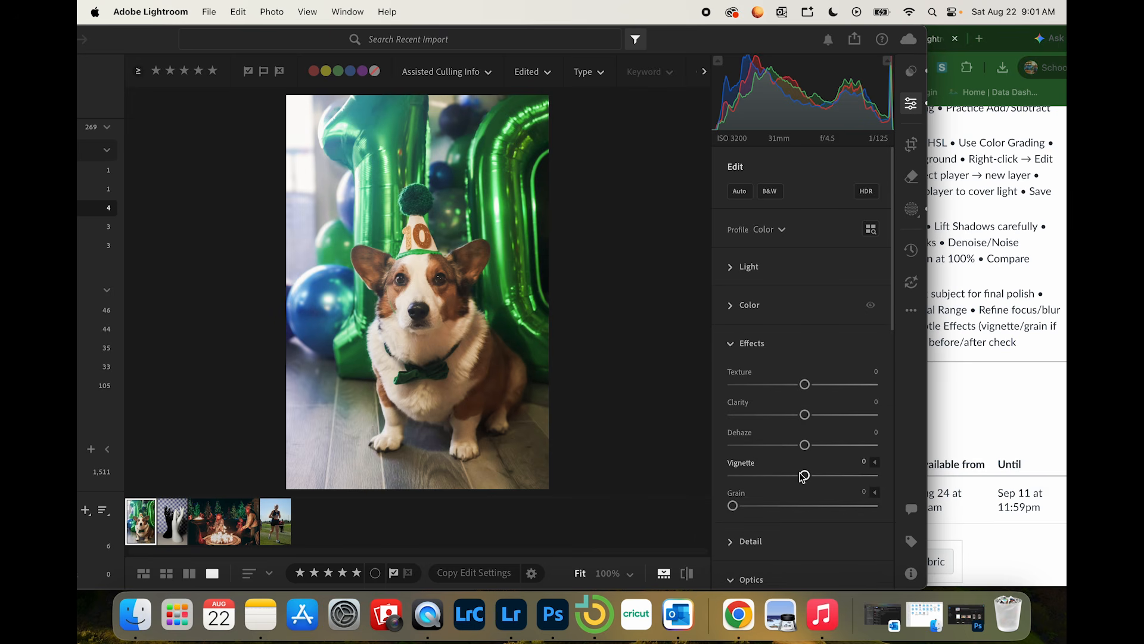
pyautogui.moveTo(806, 475); pyautogui.dragTo(778, 484)
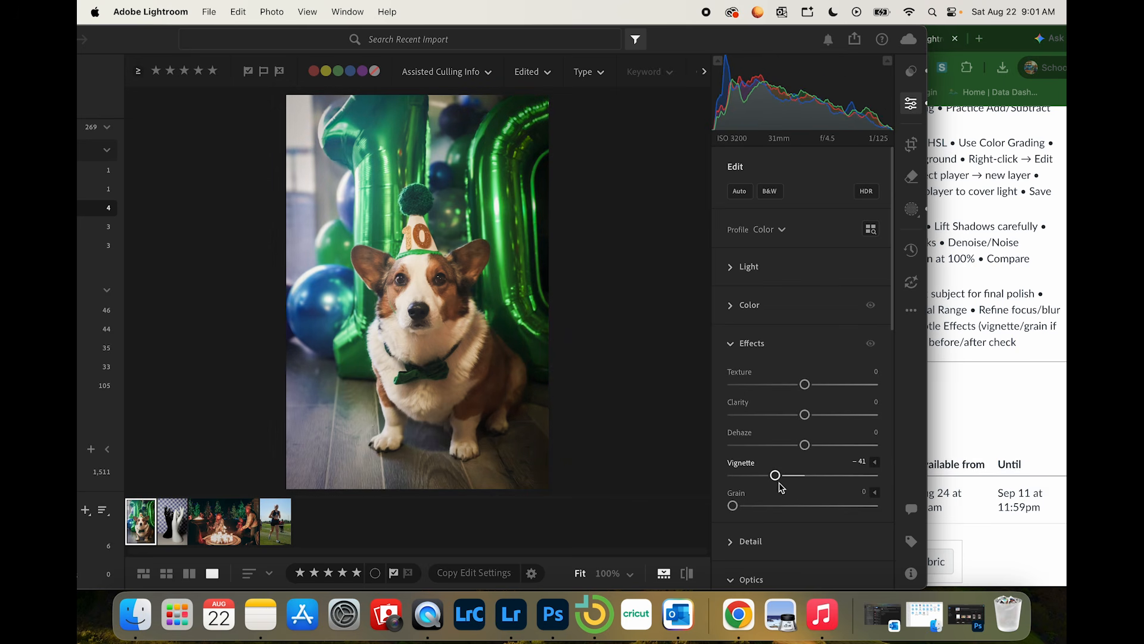
# Step: Recheck the effects task in the Chrome assignment list, and set the corgi photo's Grain to 75 in Lightroom
pyautogui.click(1050, 375)
pyautogui.click(410, 464)
pyautogui.click(728, 342)
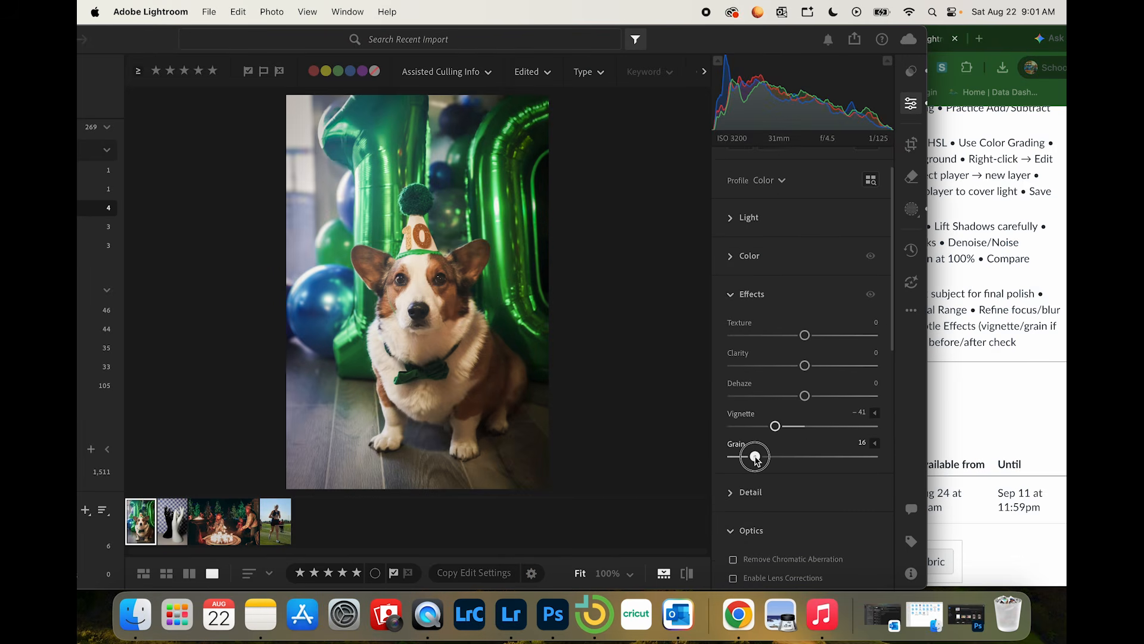
pyautogui.moveTo(755, 458); pyautogui.dragTo(842, 457)
# Step: Check the final Corgi task in the Chrome assignment, and compare the corgi photo before and after its edits in Lightroom
pyautogui.click(1026, 320)
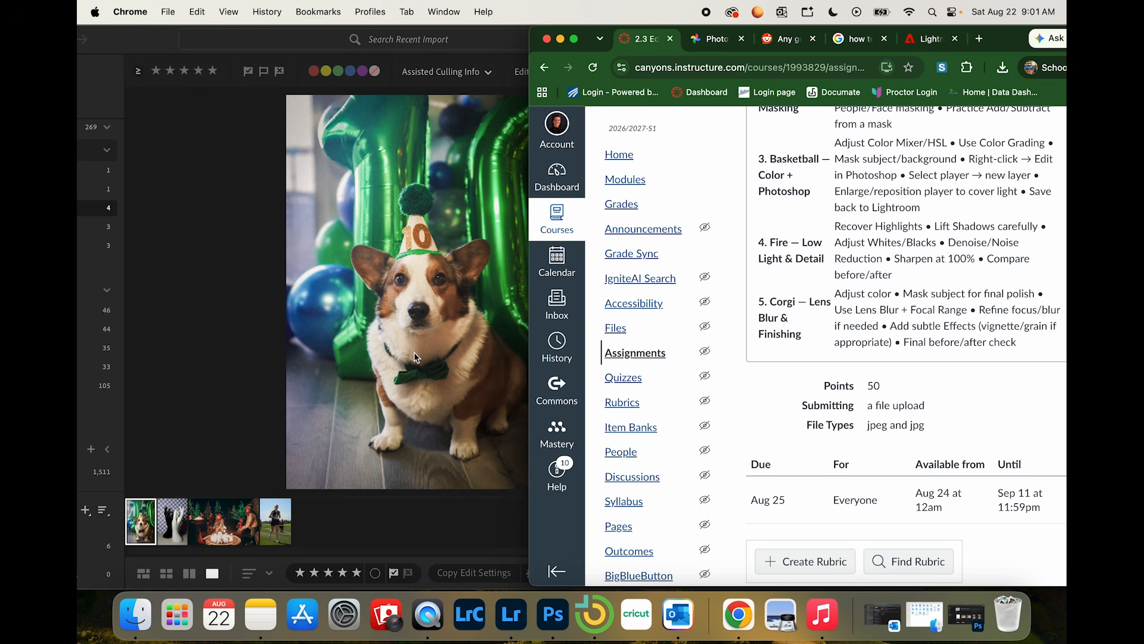
pyautogui.click(415, 356)
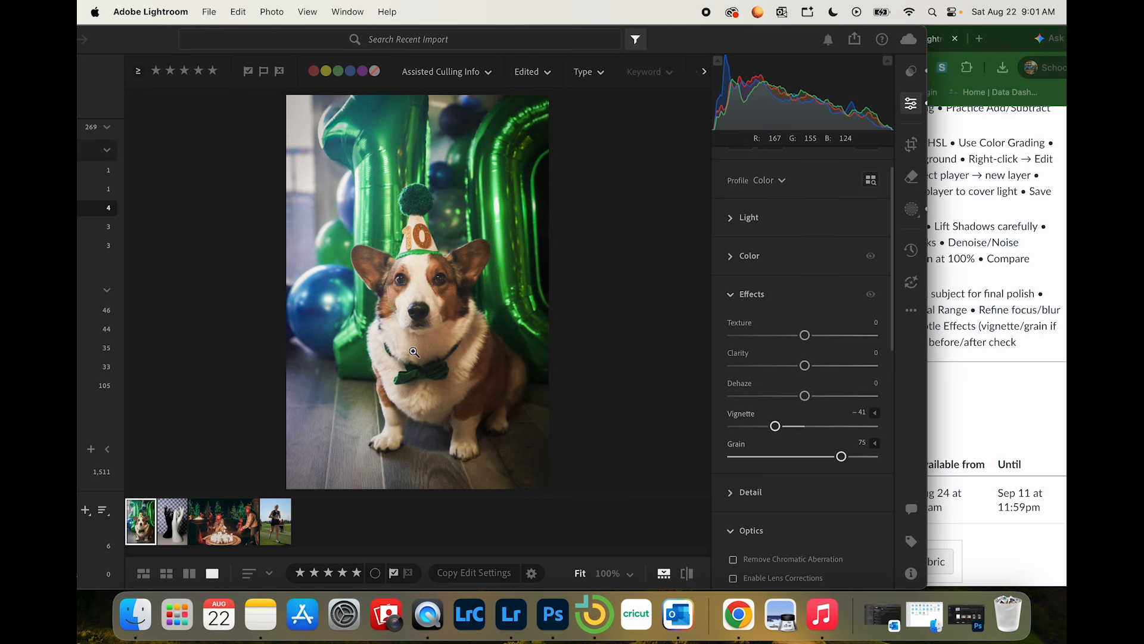
pyautogui.press('y')
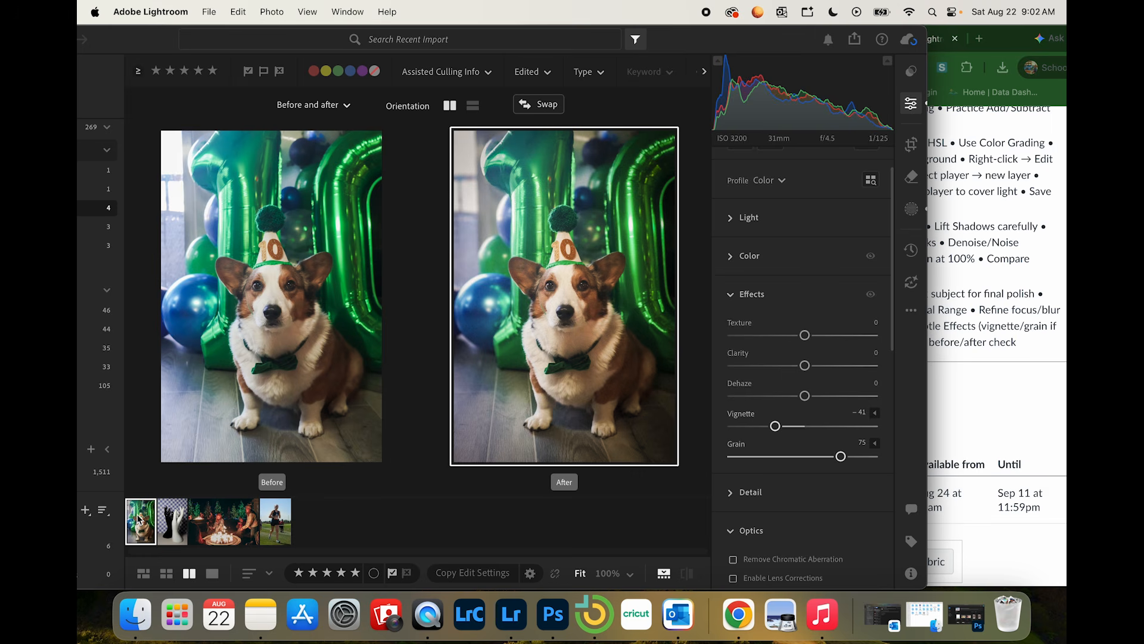
# Step: Review the before and after views of the hands, fire and runner photos, and return to the corgi photo
pyautogui.press('Right')
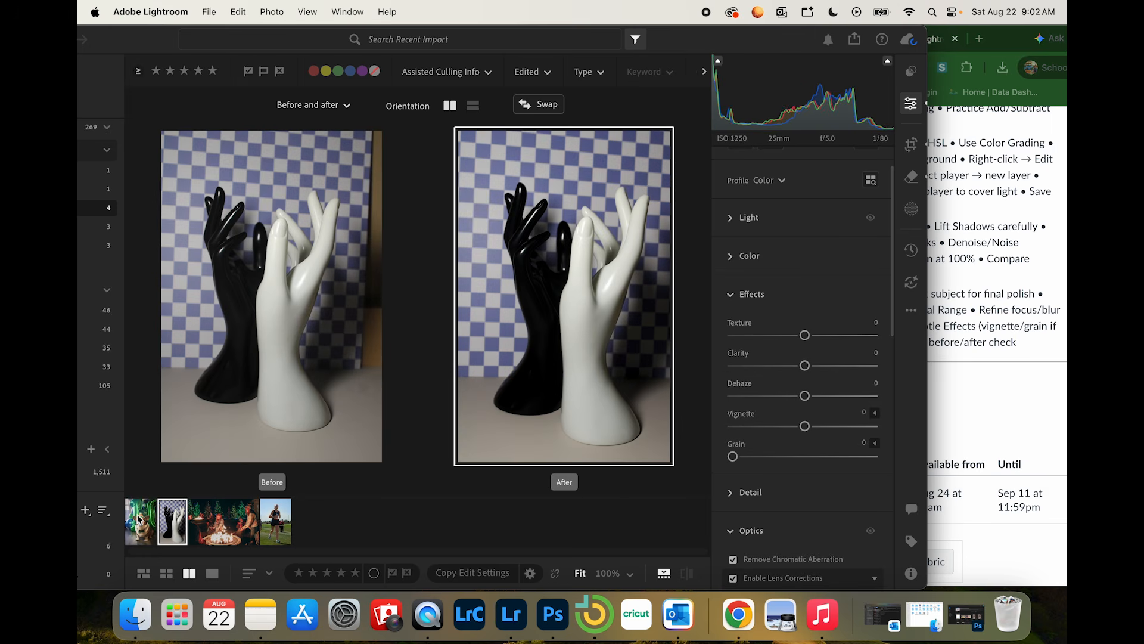
pyautogui.press('Right')
pyautogui.press('Right')
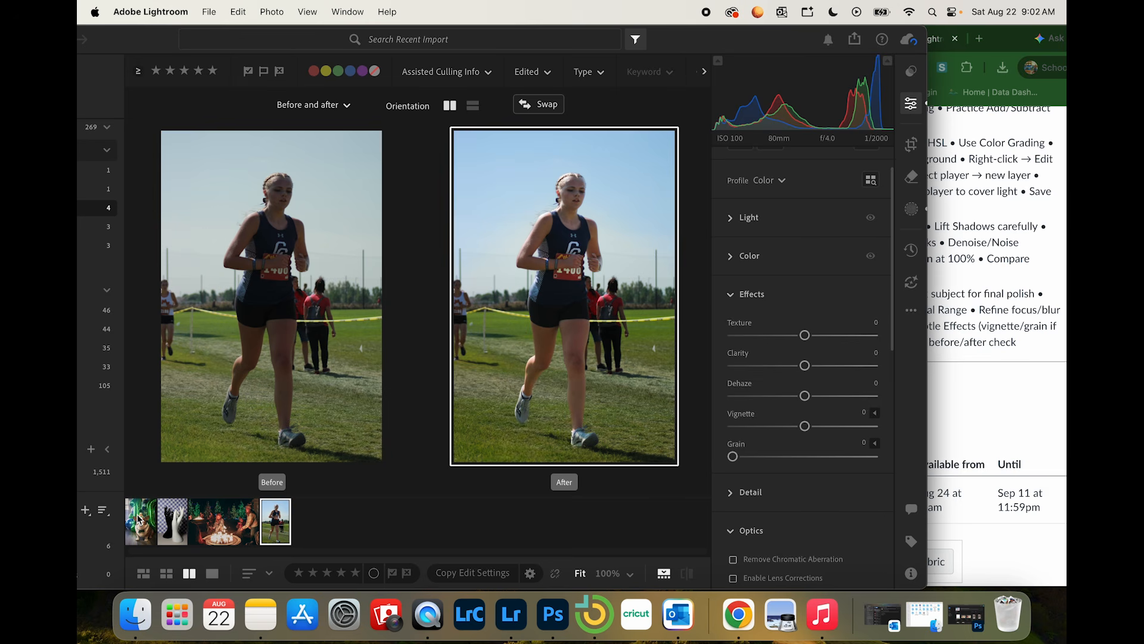
pyautogui.click(139, 519)
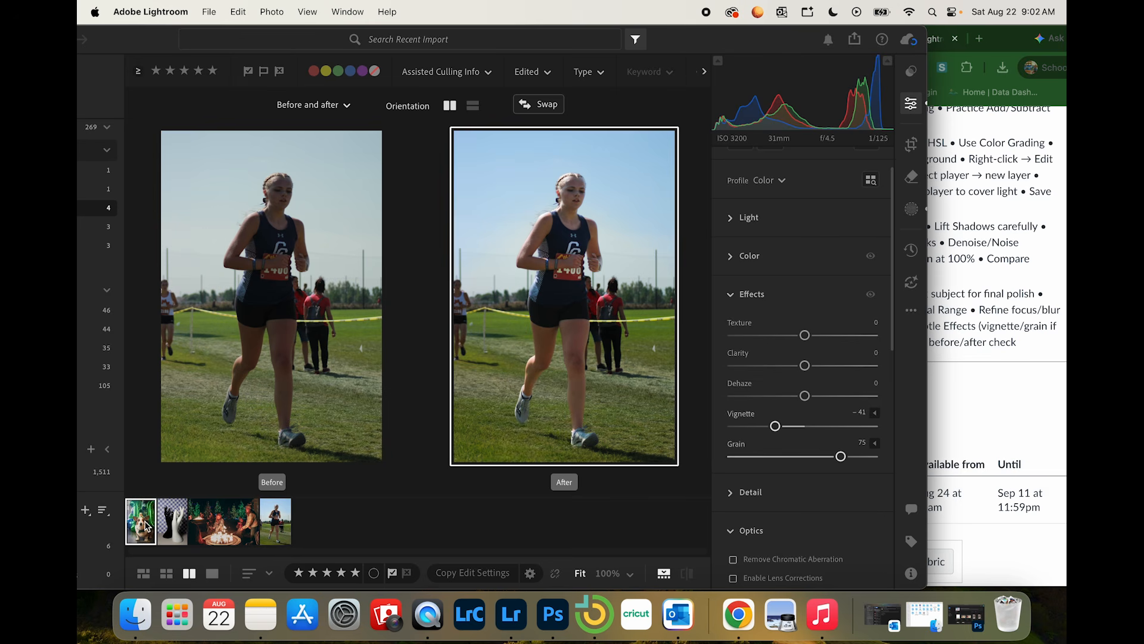